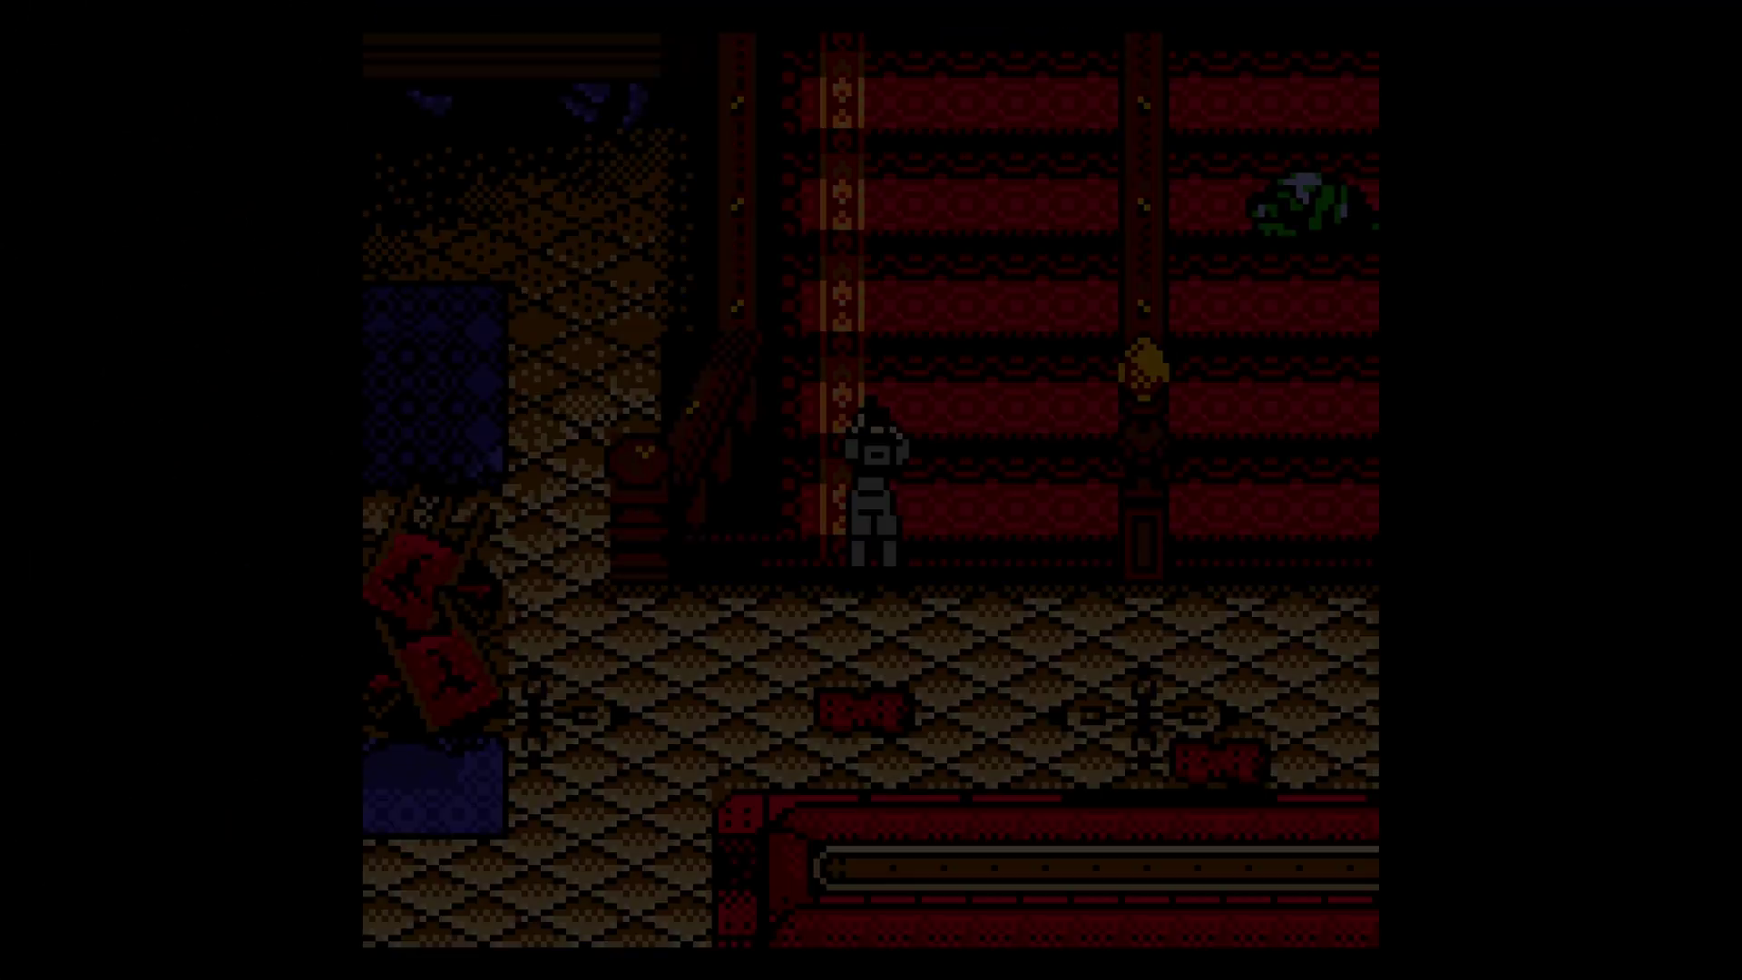
key("Right")
key("Up")
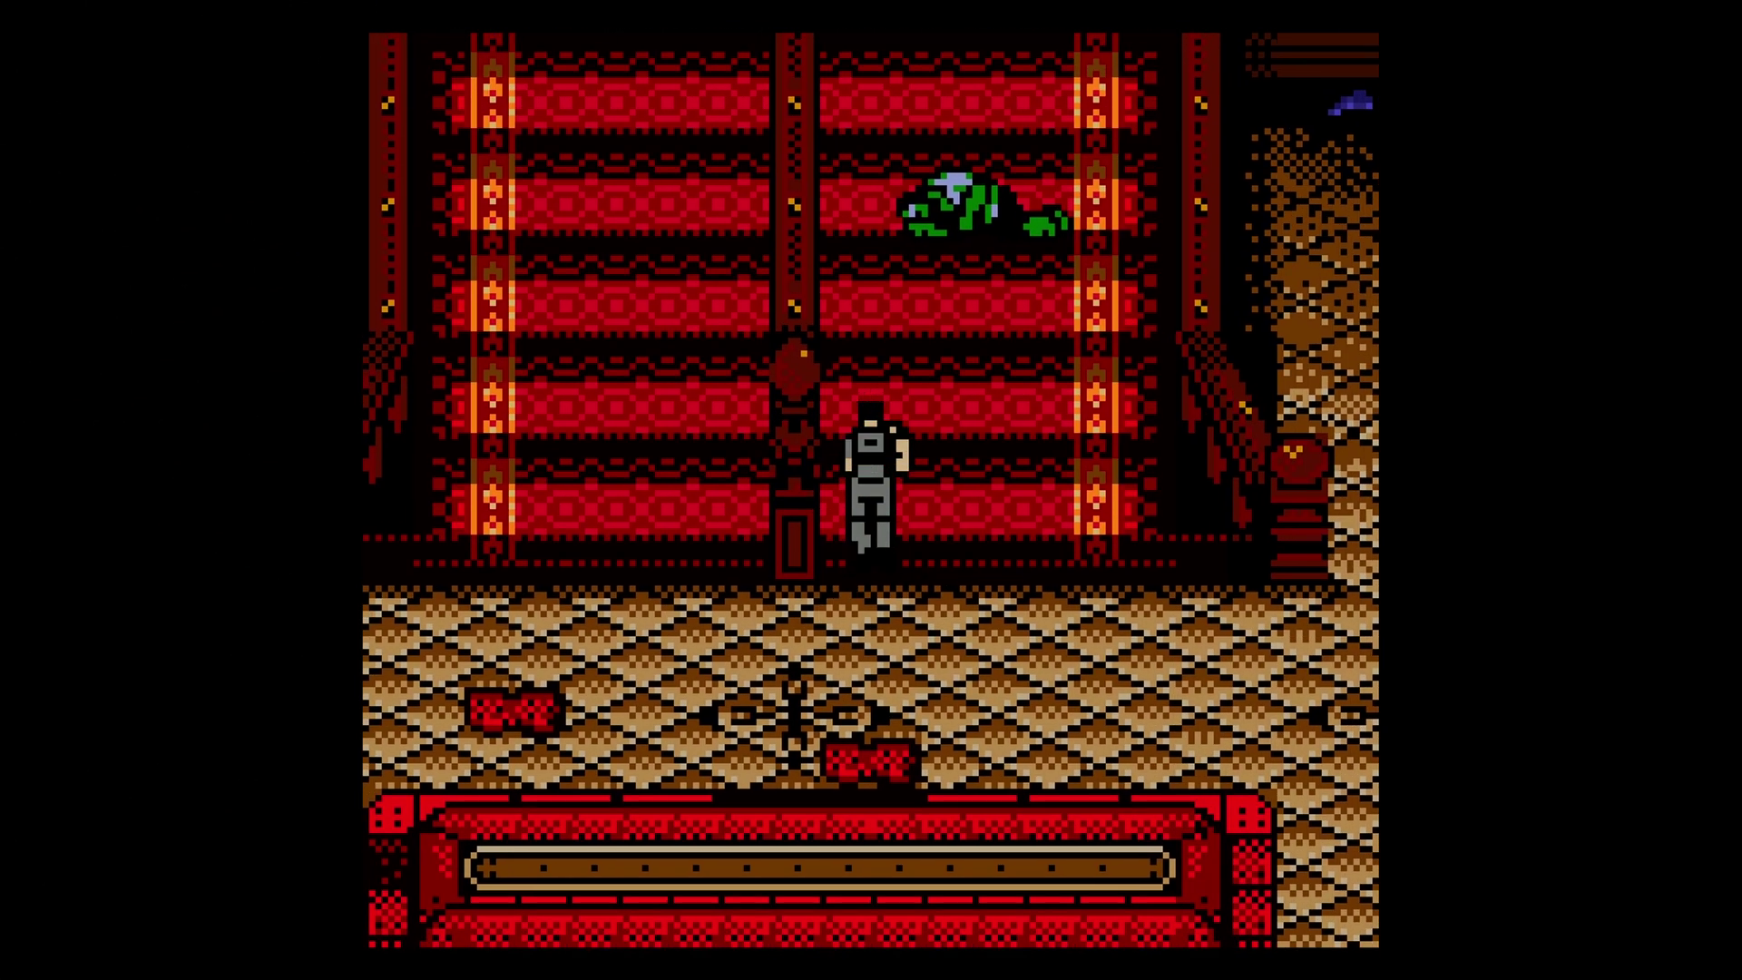
key("z")
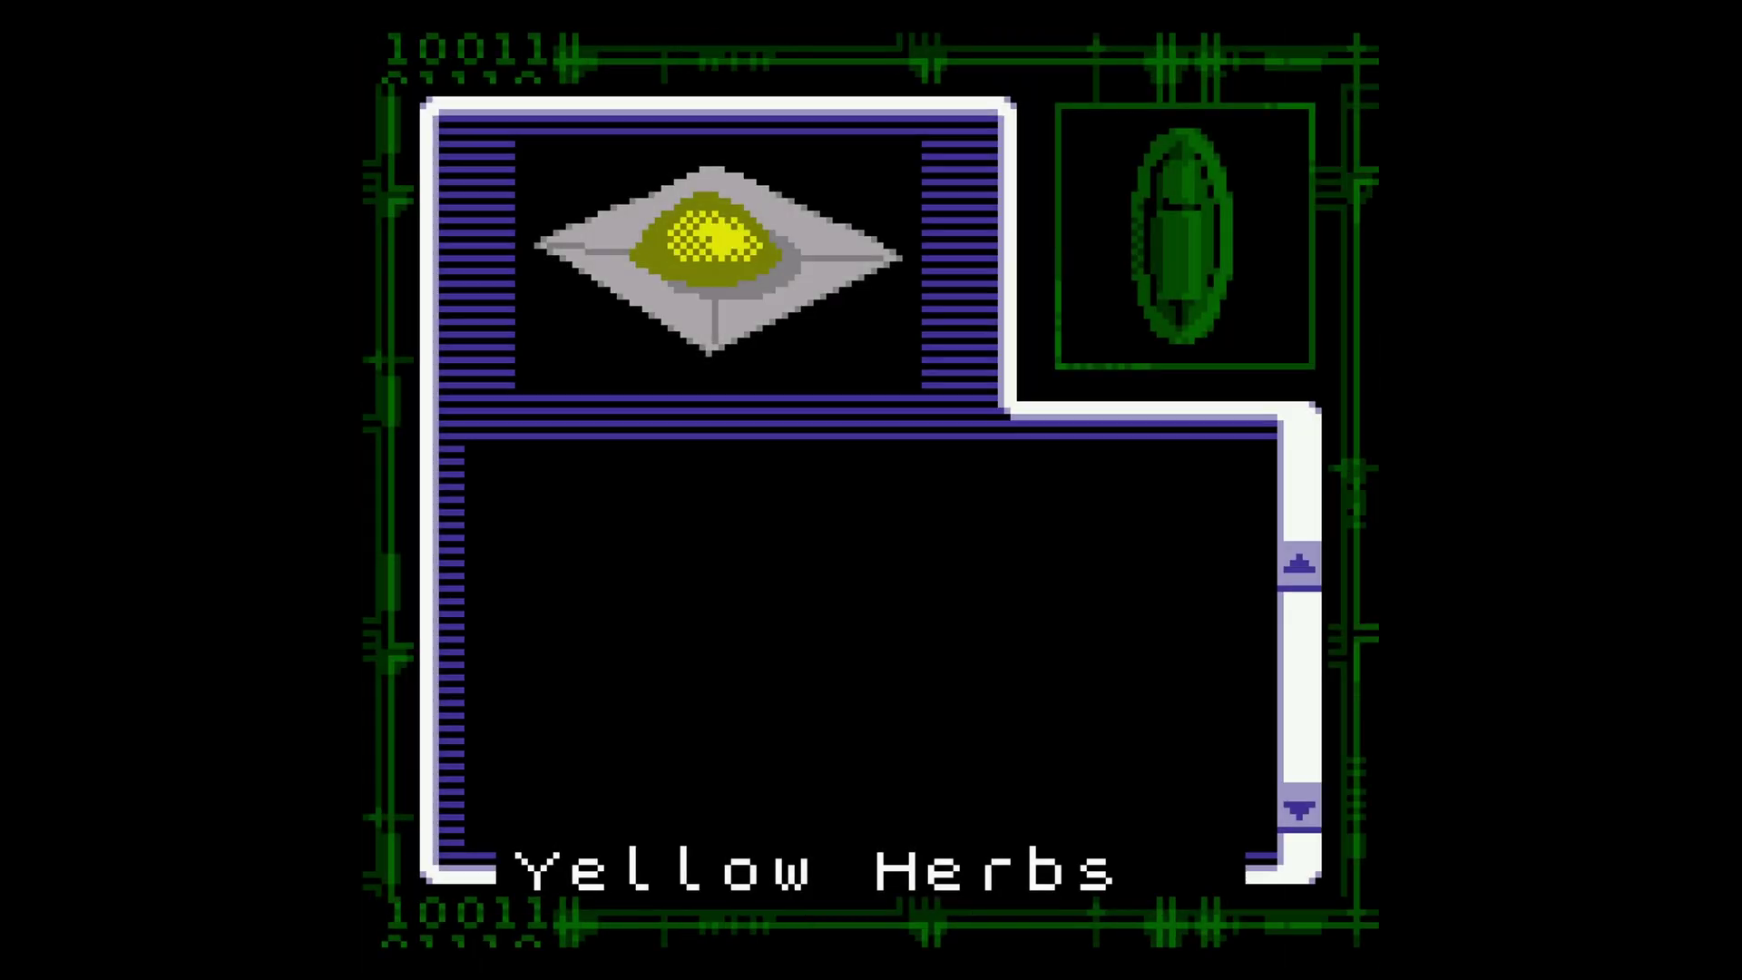
key("Down")
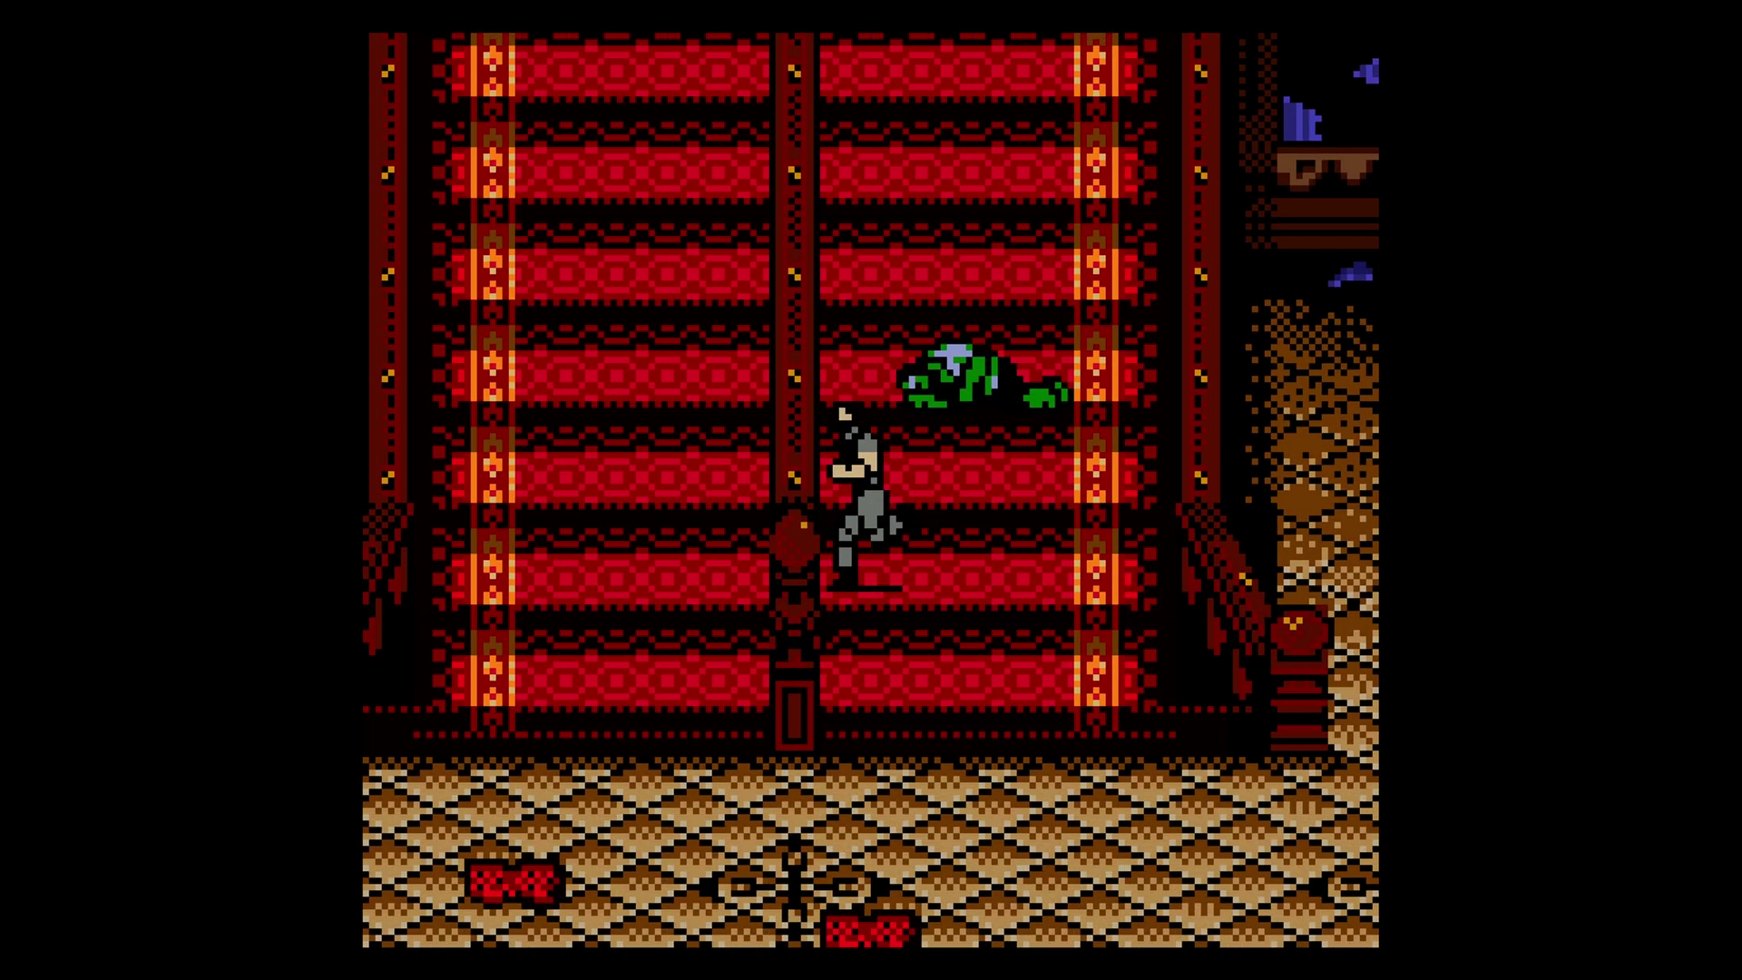
key("Left")
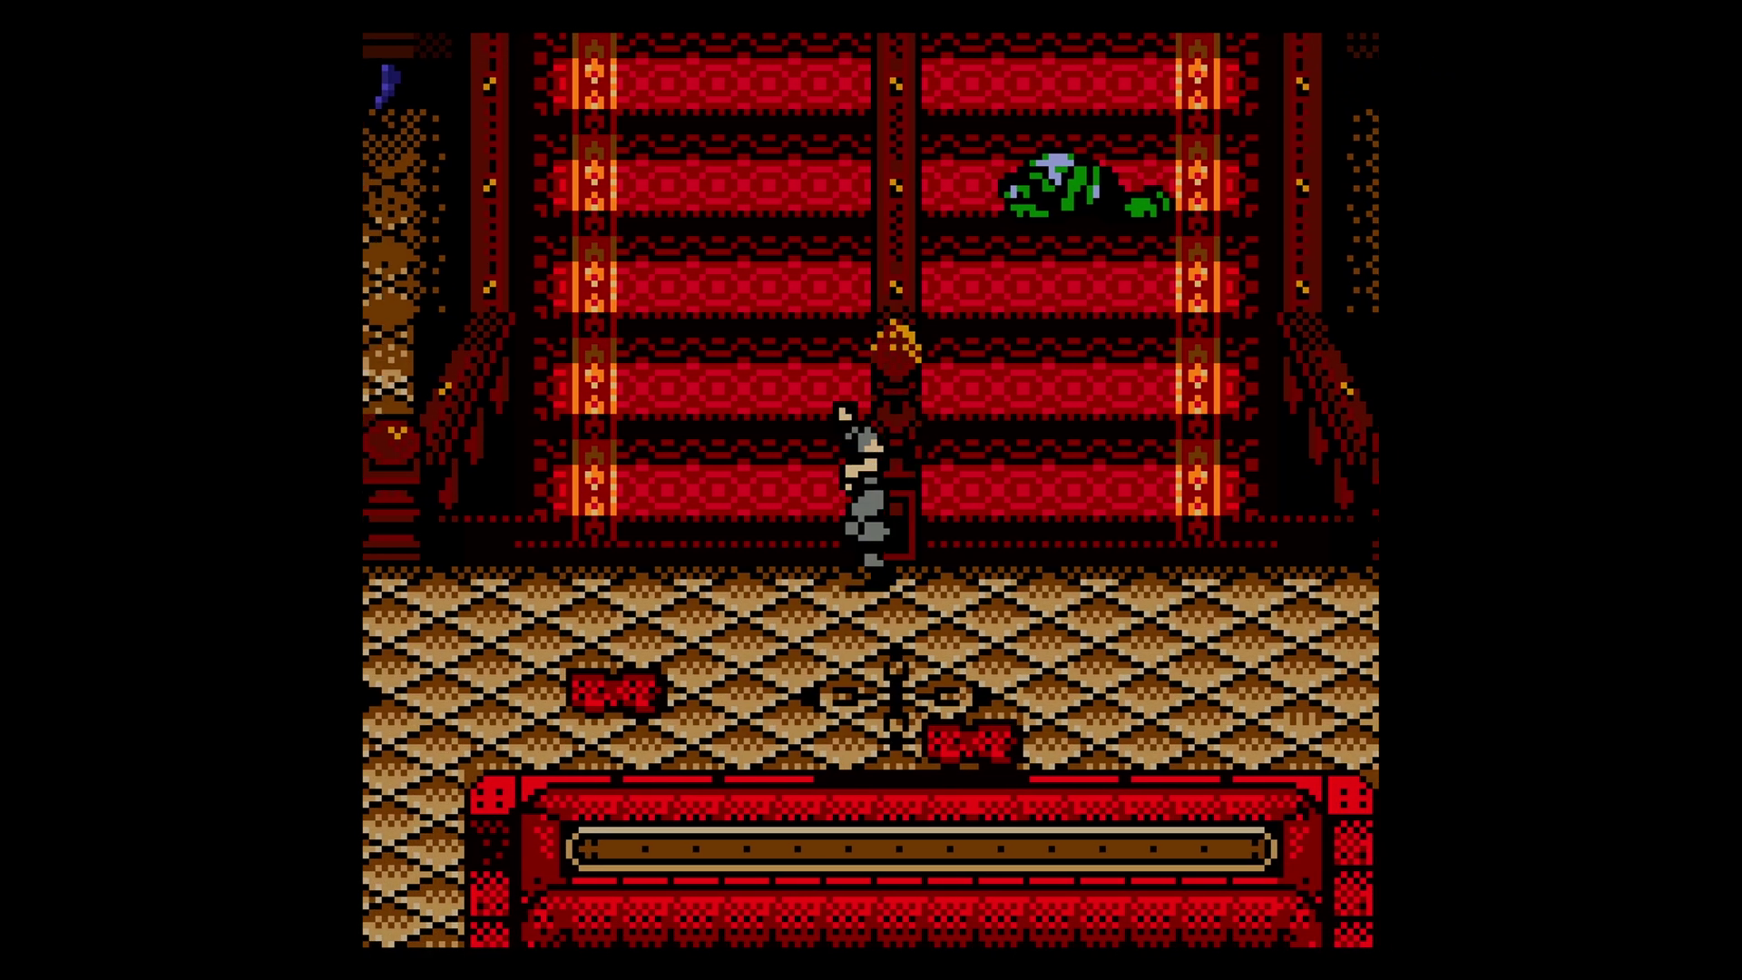
key("Up")
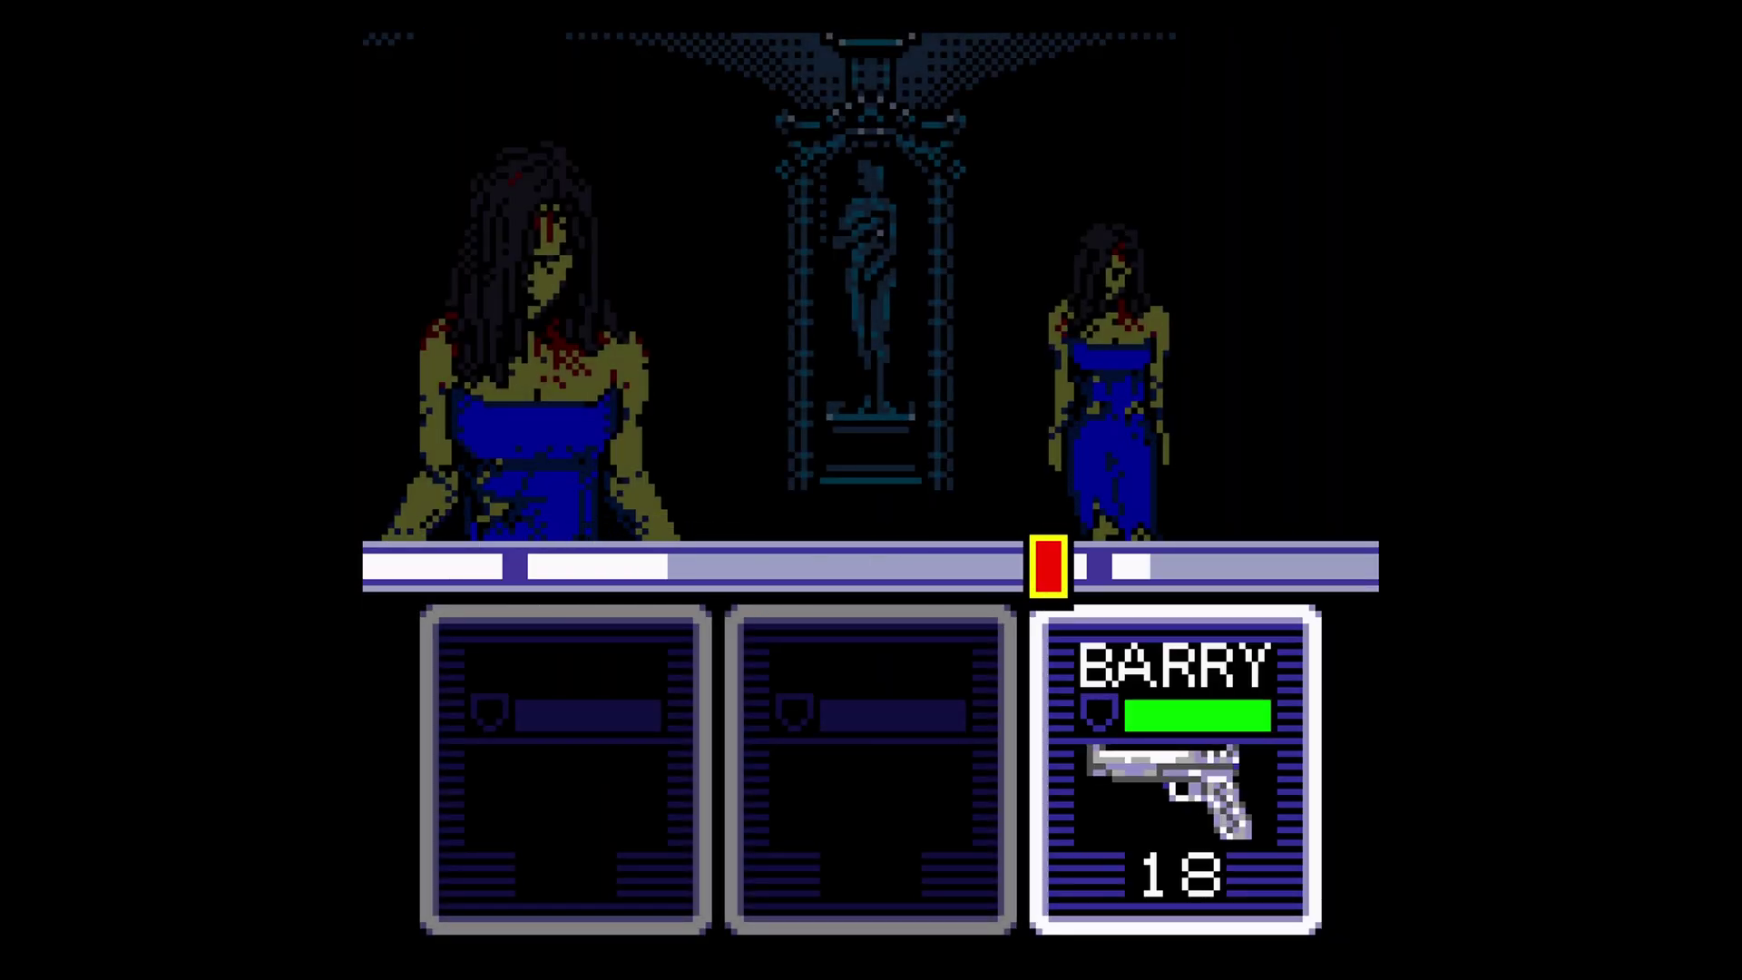
key("z")
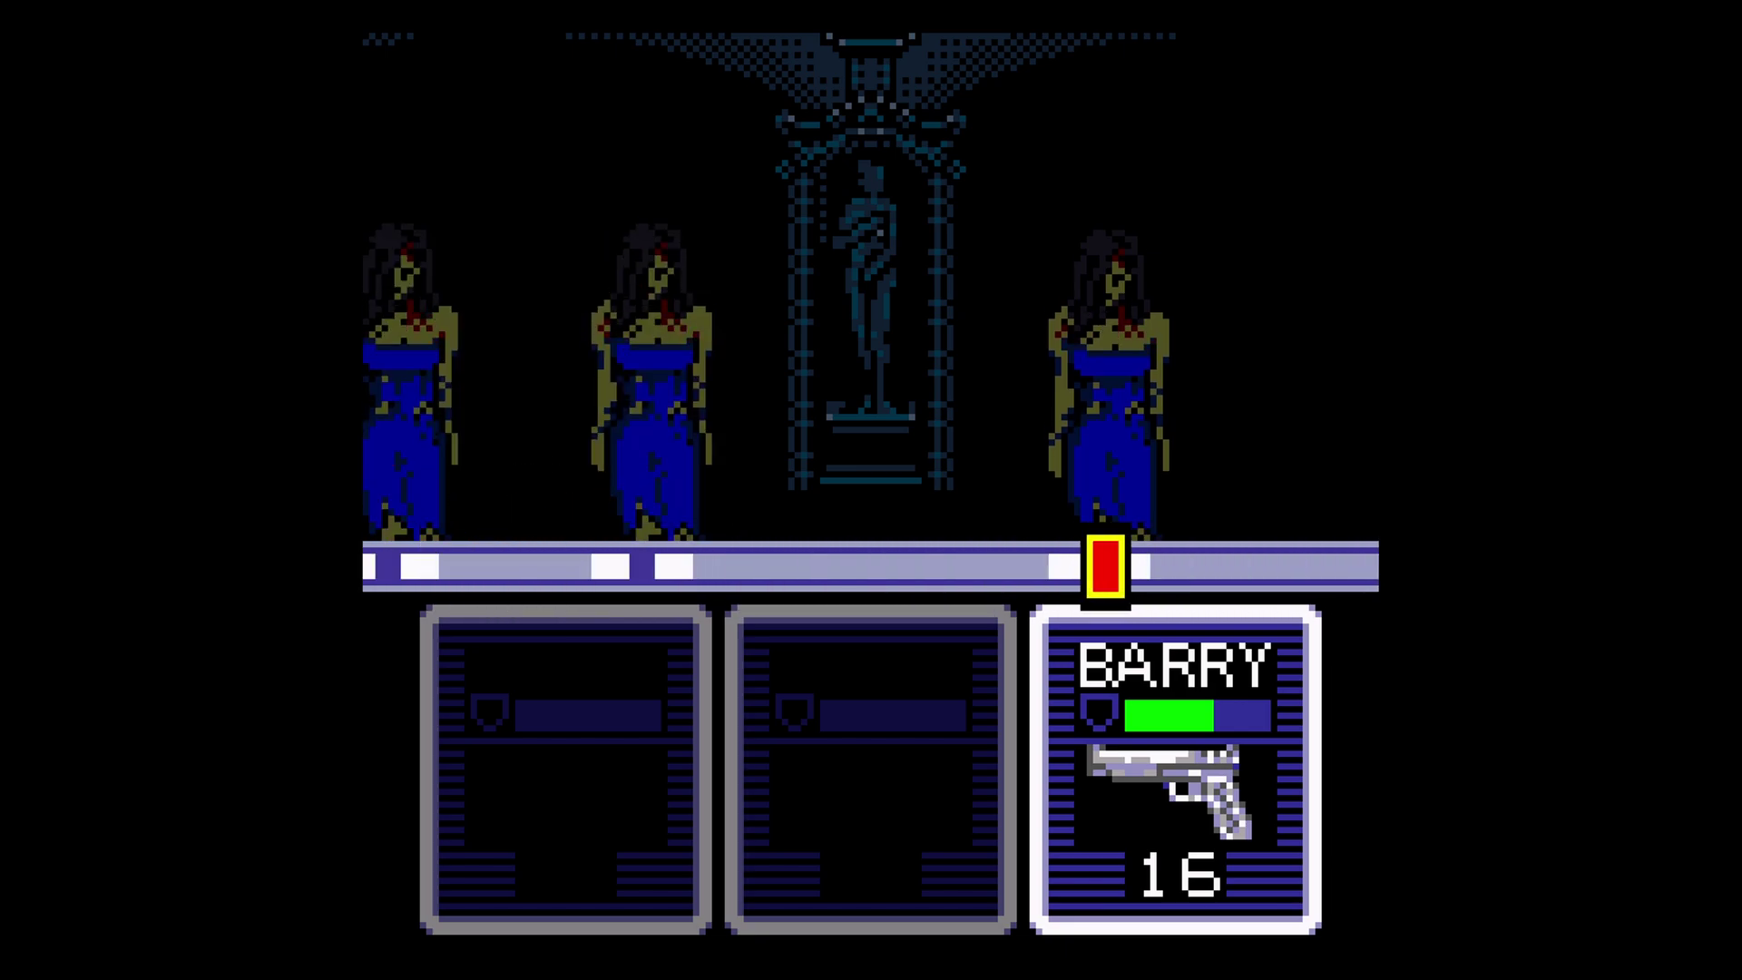
key("z")
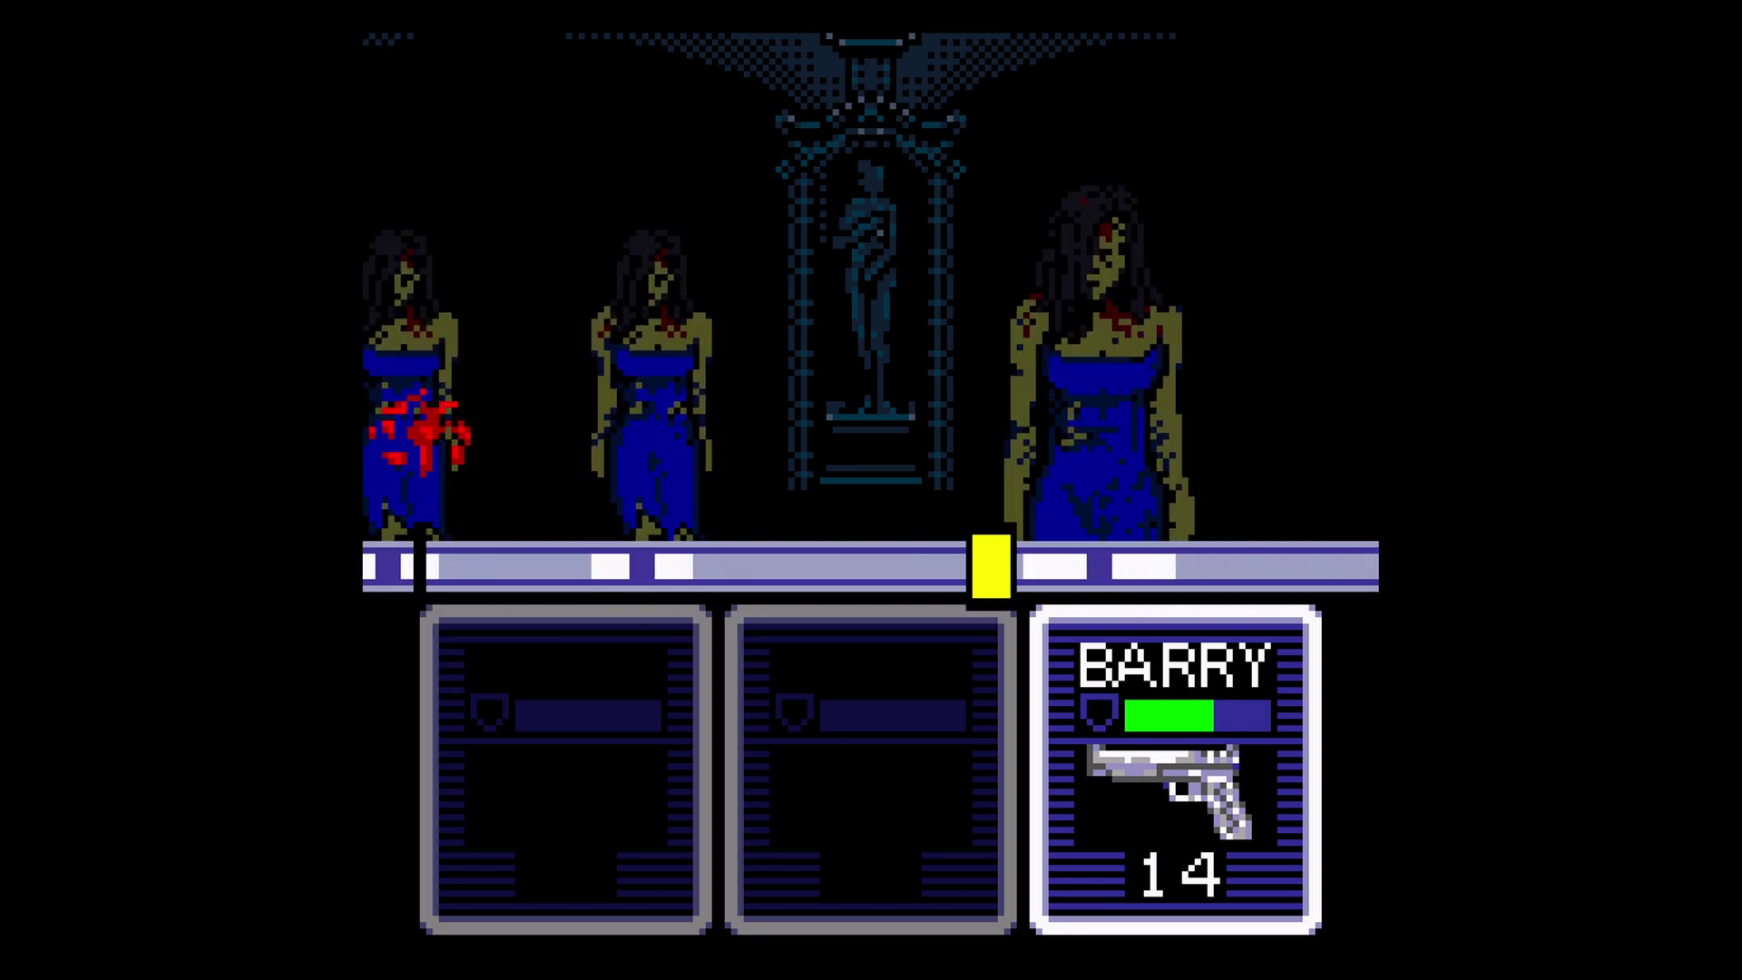
key("z")
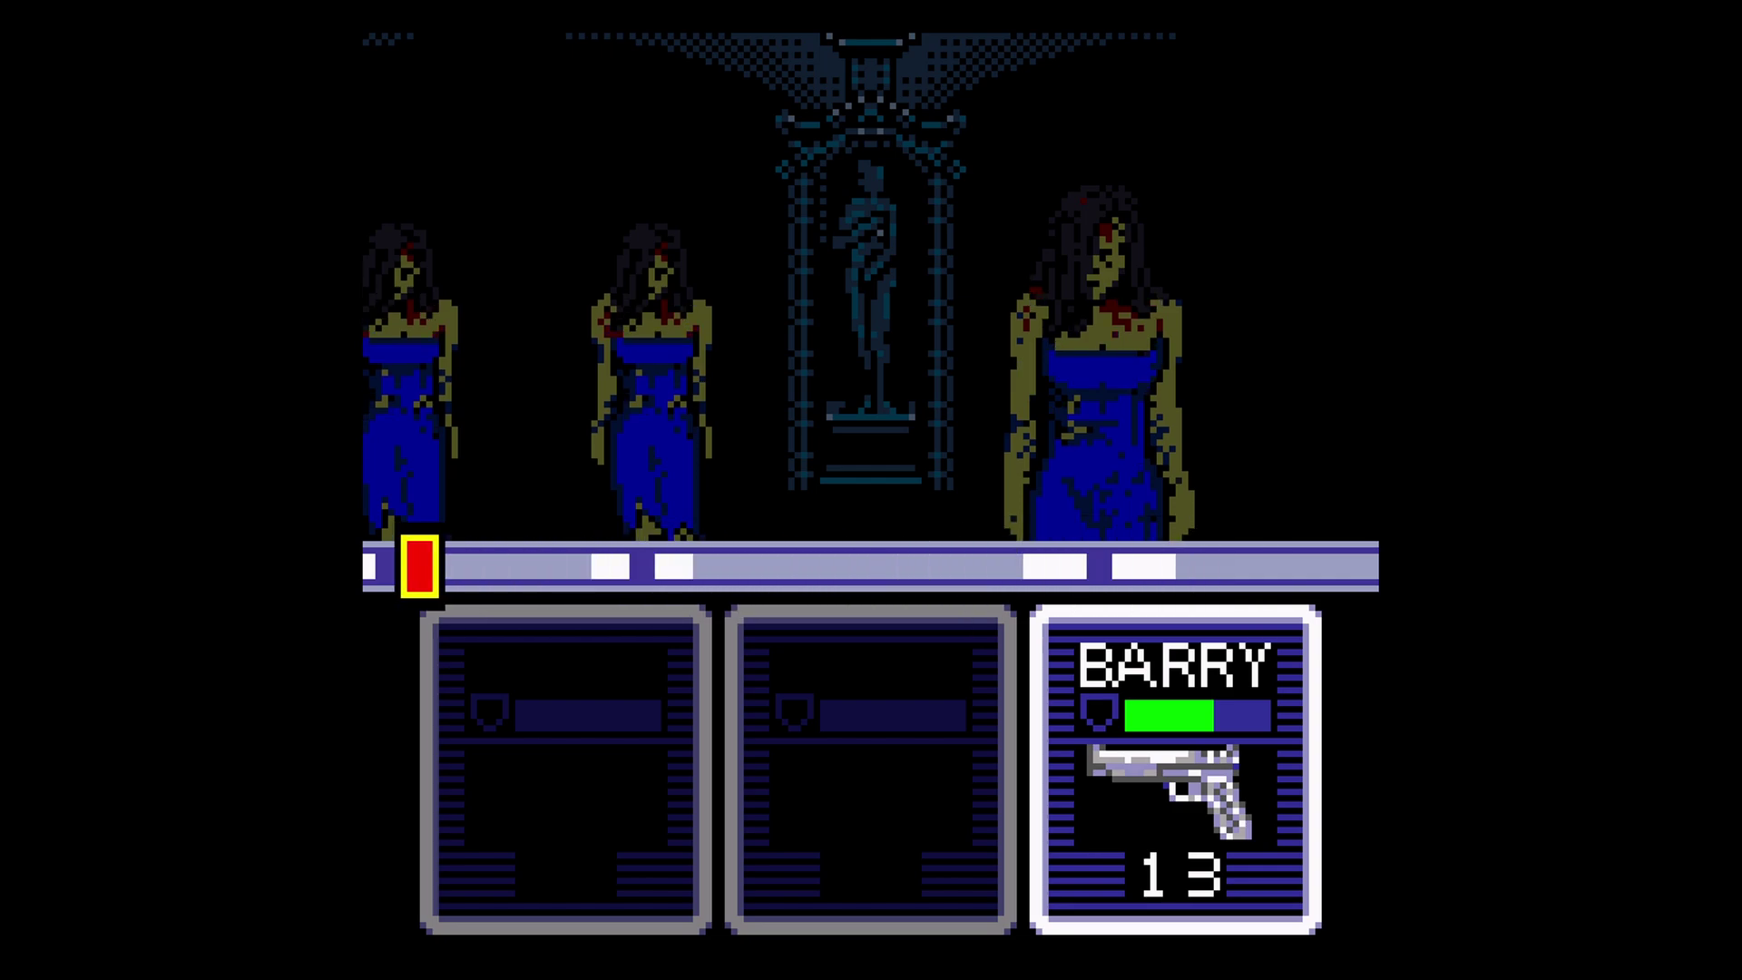
key("z")
key("z")
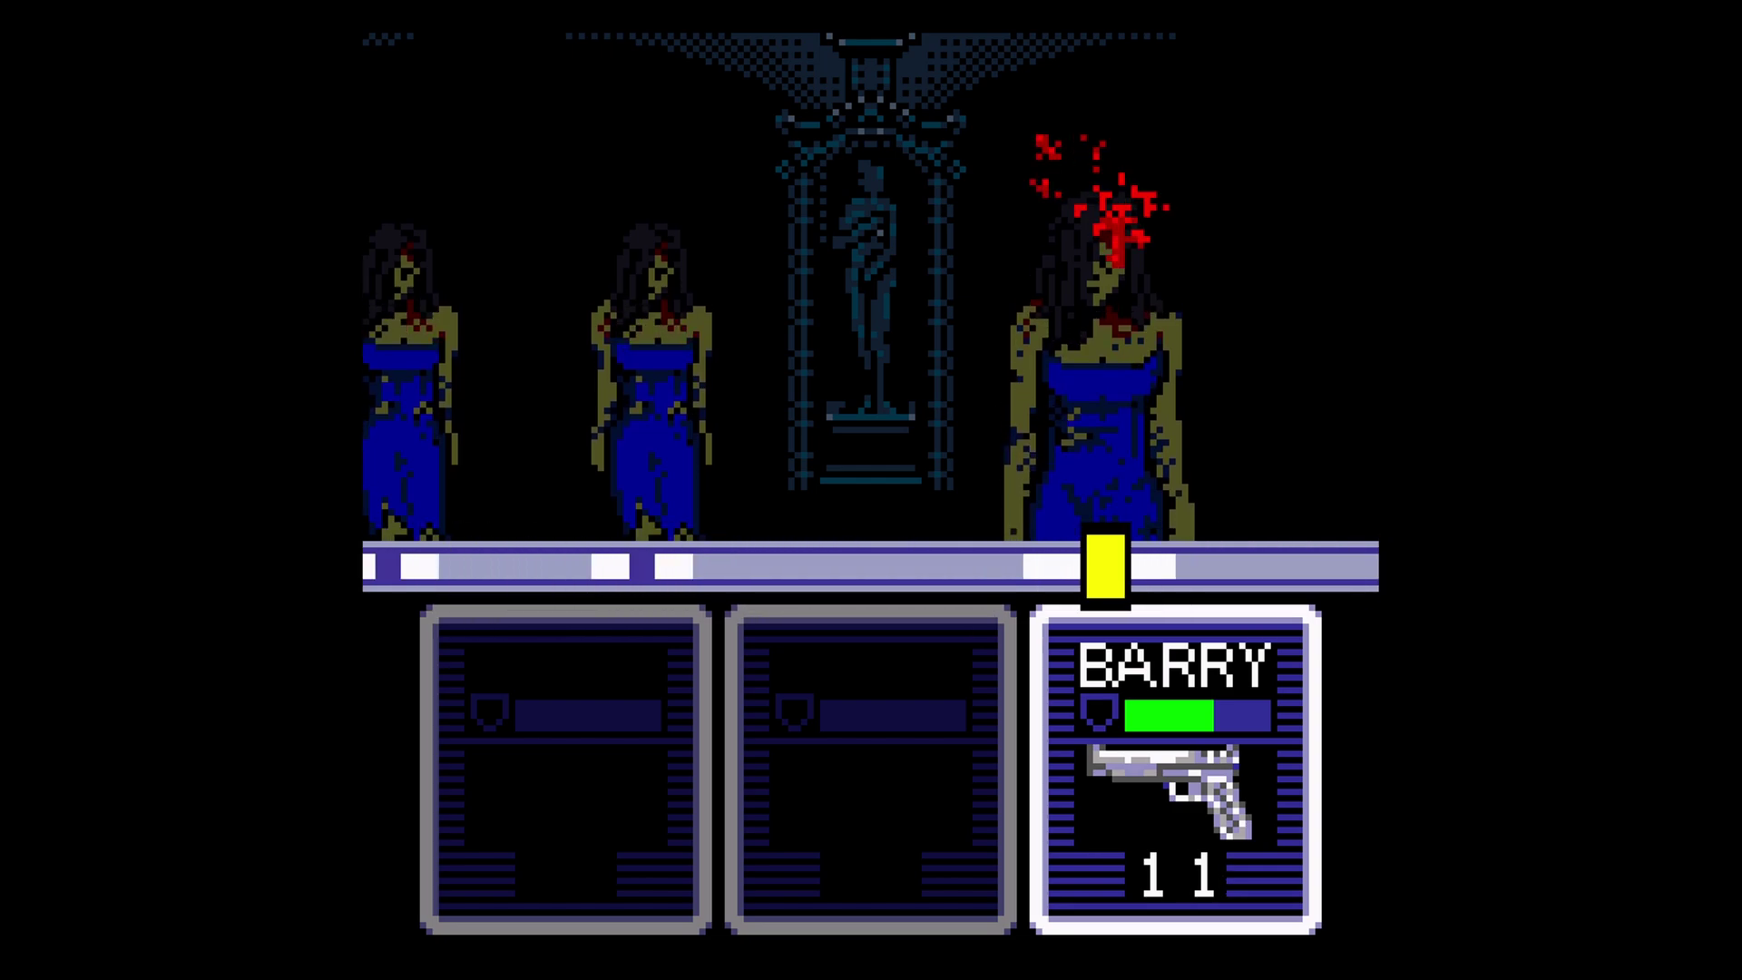
key("z")
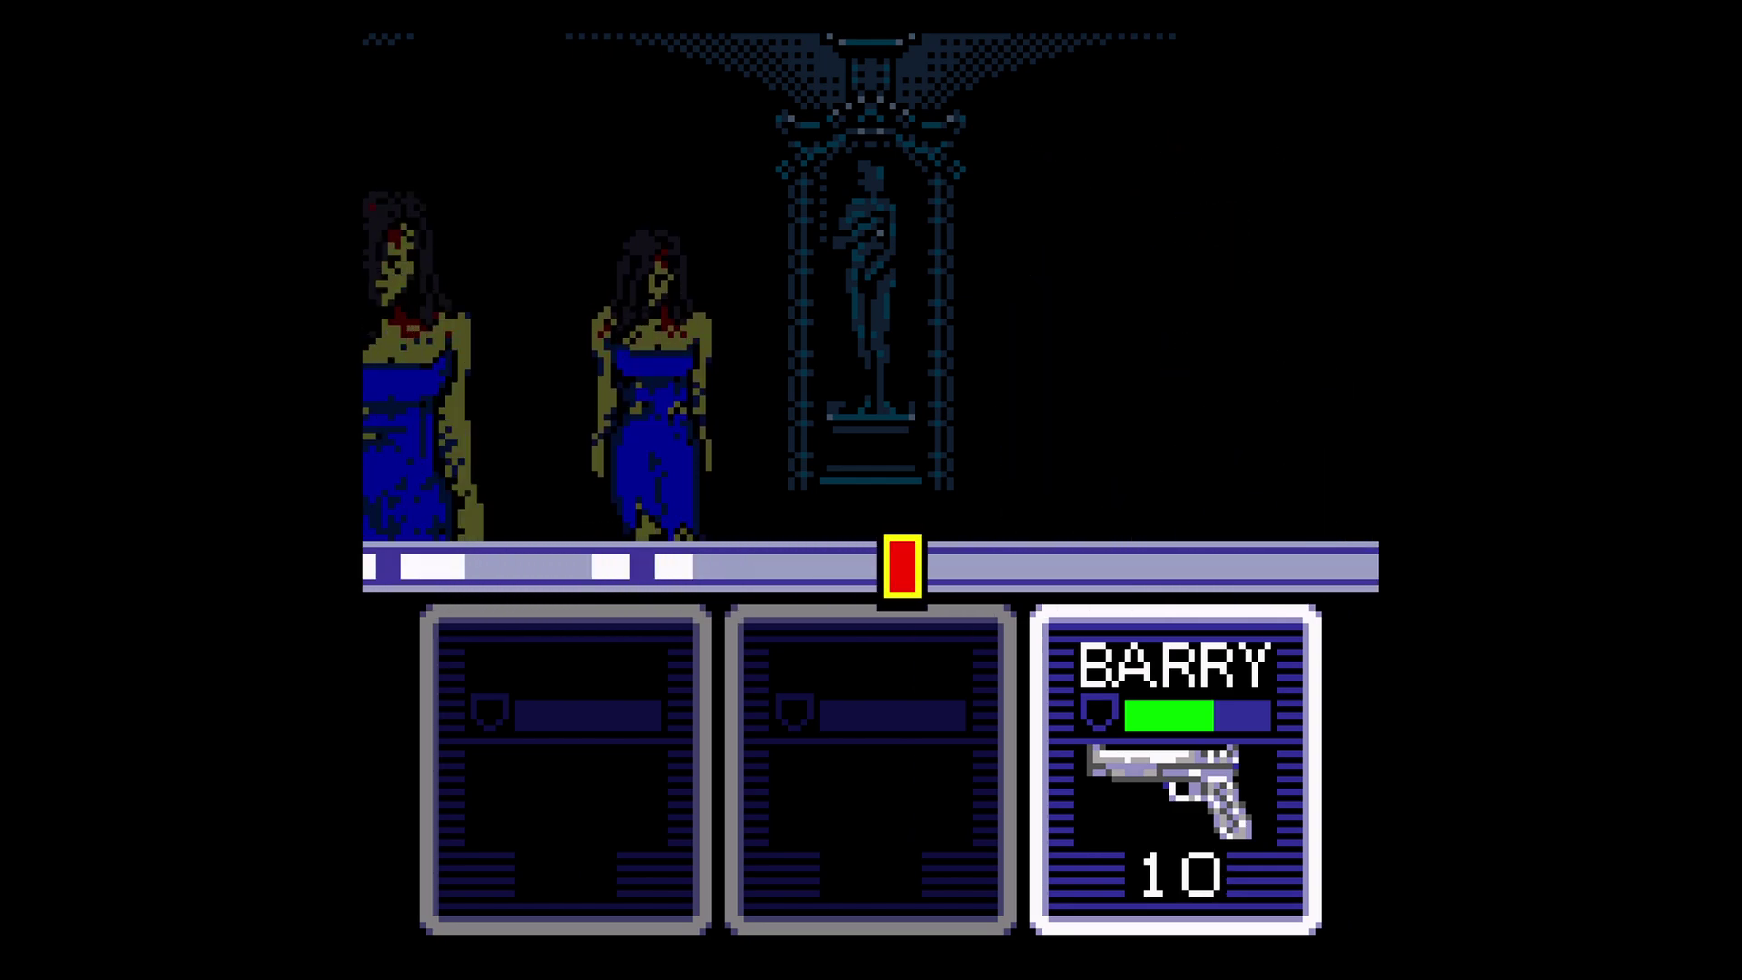
key("z")
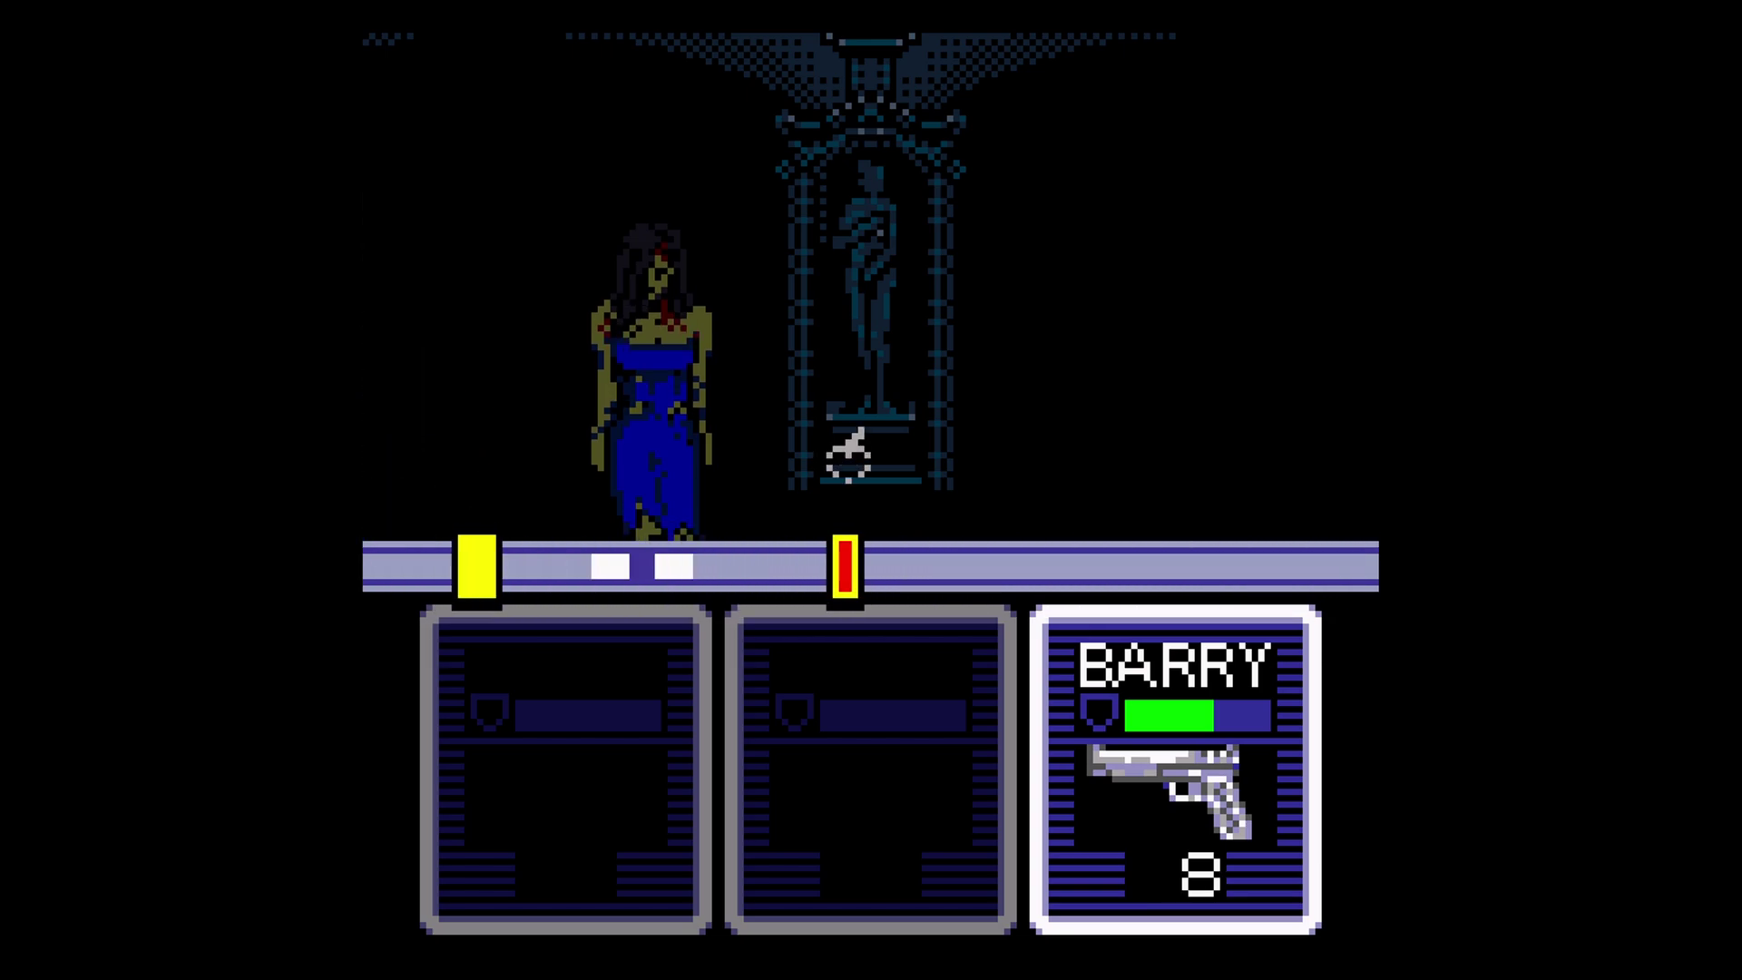
key("z")
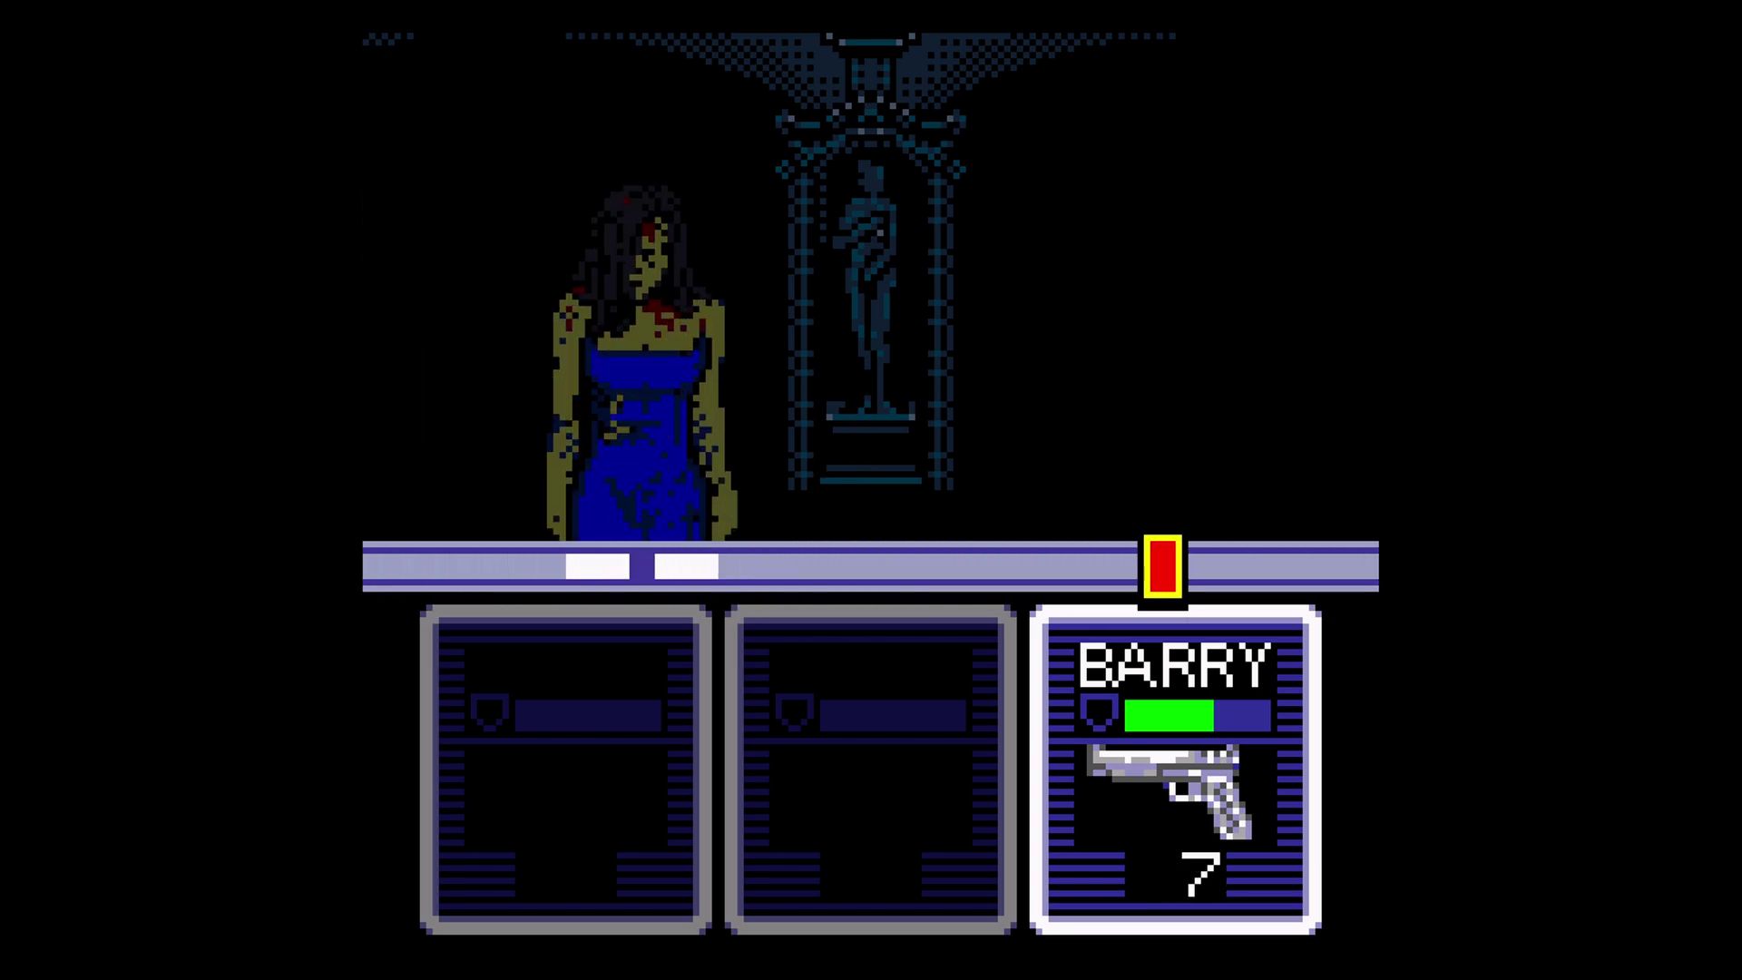
key("z")
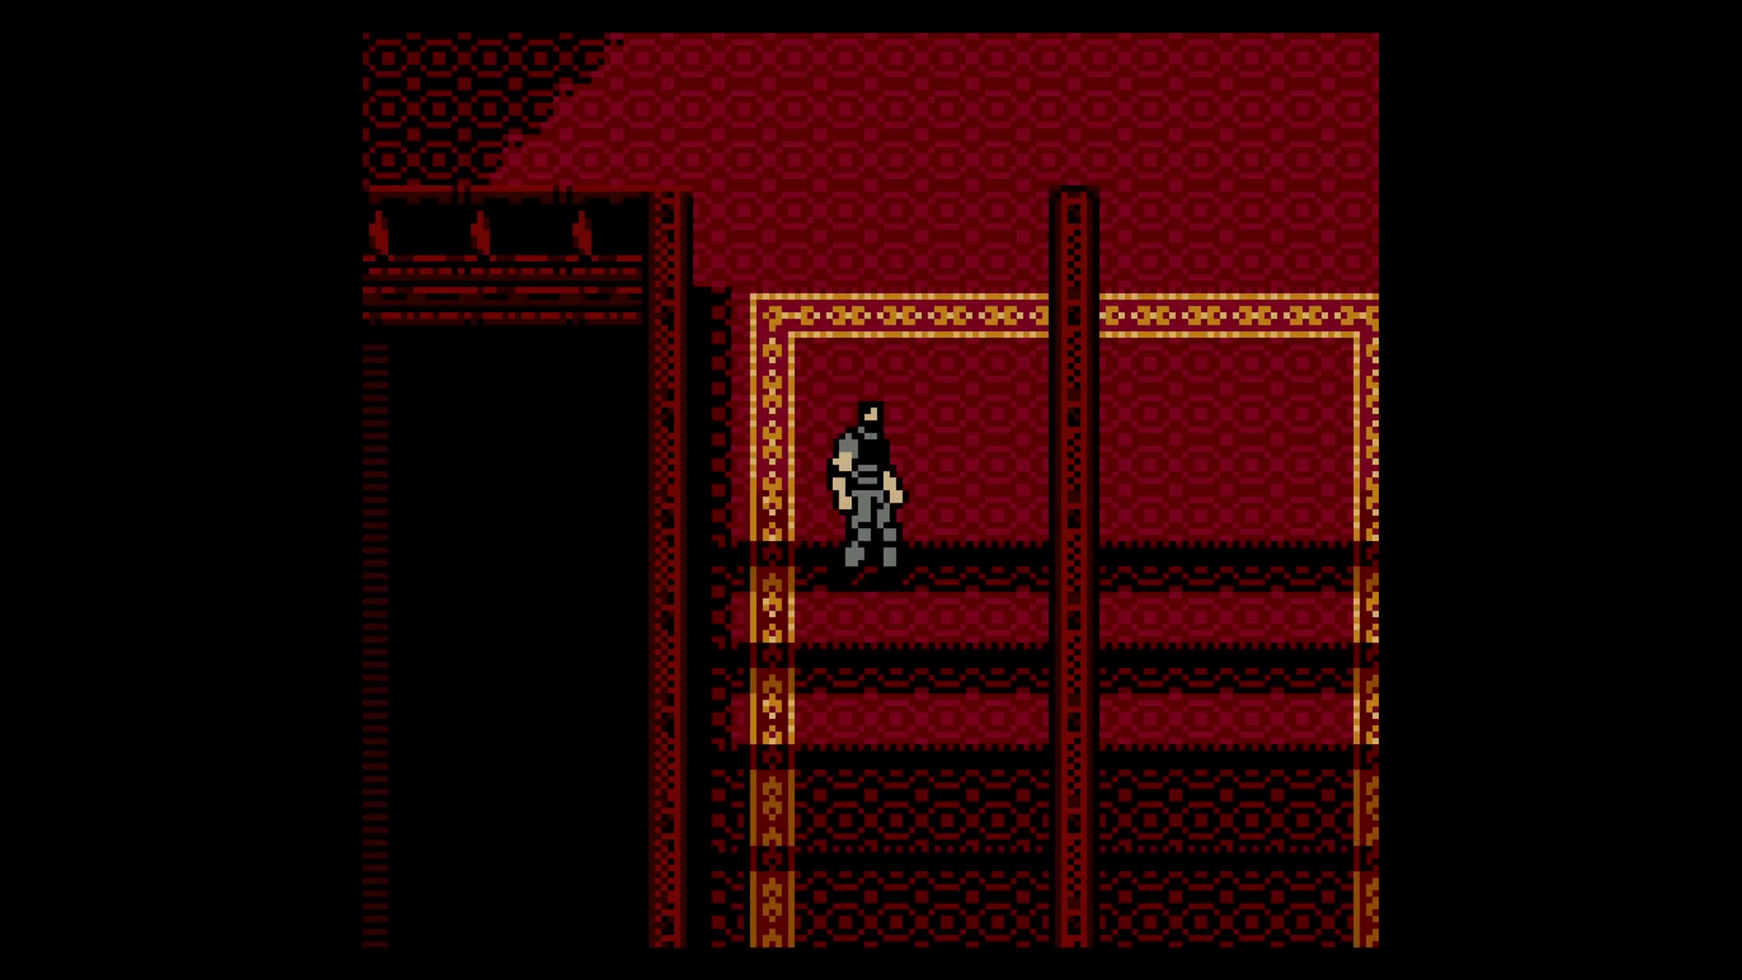
key("Up")
key("Right")
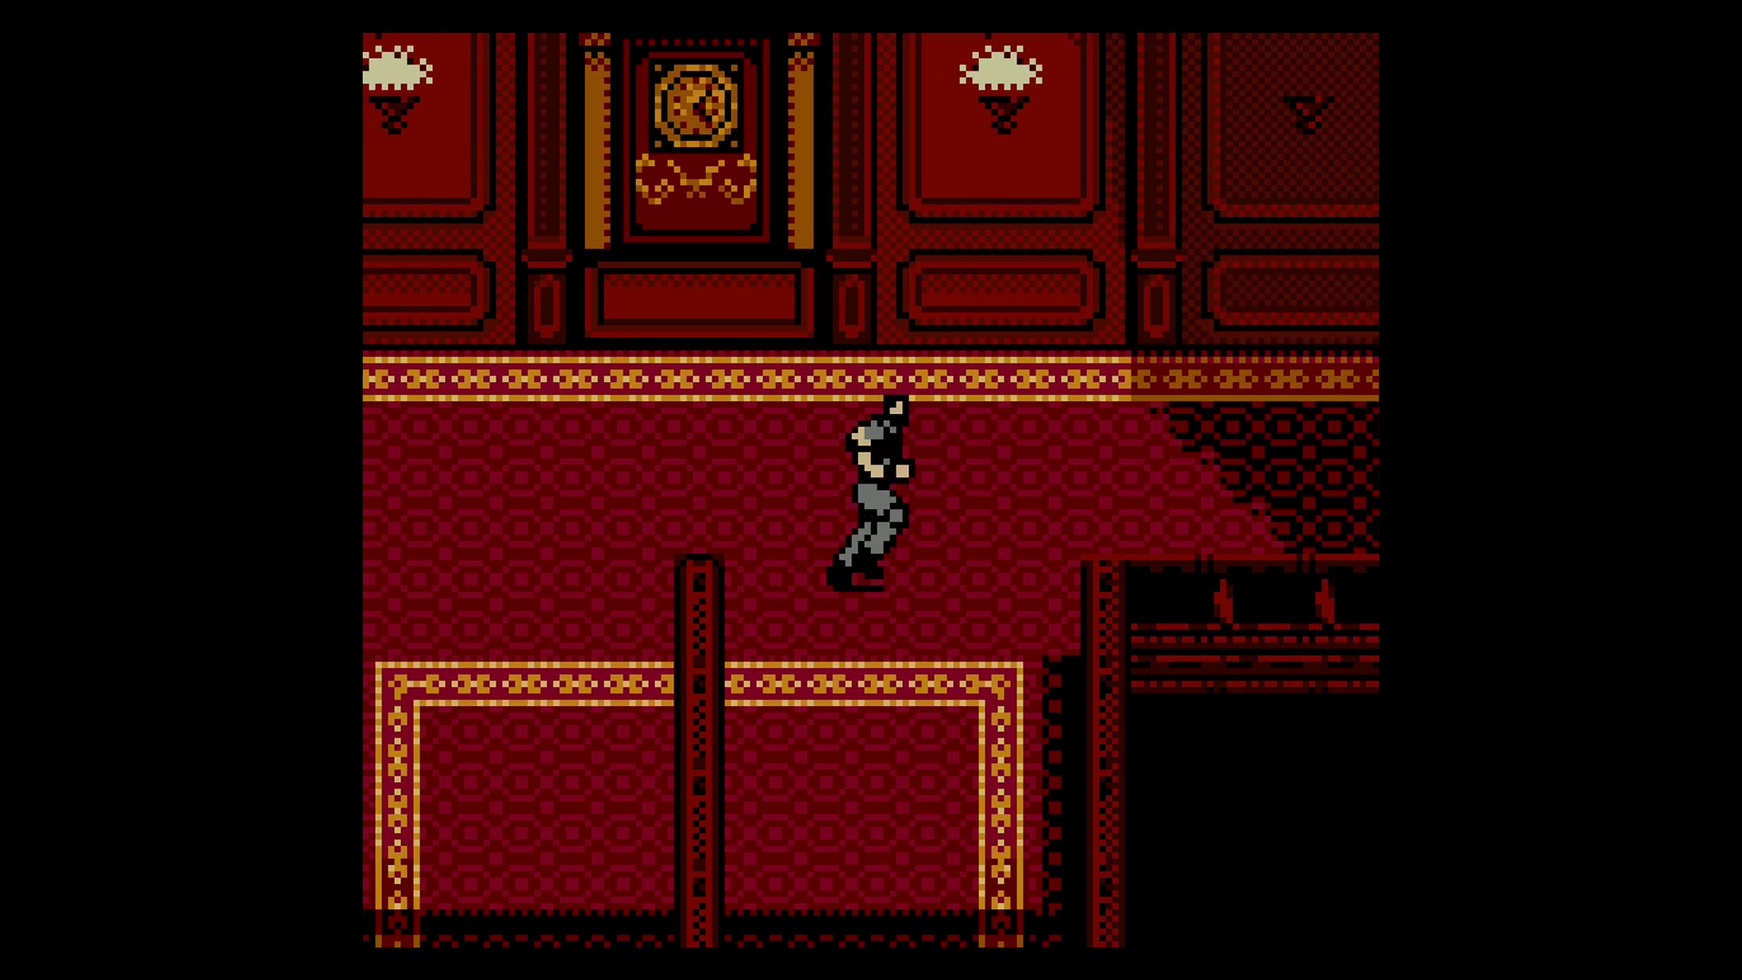
key("Down")
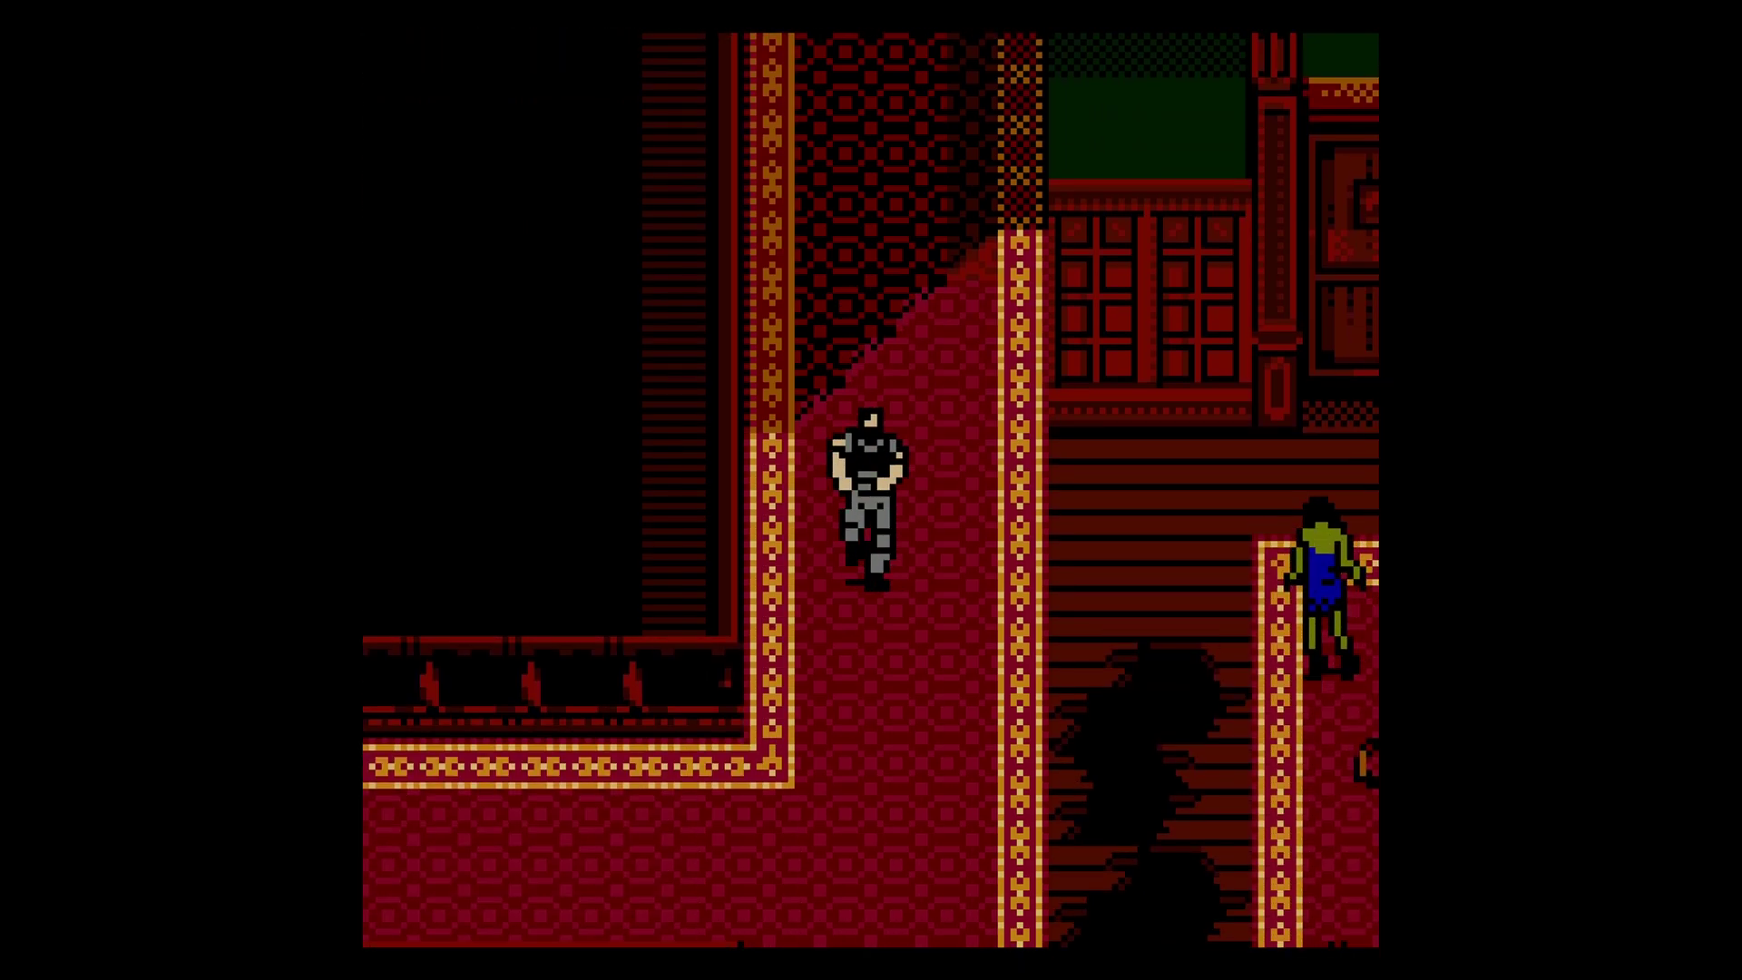
key("Left")
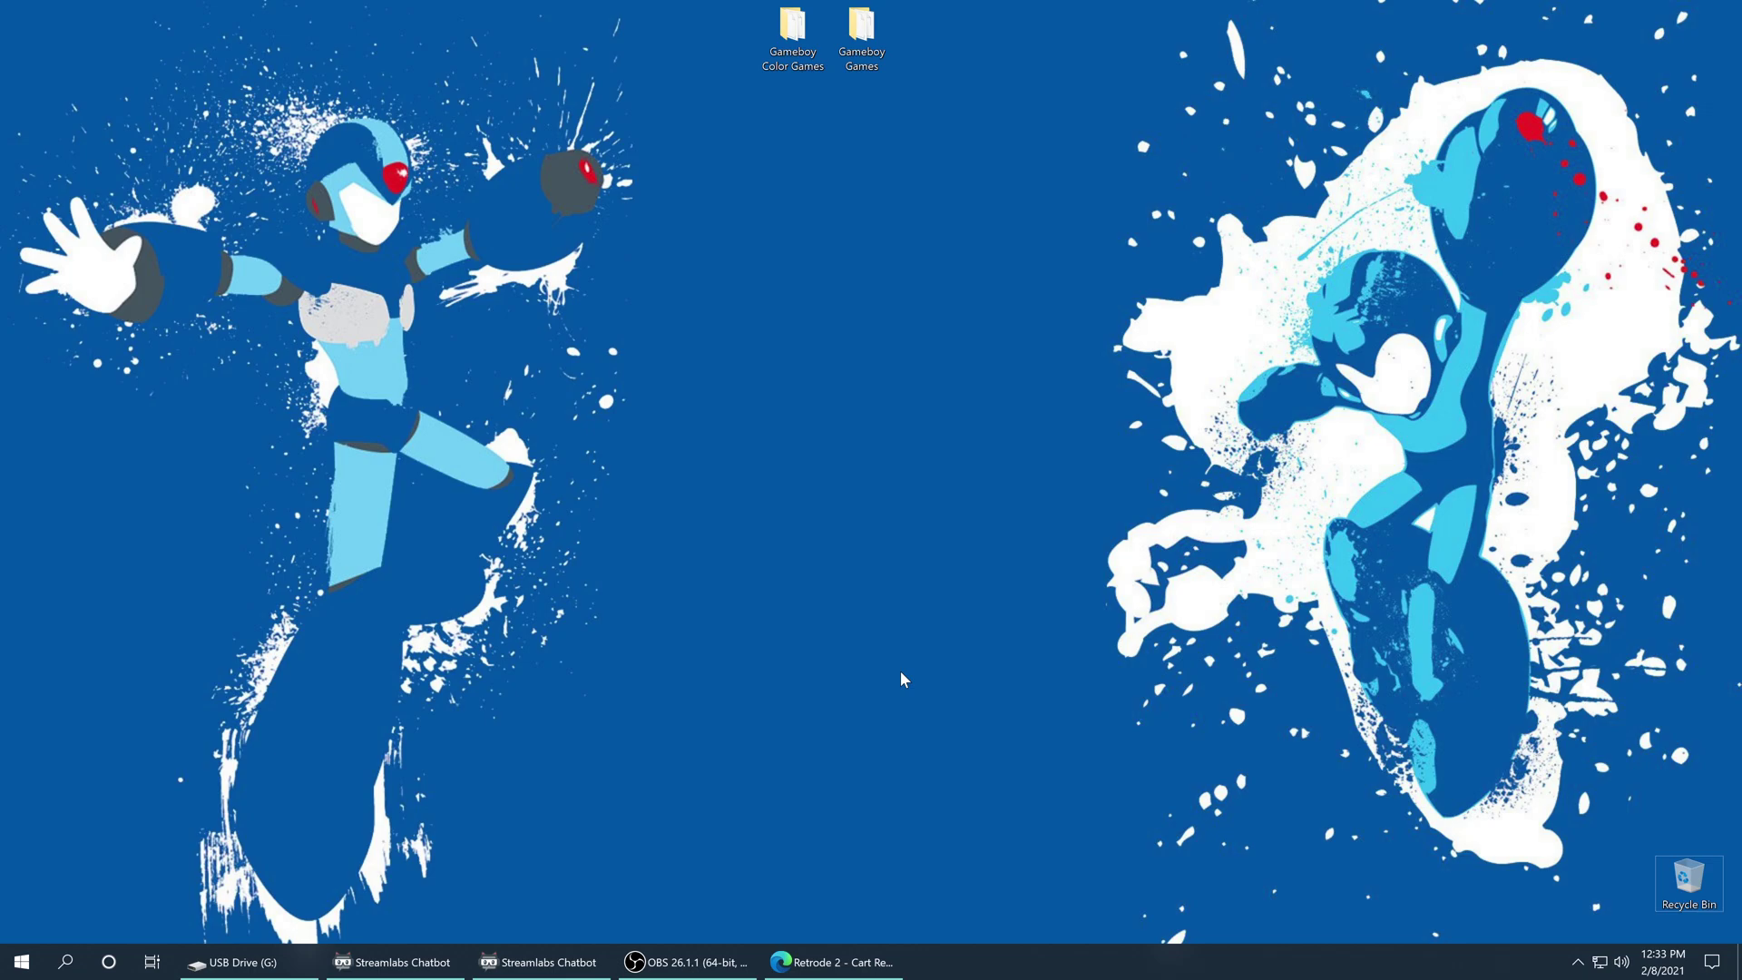
Copy the Gameboy Color Games and Gameboy Games folders from the desktop into the Retroarch ROMS folder on USB Drive (G:).
left_click(238, 962)
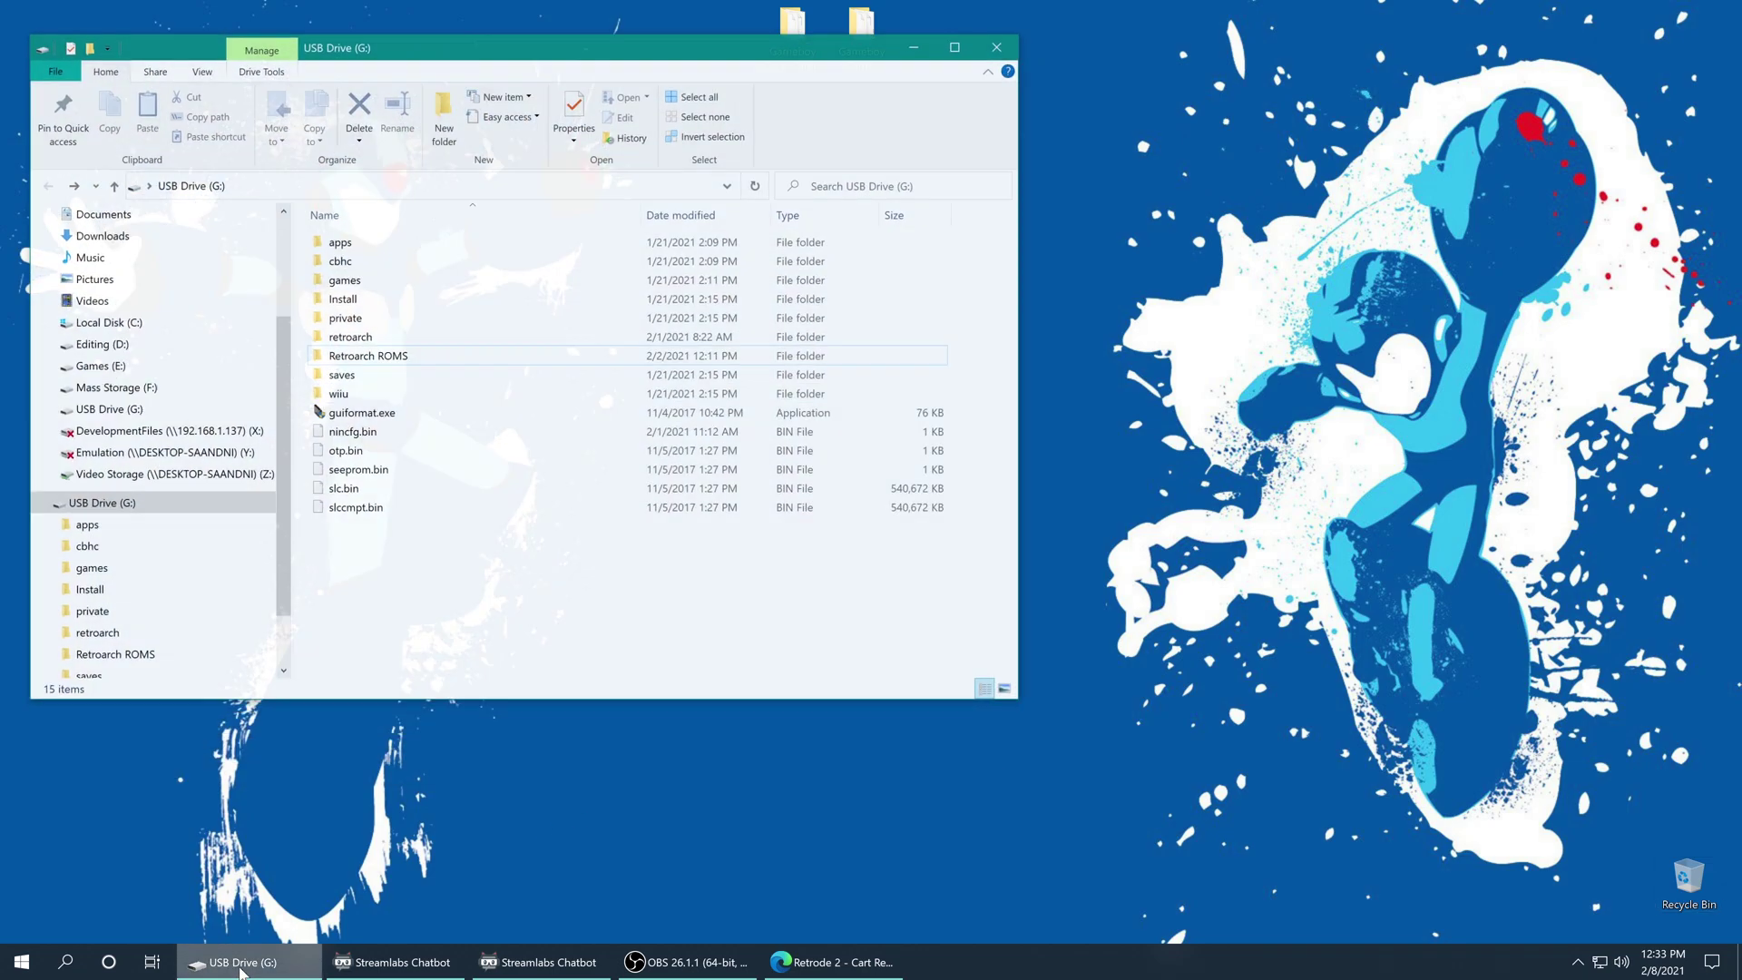
left_click_drag(538, 40, 553, 174)
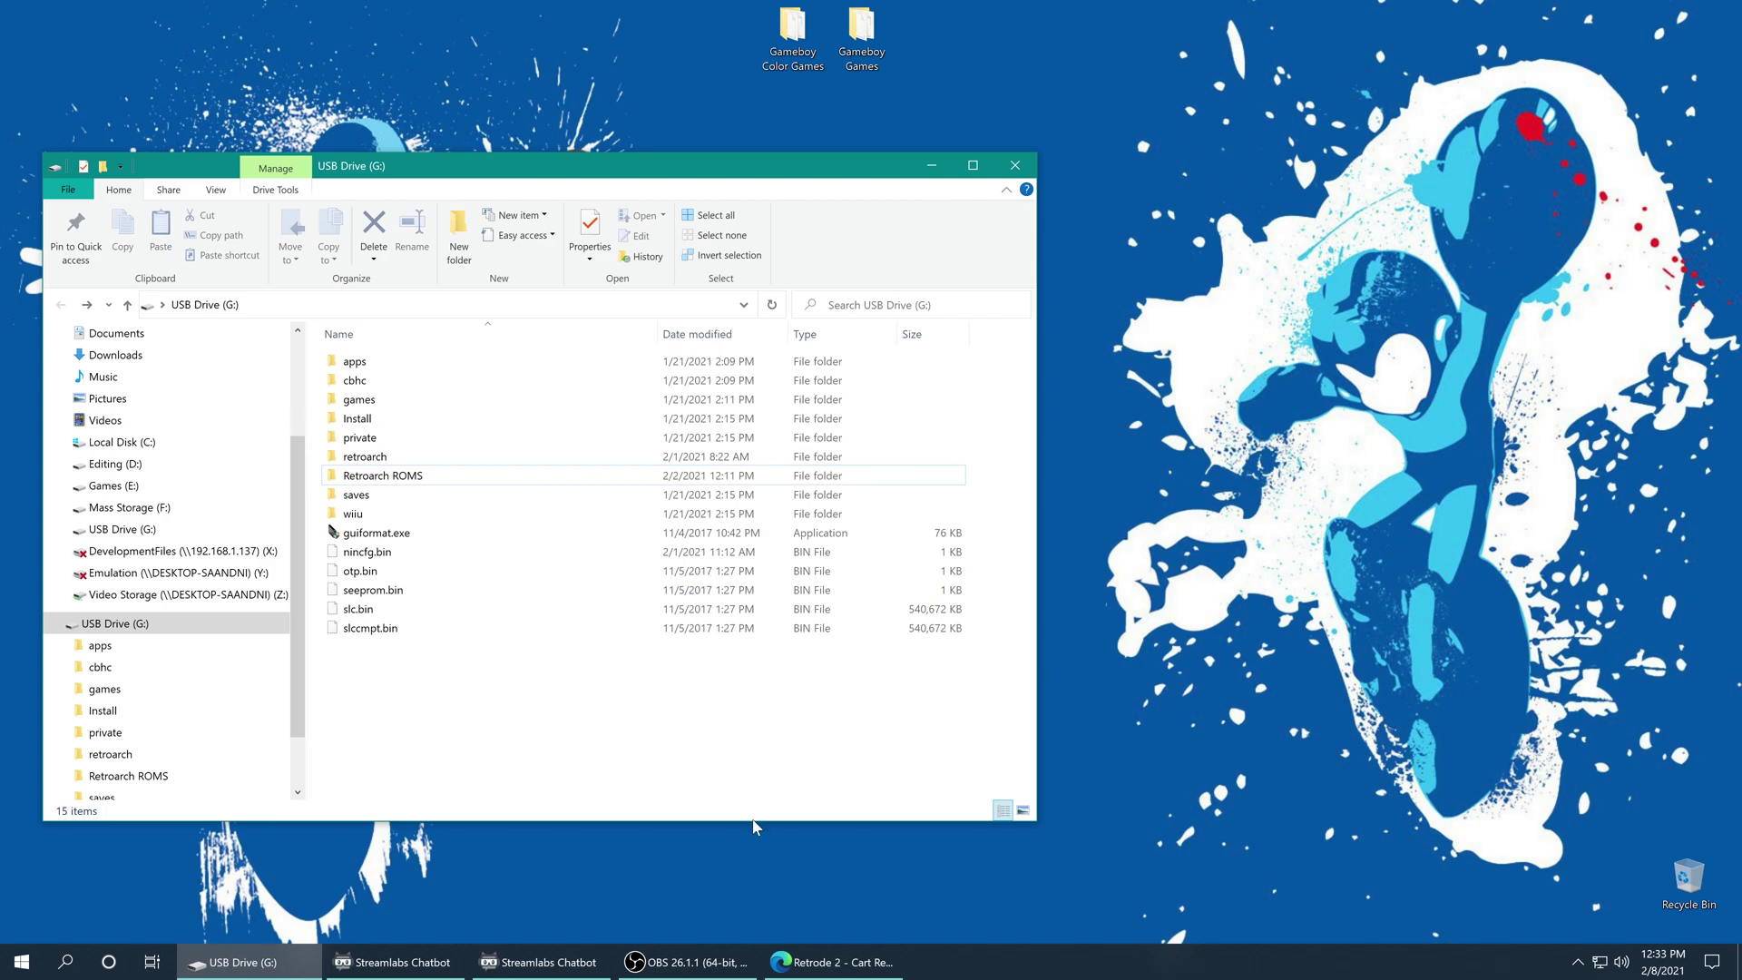
double_click(401, 476)
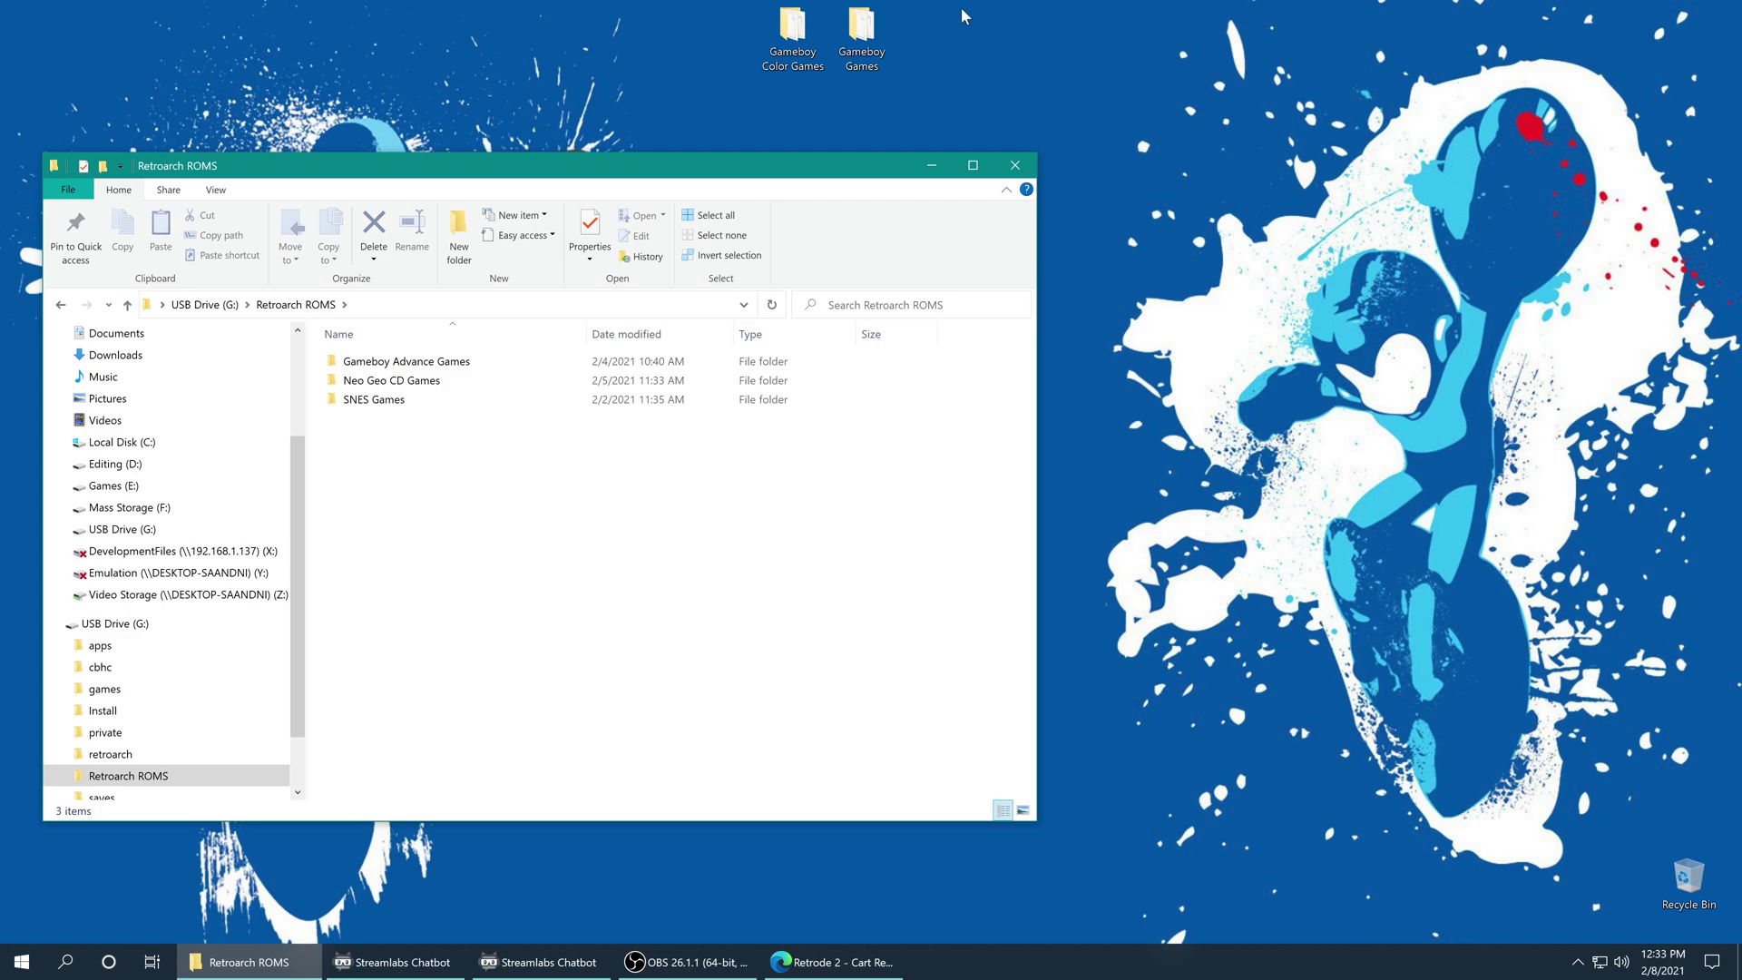
left_click_drag(962, 9, 738, 78)
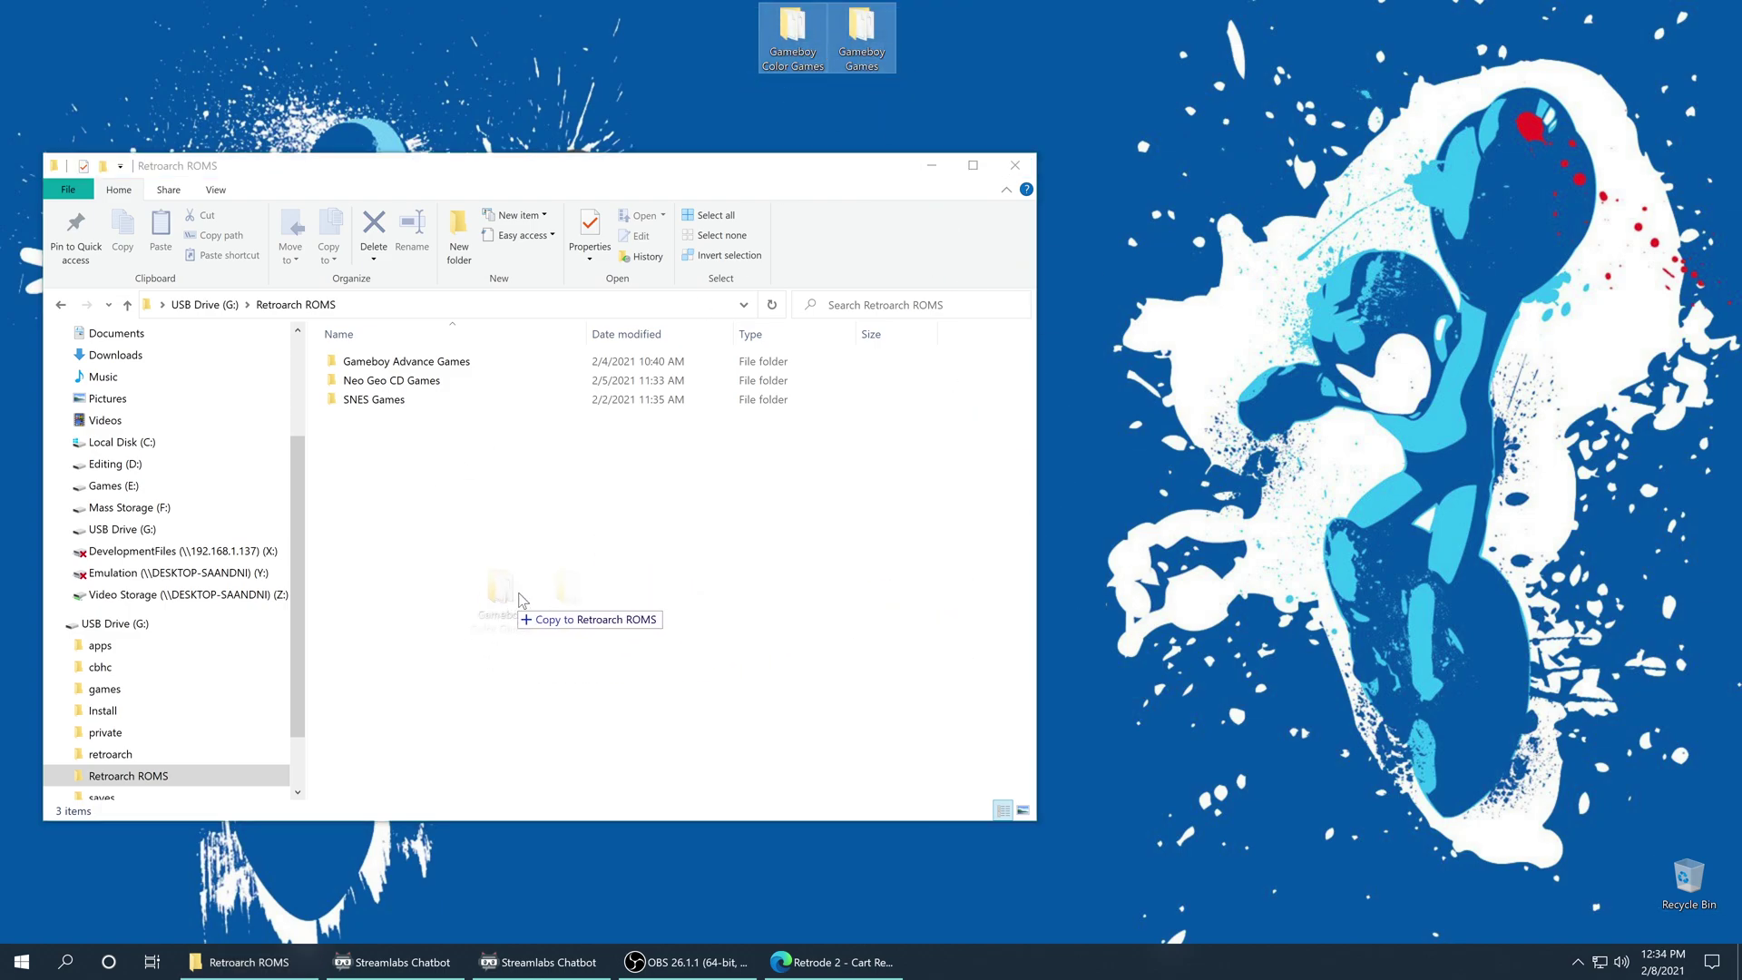
left_click_drag(486, 595, 498, 596)
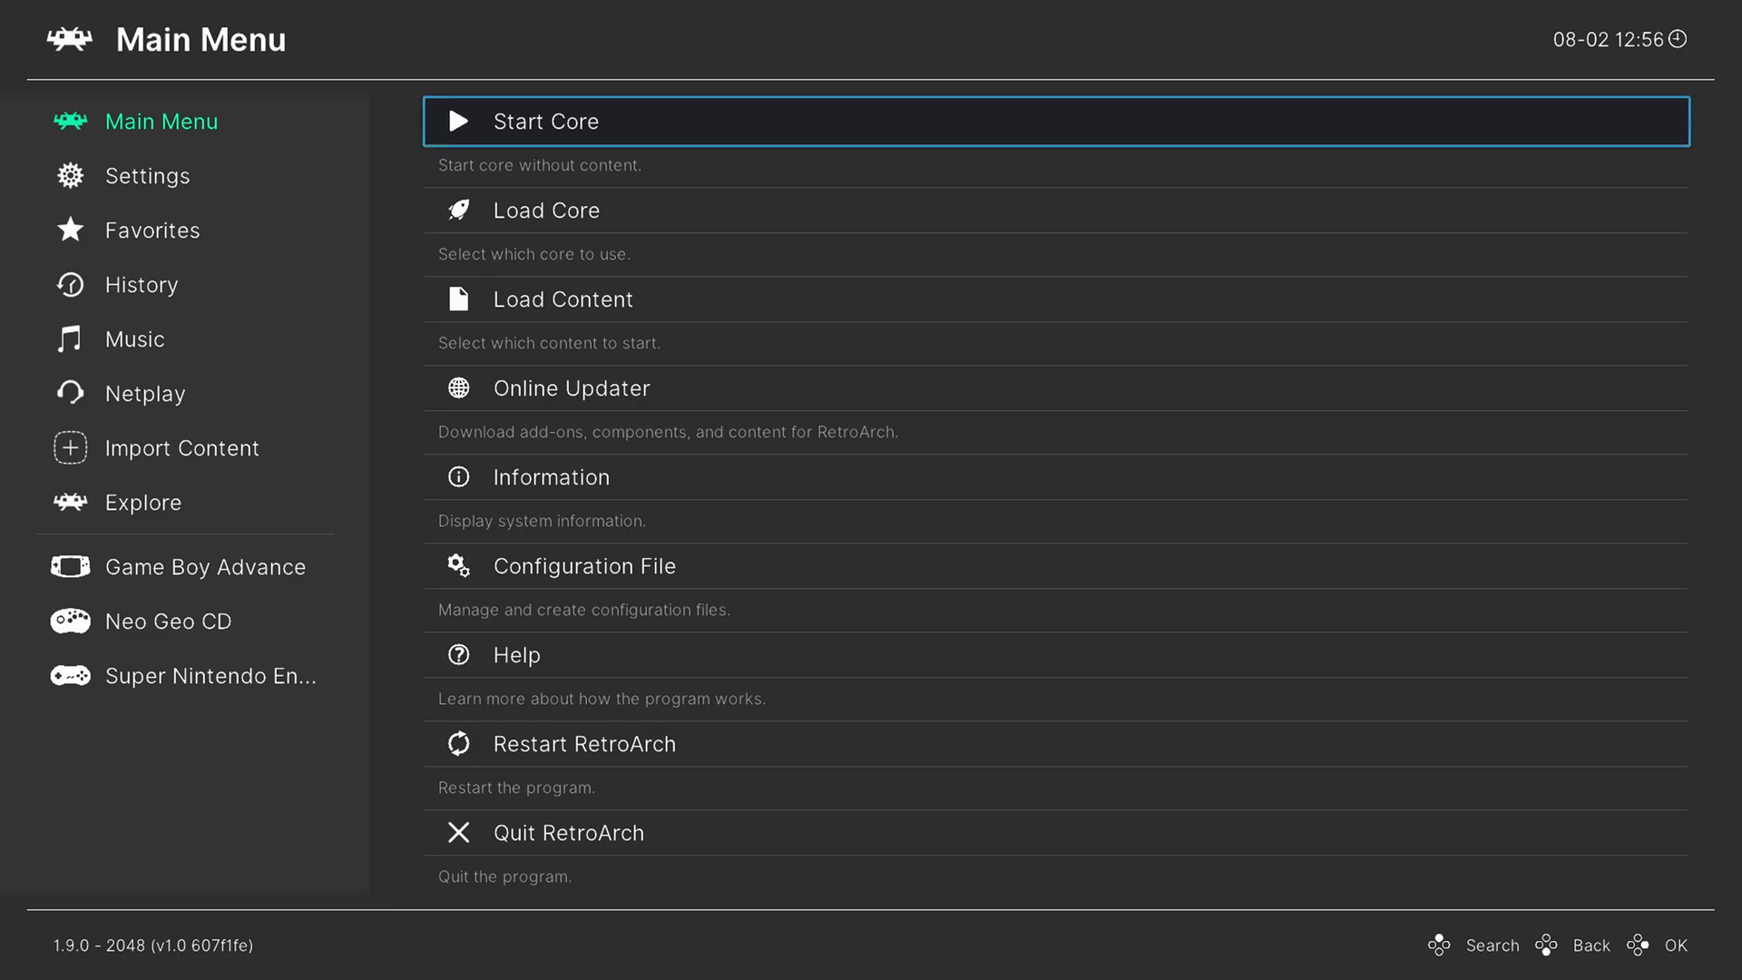
Load the Nintendo - Game Boy / Color (Gambatte) core in RetroArch.
key("Down")
key("Return")
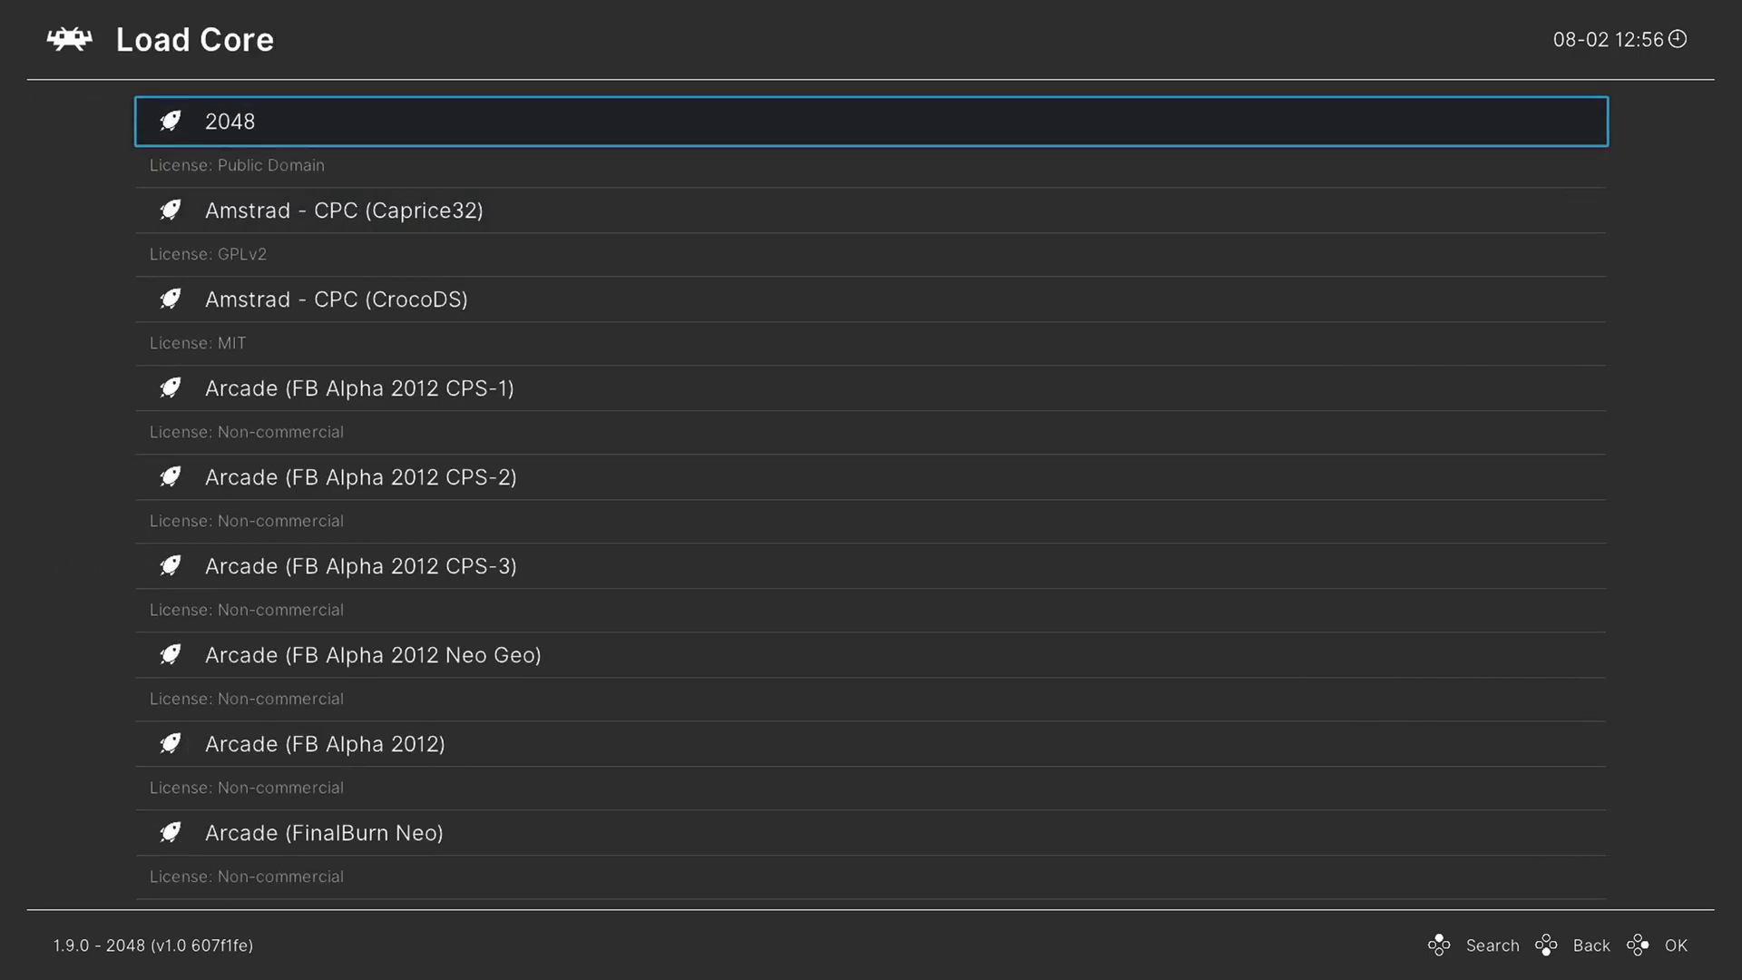
key("Down")
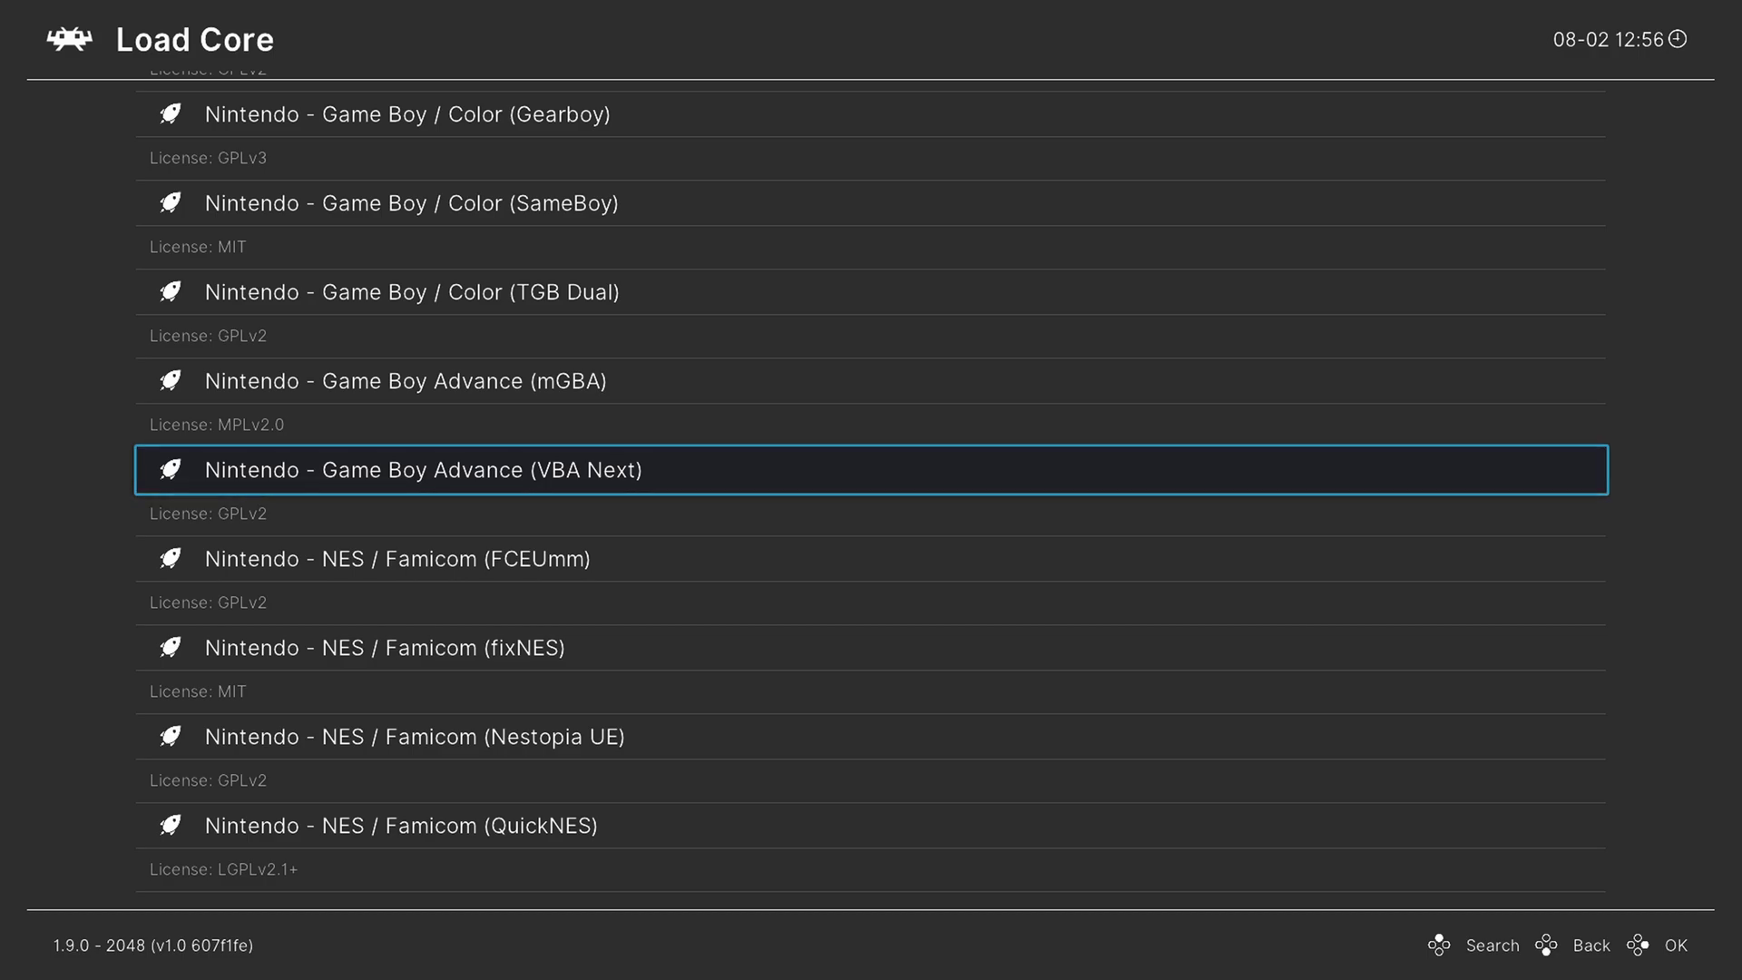
key("Up")
key("Up")
key("Up")
key("Up")
key("Up")
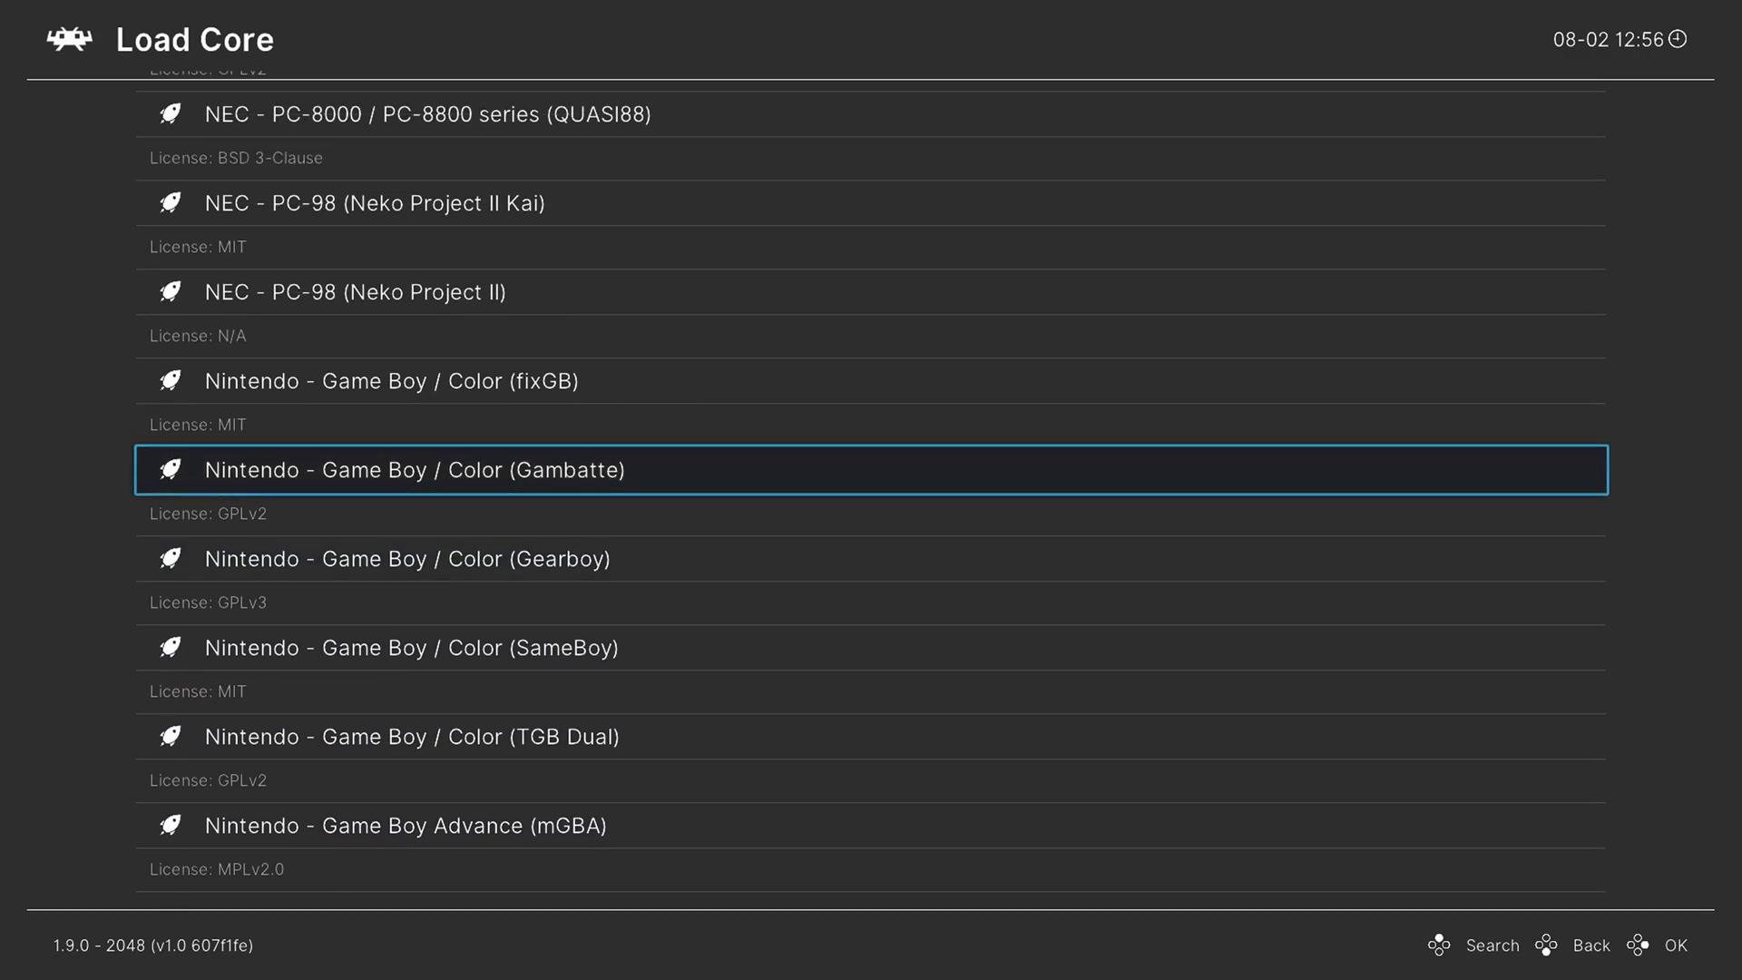
key("Down")
key("Down")
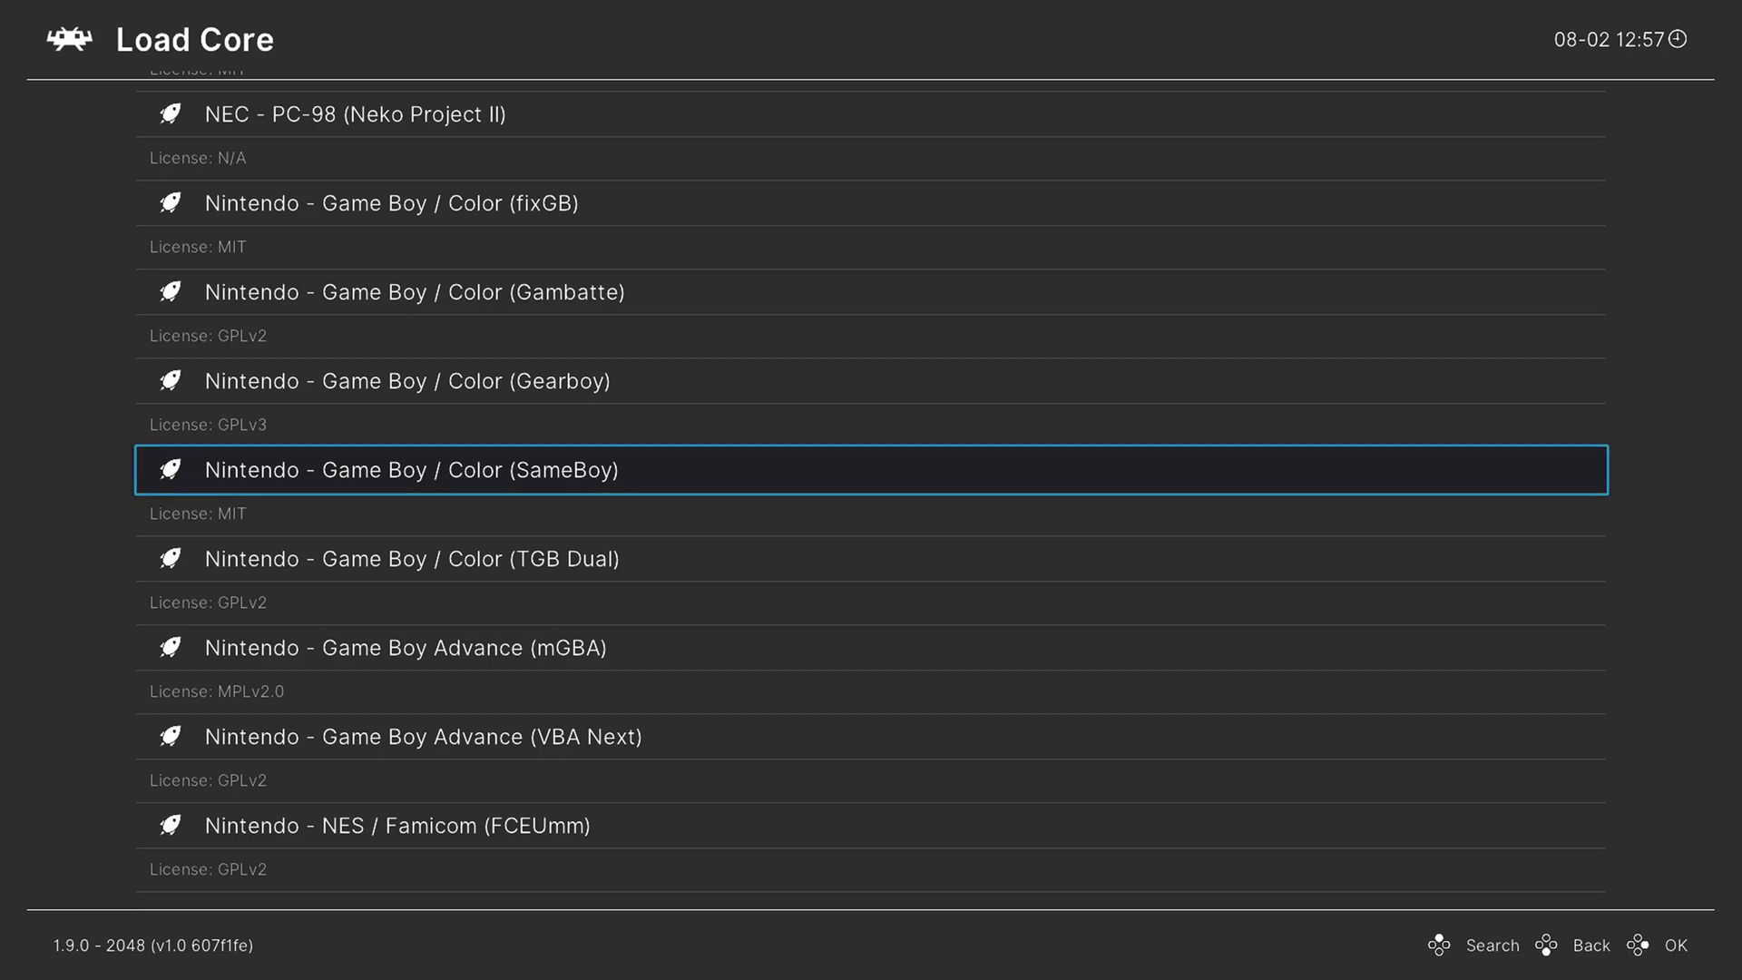
key("Up")
key("Up")
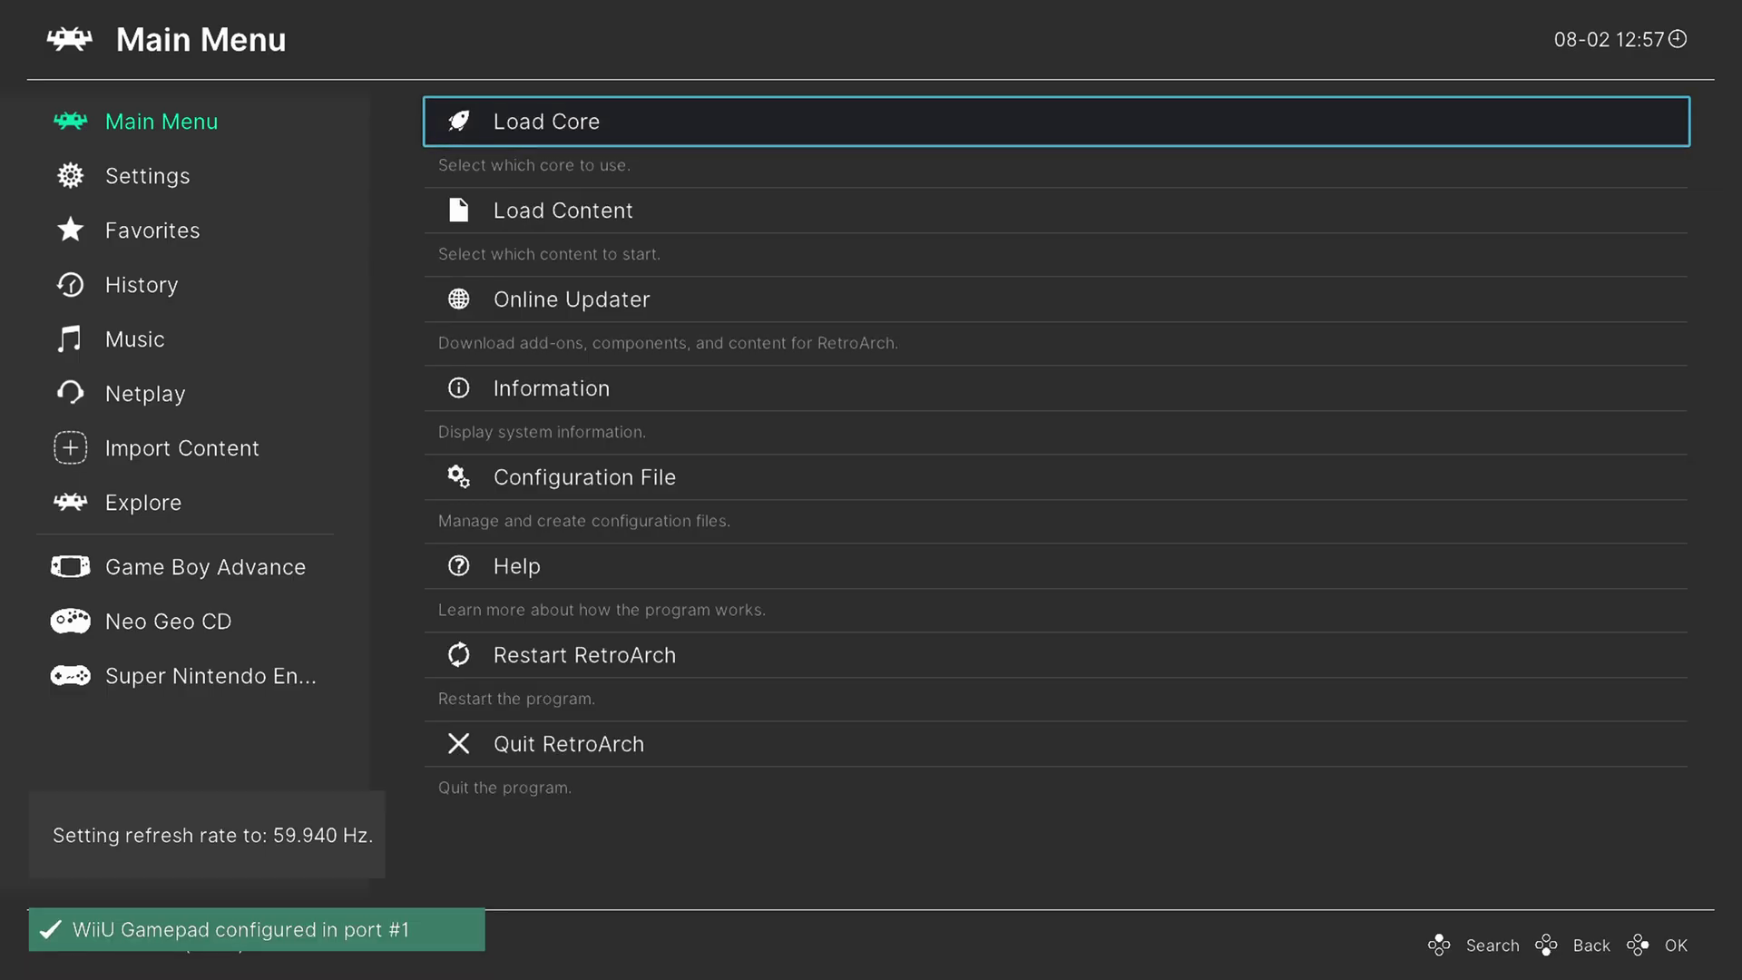
Start loading content and browse to the root of the sd:/ storage.
key("Down")
key("Return")
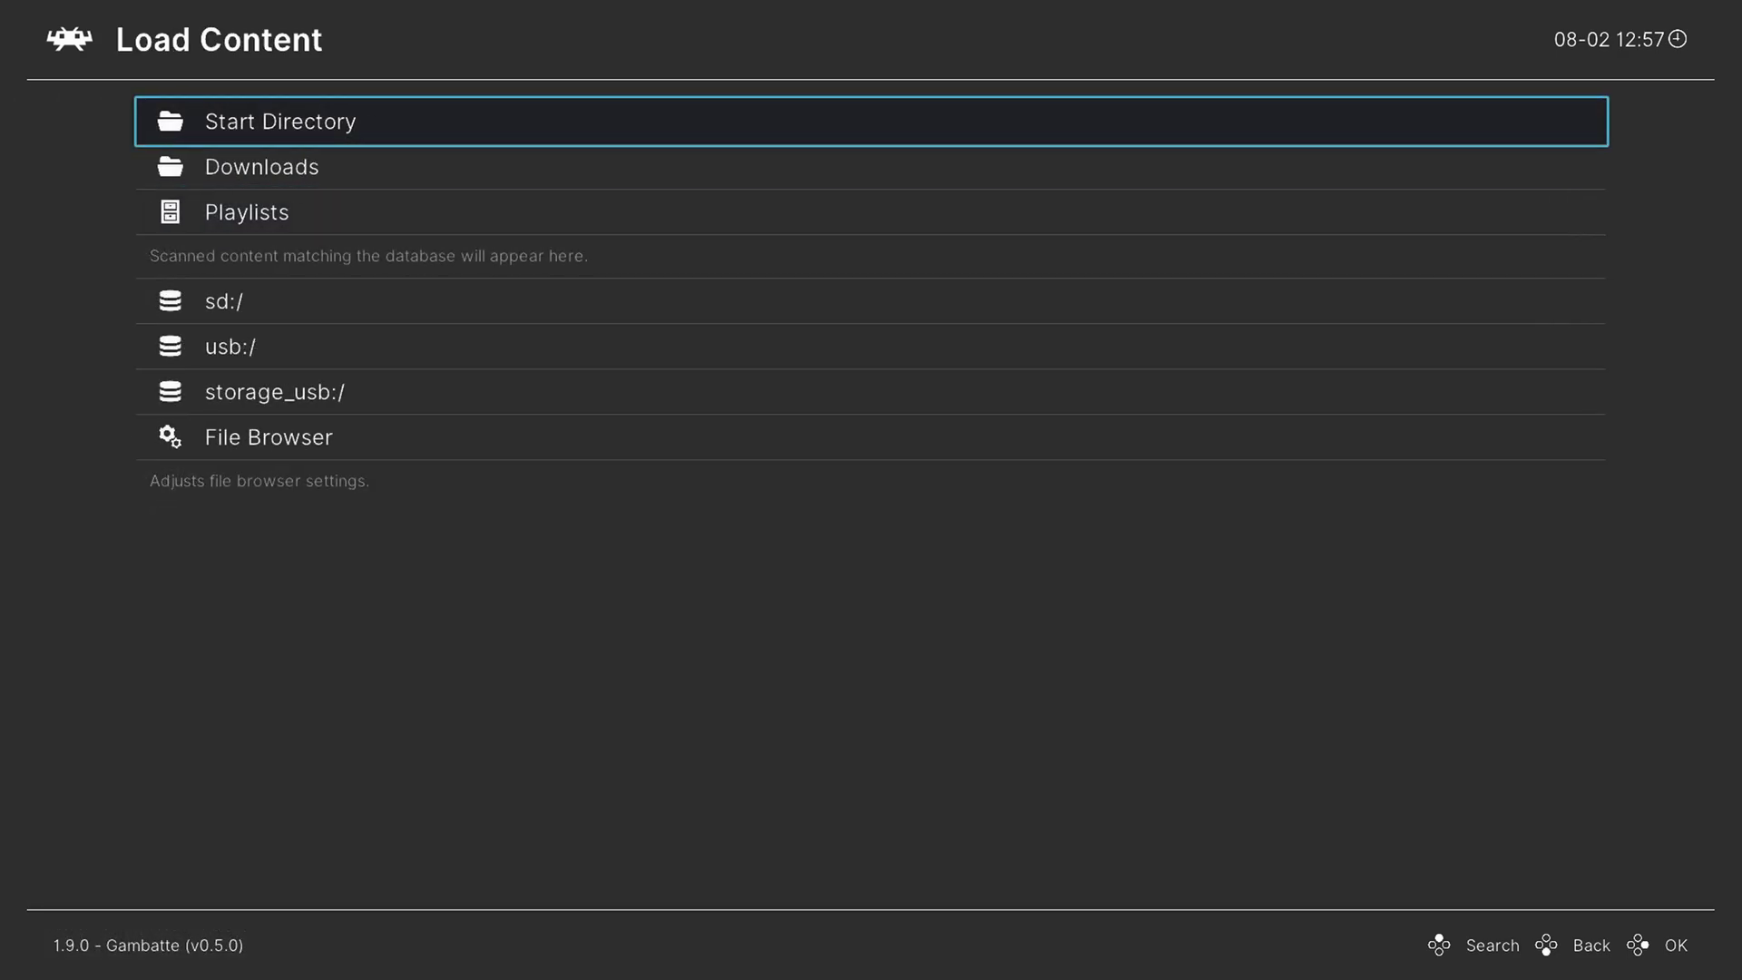
key("Down")
key("Down")
key("Down")
key("Return")
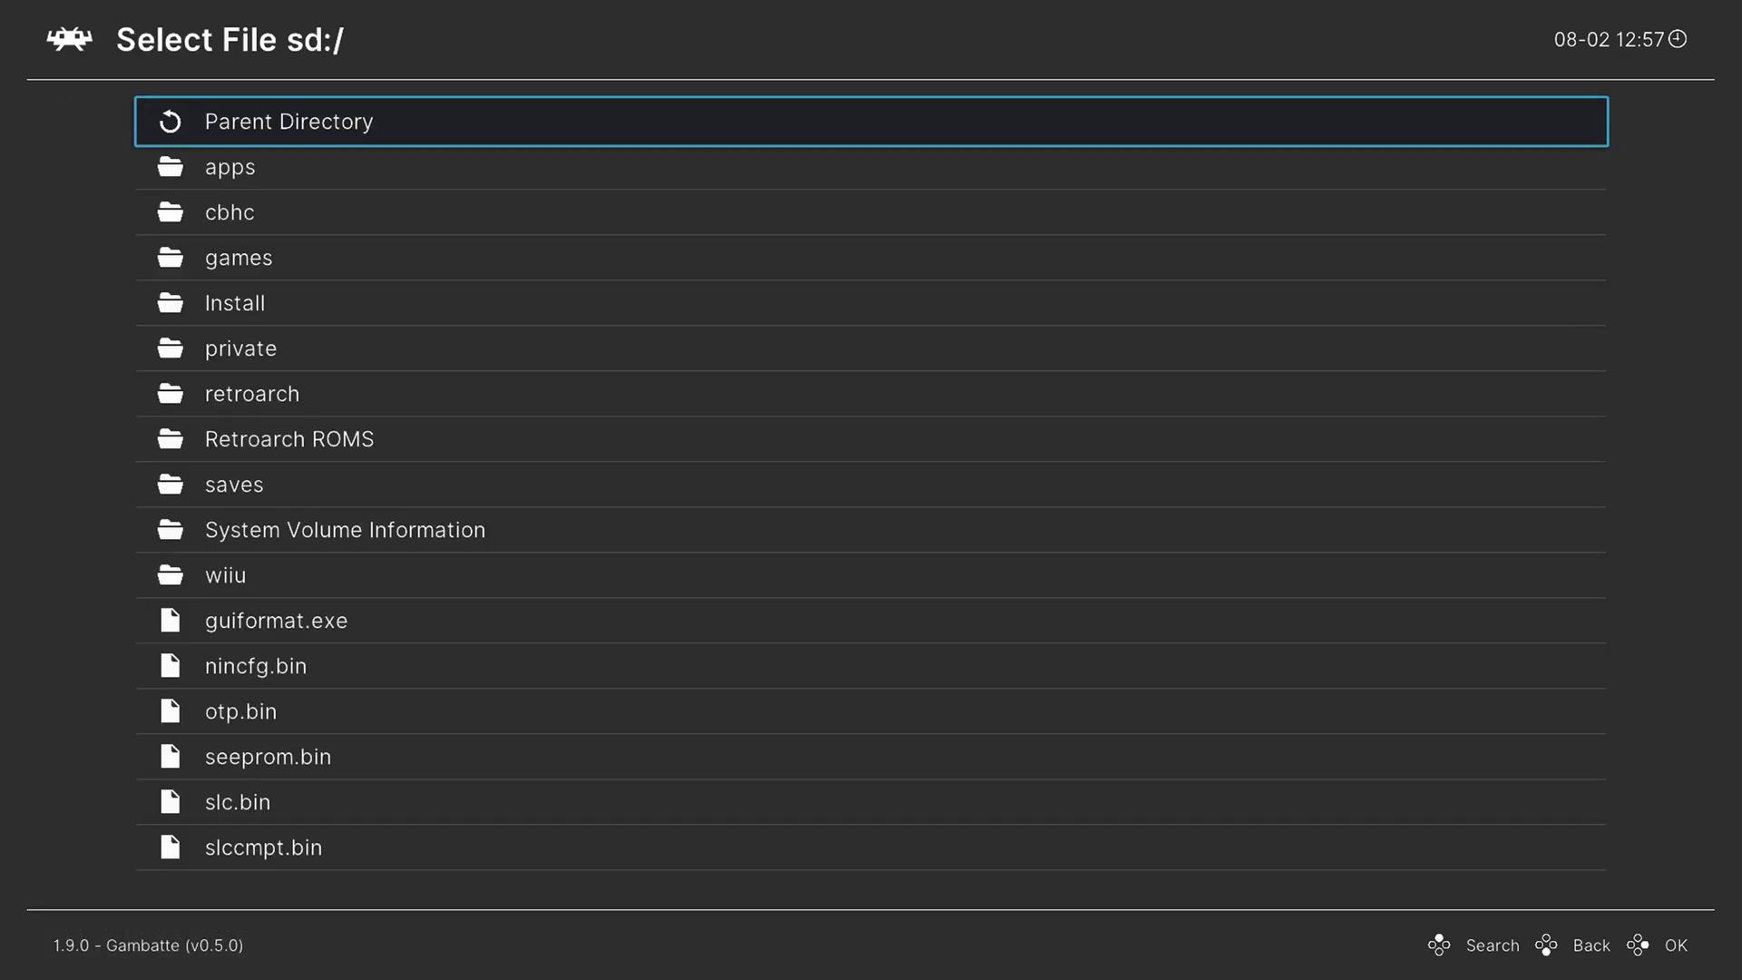
Open the Retroarch ROMS folder on the SD card.
key("Down")
key("Down")
key("Down")
key("Down")
key("Down")
key("Down")
key("Down")
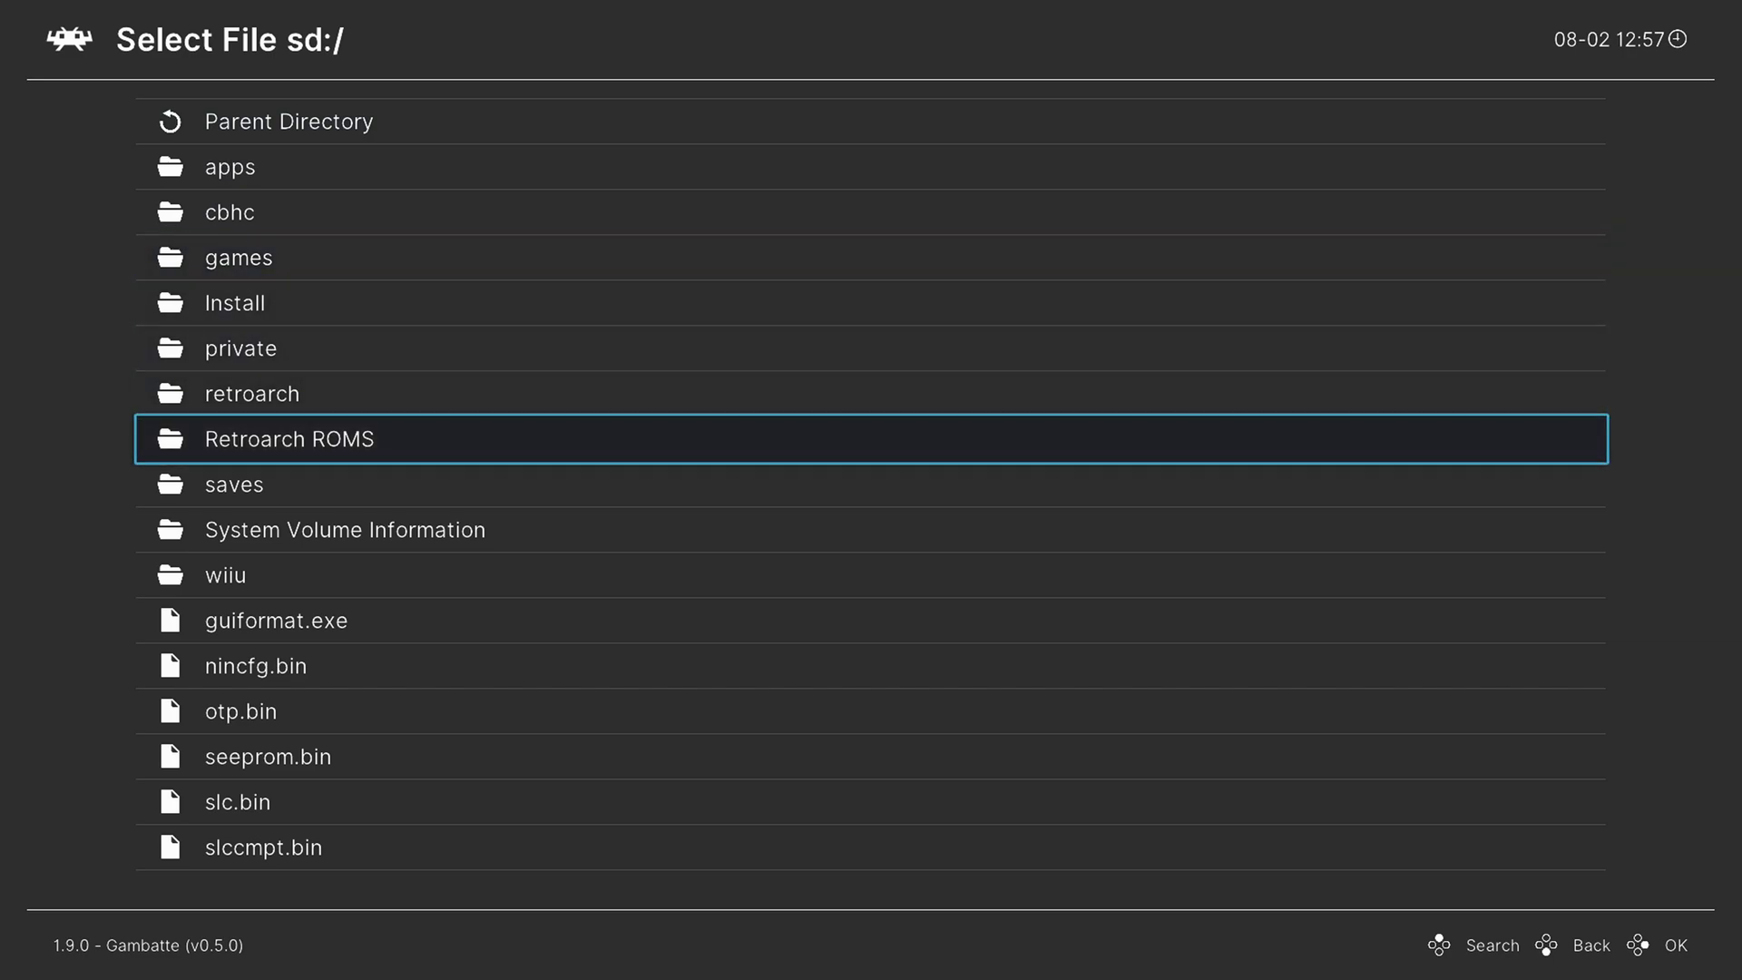
key("Return")
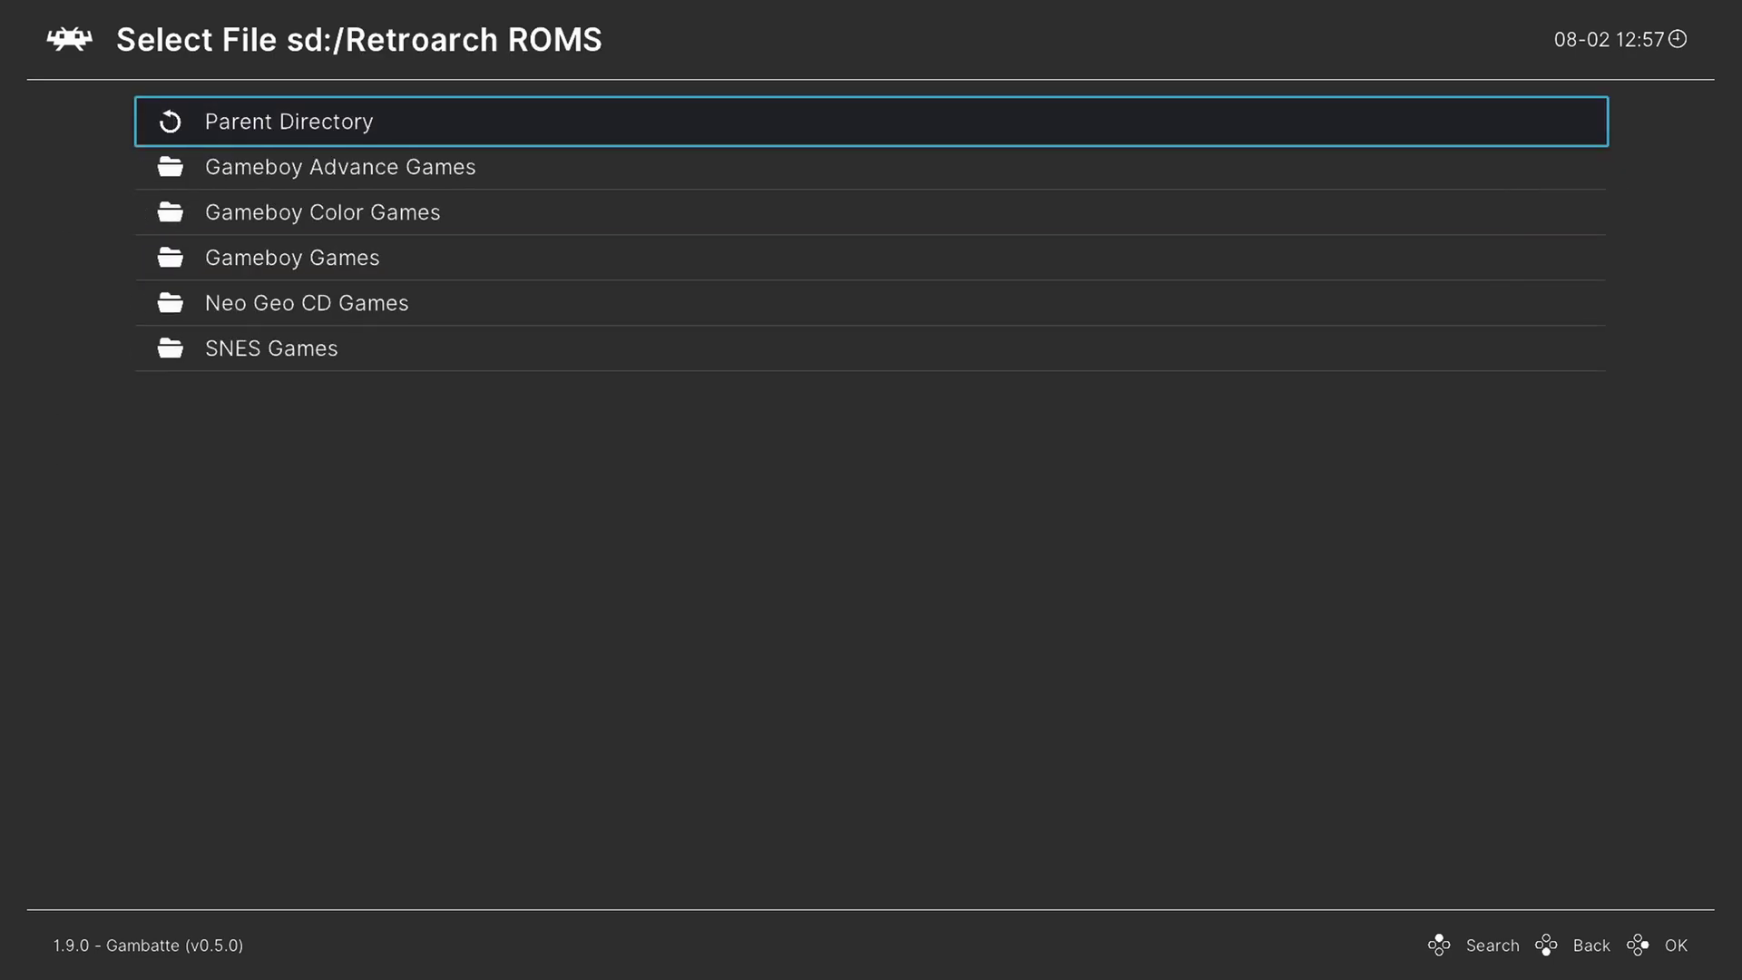
Open the Gameboy Games folder and select Kirby's Dream Land (USA, Europe).gb to bring up its suggested cores.
key("Down")
key("Down")
key("Down")
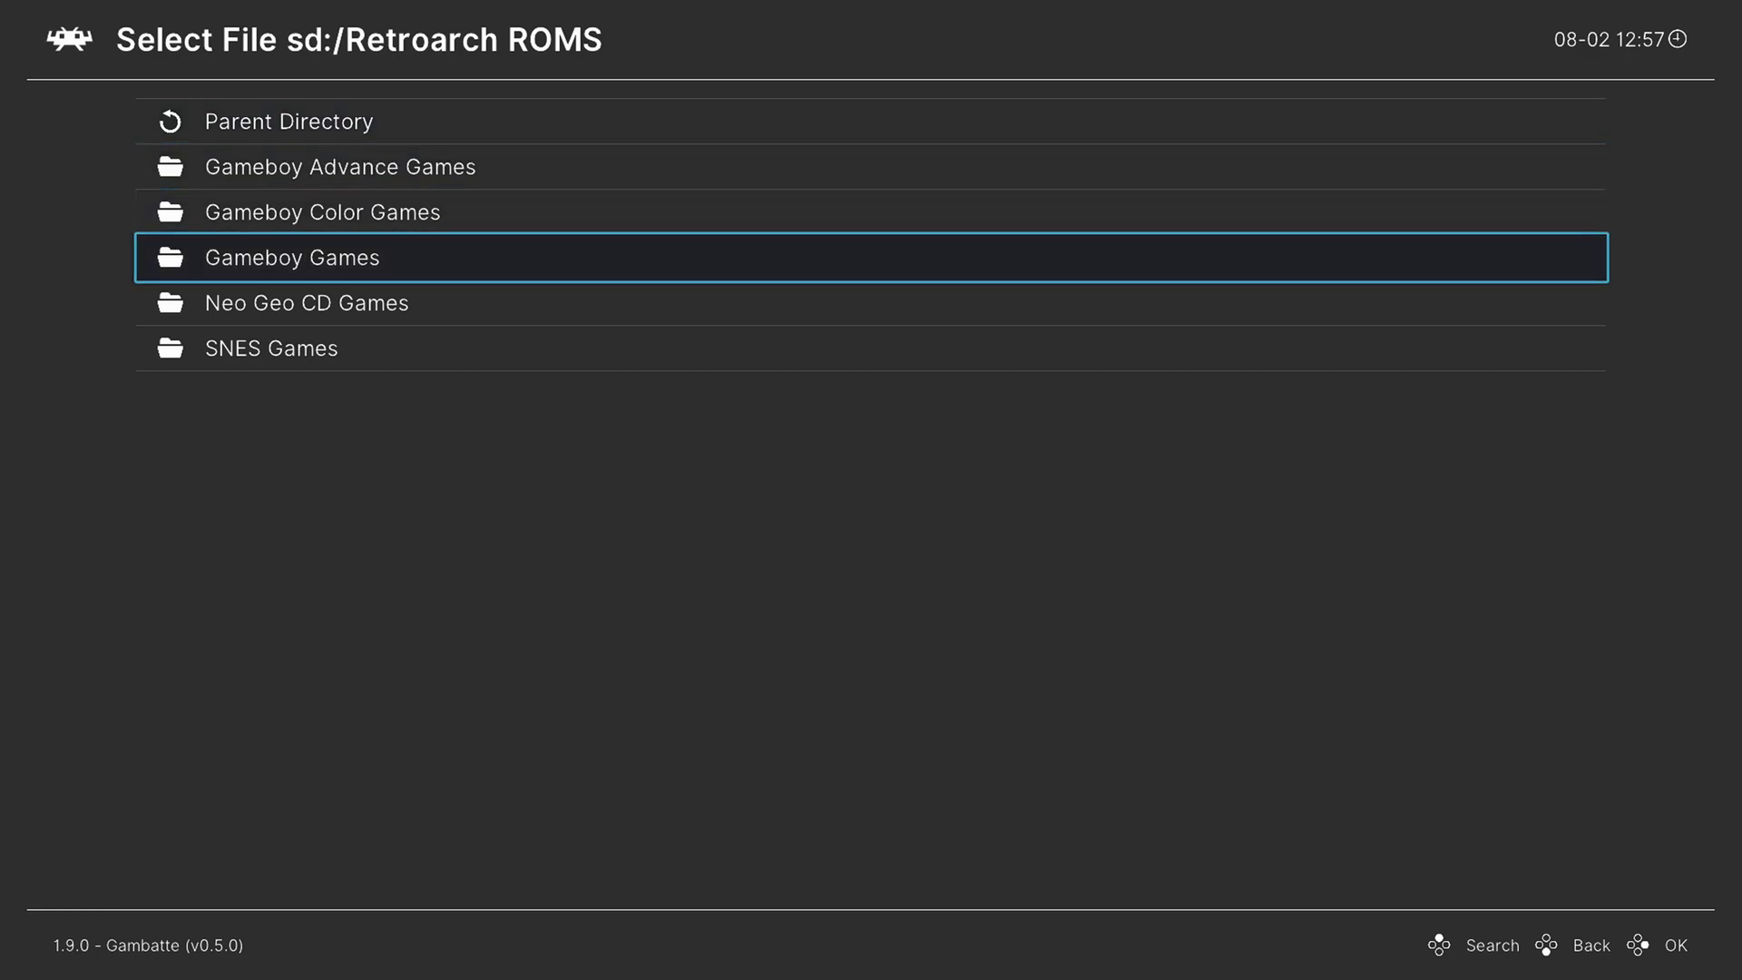
key("Return")
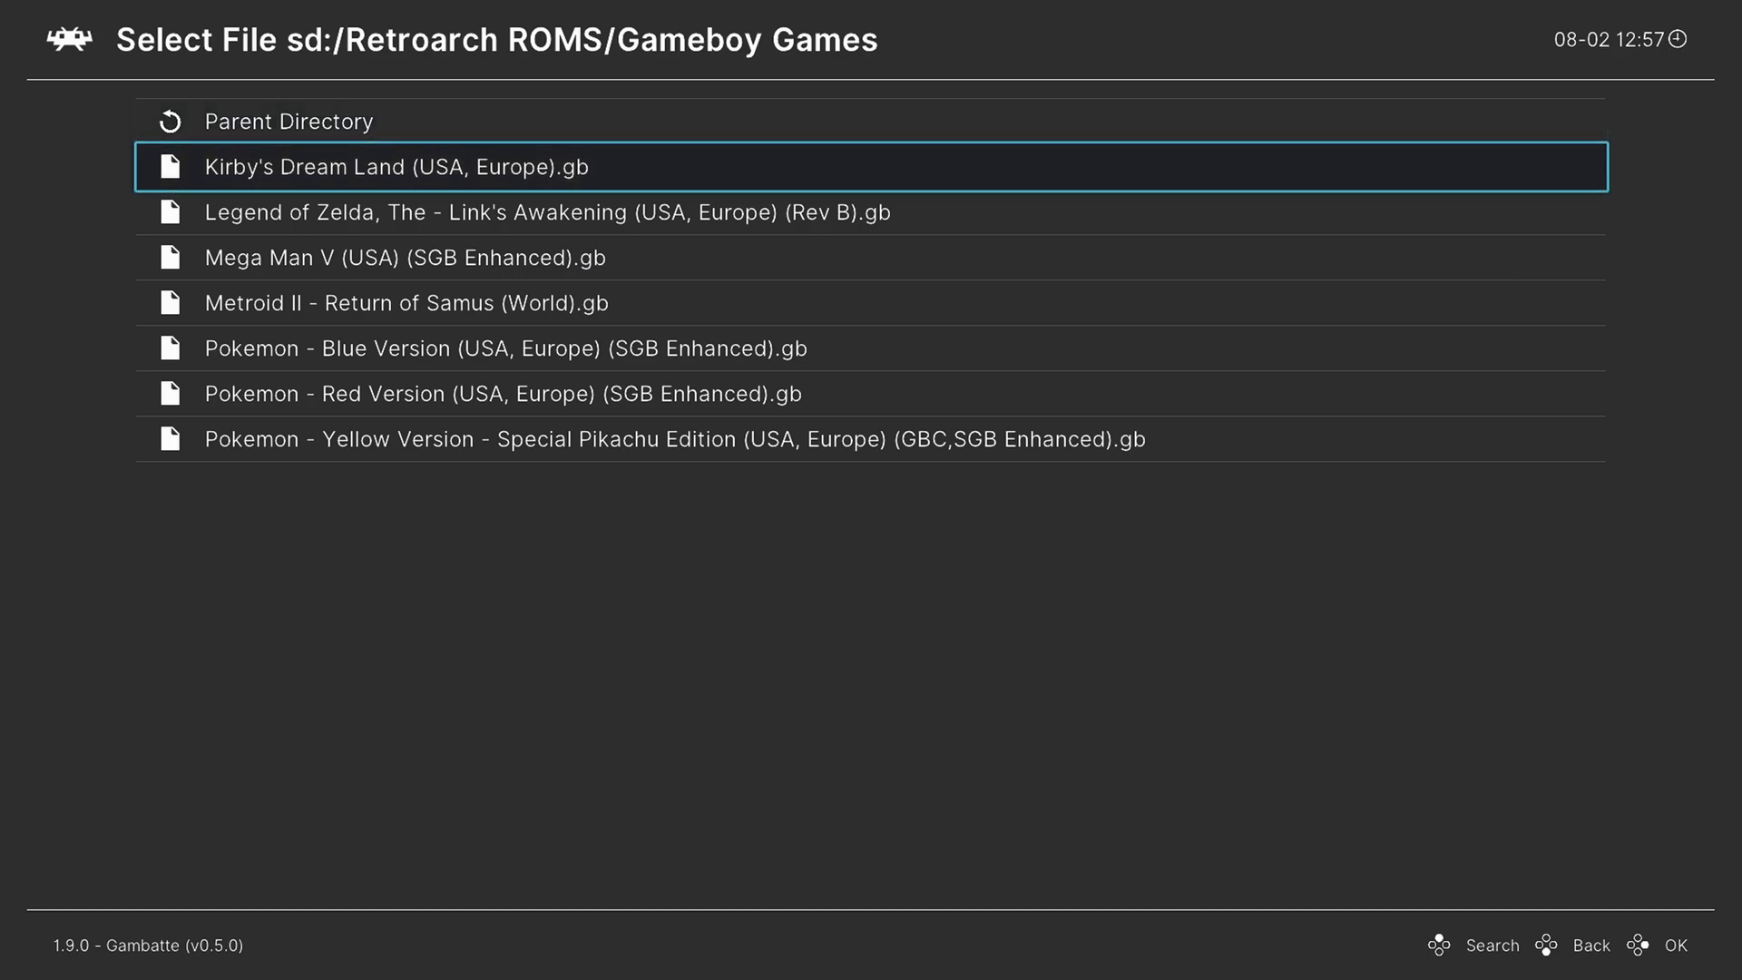
key("Return")
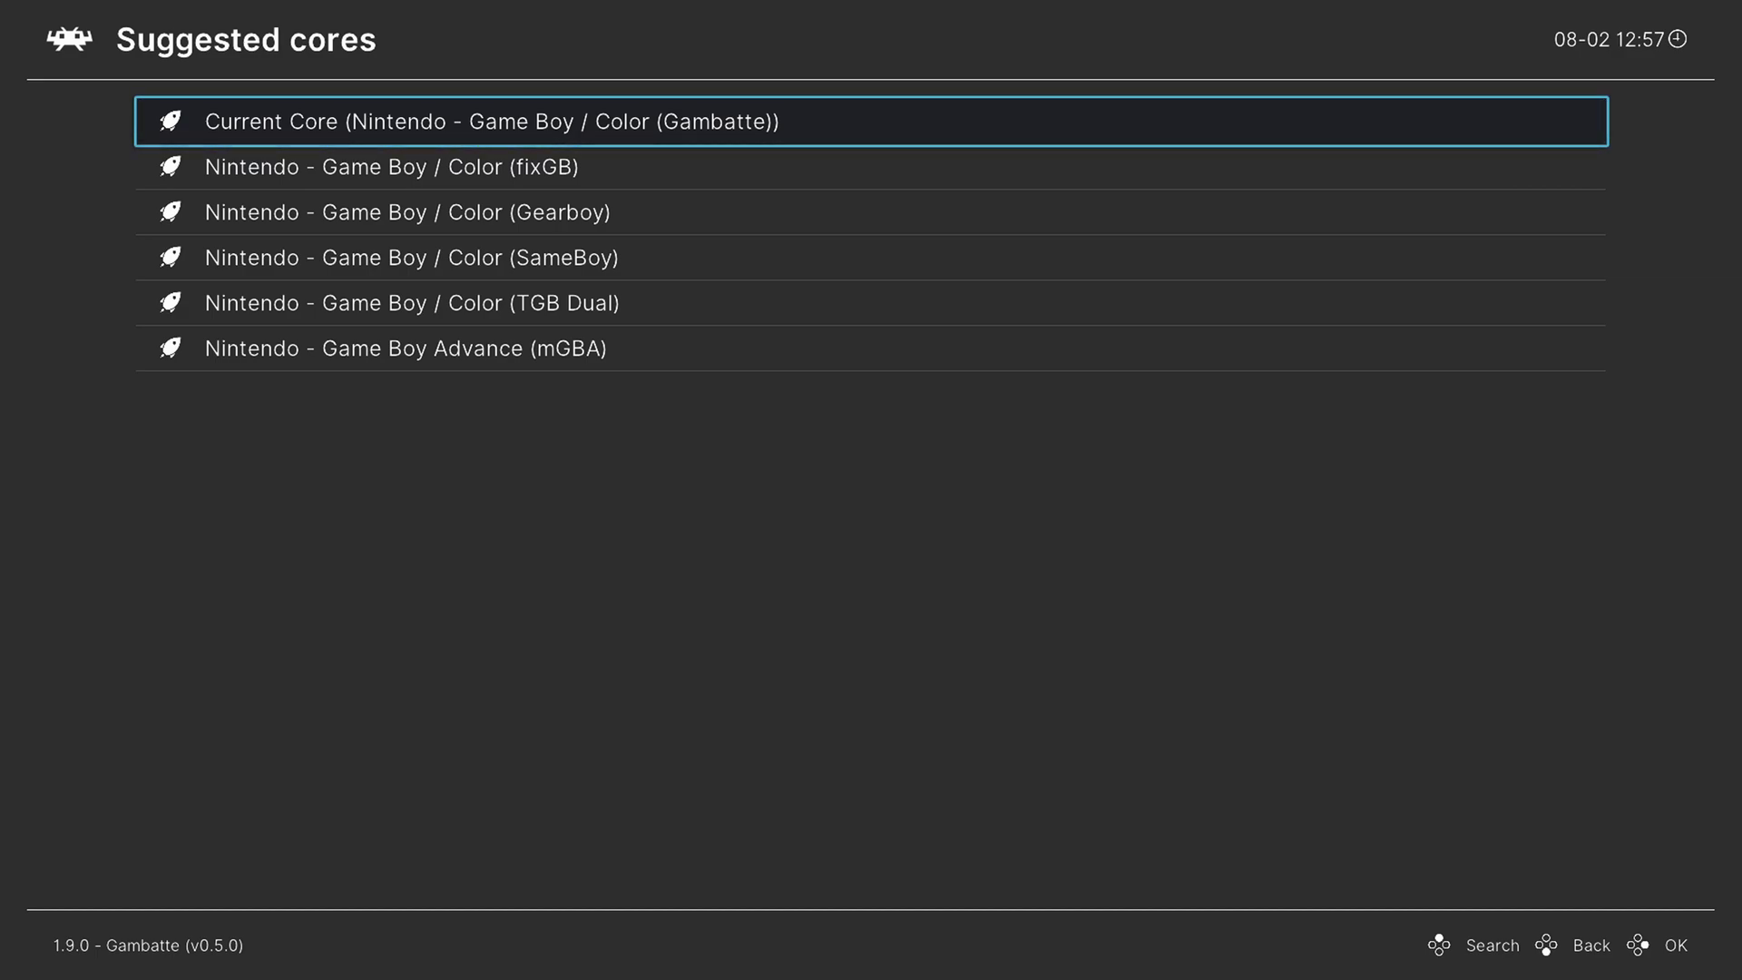
Back out of the suggested cores and the content browser to the Main Menu.
key("BackSpace")
key("BackSpace")
key("BackSpace")
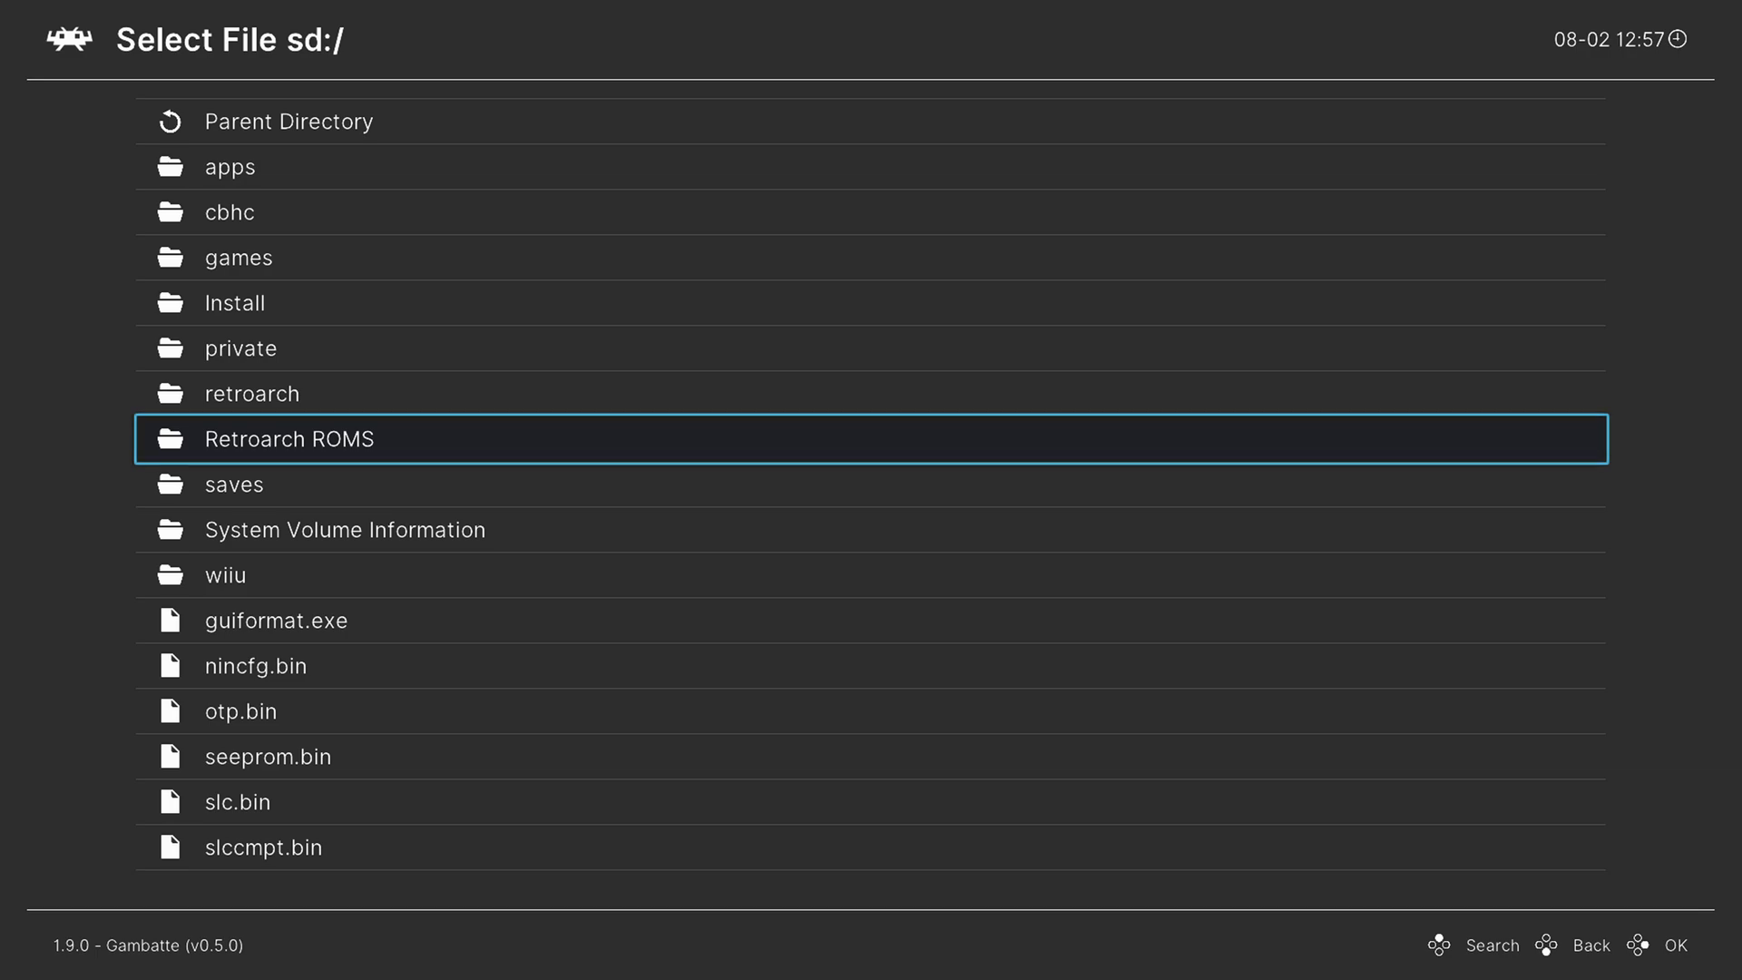
key("BackSpace")
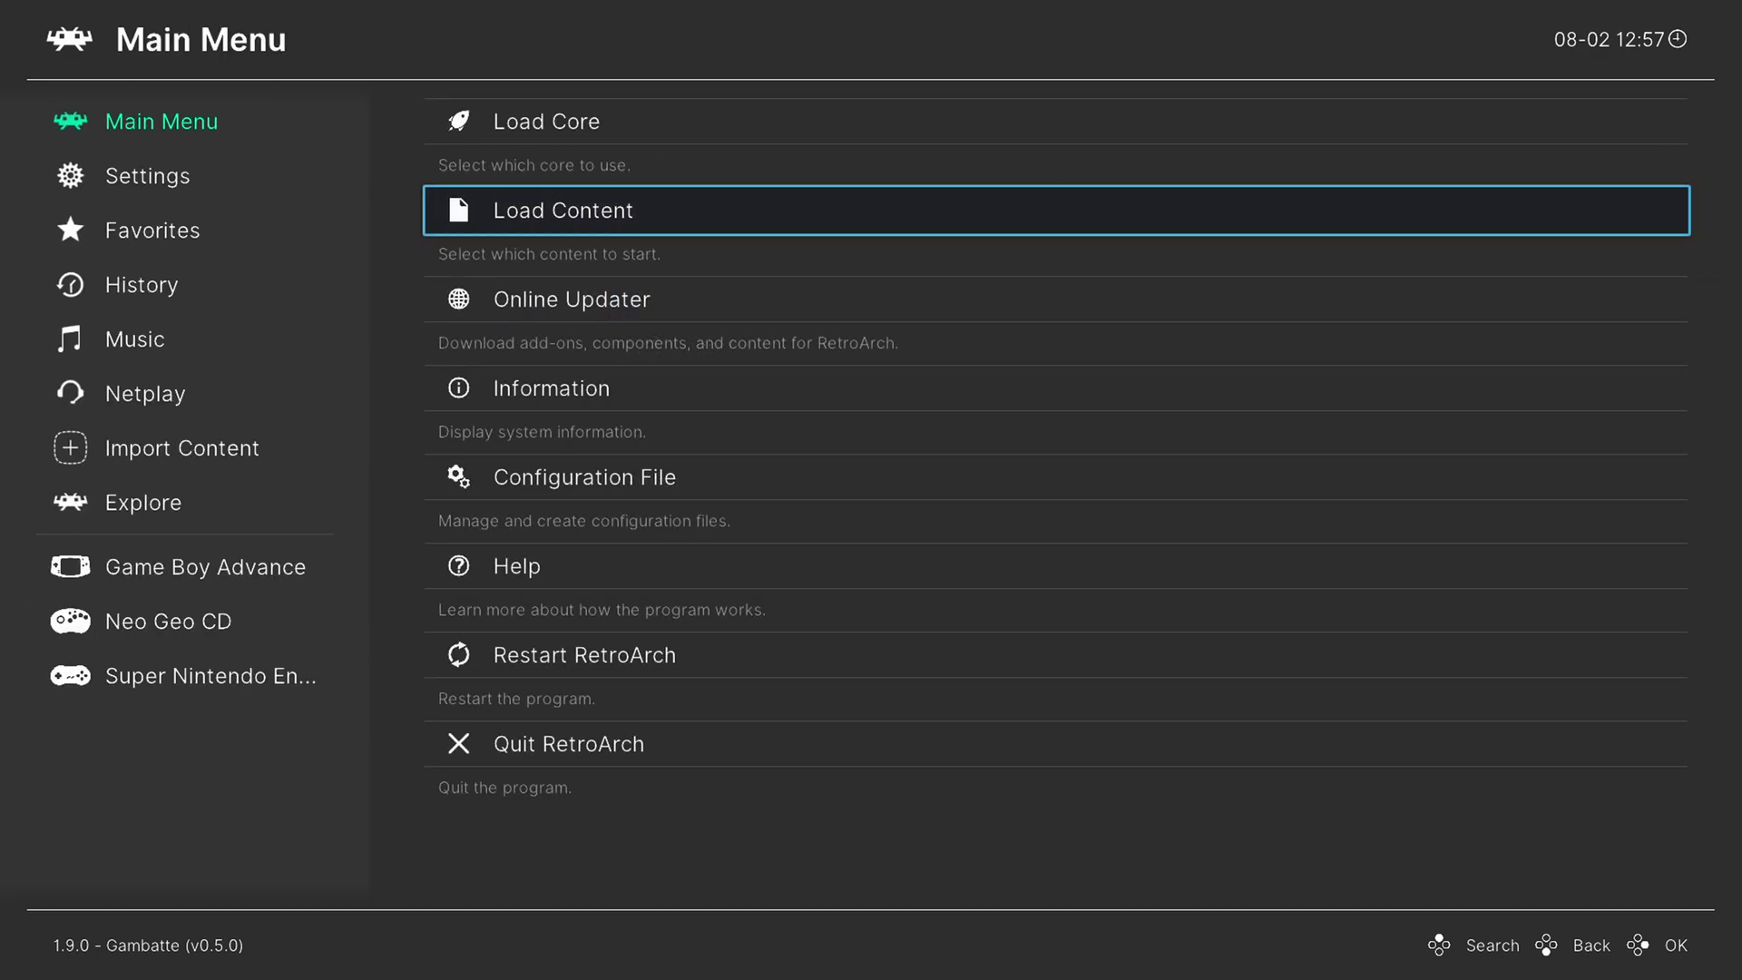
Open the Manual Scan settings for importing content.
key("Left")
key("Down")
key("Down")
key("Down")
key("Down")
key("Down")
key("Down")
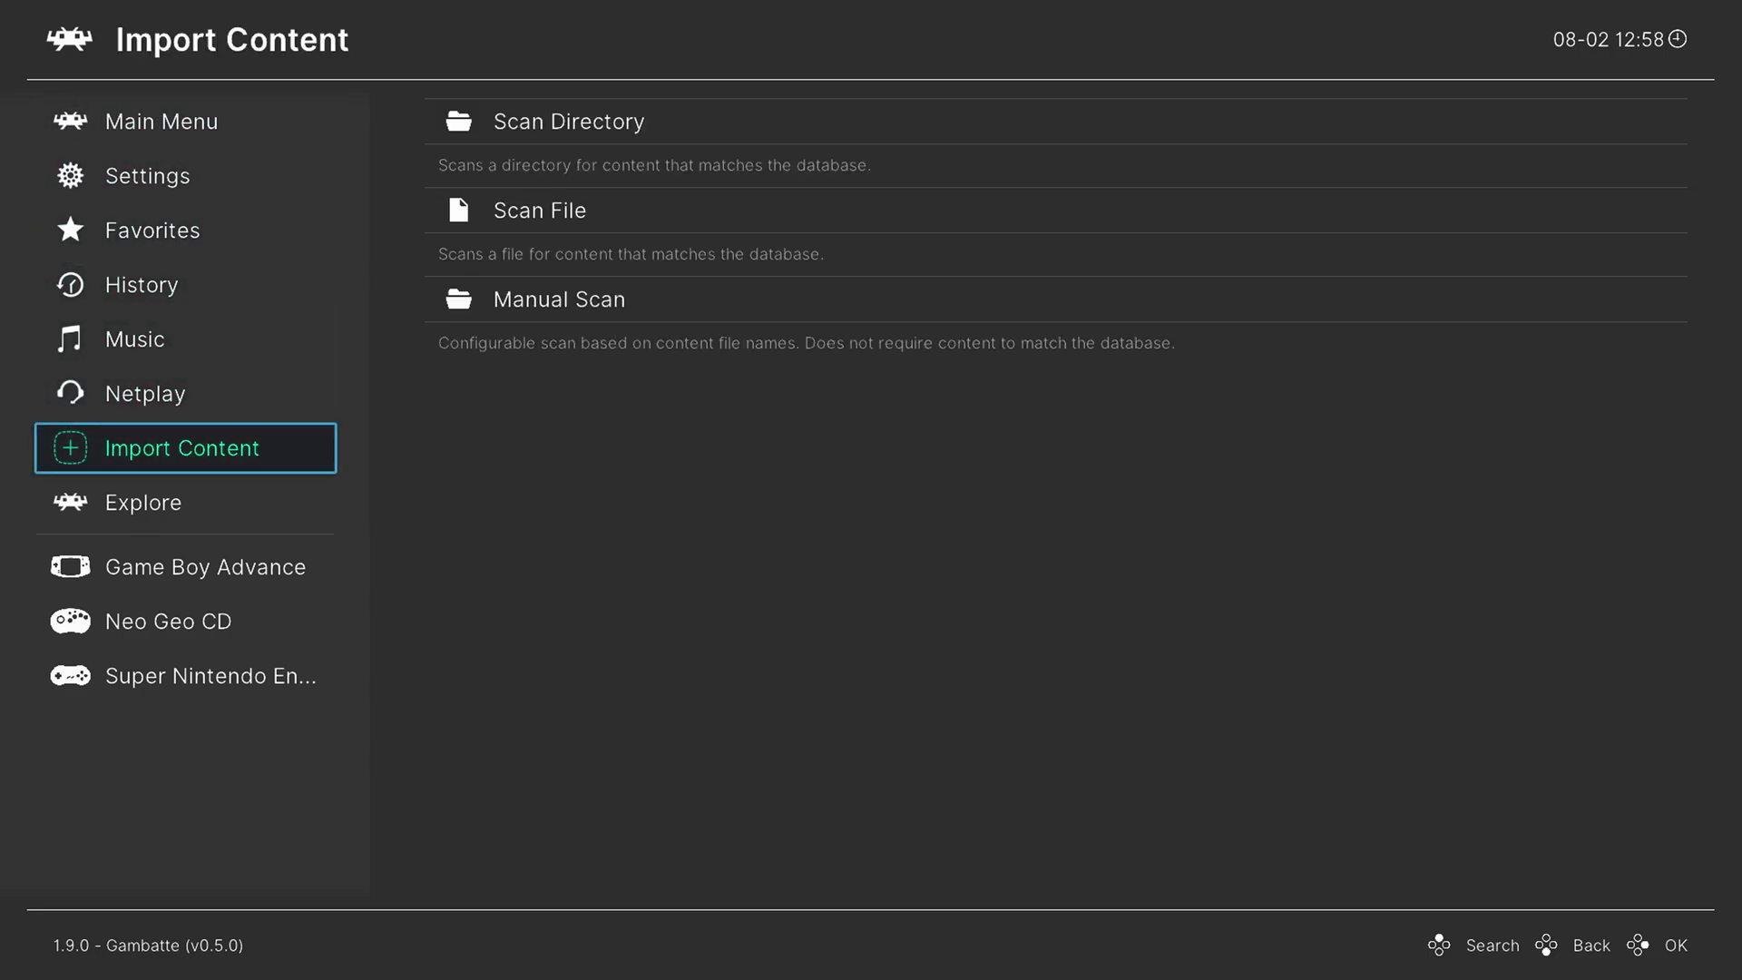
key("Right")
key("Down")
key("Down")
key("Return")
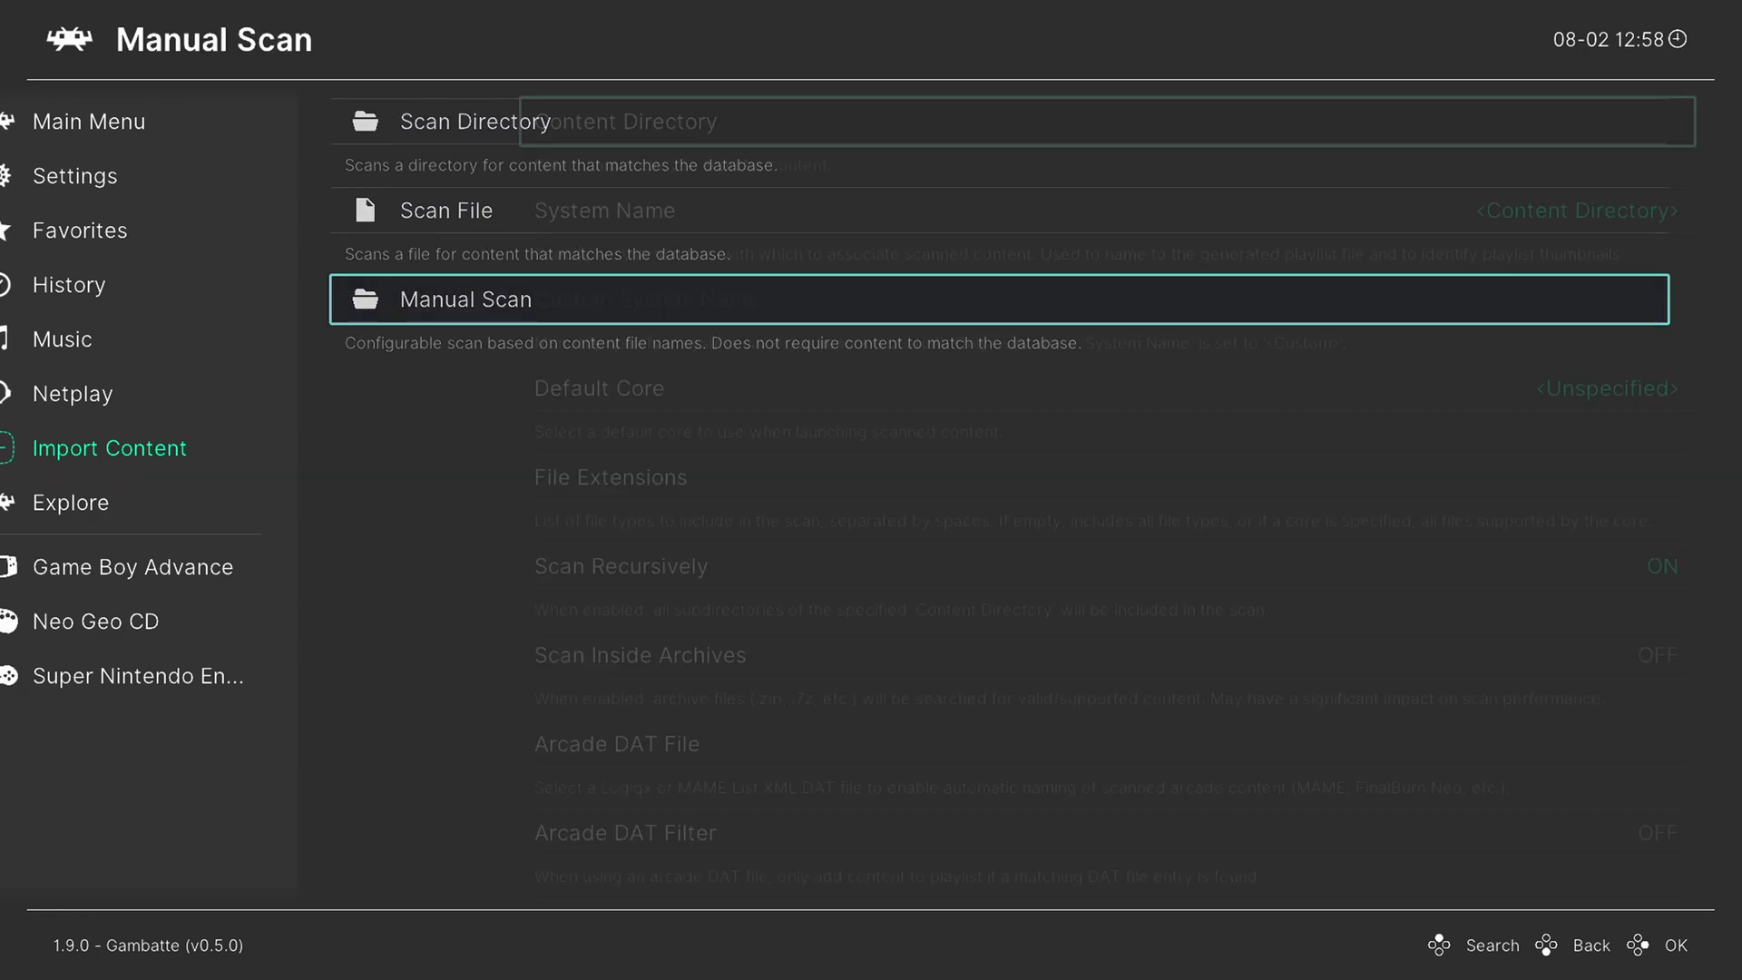
Set the scan's content directory to sd:/Retroarch ROMS/Gameboy Games.
key("Return")
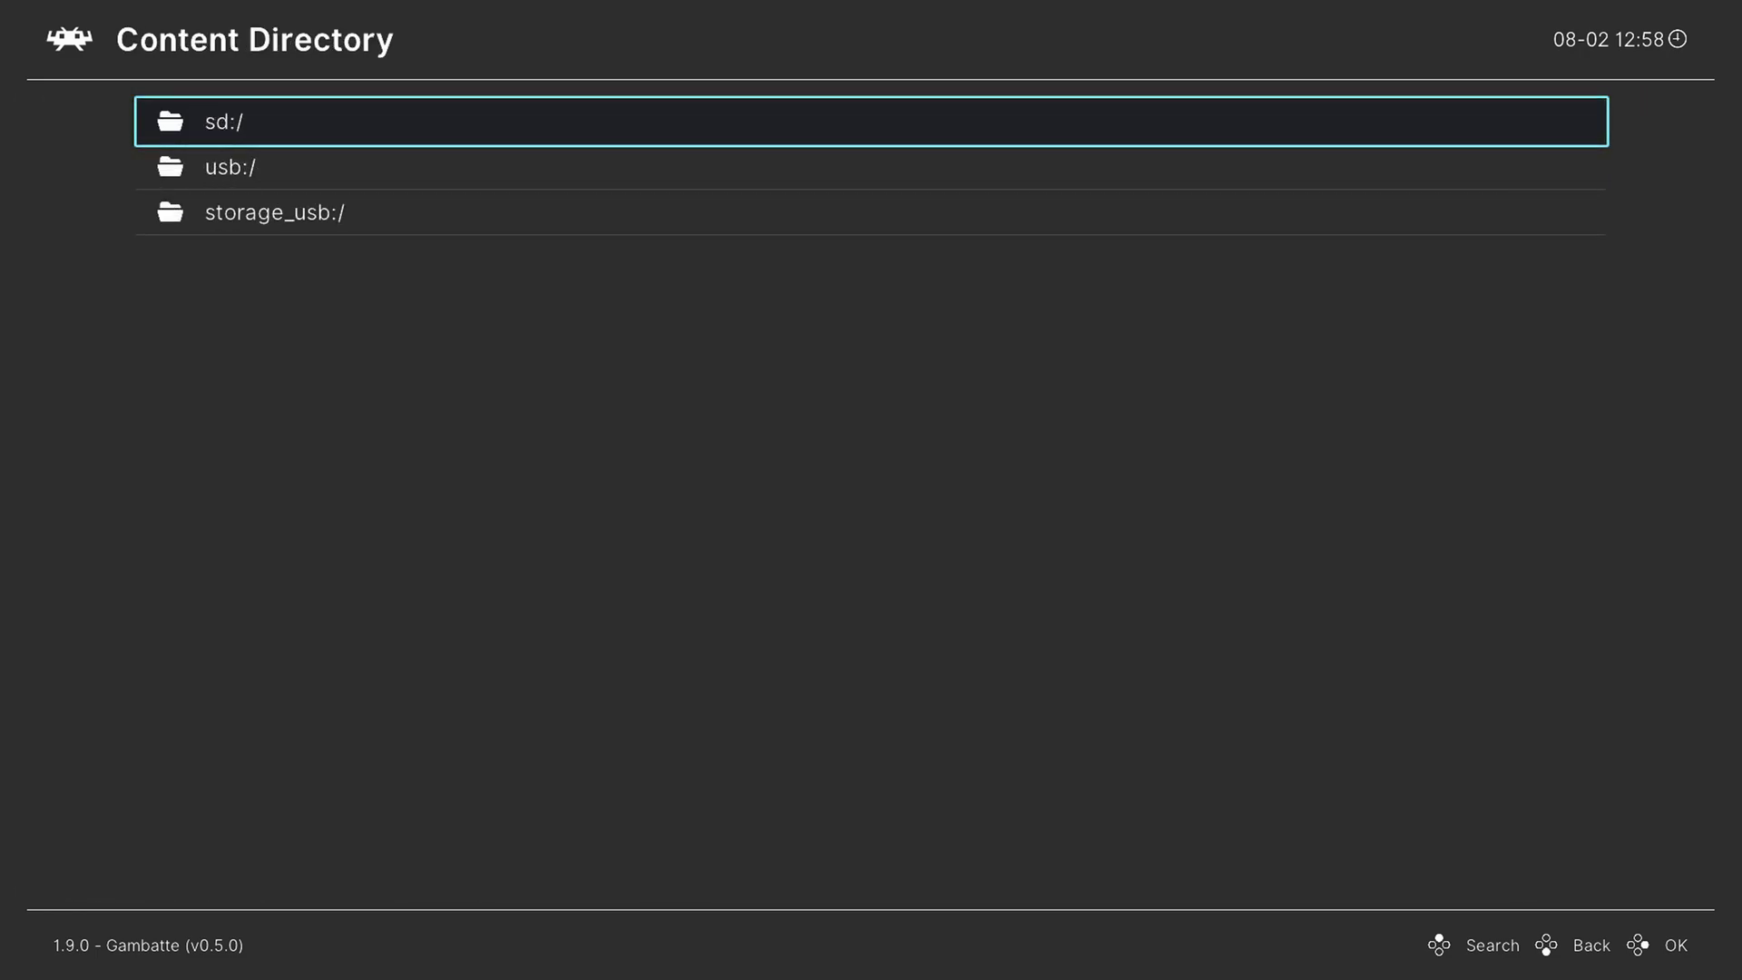
key("Return")
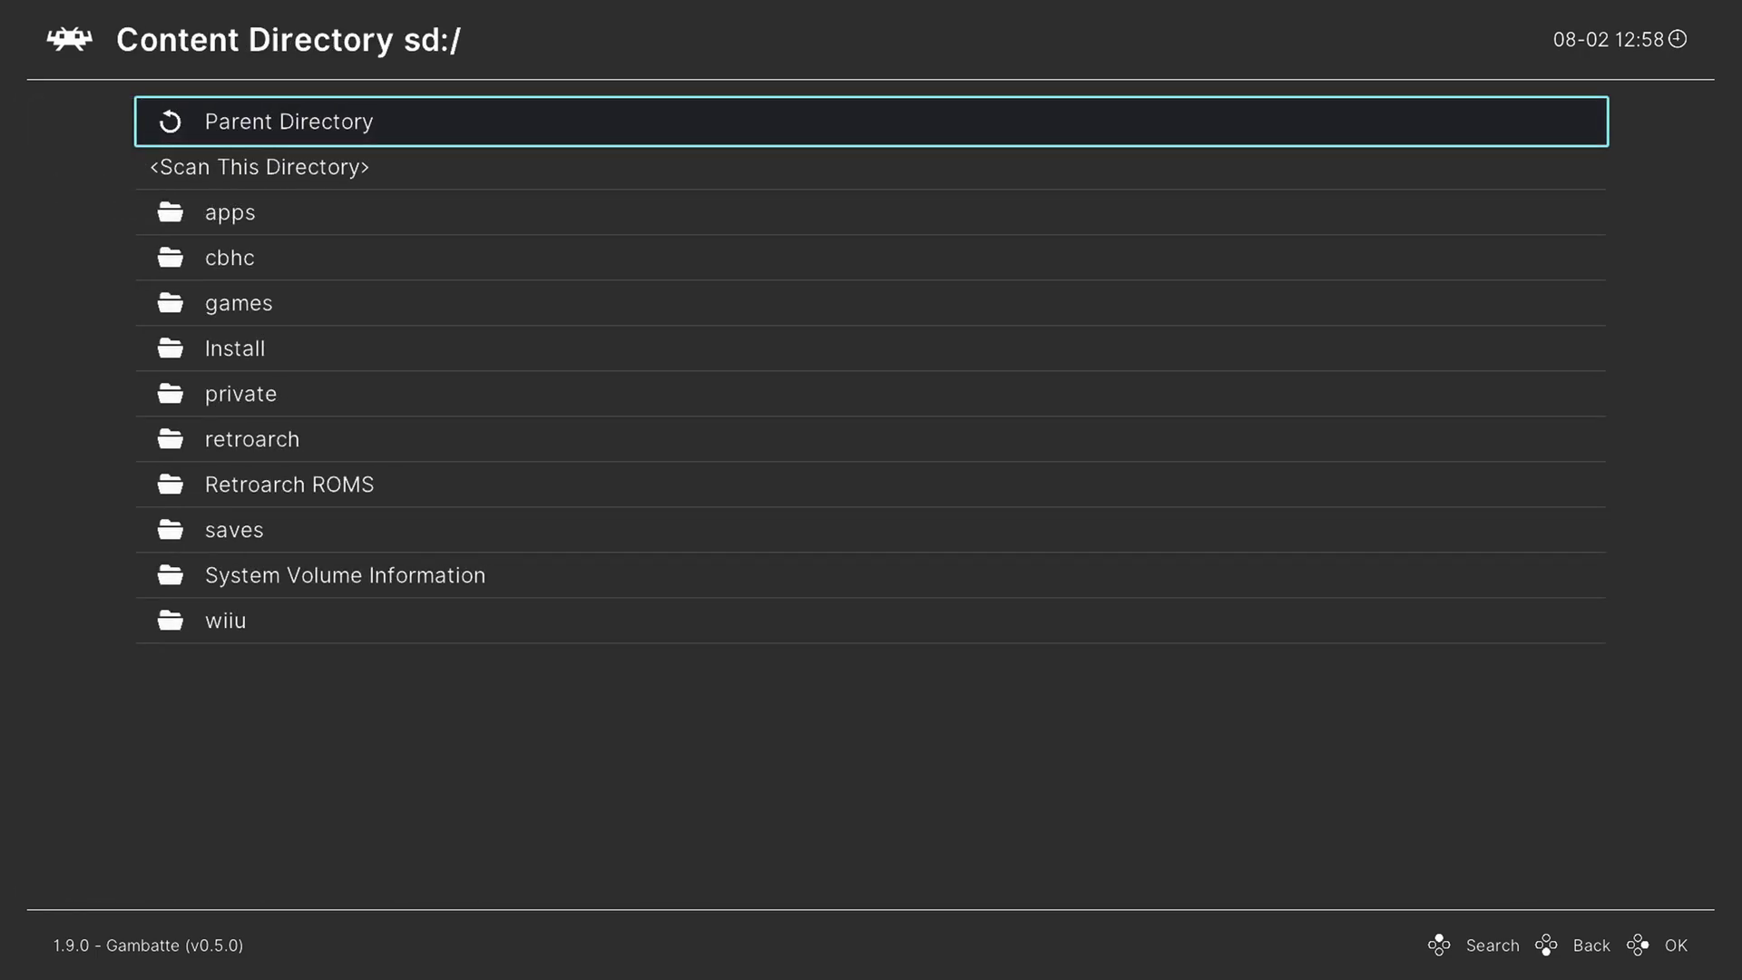
key("Down")
key("Down")
key("Down")
key("Down")
key("Down")
key("Down")
key("Down")
key("Return")
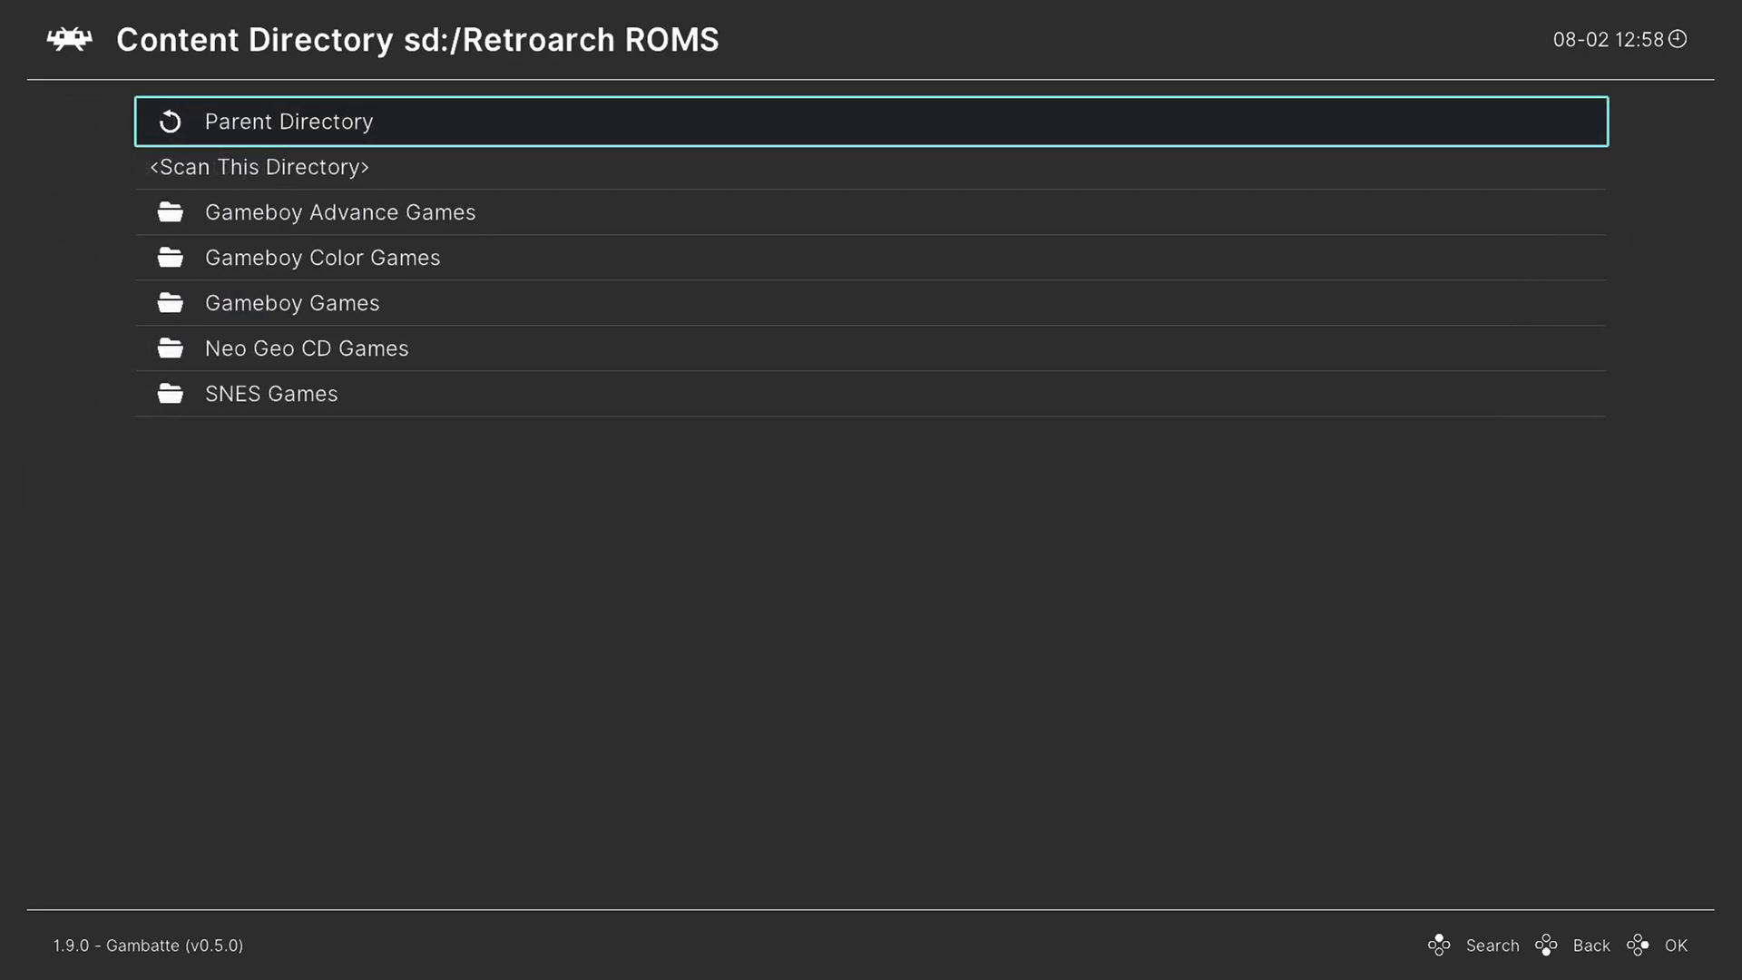
key("Down")
key("Down")
key("Return")
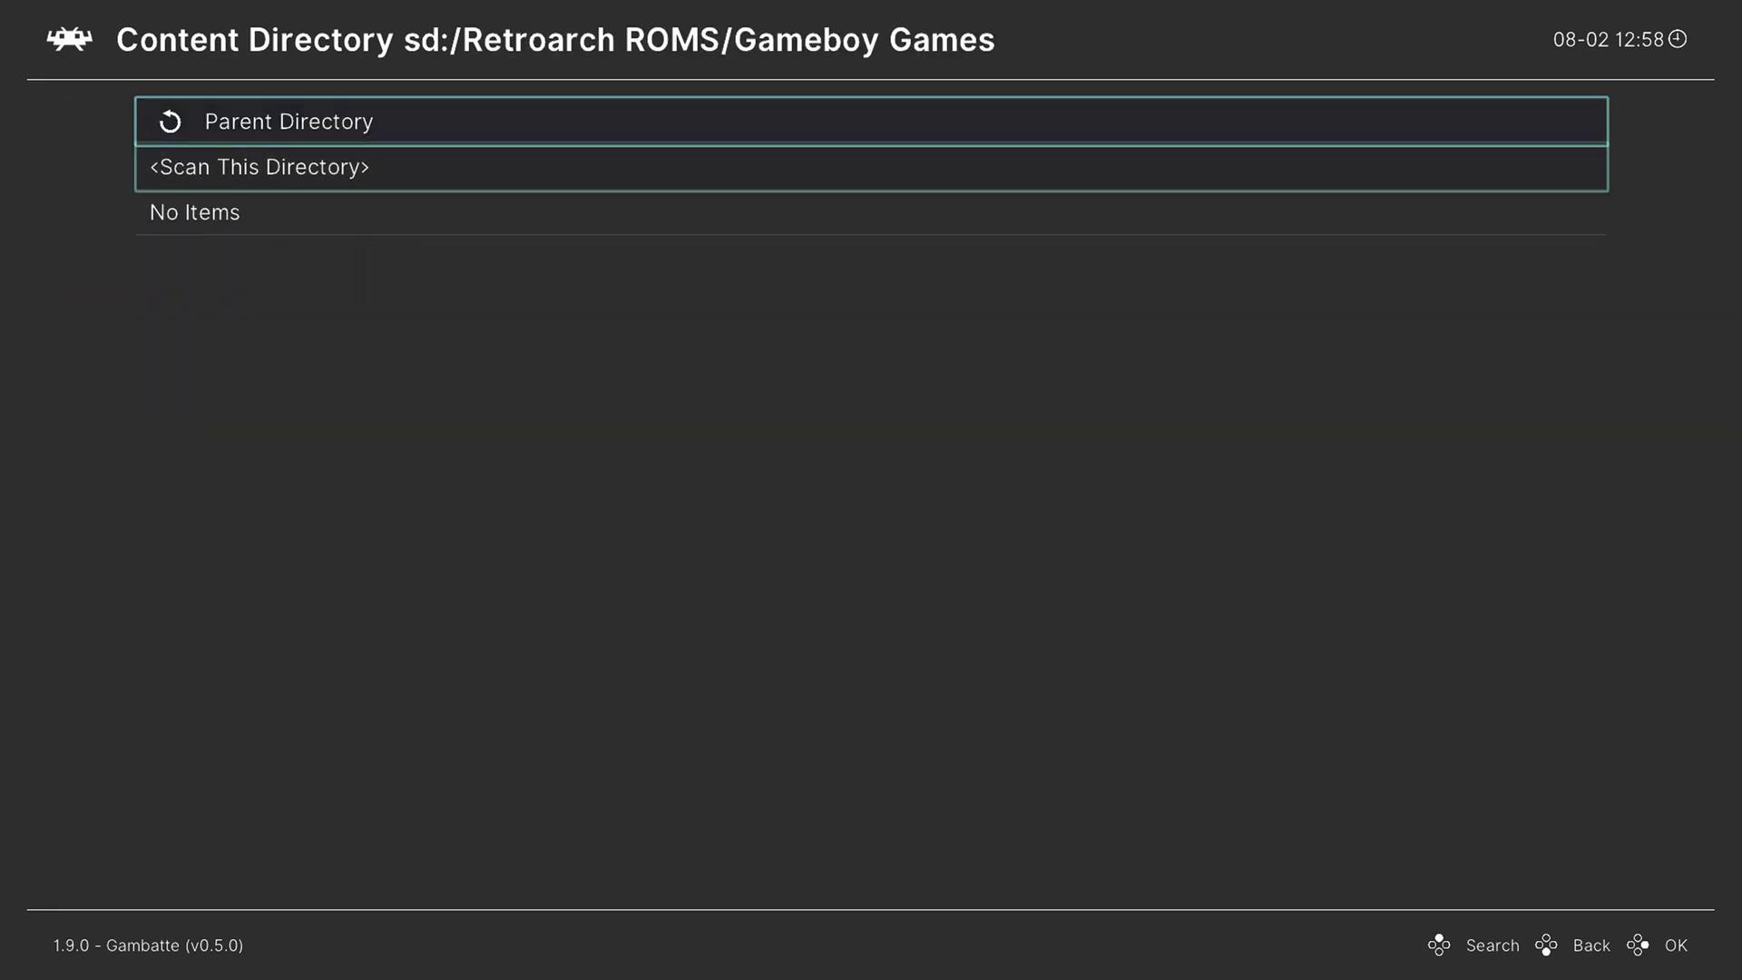
key("Return")
Set the system name for the scanned content to Nintendo - Game Boy.
key("Down")
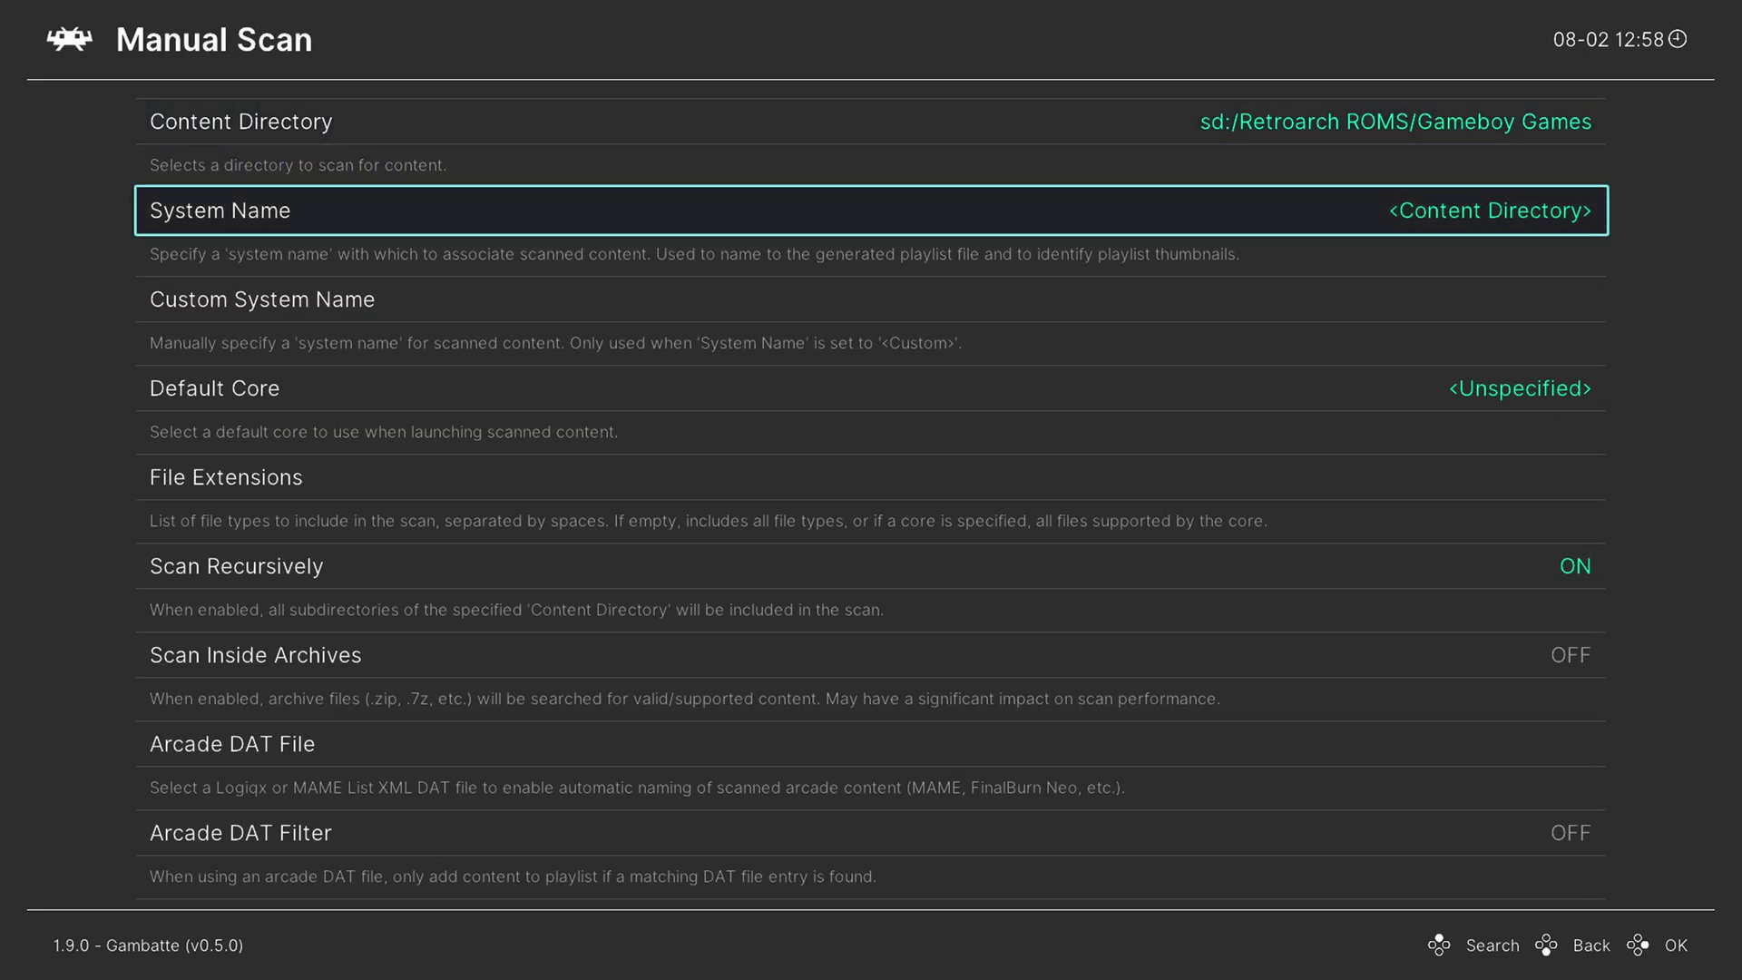
key("Return")
key("Down")
key("Down")
key("Down")
key("Down")
key("Down")
key("Down")
key("Down")
key("Down")
key("Down")
key("Down")
key("Down")
key("Down")
key("Down")
key("Down")
key("Down")
key("Down")
key("Down")
key("Down")
key("Down")
key("Down")
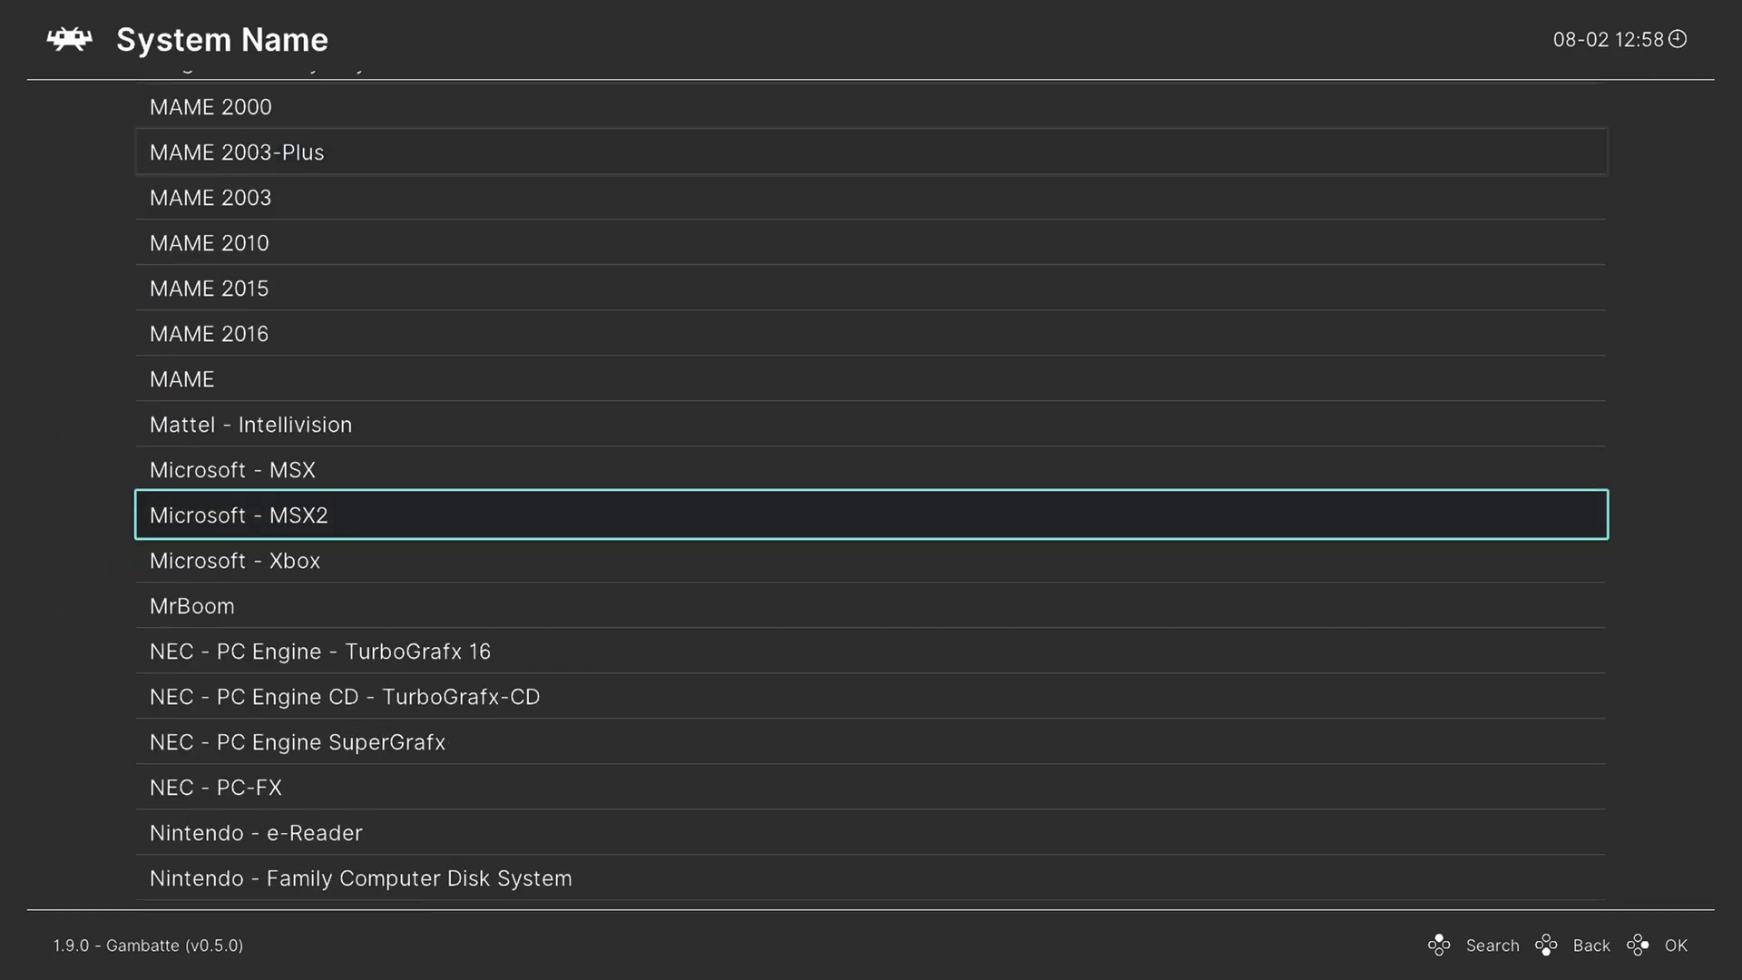
key("Down")
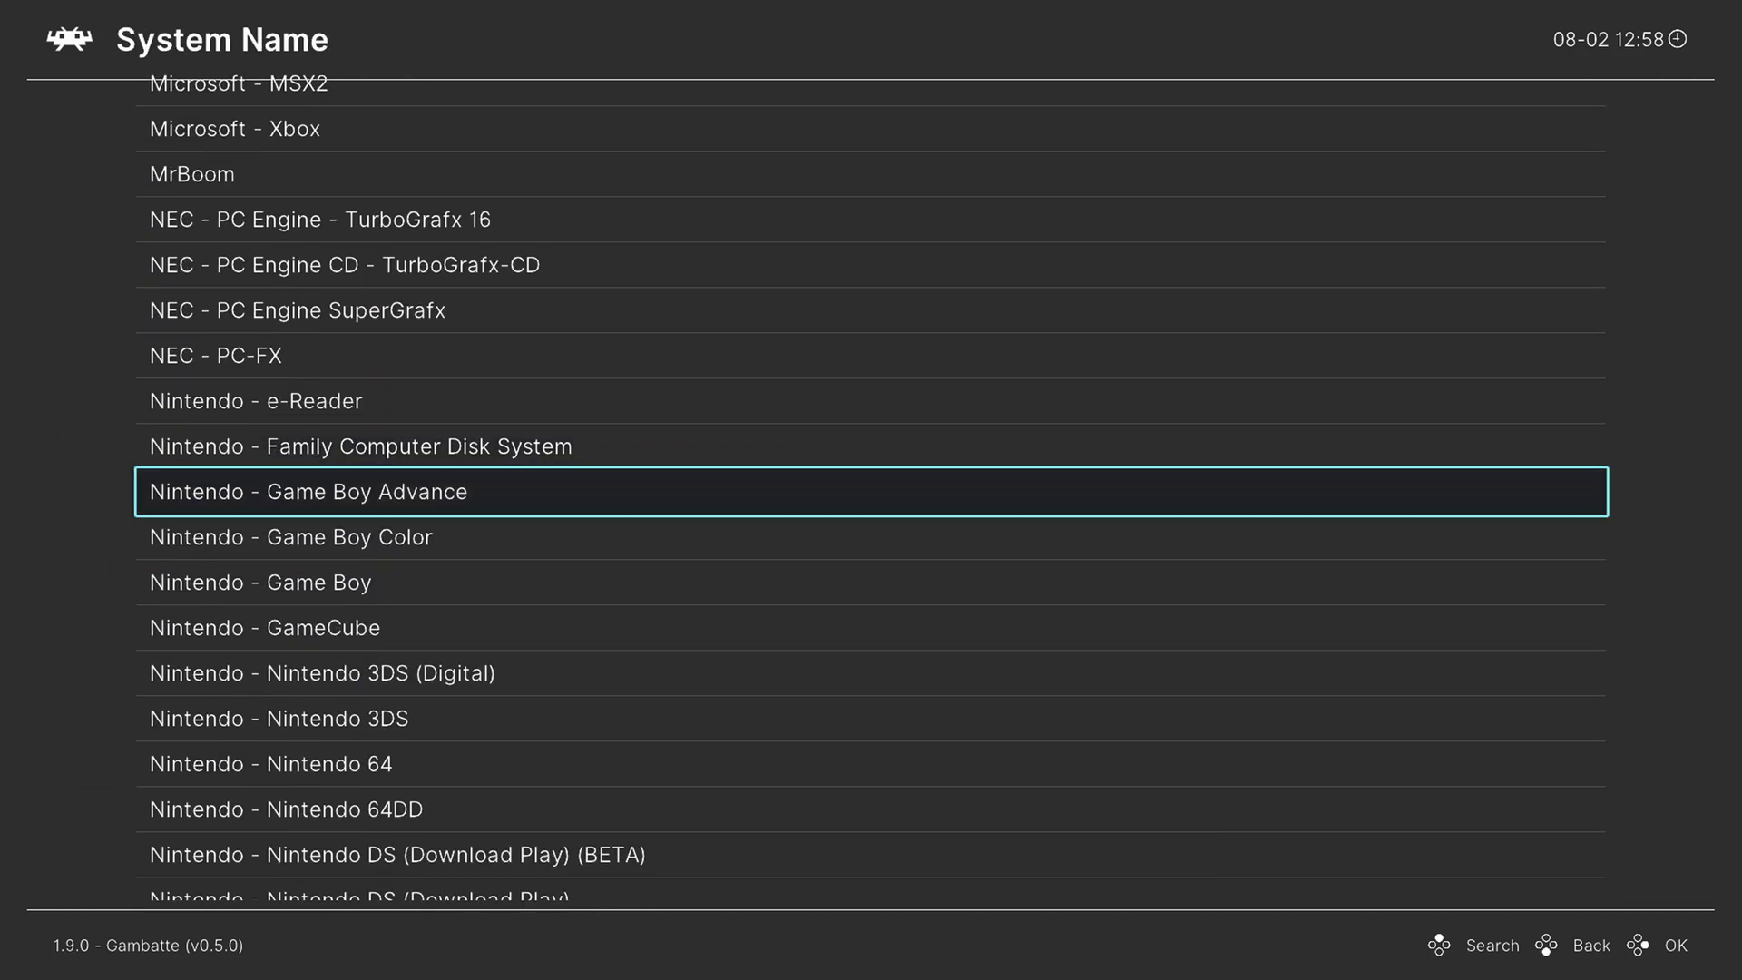
key("Down")
key("Down")
key("Return")
Set the default core for the scan to Nintendo - Game Boy / Color (Gambatte).
key("Down")
key("Down")
key("Down")
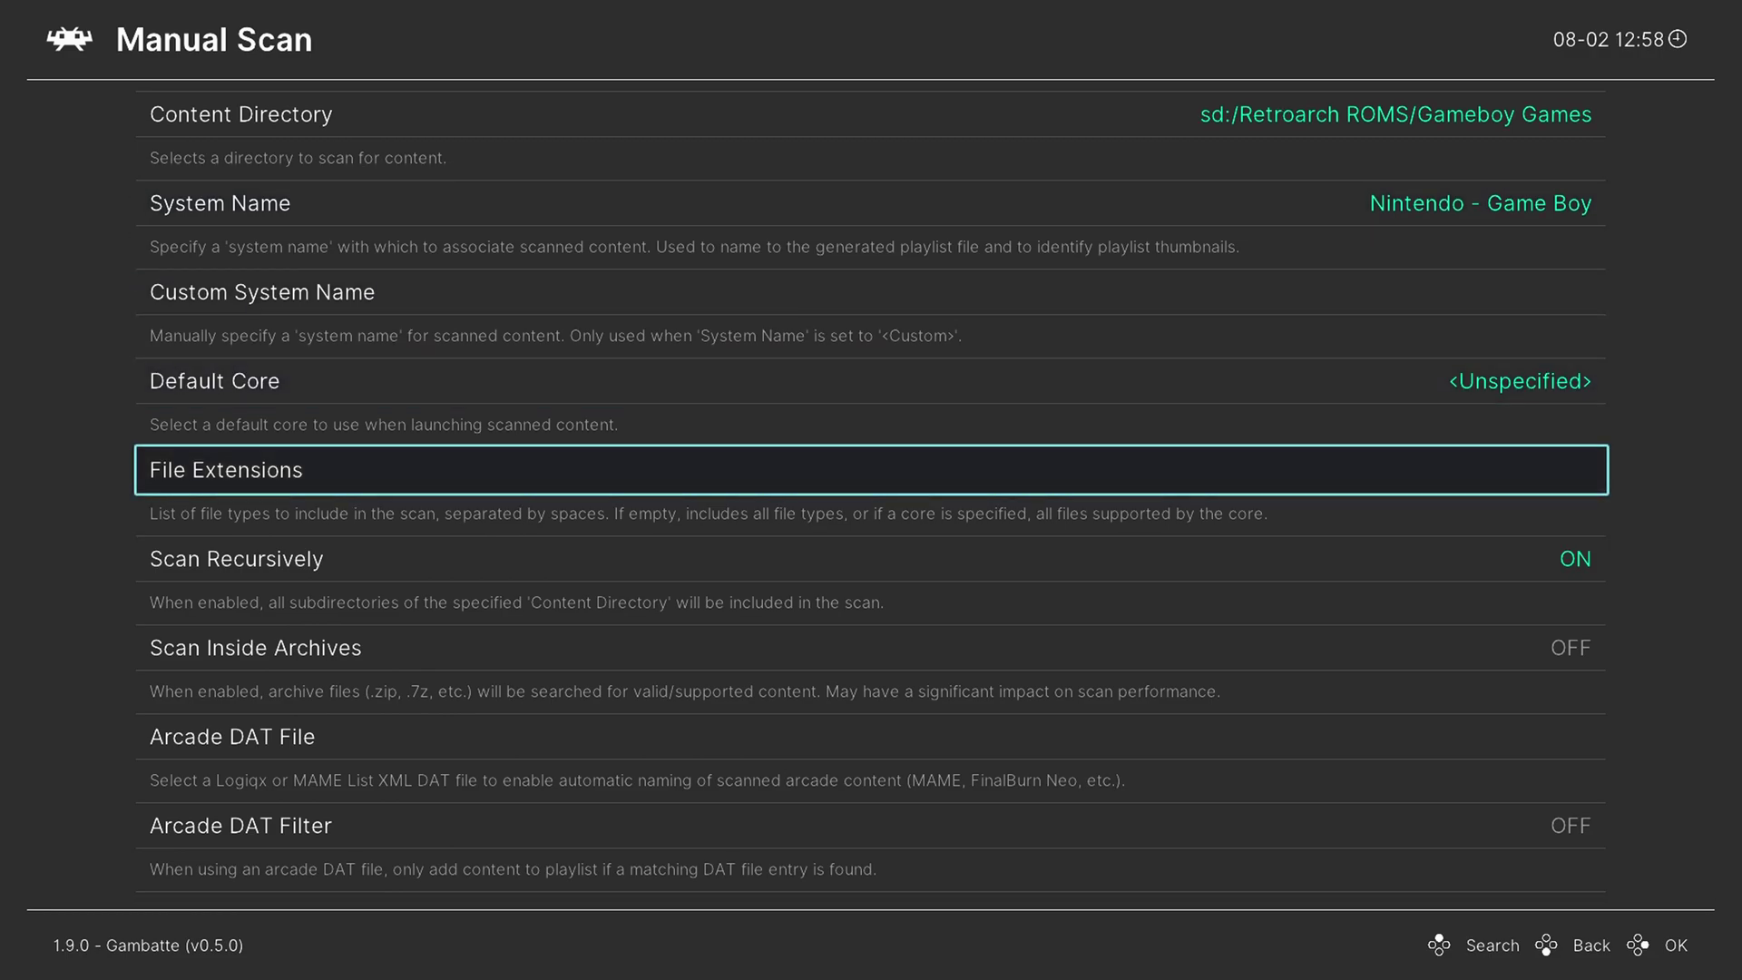
key("Up")
key("Return")
key("Down")
key("Down")
key("Down")
key("Down")
key("Down")
key("Down")
key("Down")
key("Down")
key("Down")
key("Down")
key("Down")
key("Down")
key("Down")
key("Down")
key("Down")
key("Down")
key("Down")
key("Down")
key("Down")
key("Down")
key("Down")
key("Down")
key("Down")
key("Down")
key("Down")
key("Down")
key("Down")
key("Down")
key("Down")
key("Down")
key("Down")
key("Down")
key("Down")
key("Down")
key("Down")
key("Down")
key("Down")
key("Down")
key("Down")
key("Down")
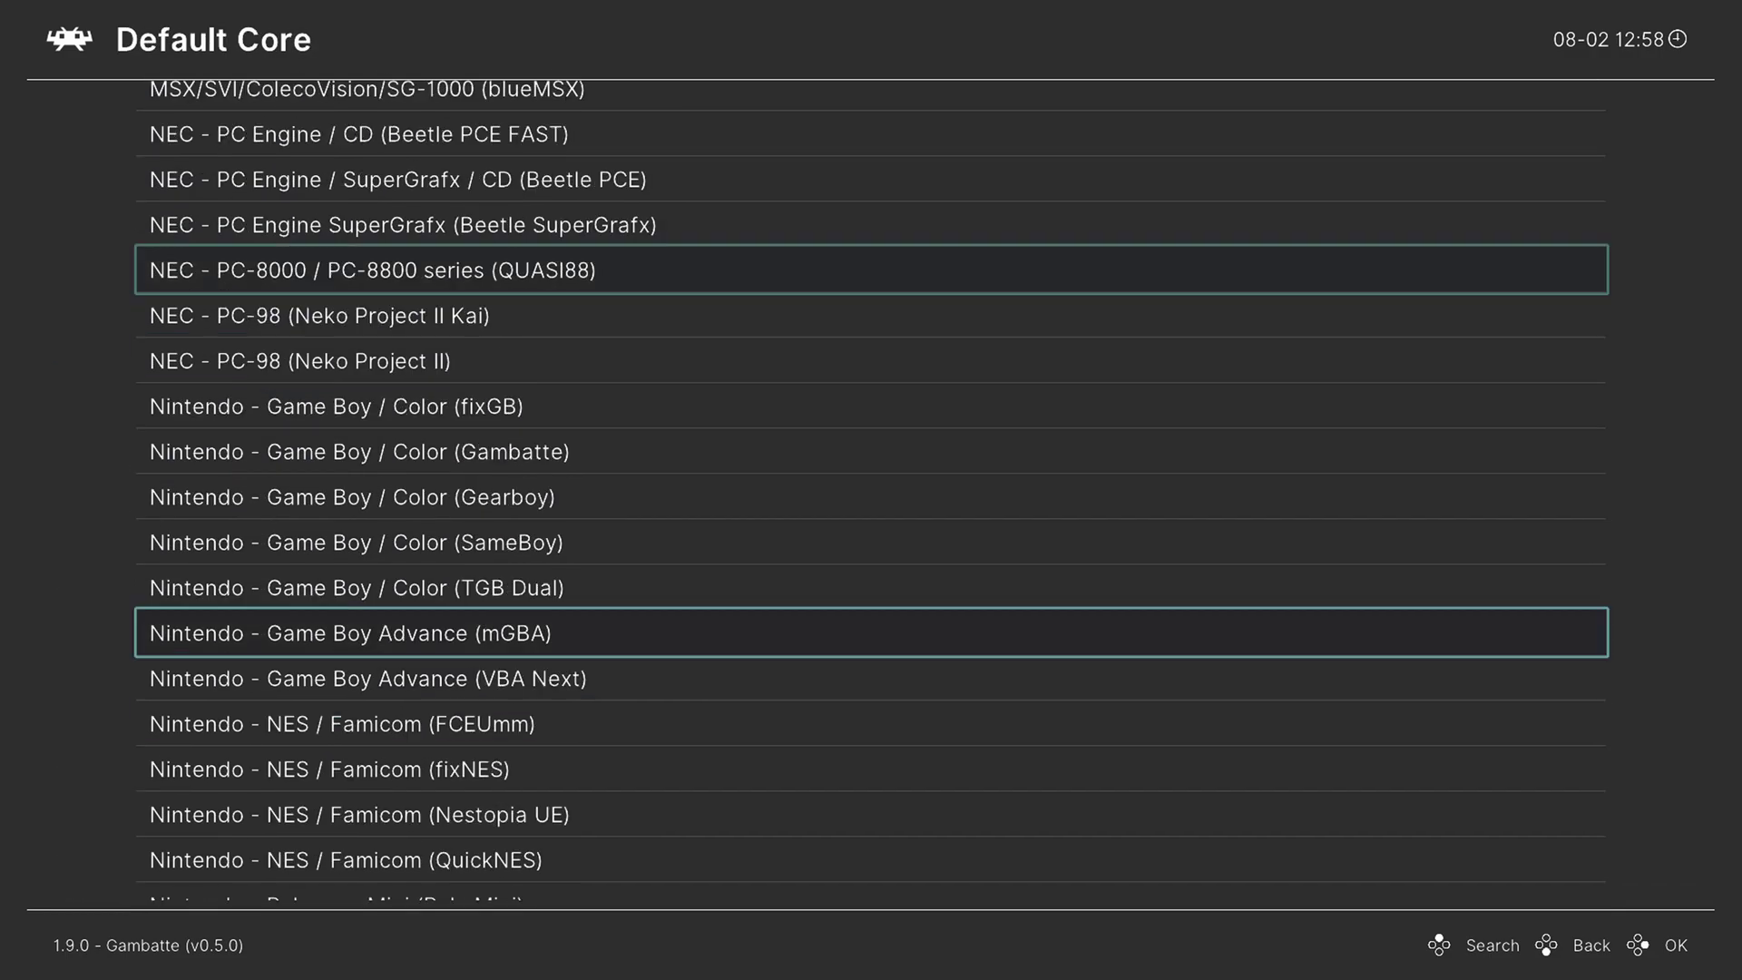
key("Up")
key("Up")
key("Up")
key("Up")
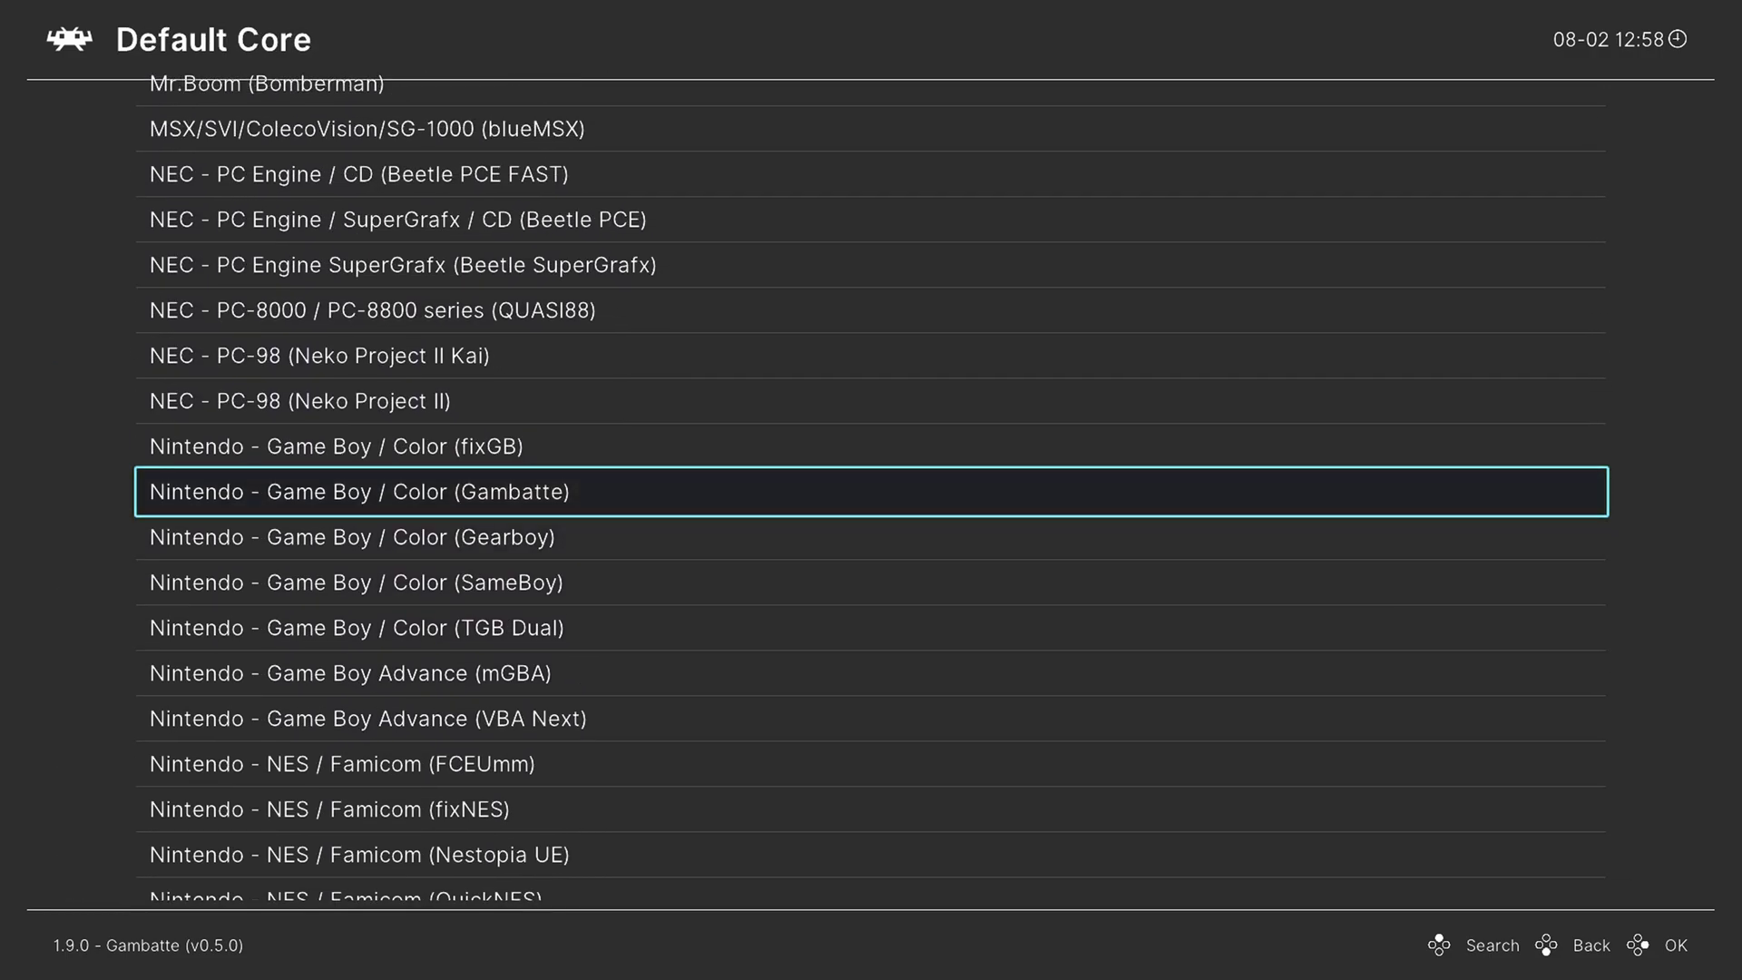
key("Return")
Start the manual scan of the Gameboy Games folder and leave the scan settings.
key("Down")
key("Down")
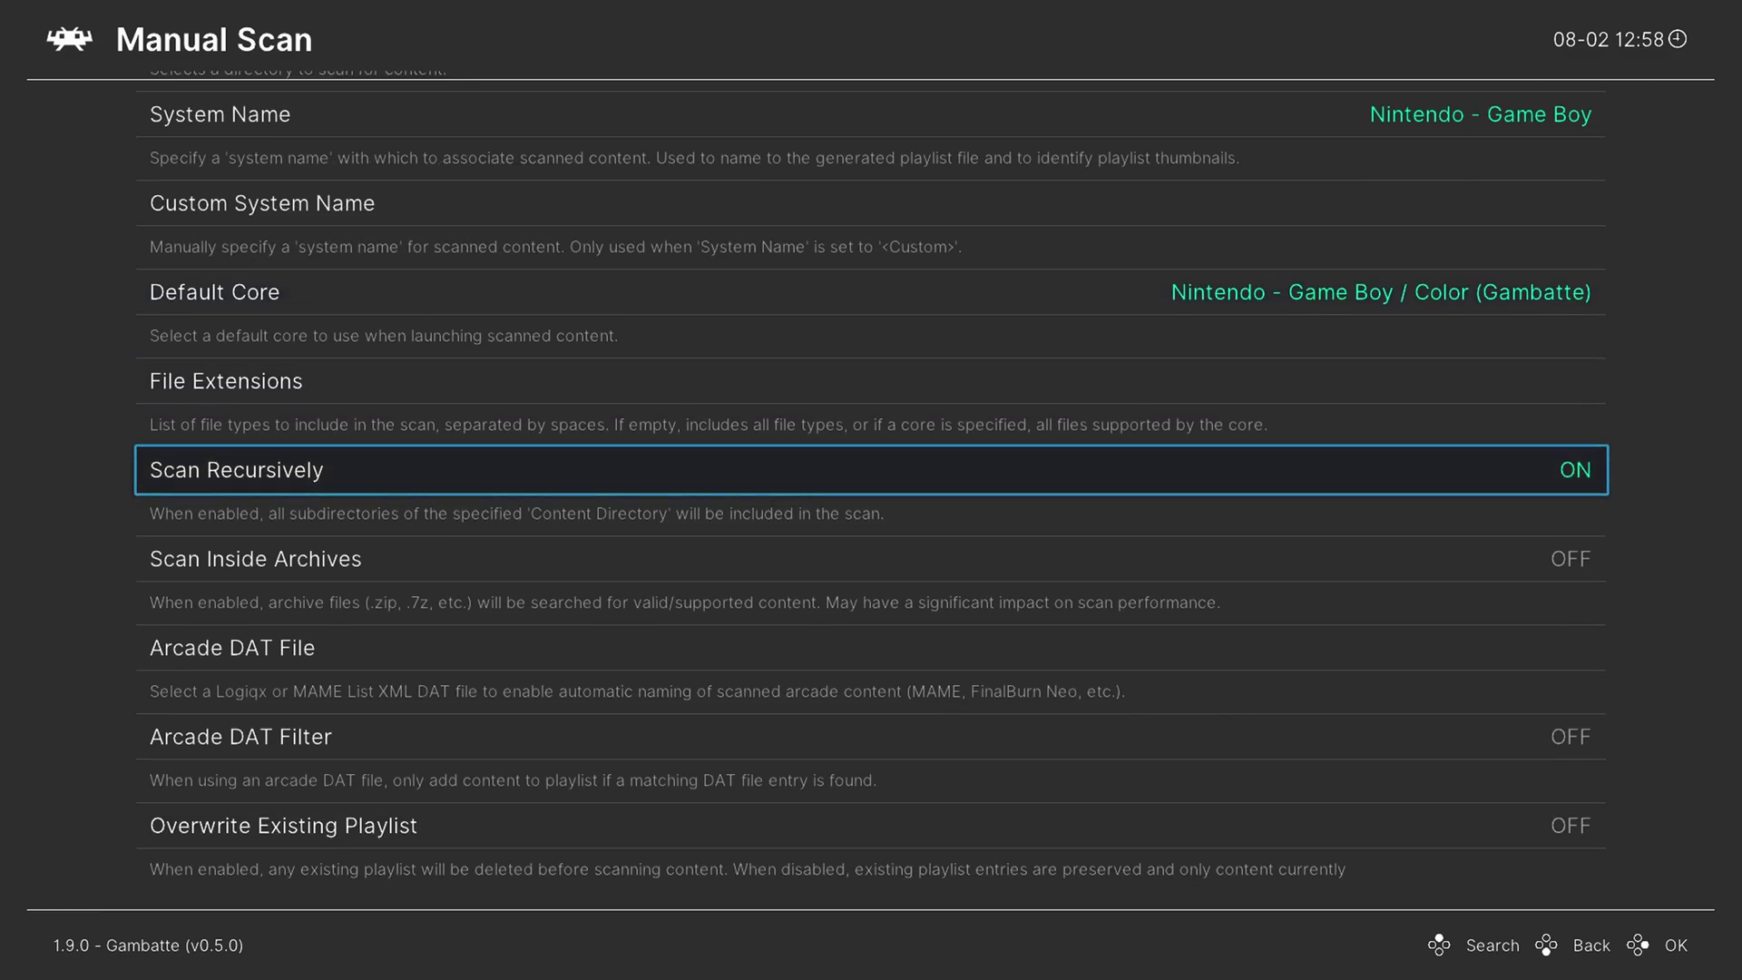
key("Down")
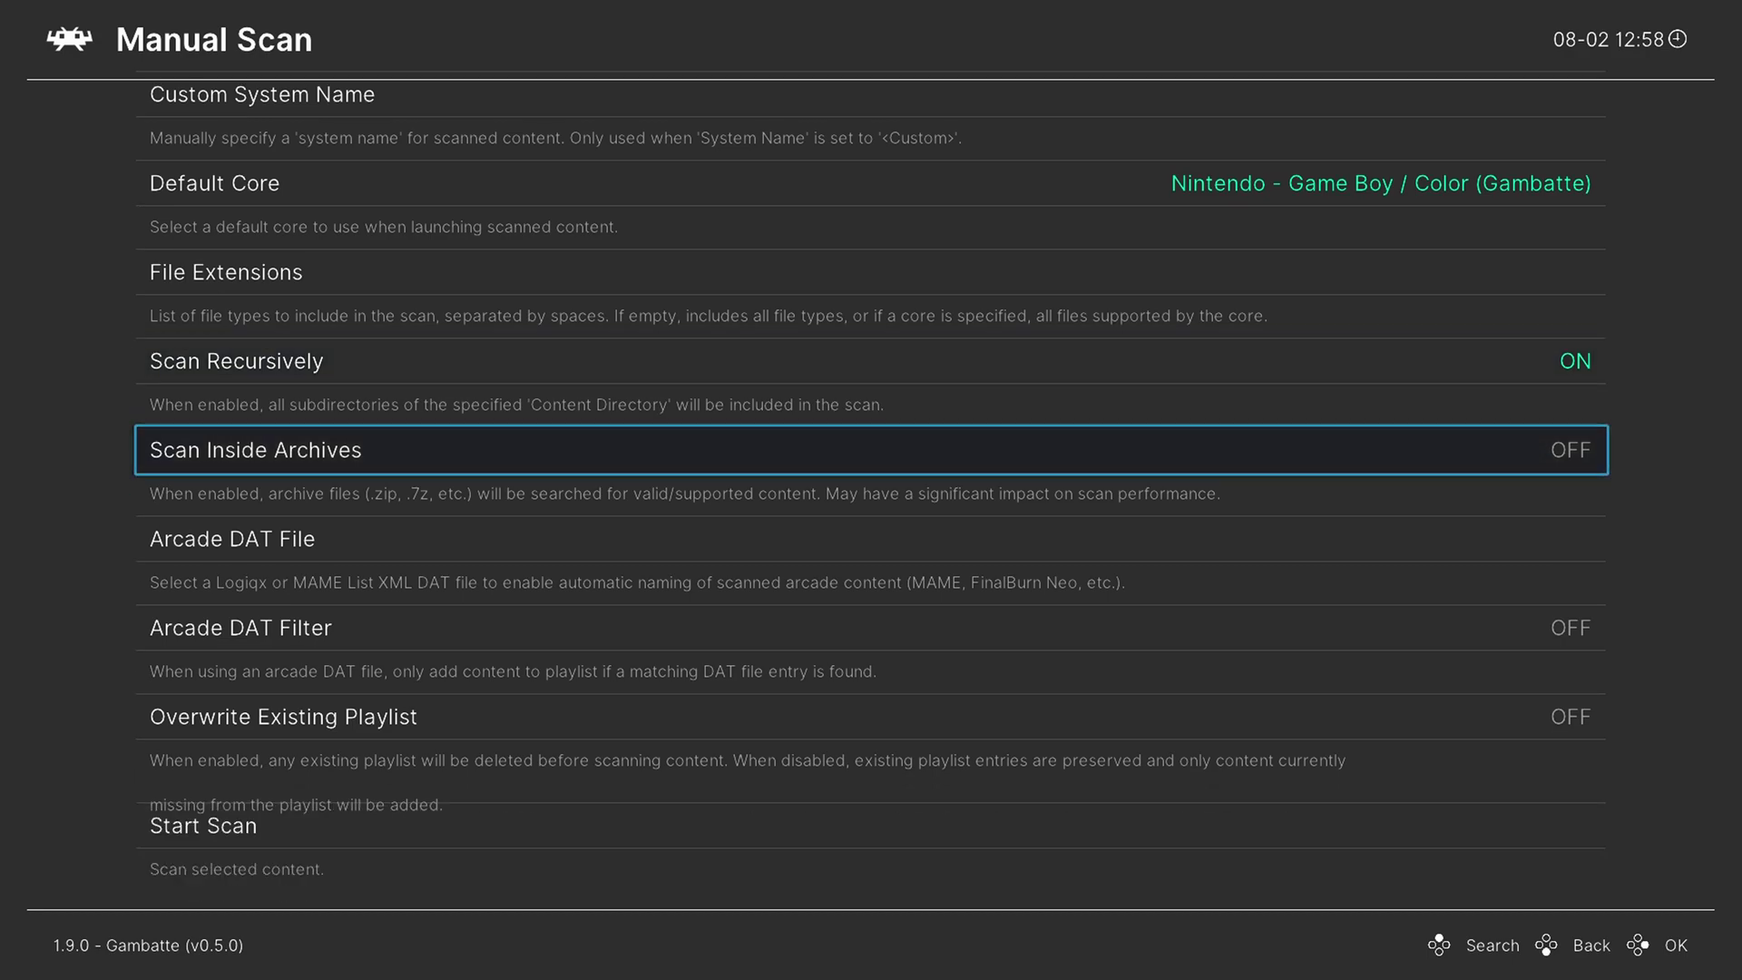
key("Down")
key("Down")
key("Down")
key("Down")
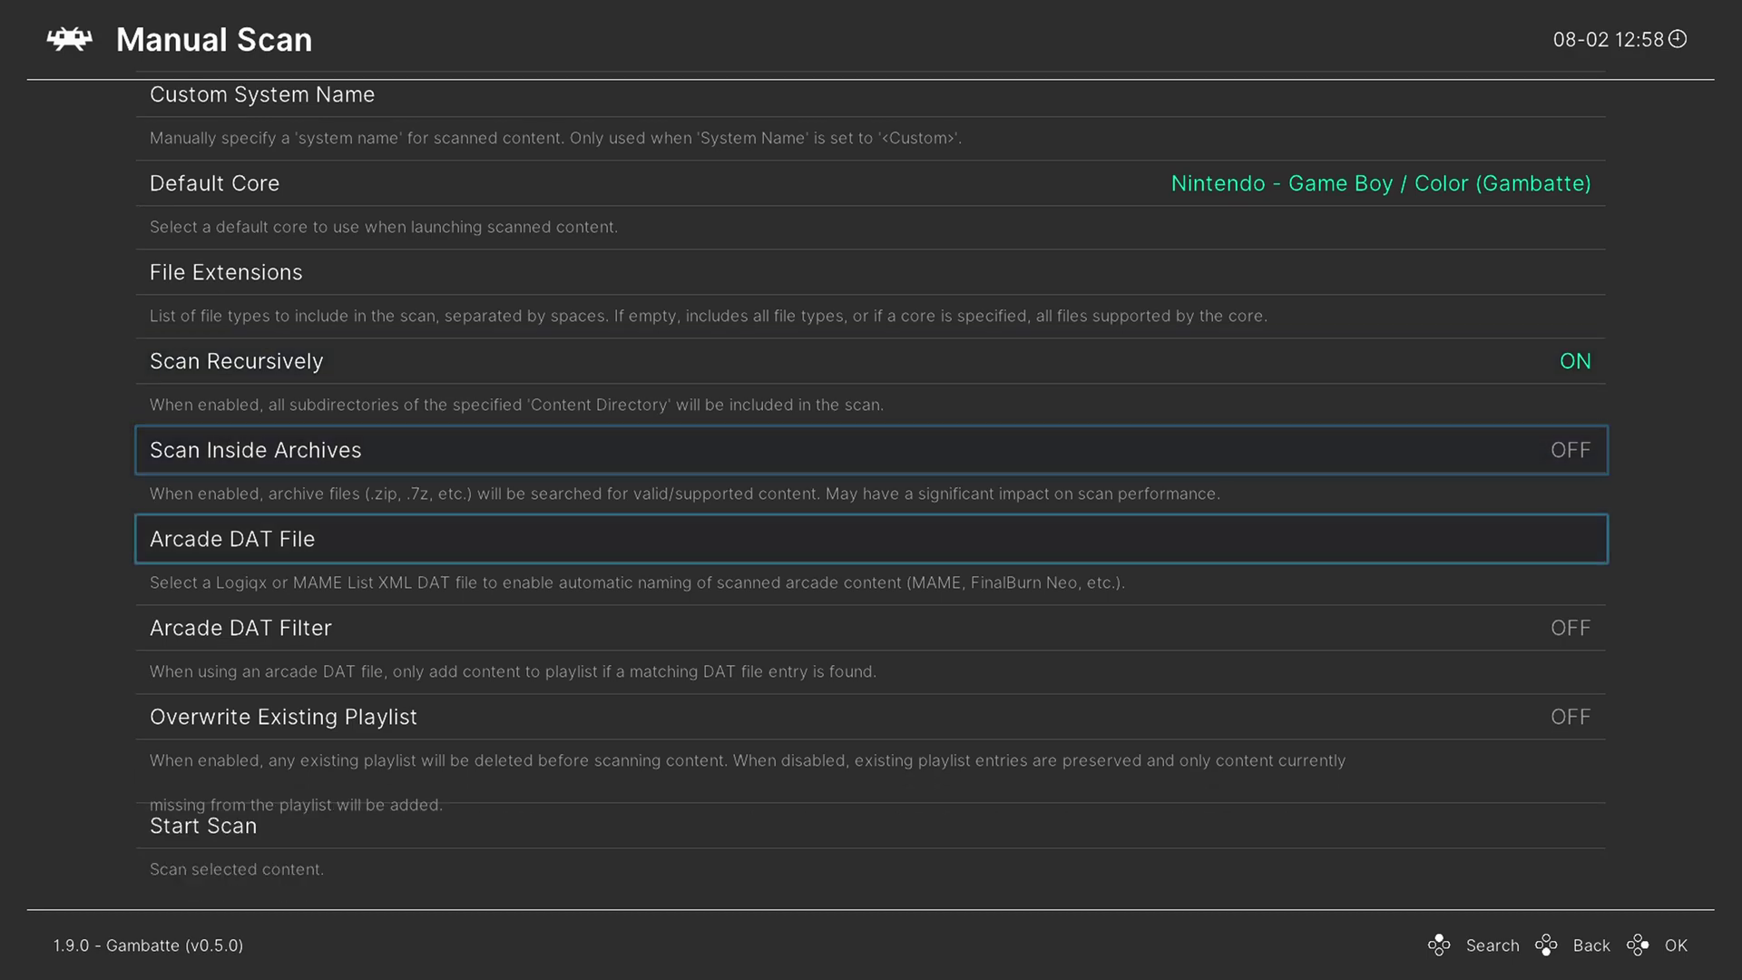
key("Return")
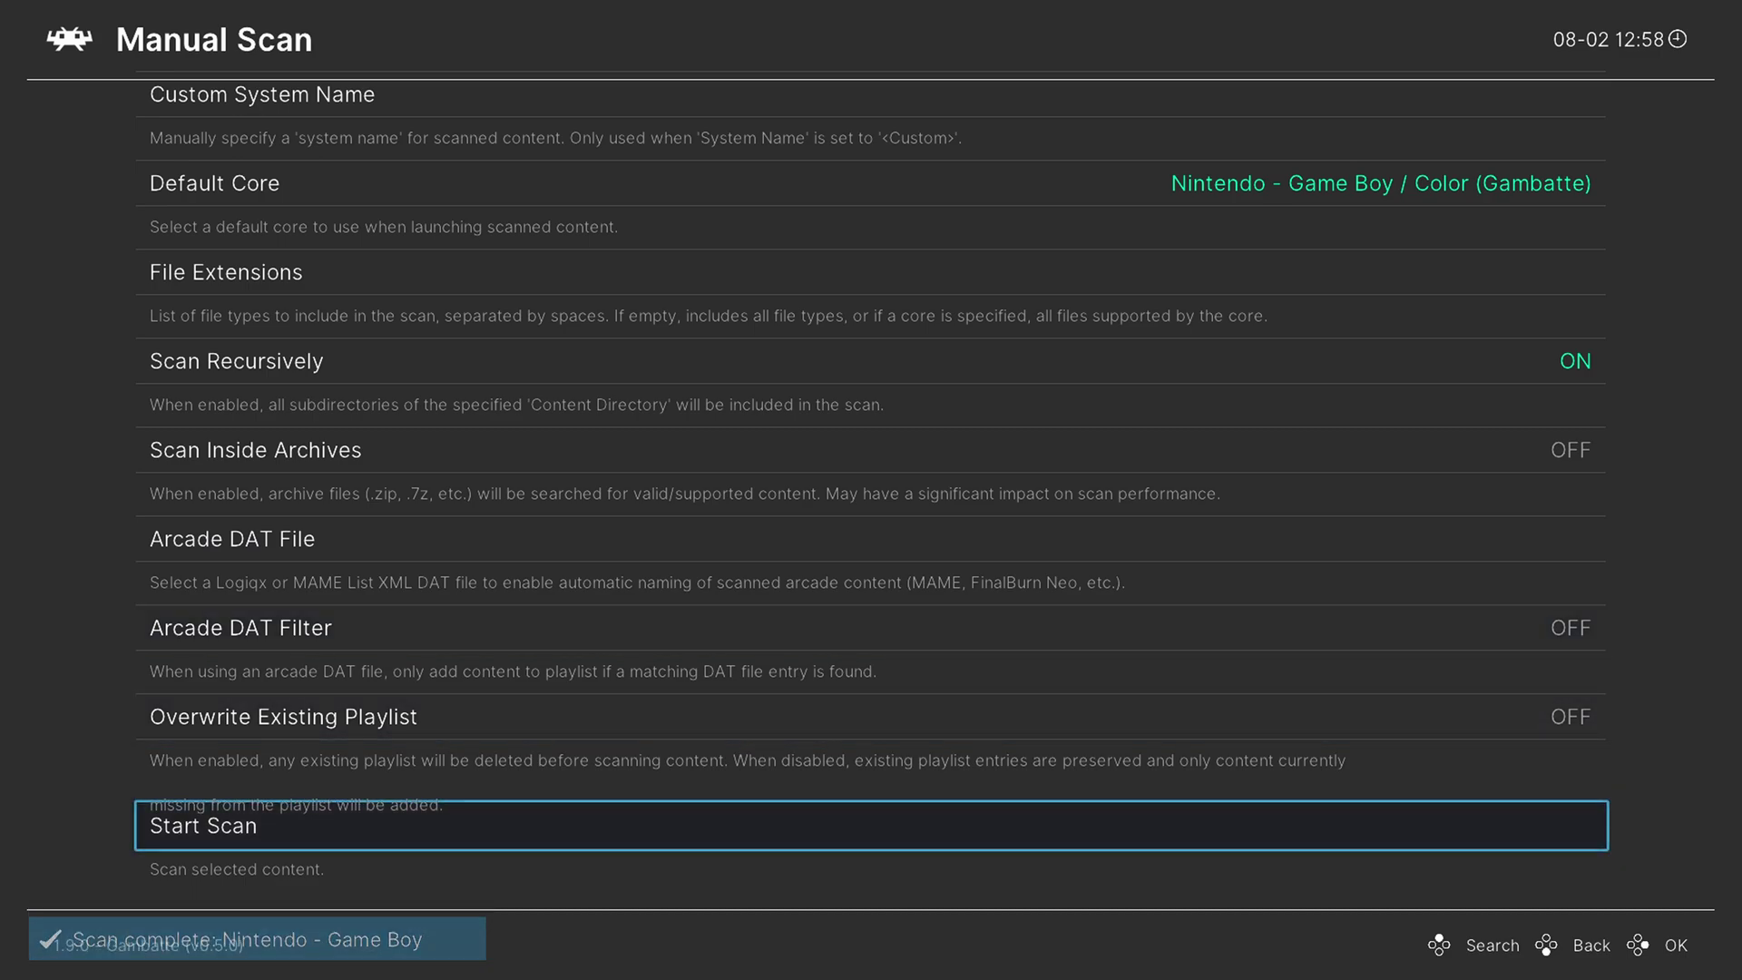
key("BackSpace")
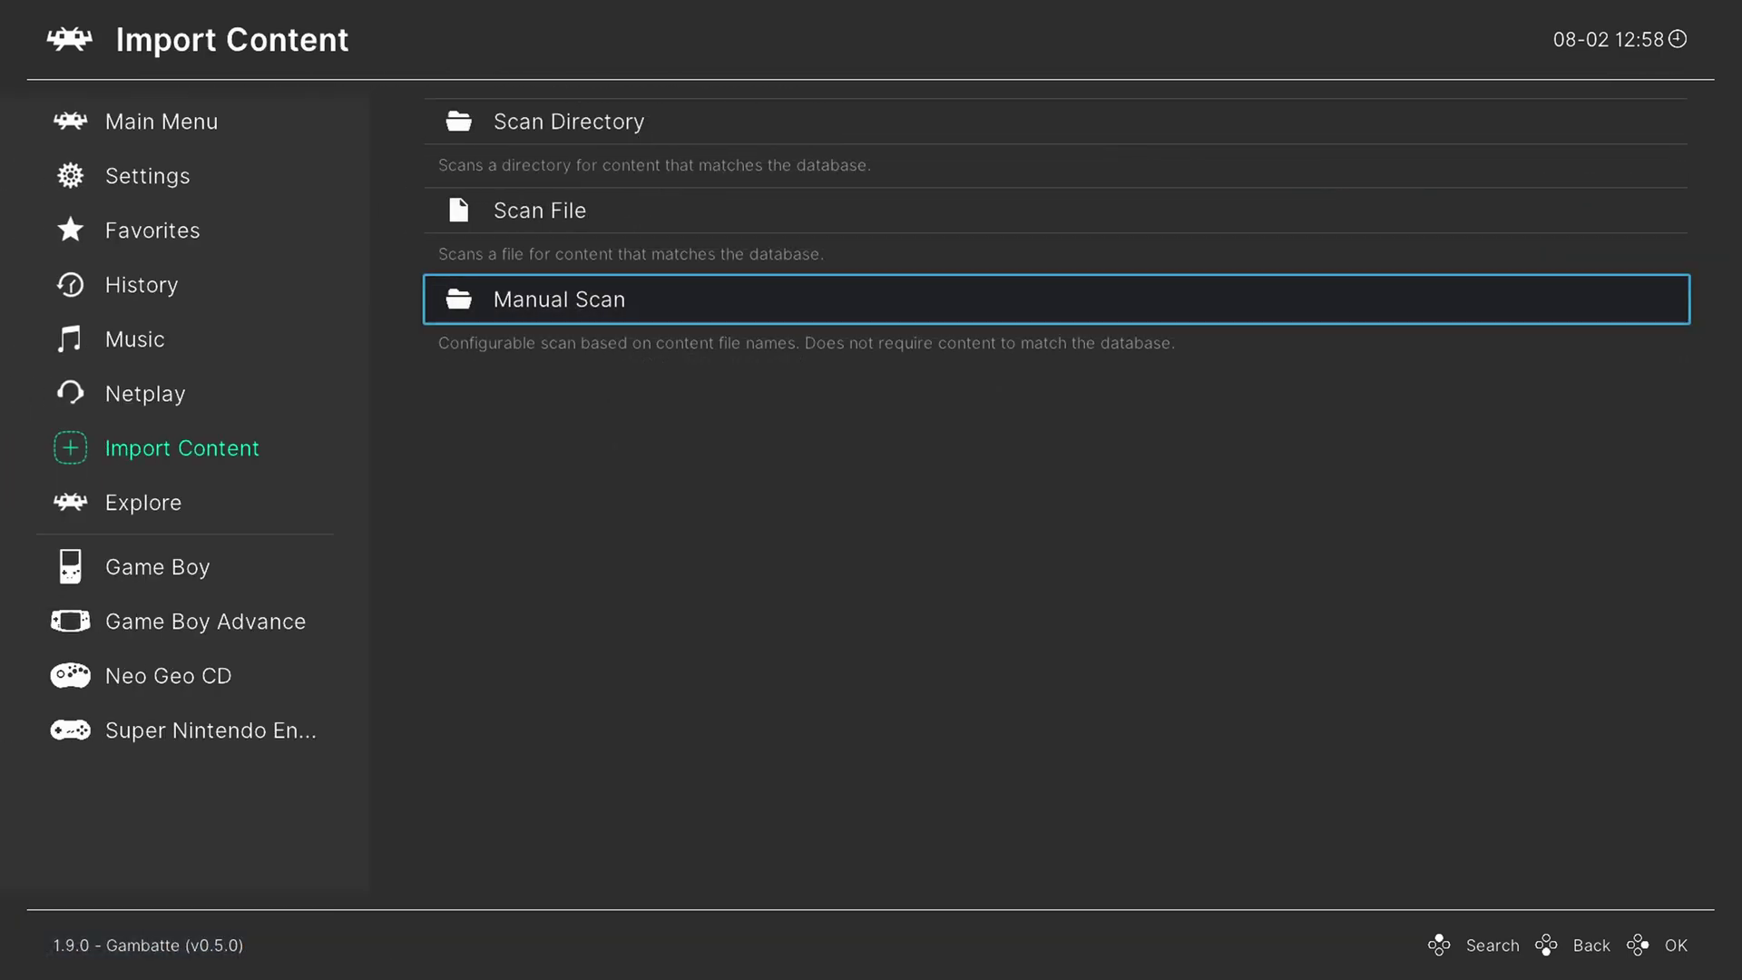
View the games listed in the Game Boy playlist.
key("BackSpace")
key("Down")
key("Down")
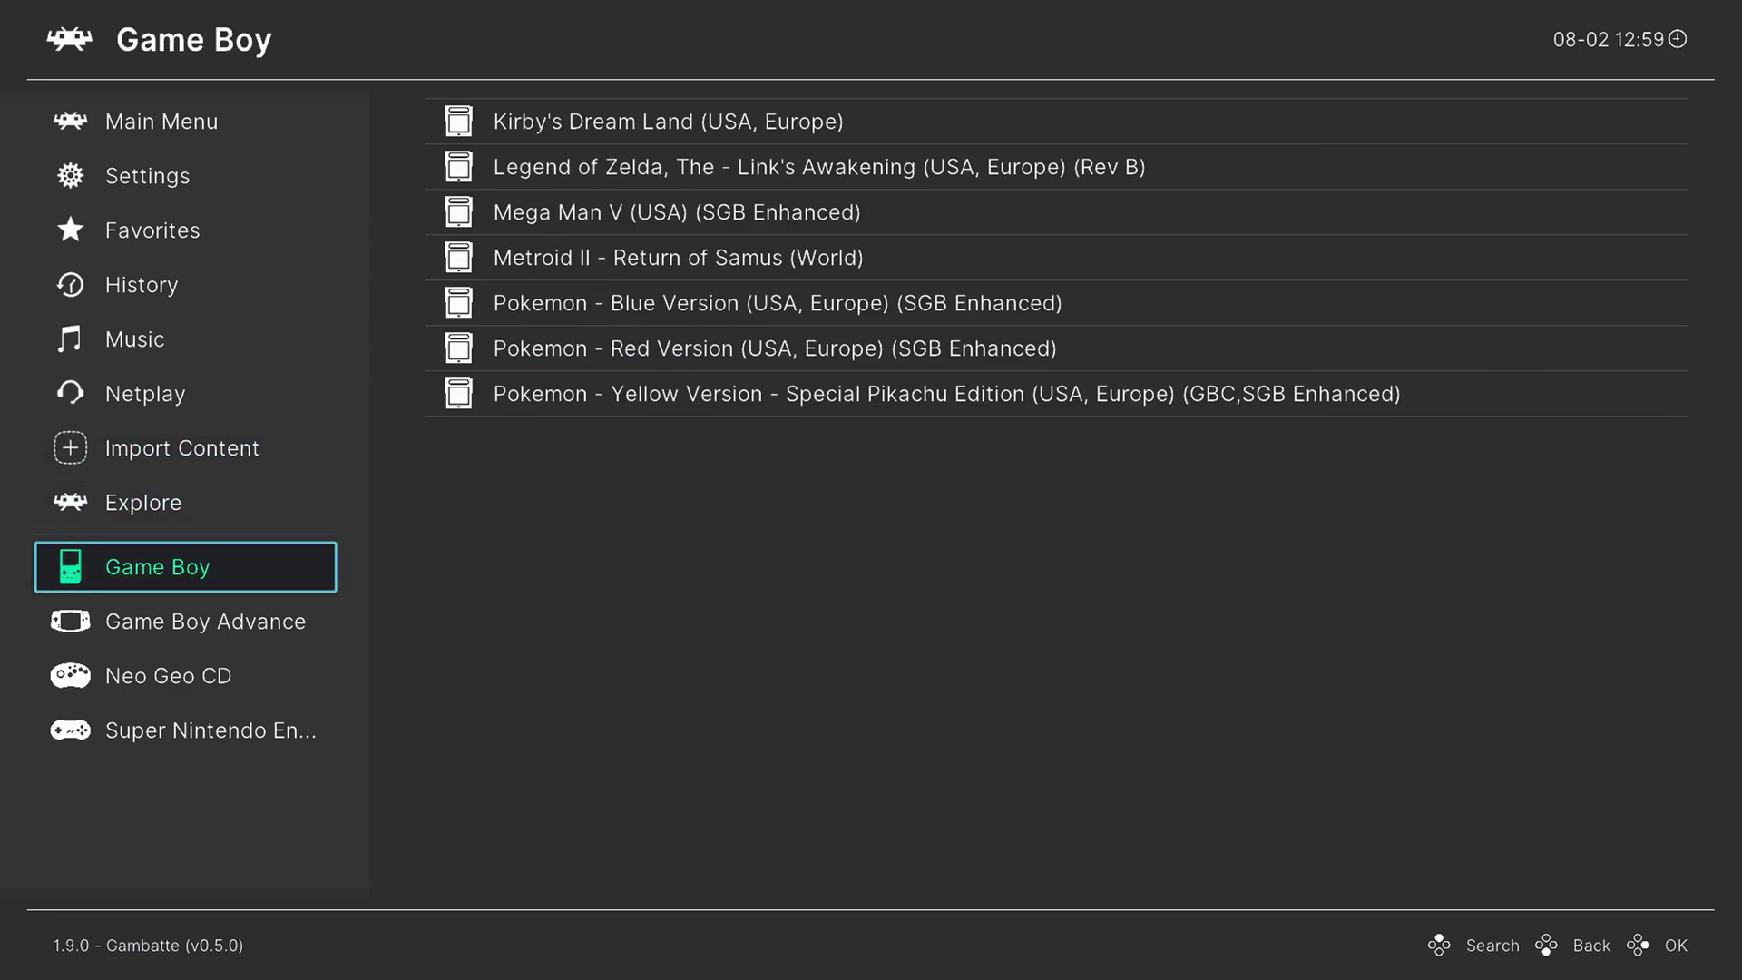
Return to Import Content and reopen the Manual Scan settings for a second scan.
key("Up")
key("Up")
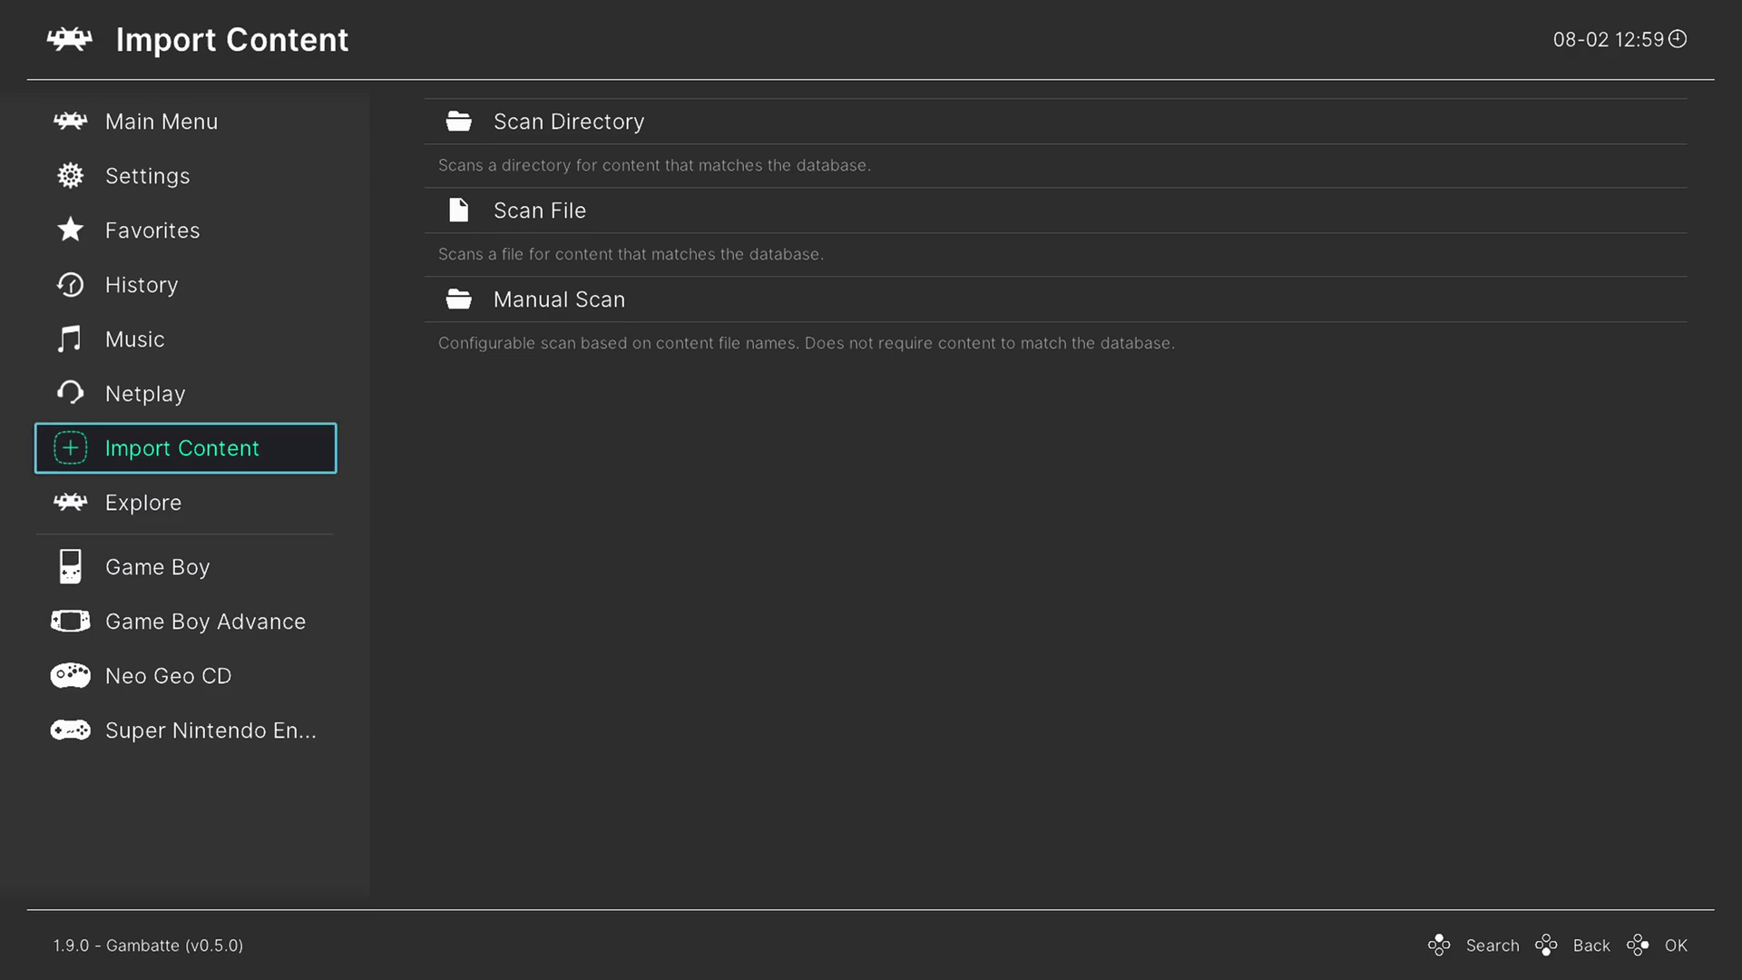
key("Right")
key("Down")
key("Down")
key("Return")
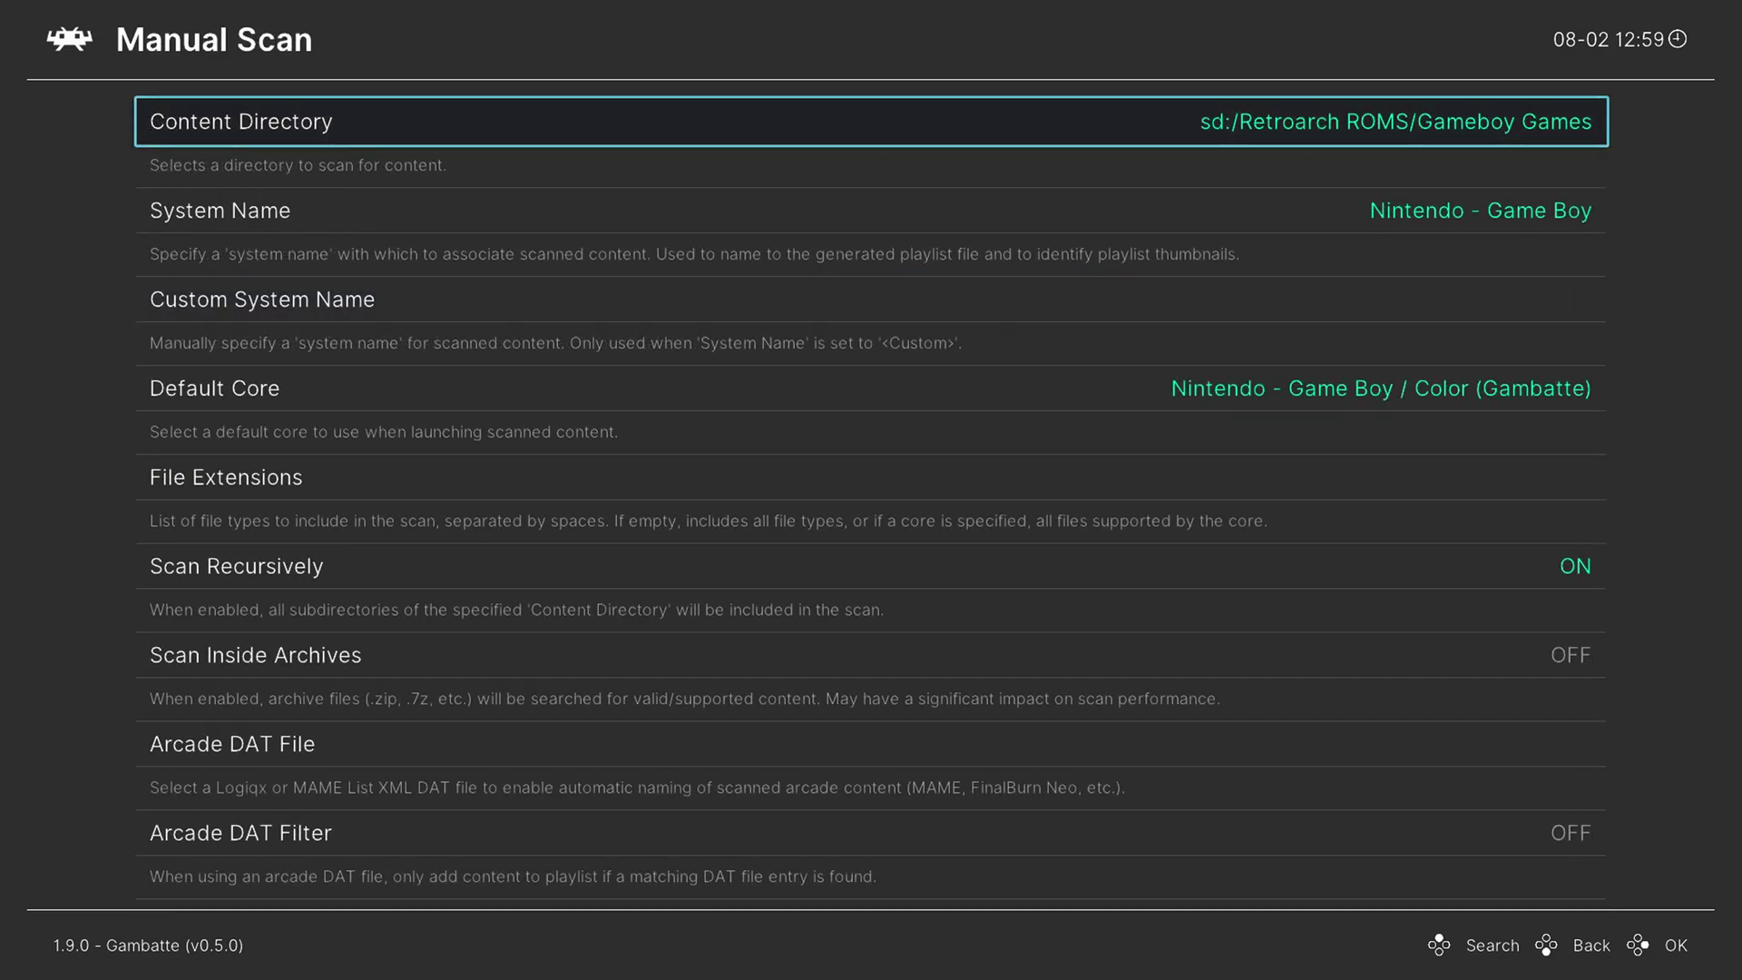
Set the scan's content directory to sd:/Retroarch ROMS/Gameboy Color Games.
key("Return")
key("Return")
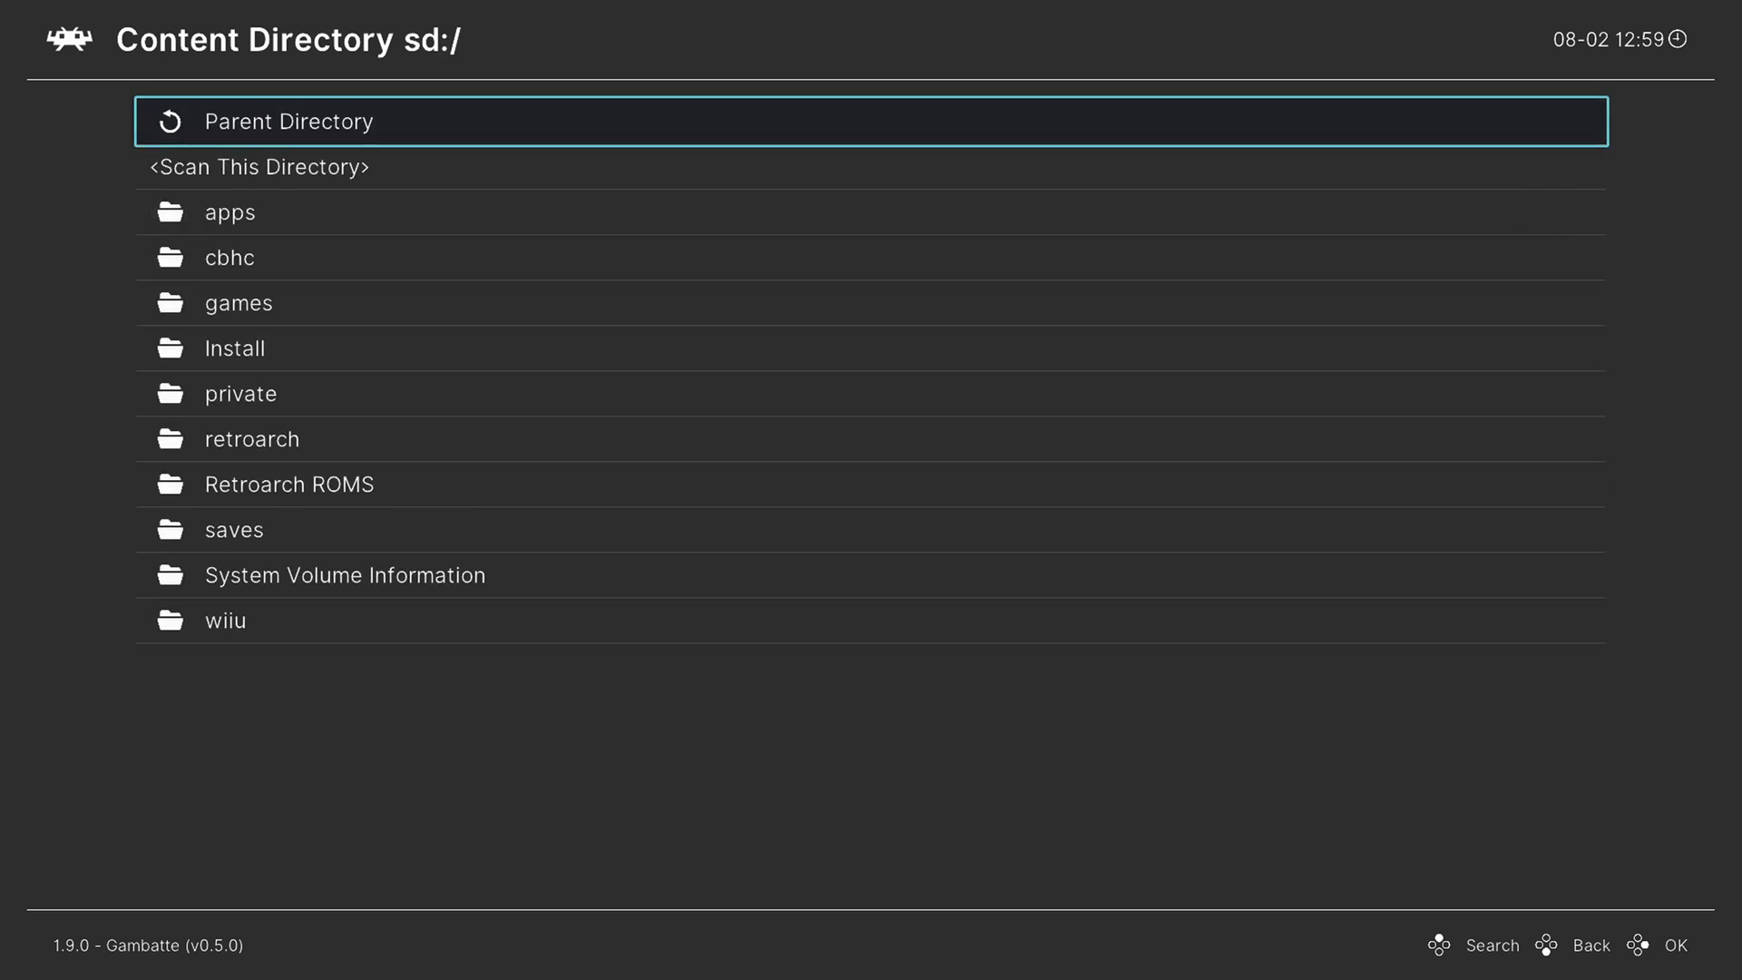
key("Down")
key("Down")
key("Down")
key("Down")
key("Down")
key("Down")
key("Down")
key("Down")
key("Return")
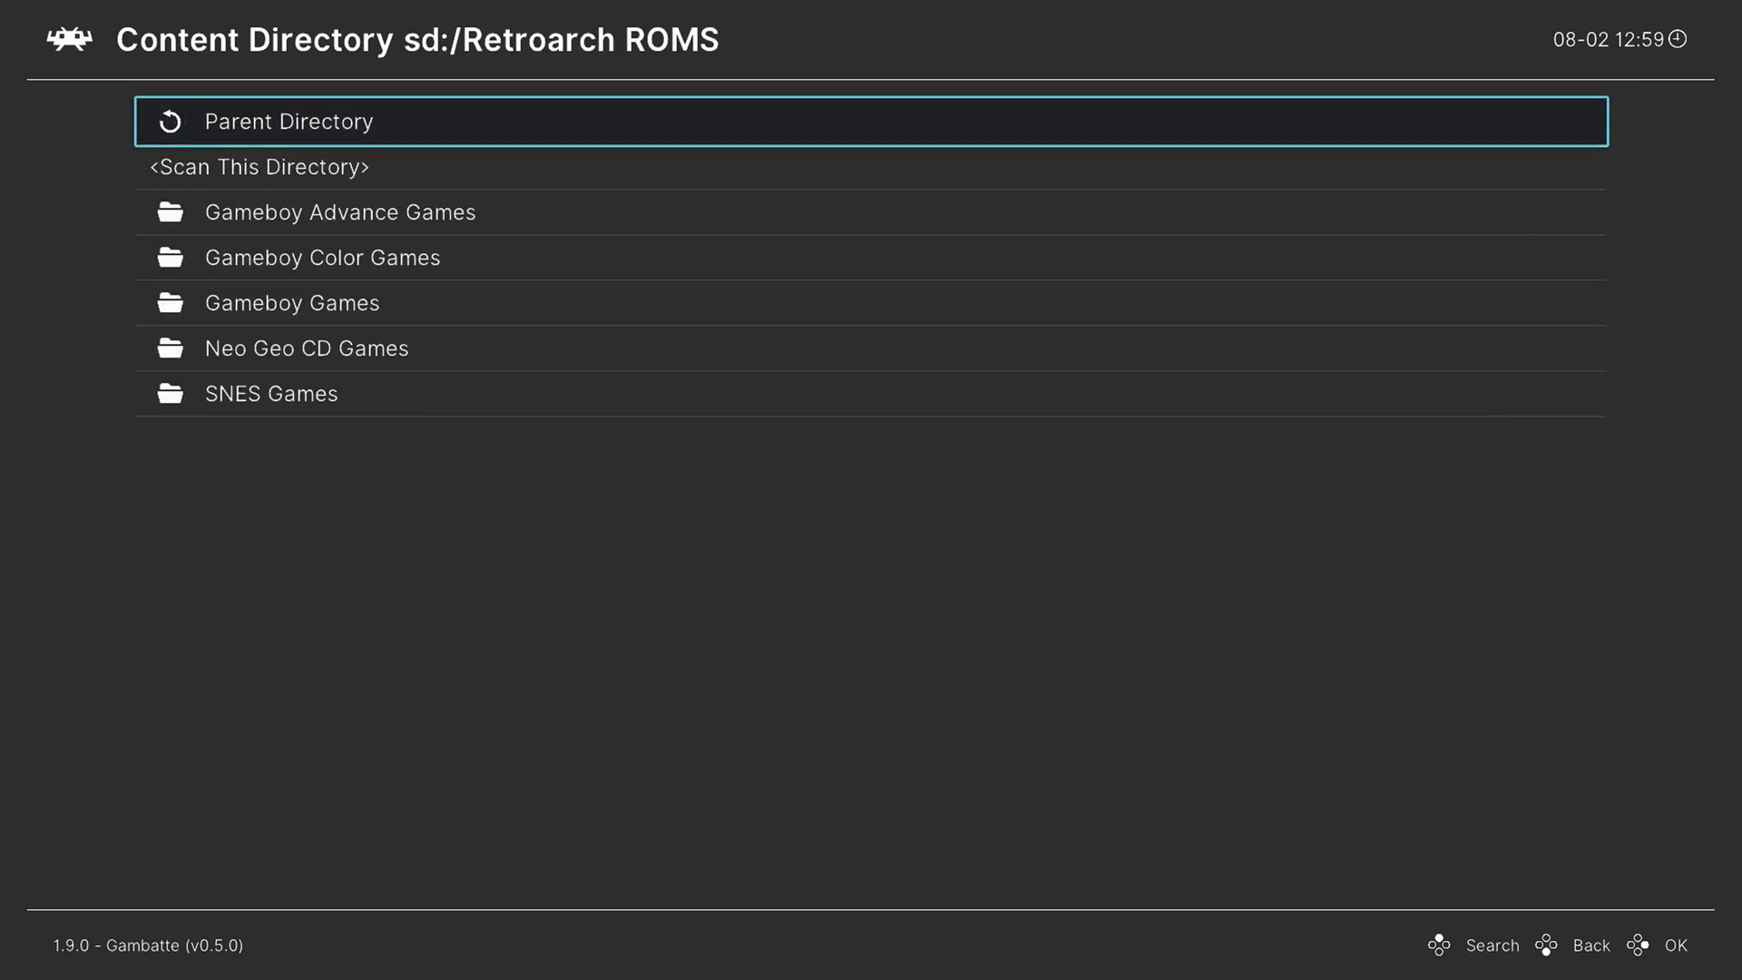
key("Down")
key("Down")
key("Down")
key("Return")
key("Down")
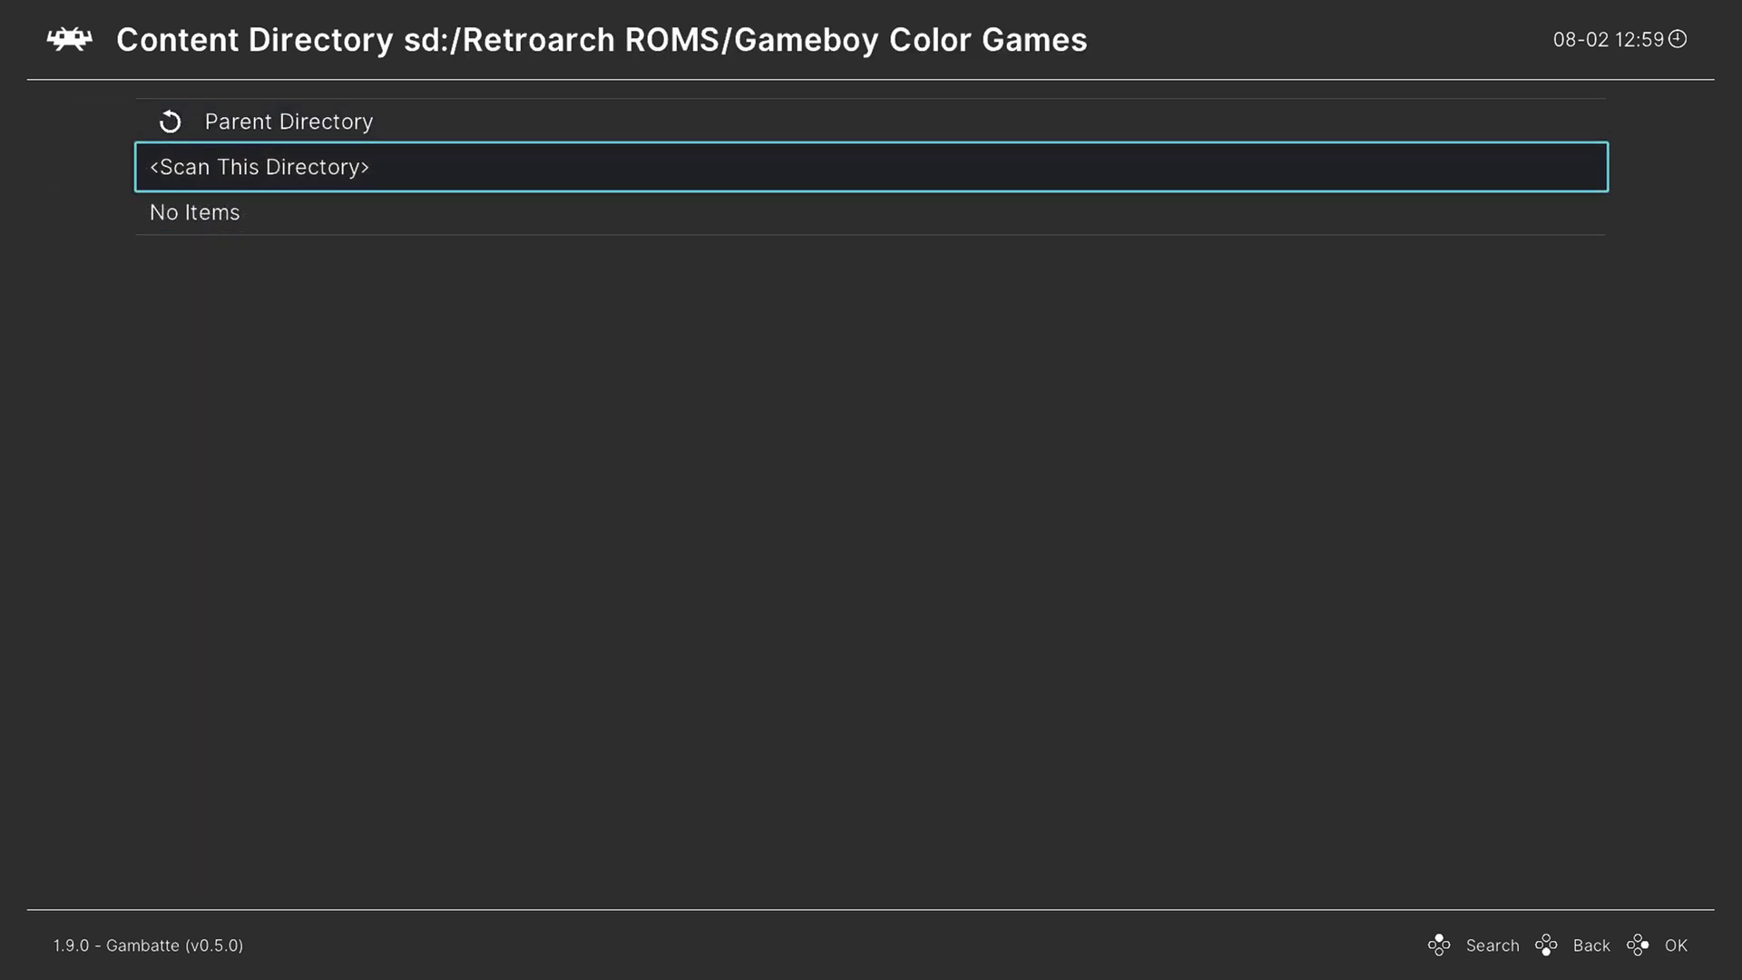
key("Return")
Set the system name for the scanned content to Nintendo - Game Boy Color.
key("Down")
key("Return")
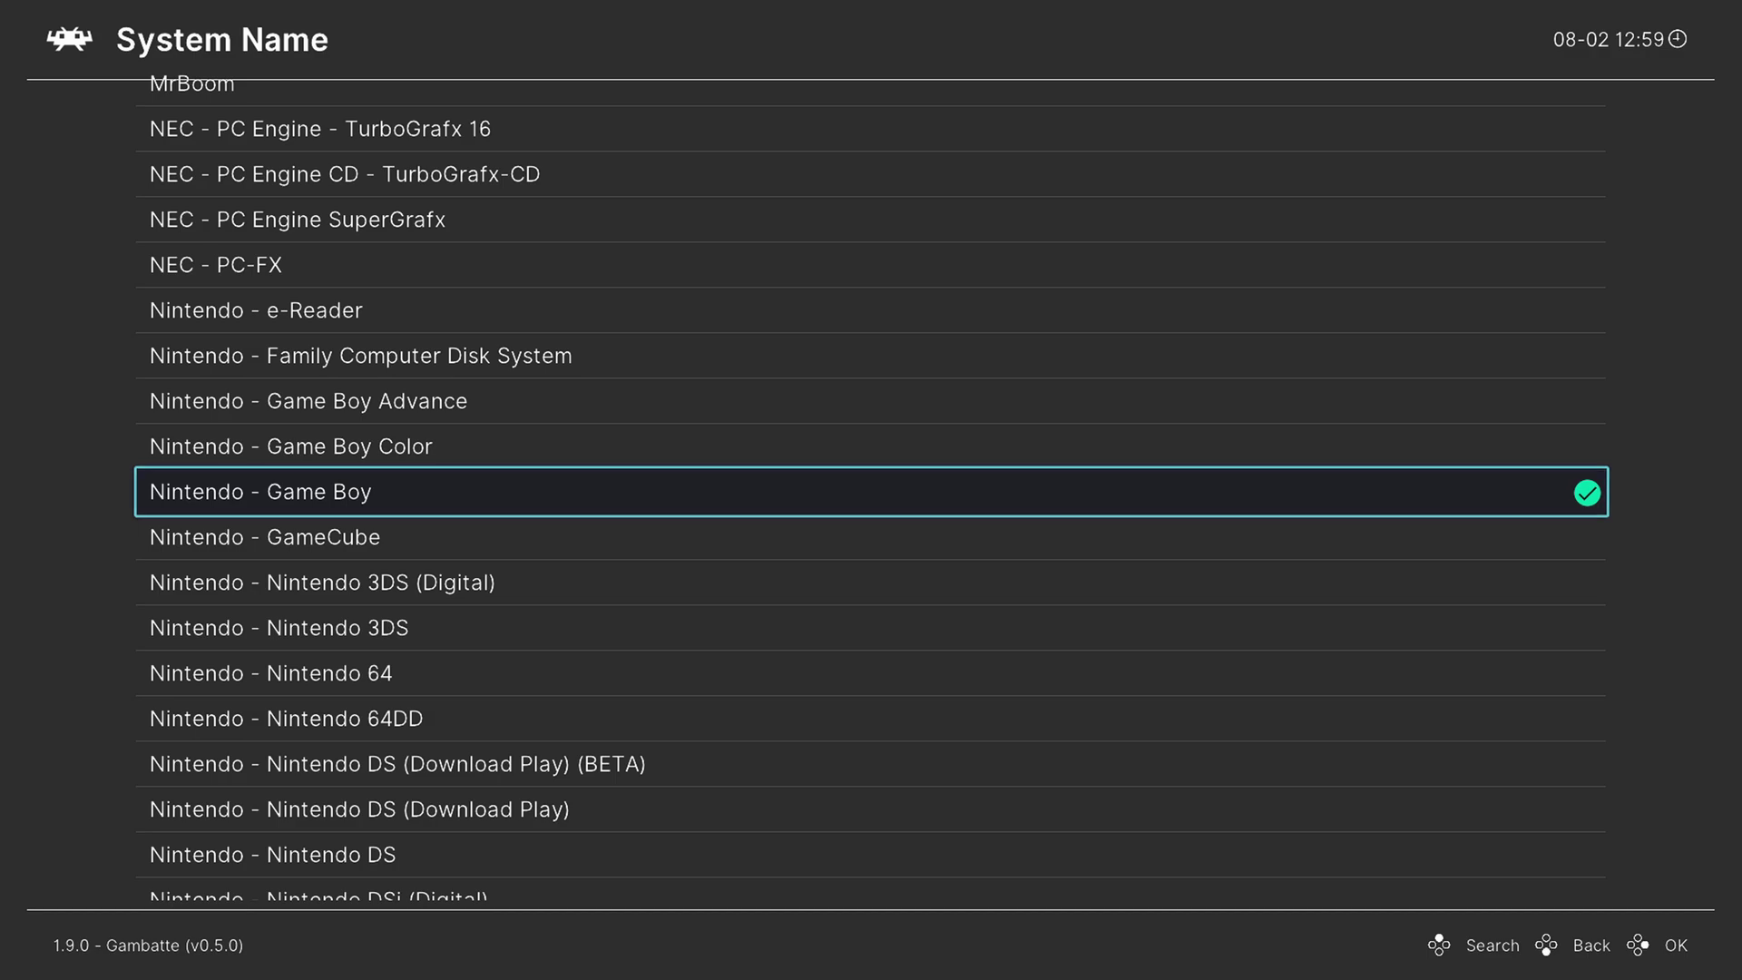
key("Up")
key("Return")
Start the manual scan of the Gameboy Color Games folder and leave the scan settings.
key("Down")
key("Down")
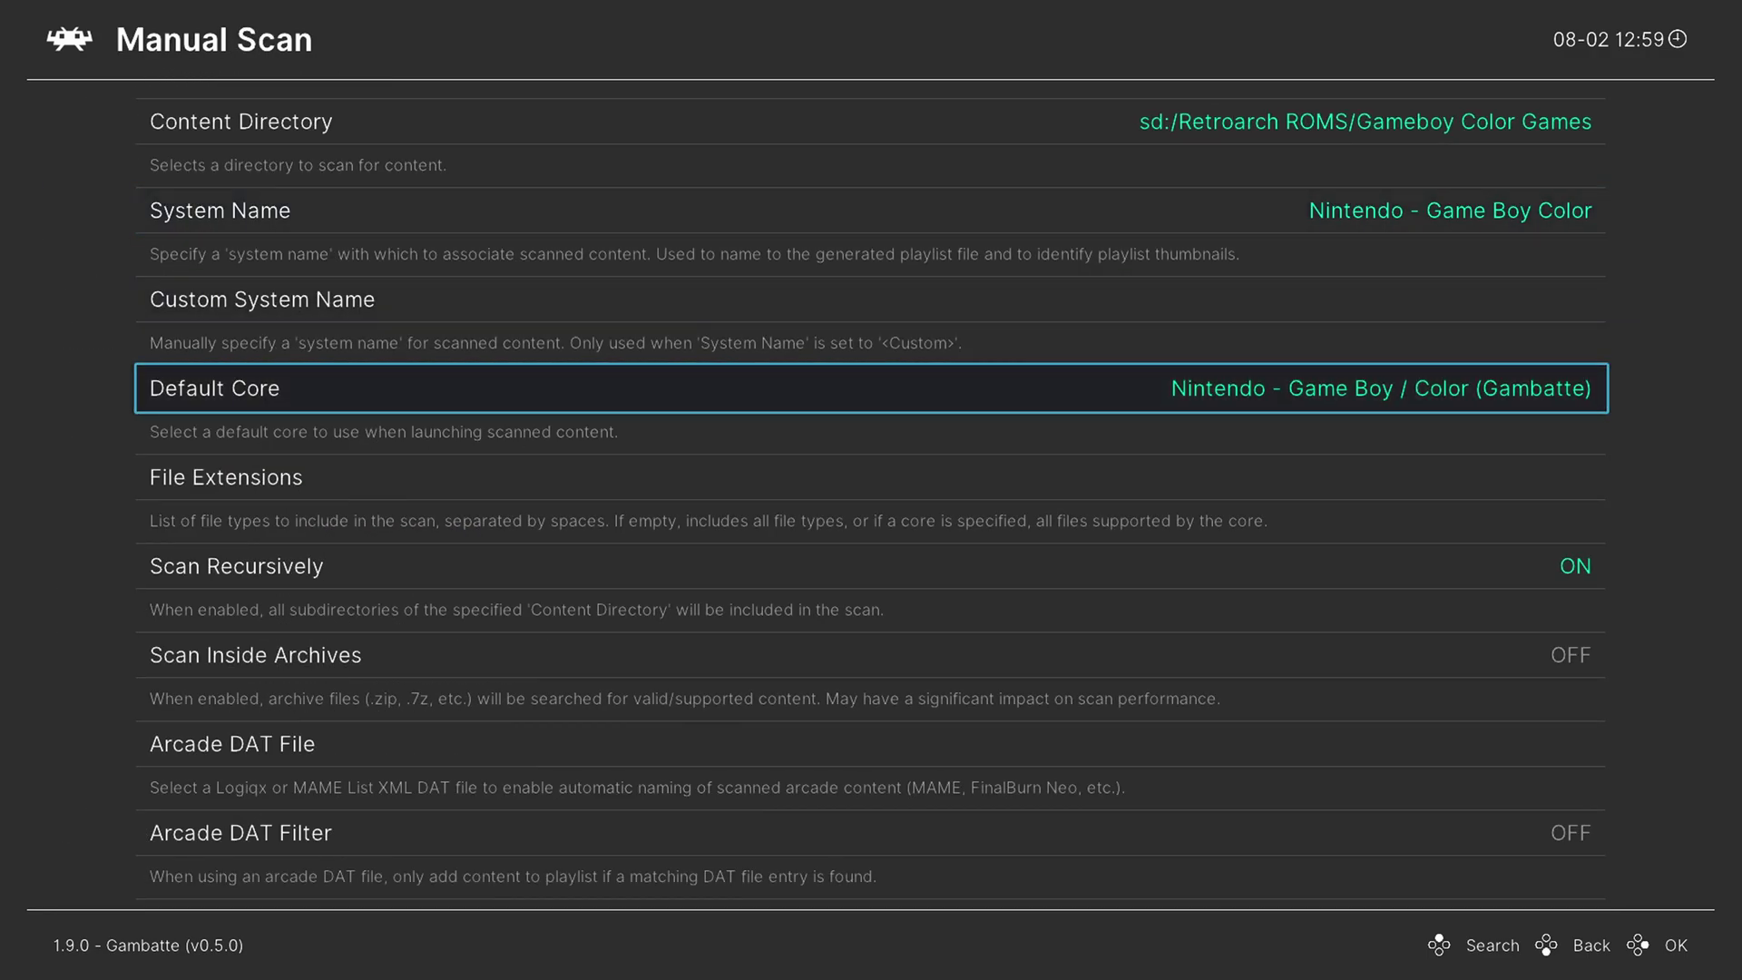
key("Down")
key("Down")
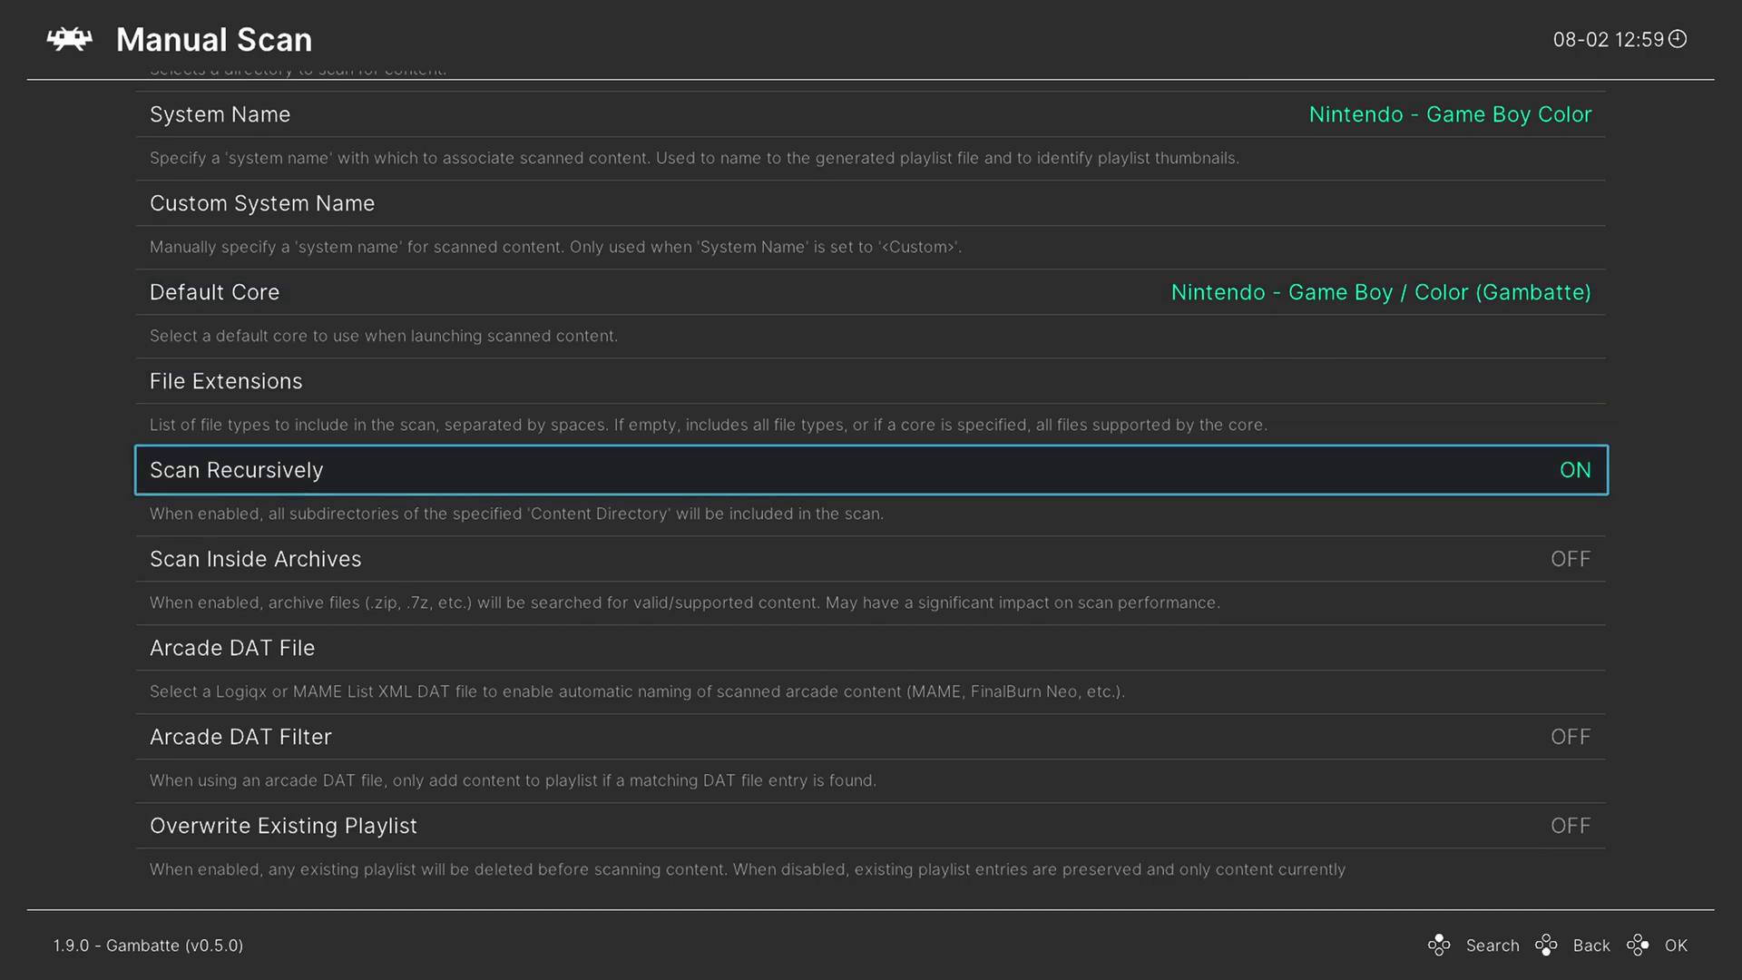
key("Down")
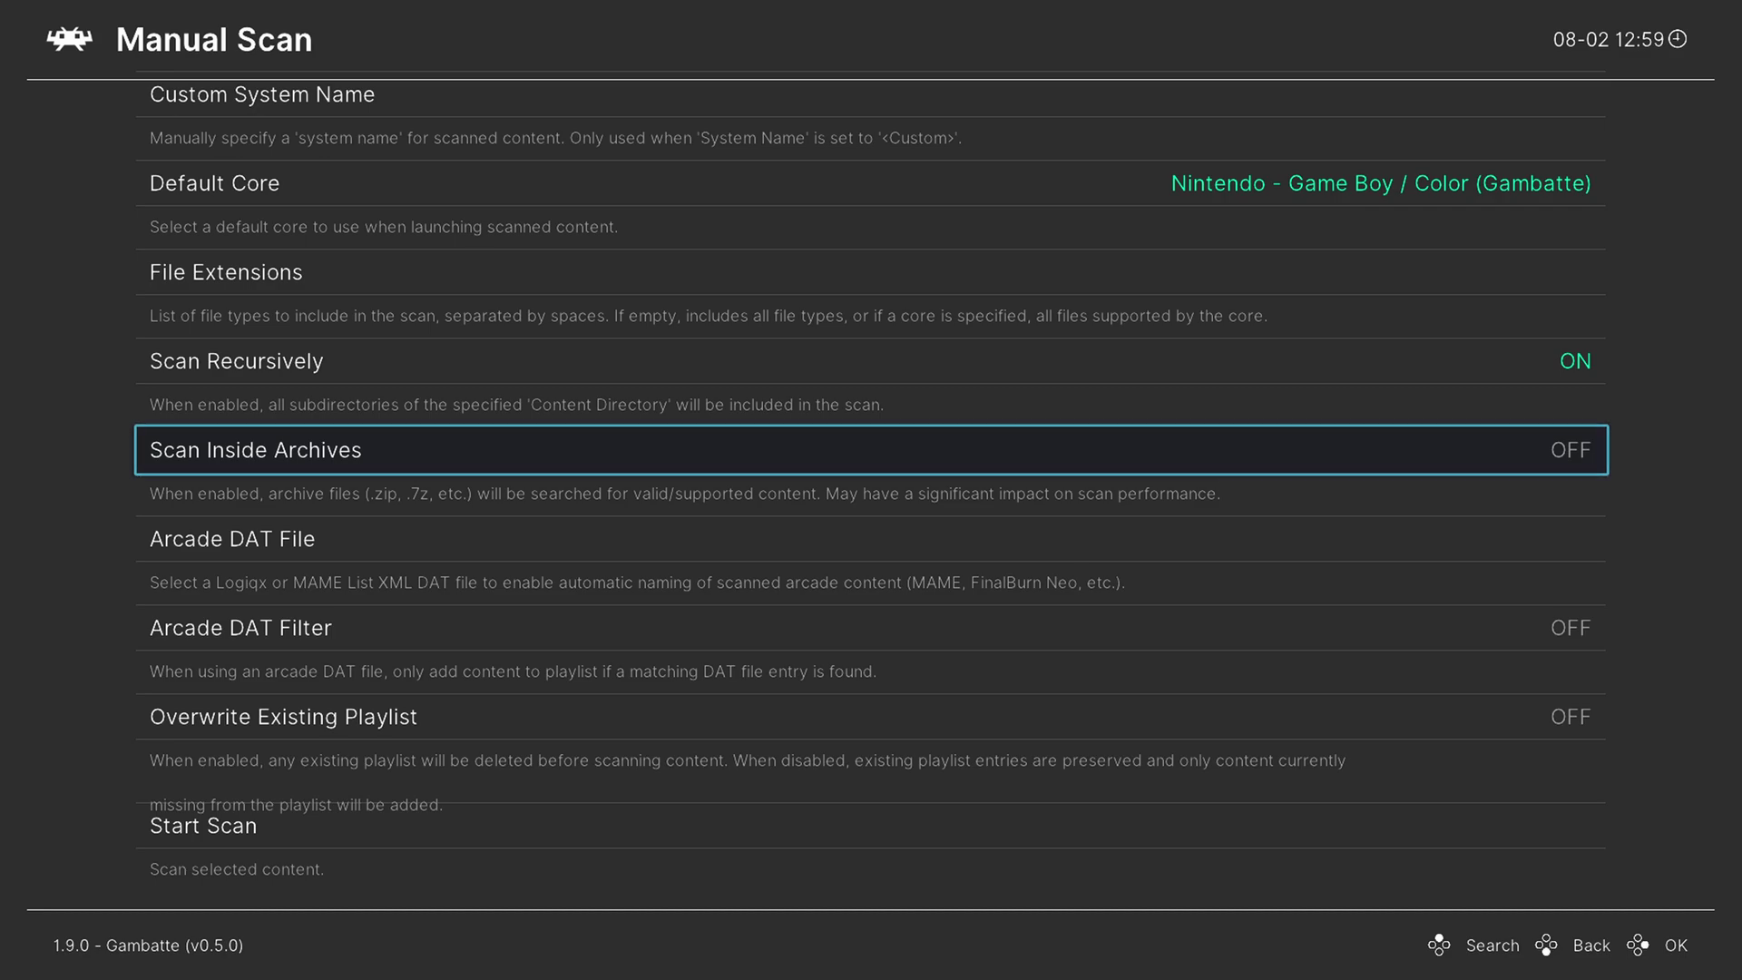
key("Down")
key("Down")
key("Down")
key("Down")
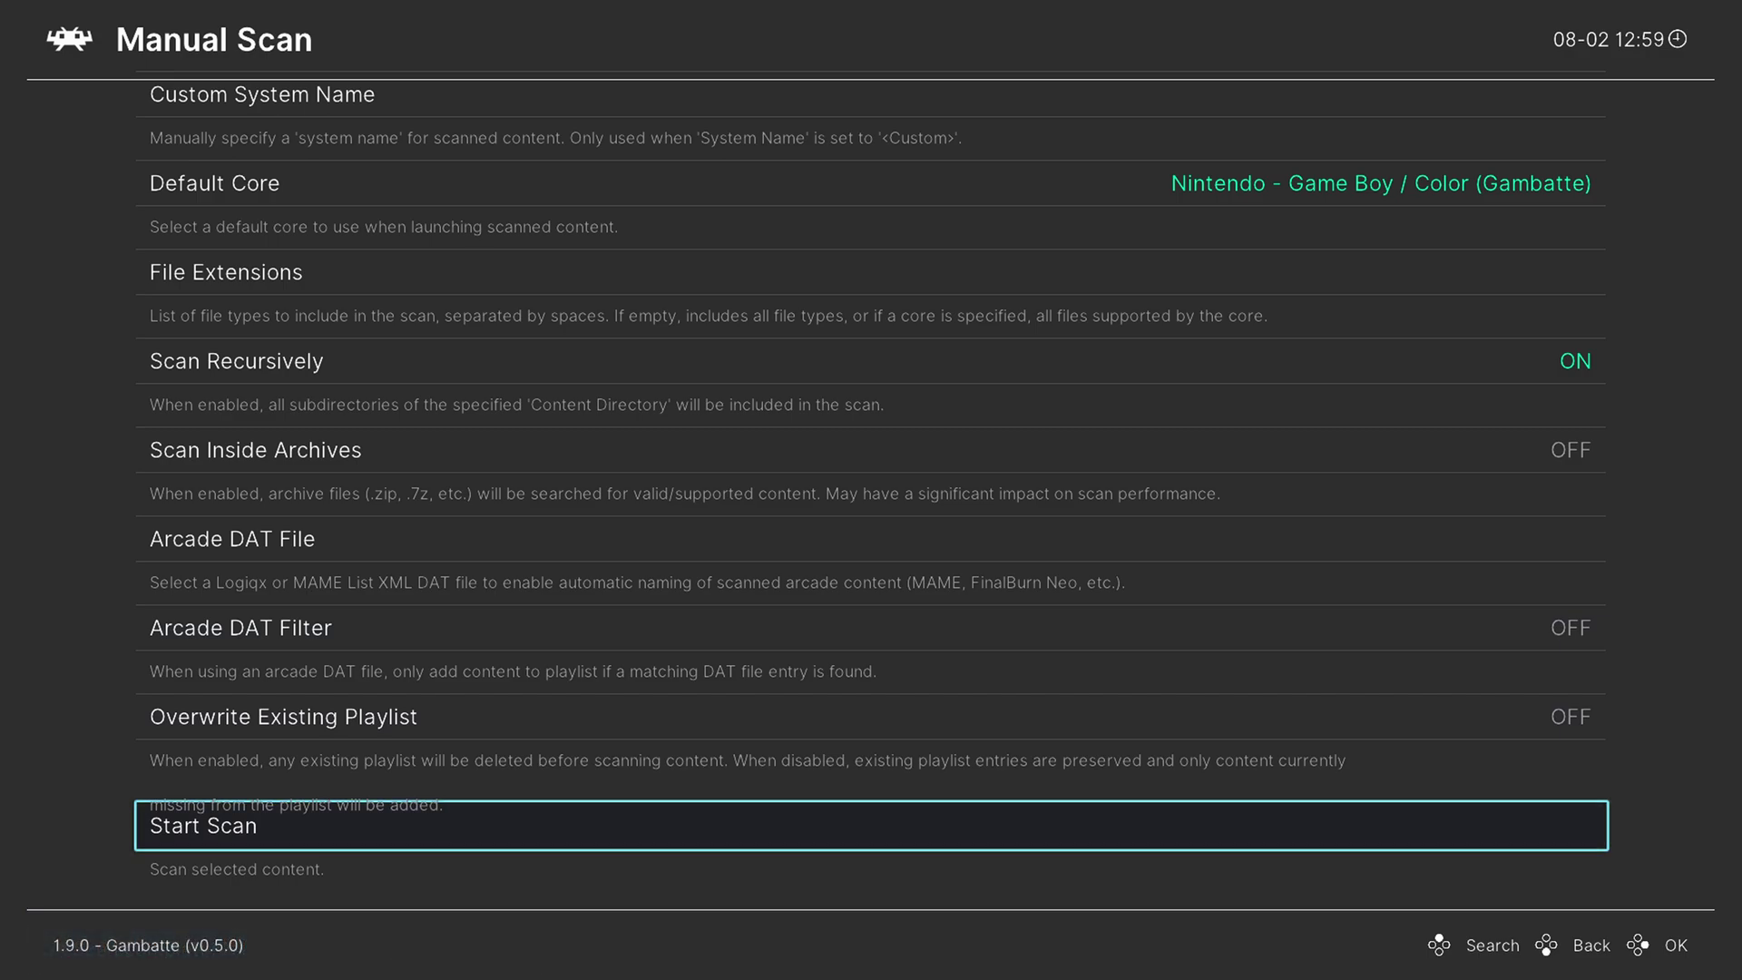
key("BackSpace")
View the games listed in the Game Boy Color playlist.
key("Left")
key("Down")
key("Down")
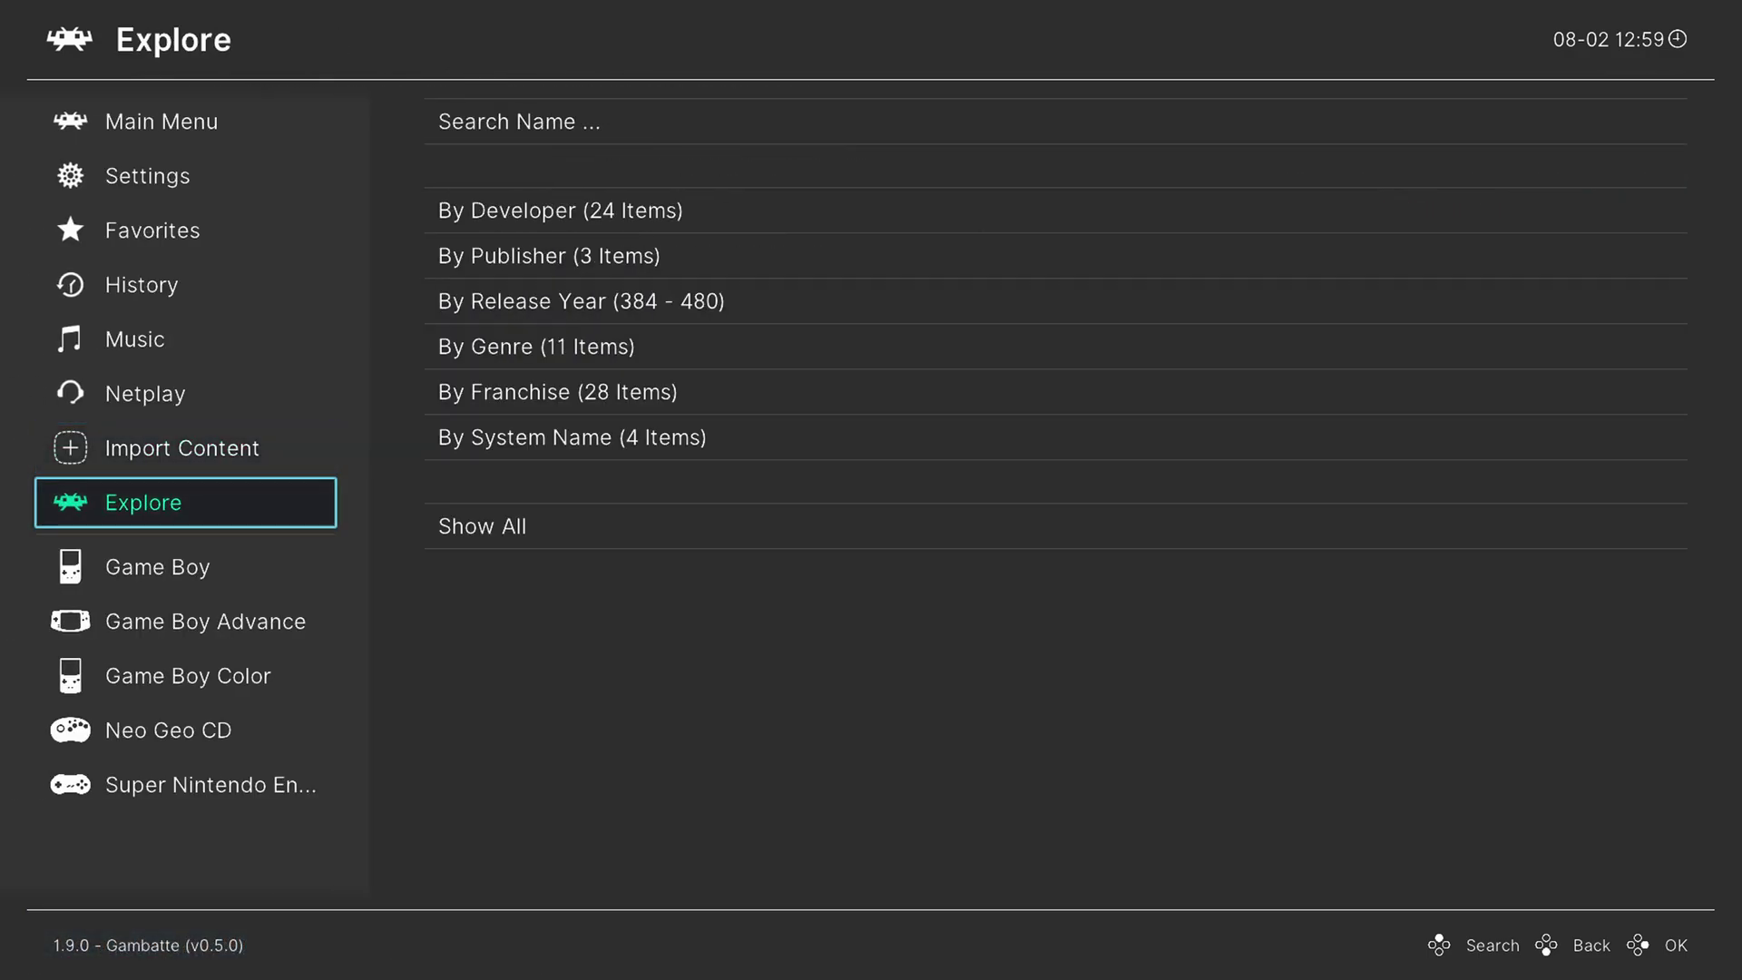
key("Down")
key("Down")
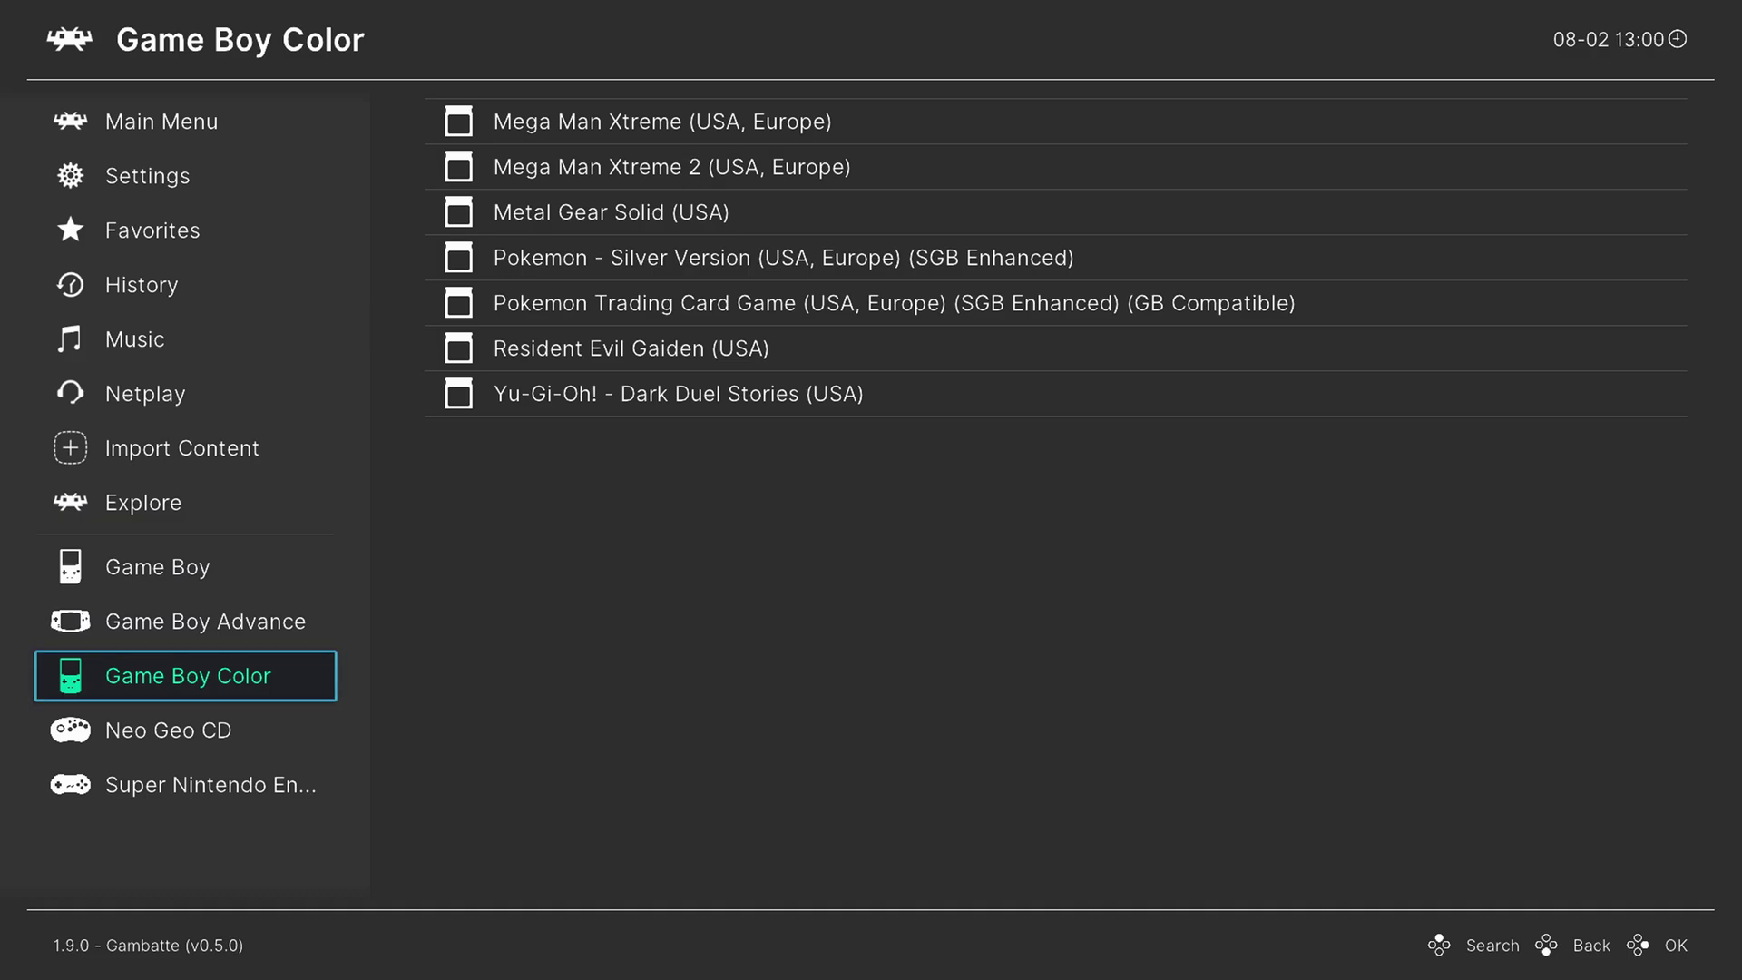
Enter the Game Boy playlist and highlight Kirby's Dream Land (USA, Europe).
key("Up")
key("Up")
key("Right")
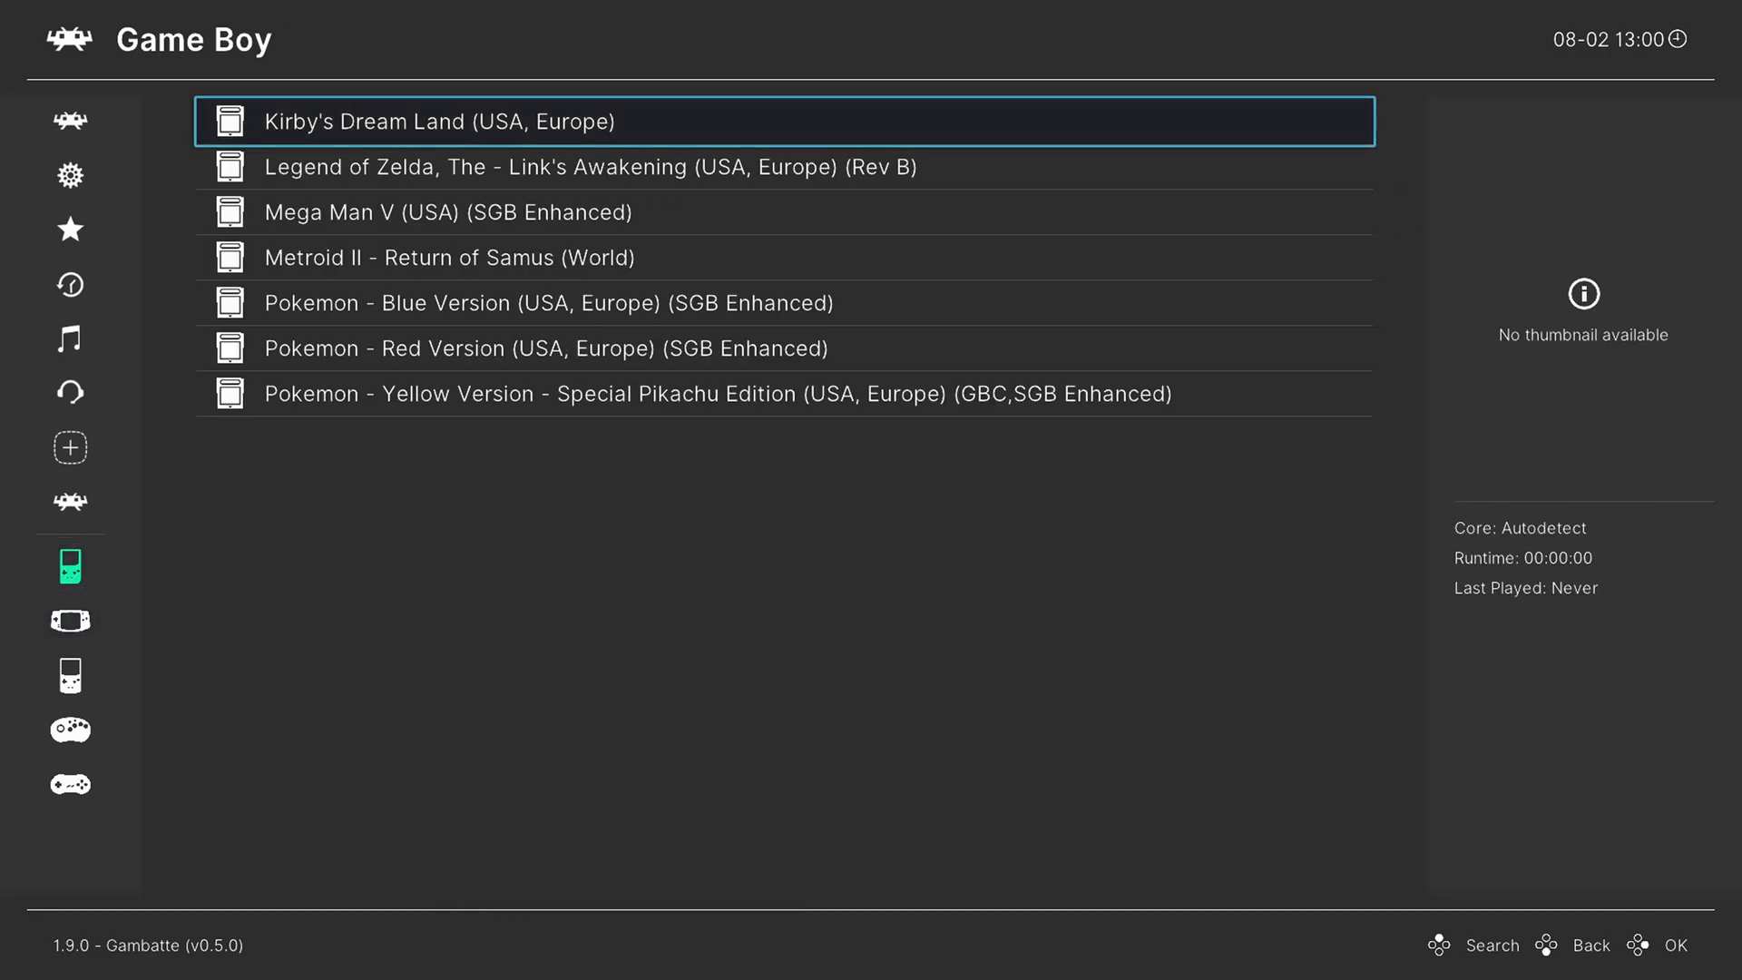
Launch Metroid II - Return of Samus (World) from the Game Boy playlist and start the game from its title screen.
key("Down")
key("Down")
key("Down")
key("Return")
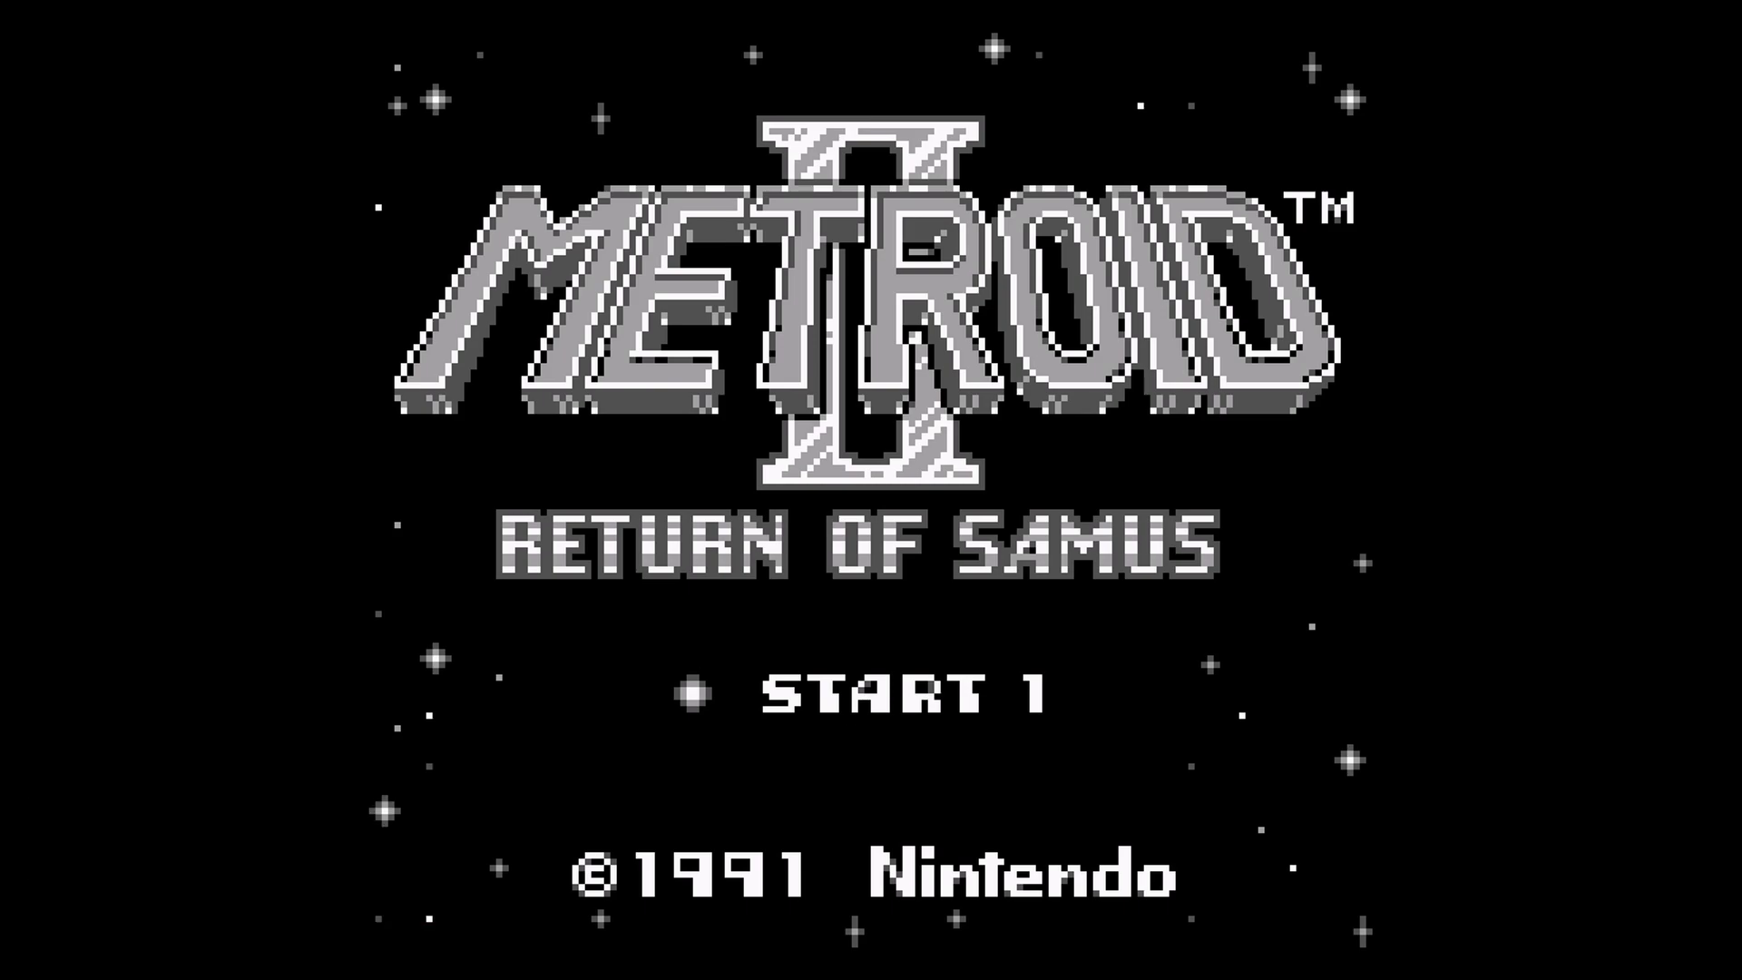
key("Return")
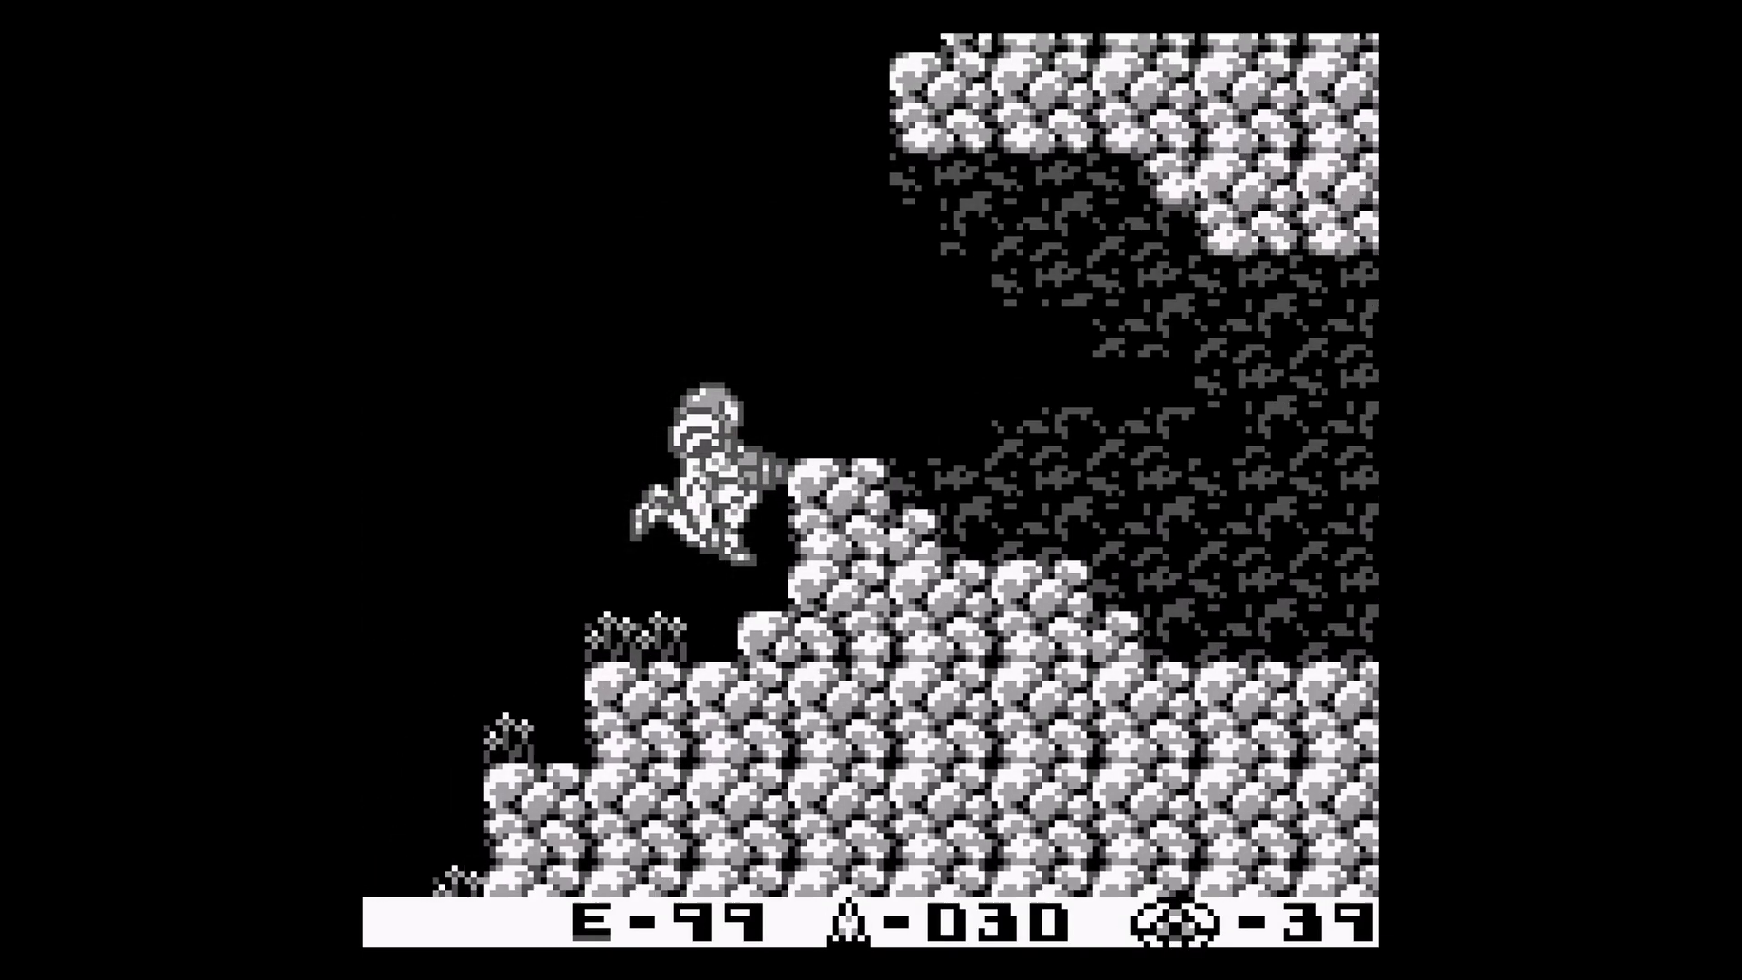
Run Samus rightward through the cave, shooting at the enemies, to test the game.
key("Right")
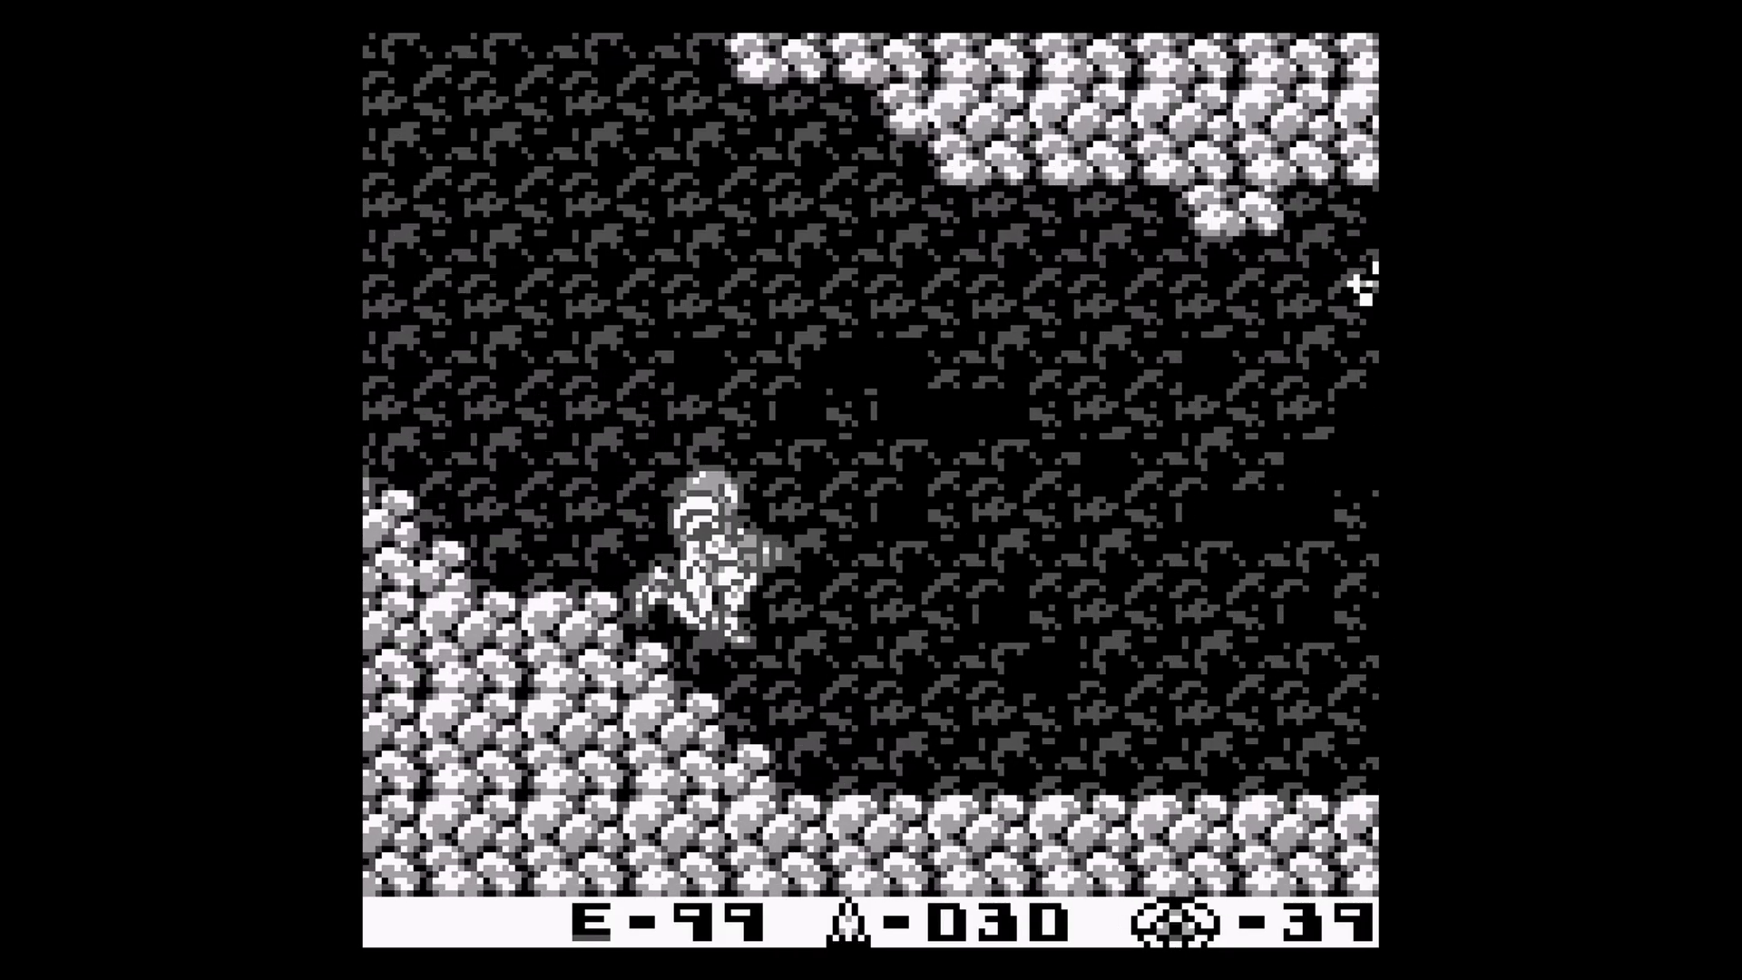
key("Right")
key("Right")
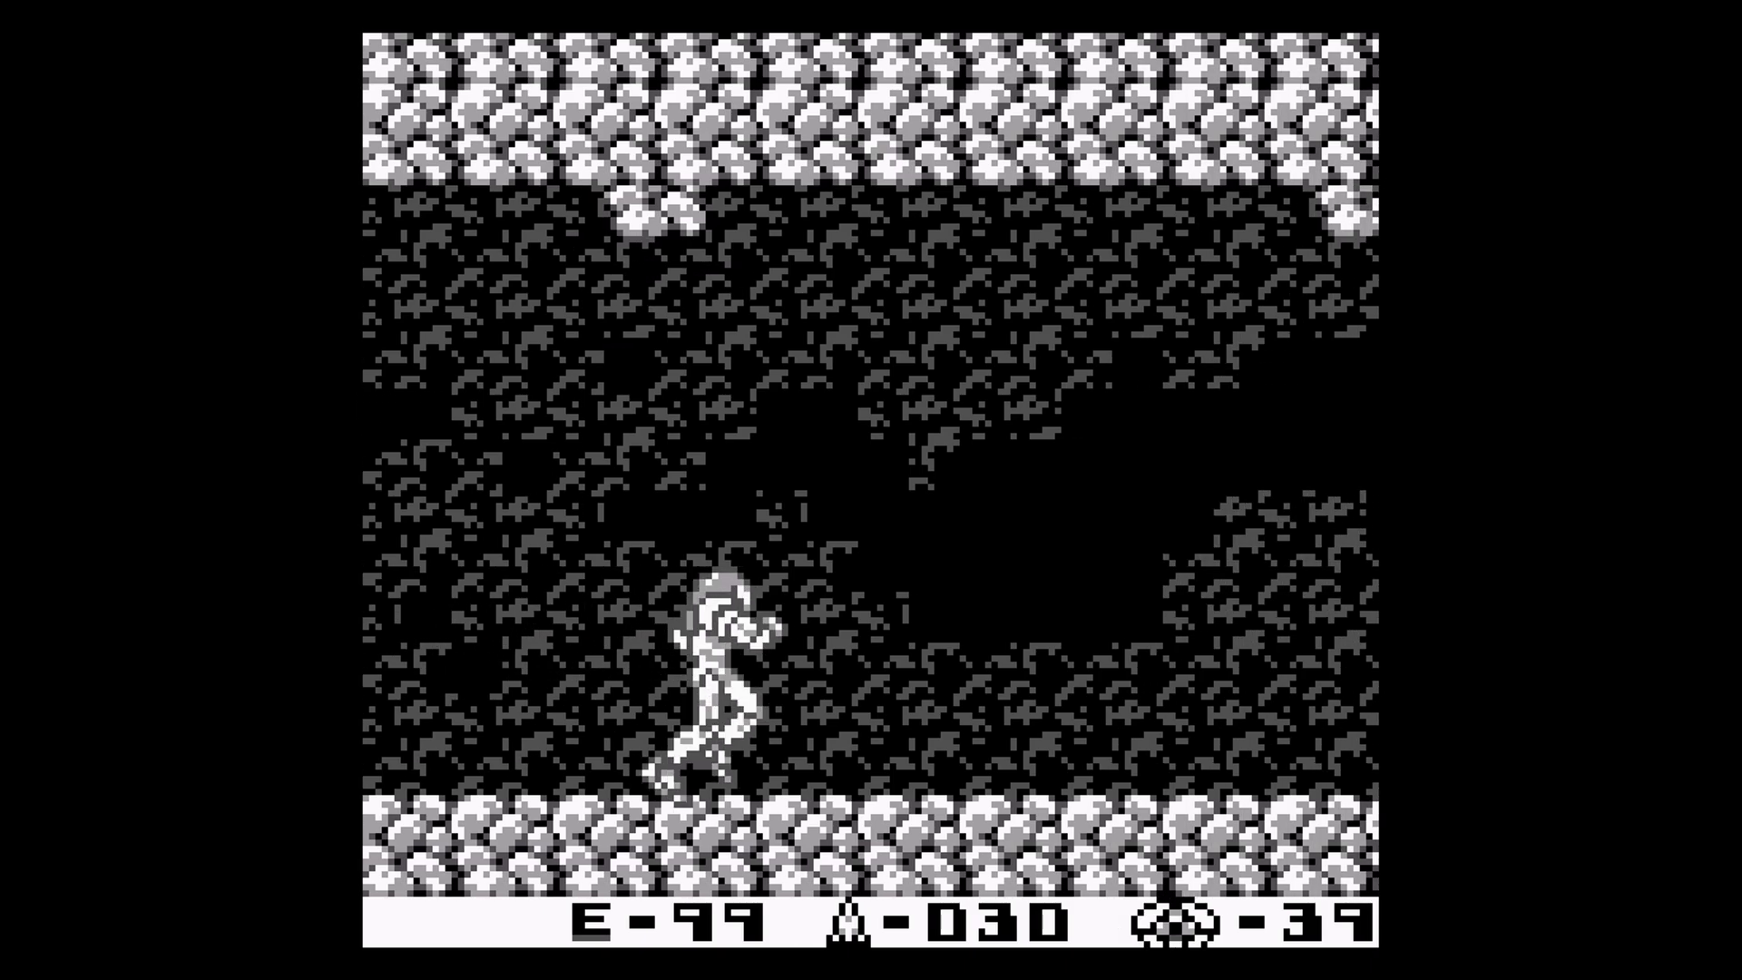
key("Right")
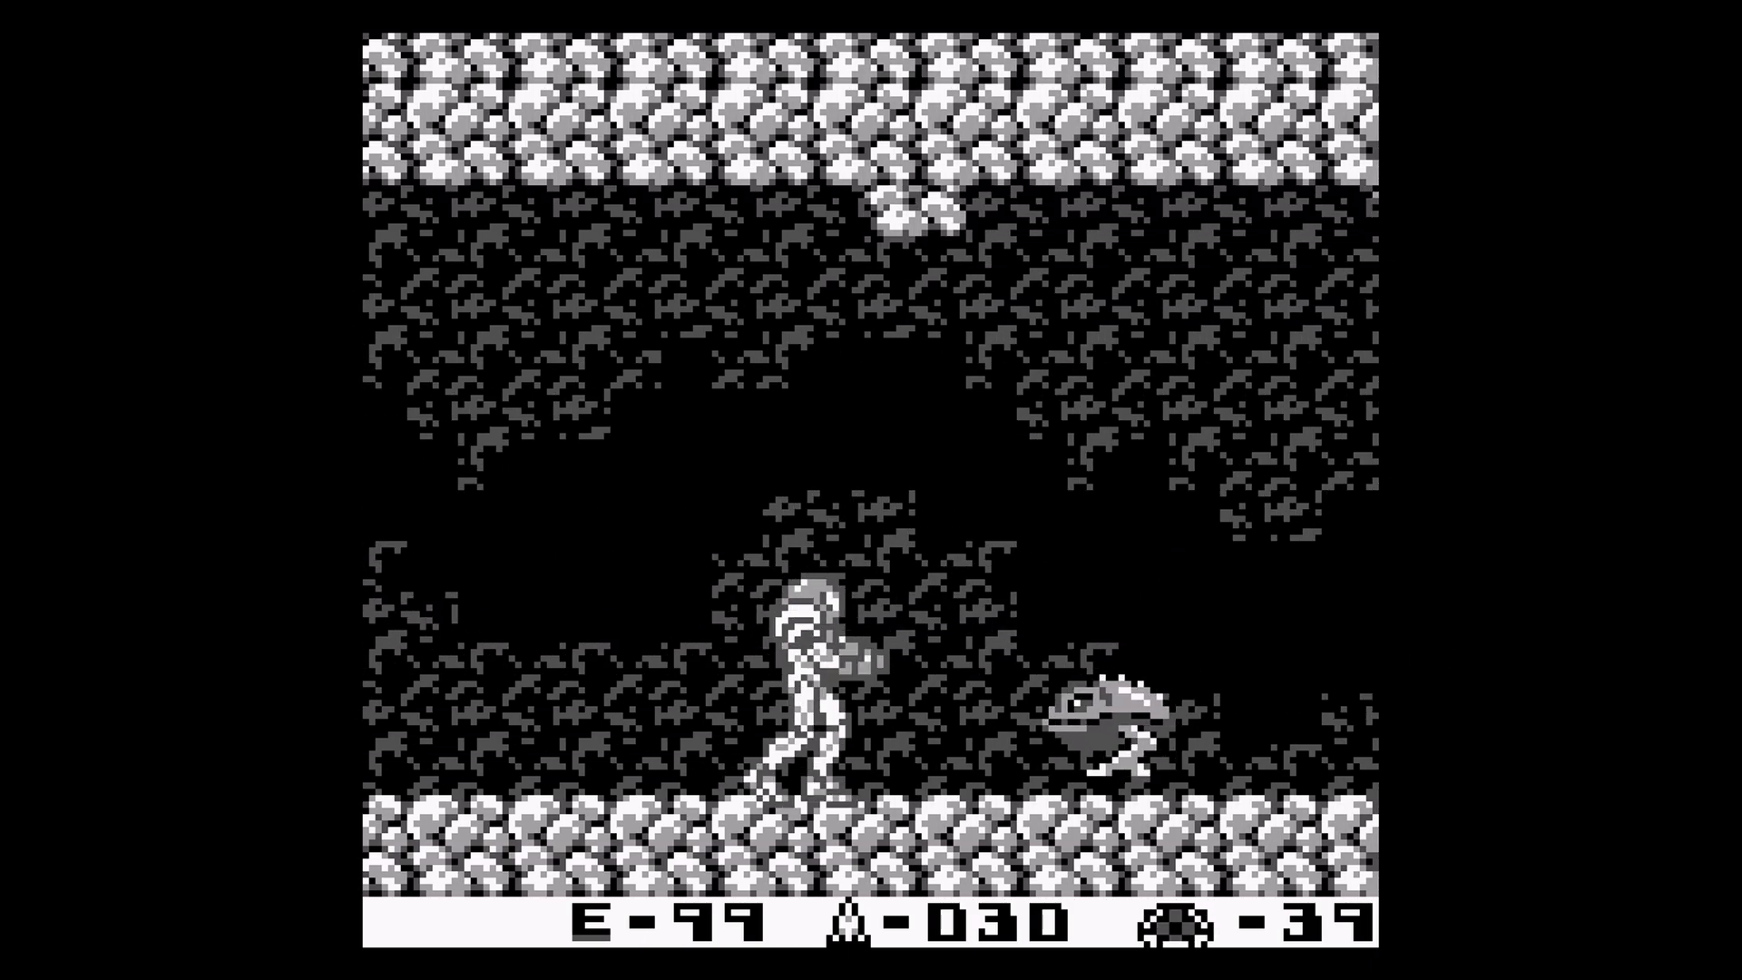
key("x")
key("Right")
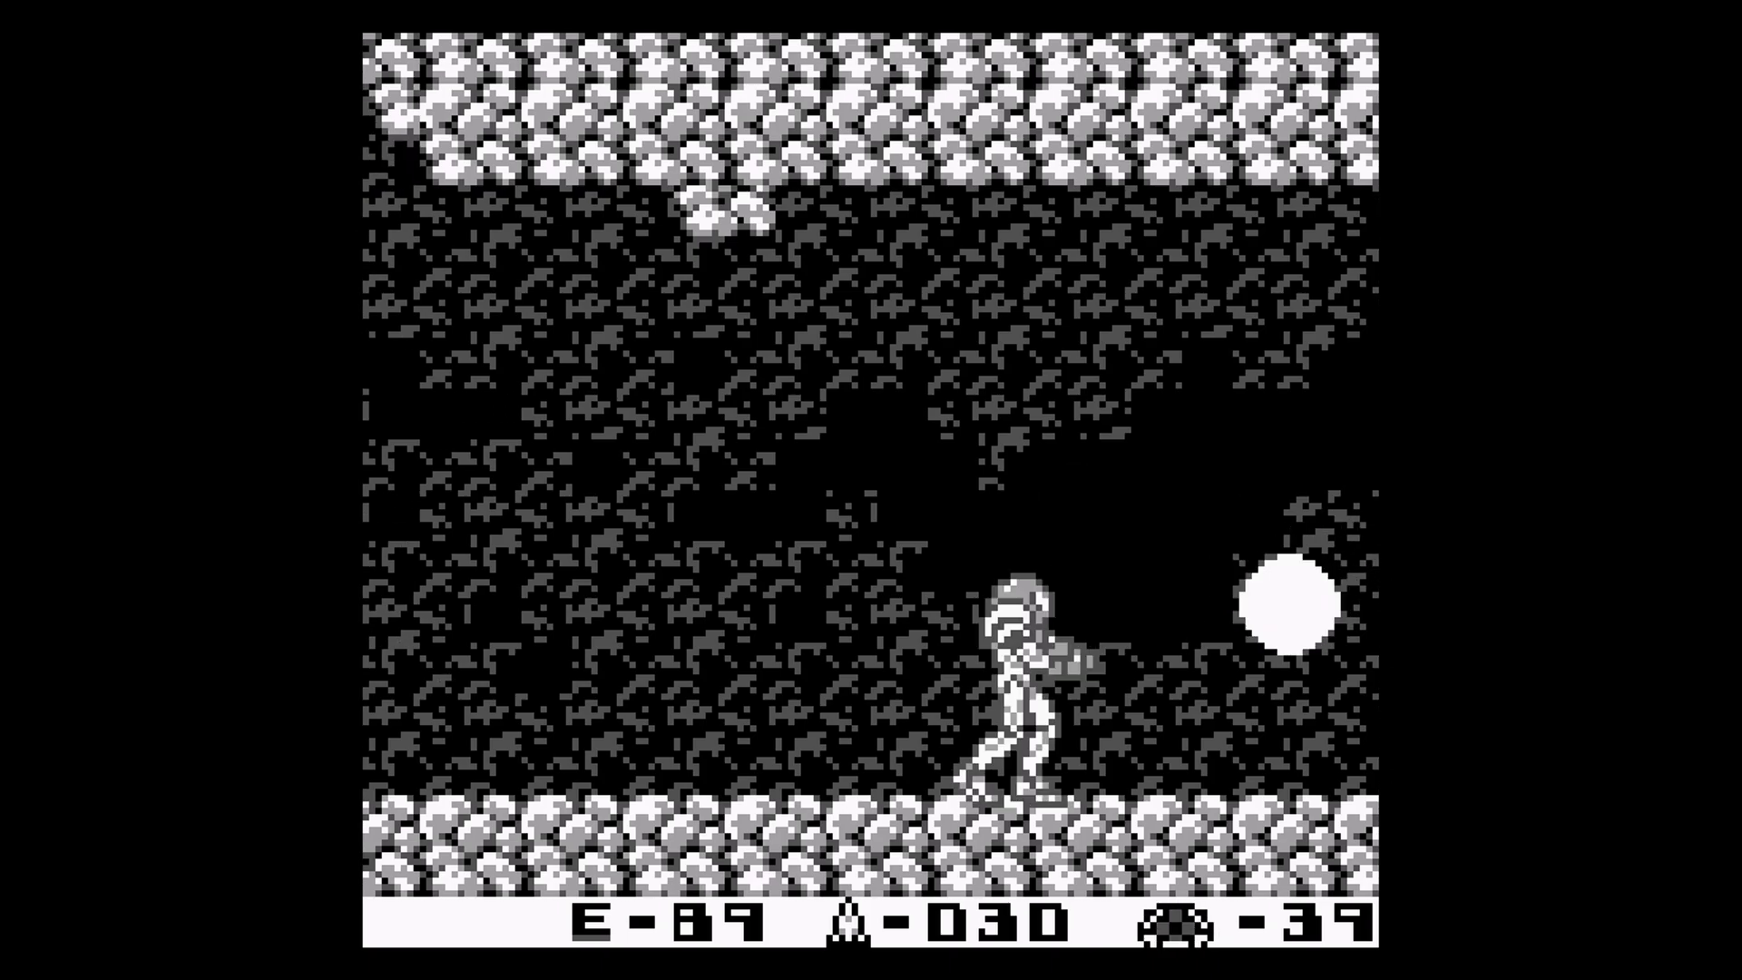
key("x")
key("Right")
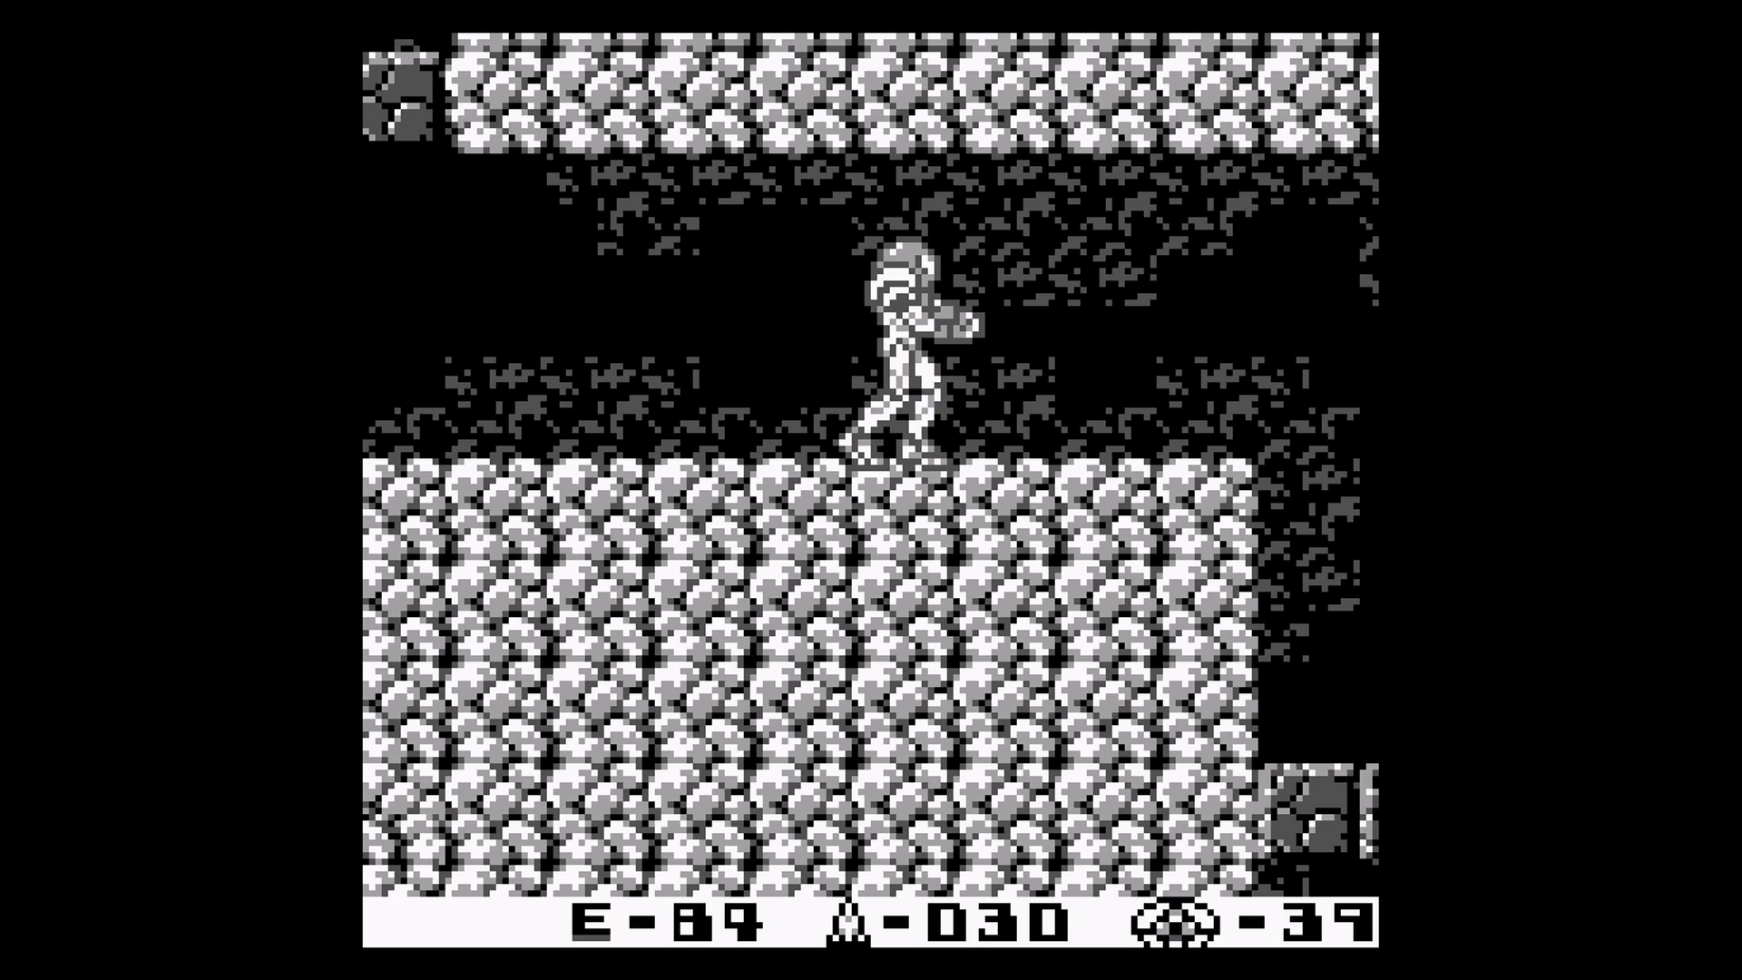
Pause the game and open the core options for the running content.
key("F1")
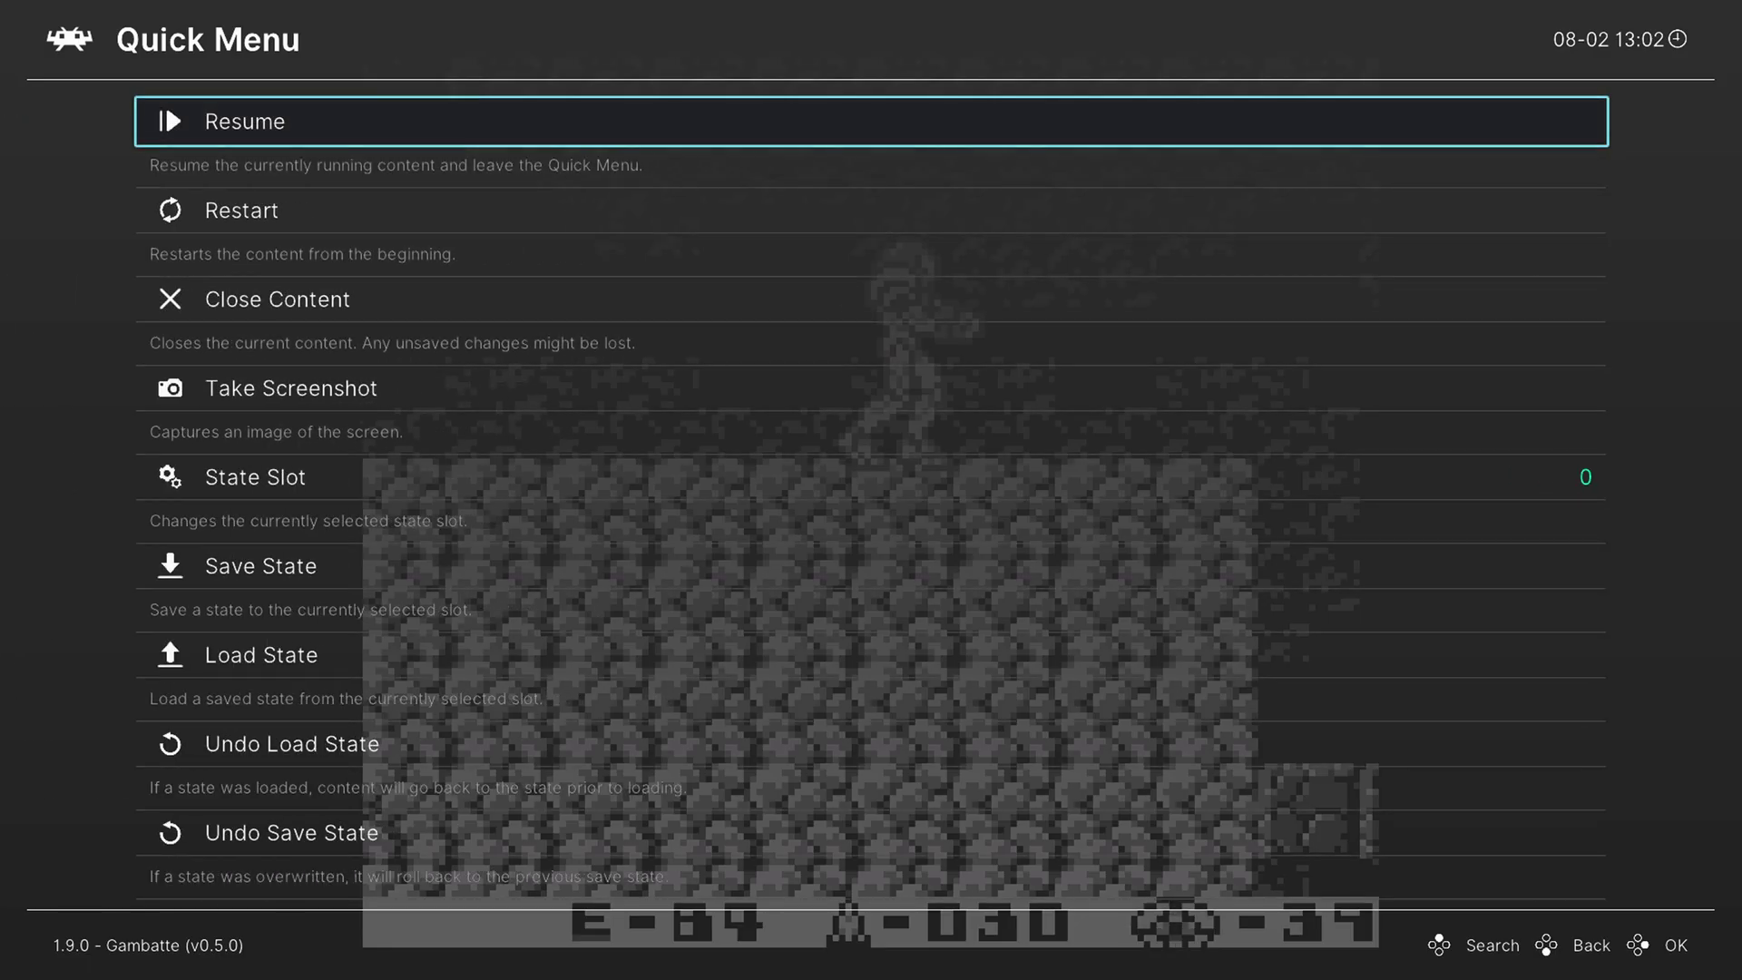
key("Down")
key("Down")
key("Down")
key("Down")
key("Down")
key("Down")
key("Down")
key("Down")
key("Down")
key("Down")
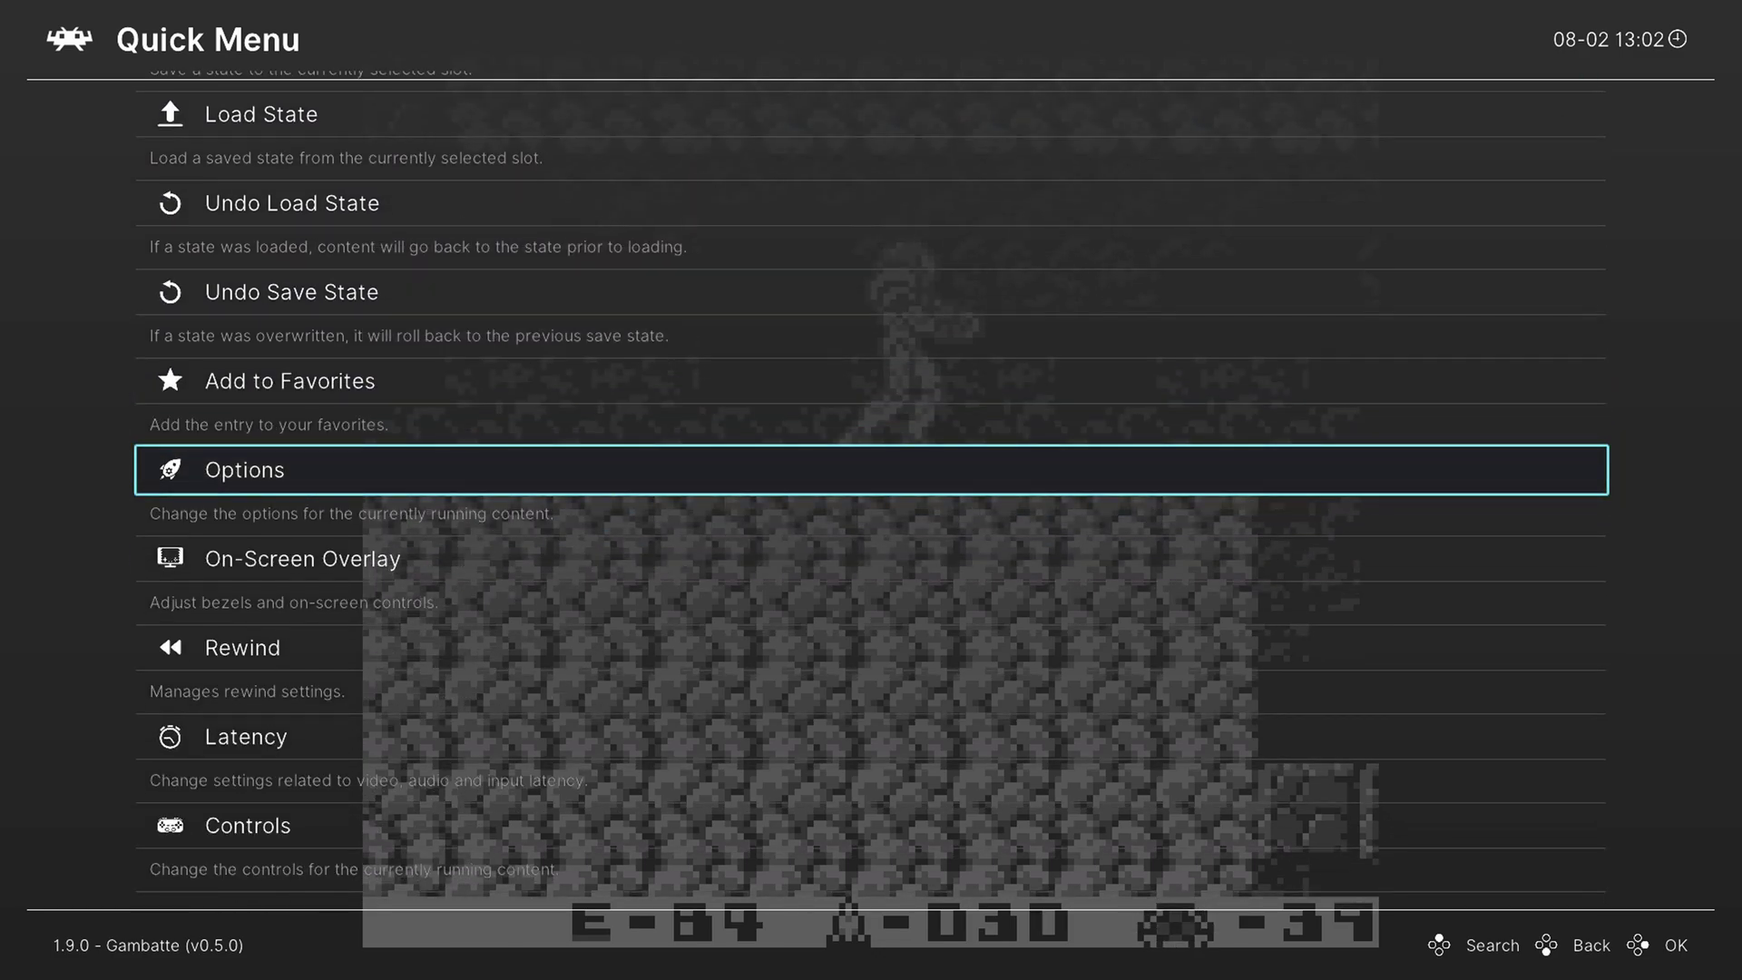
key("Return")
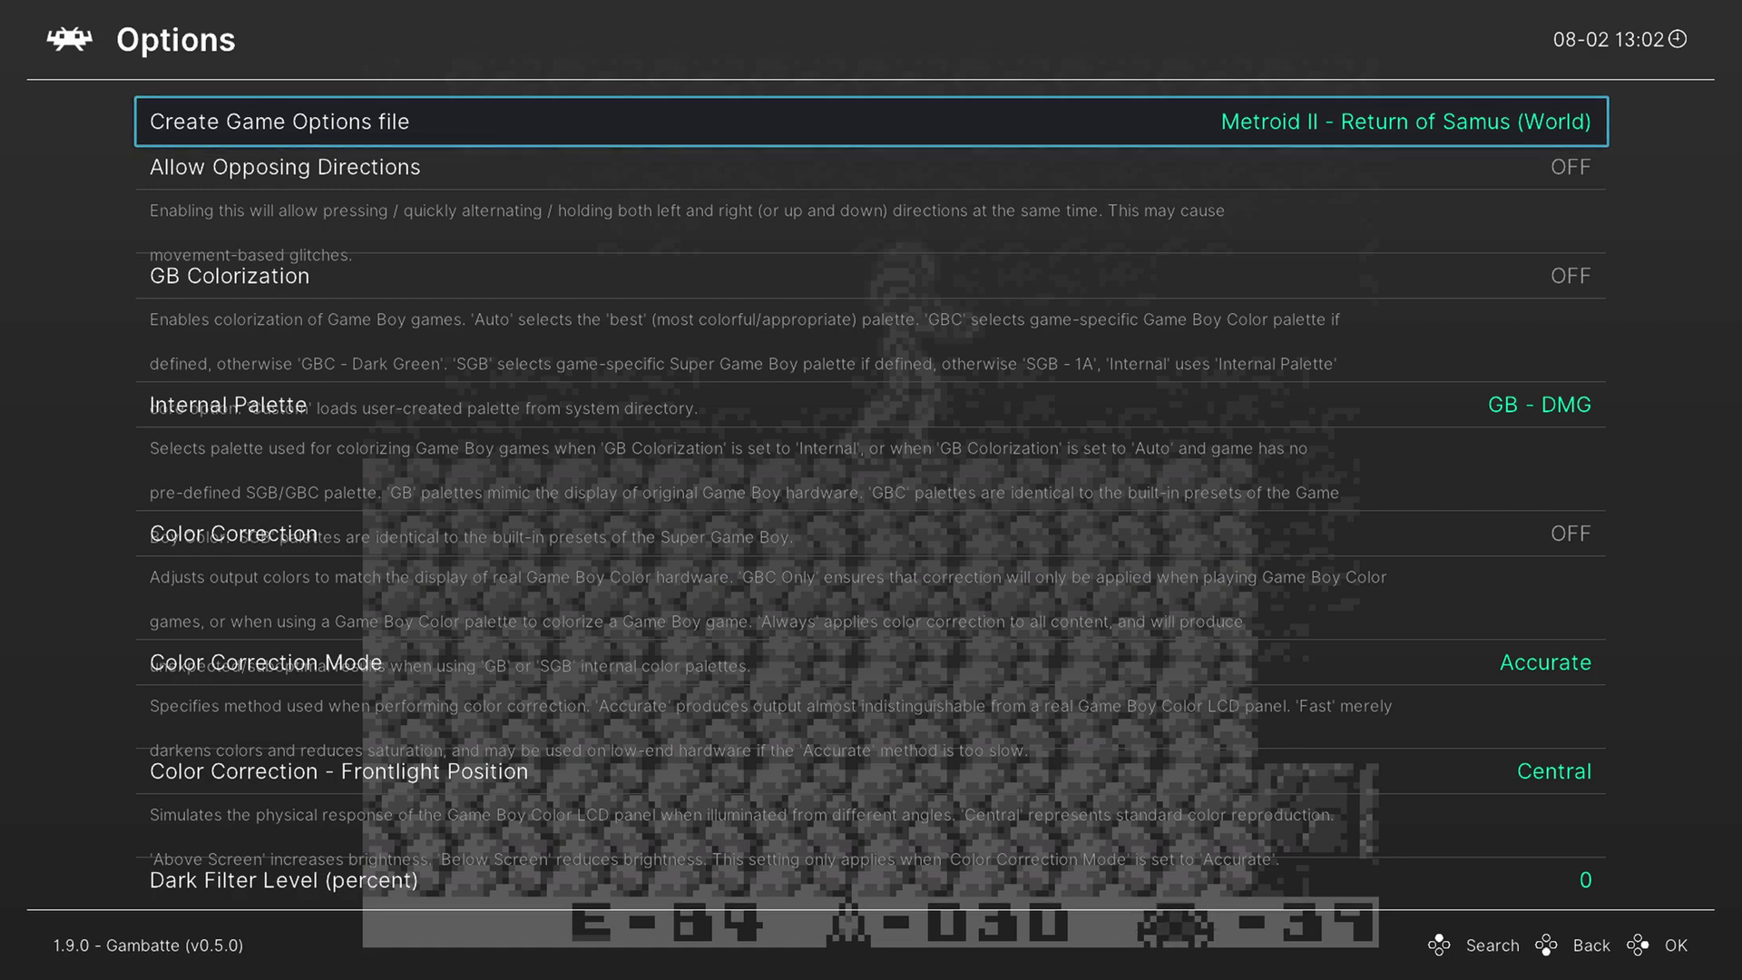
Set GB Colorization to Auto and resume the game to preview the colors.
key("Down")
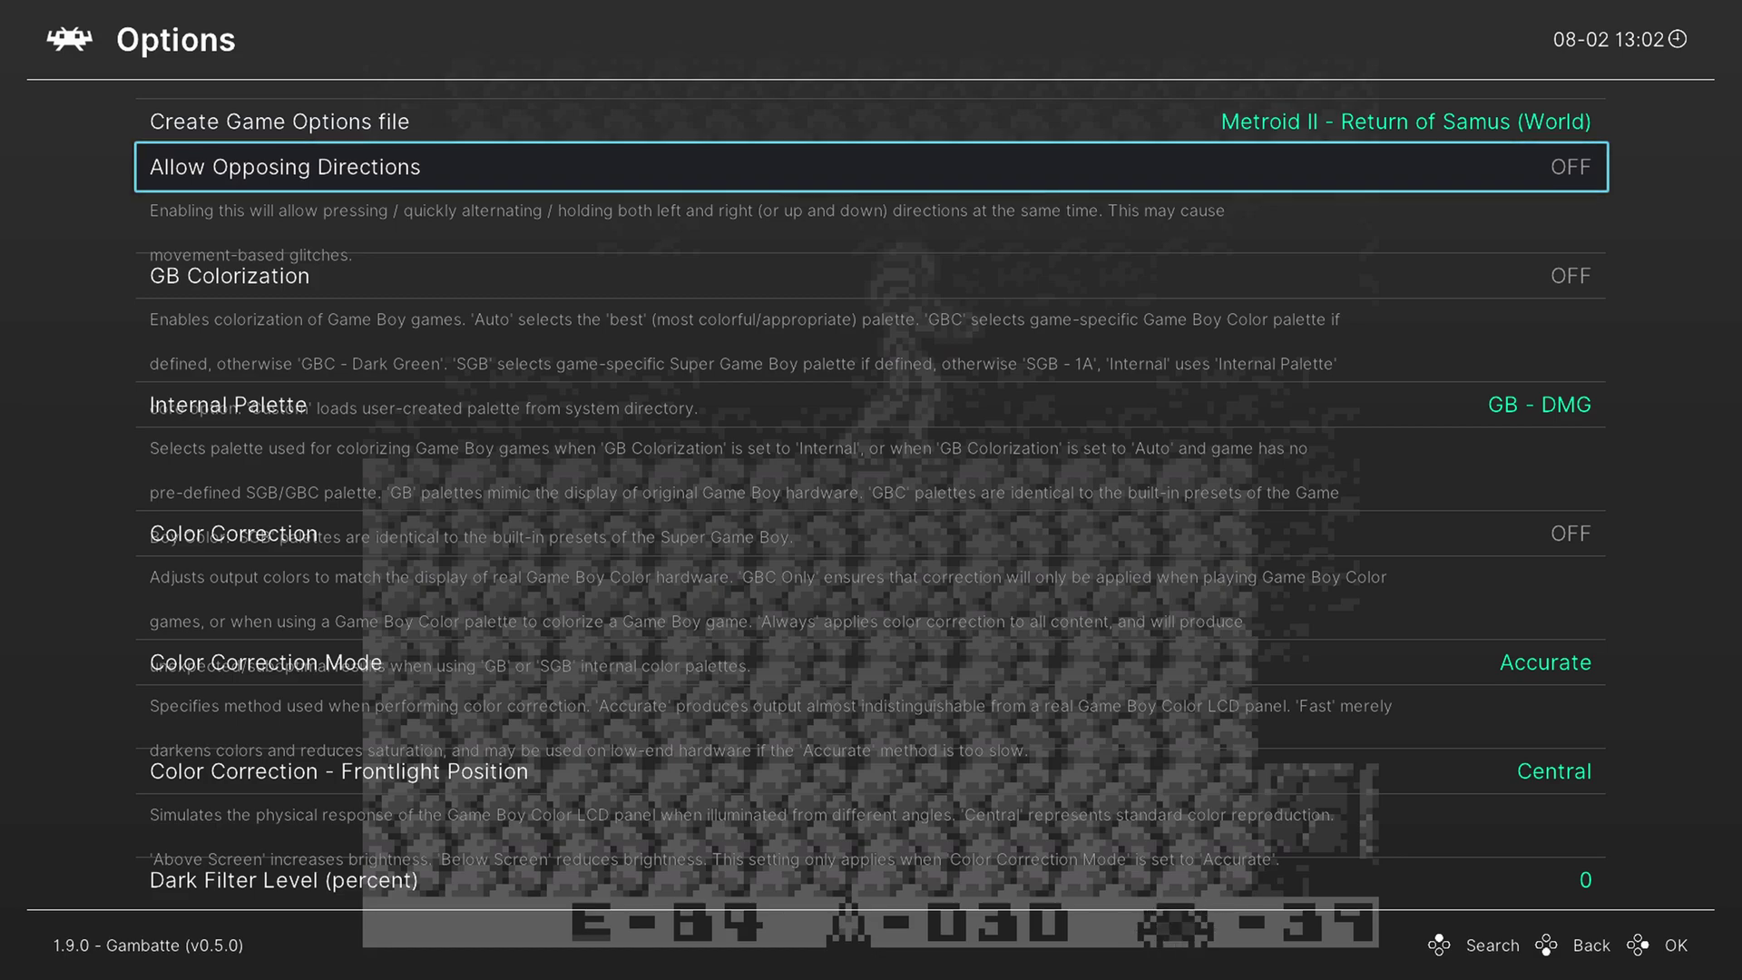
key("Down")
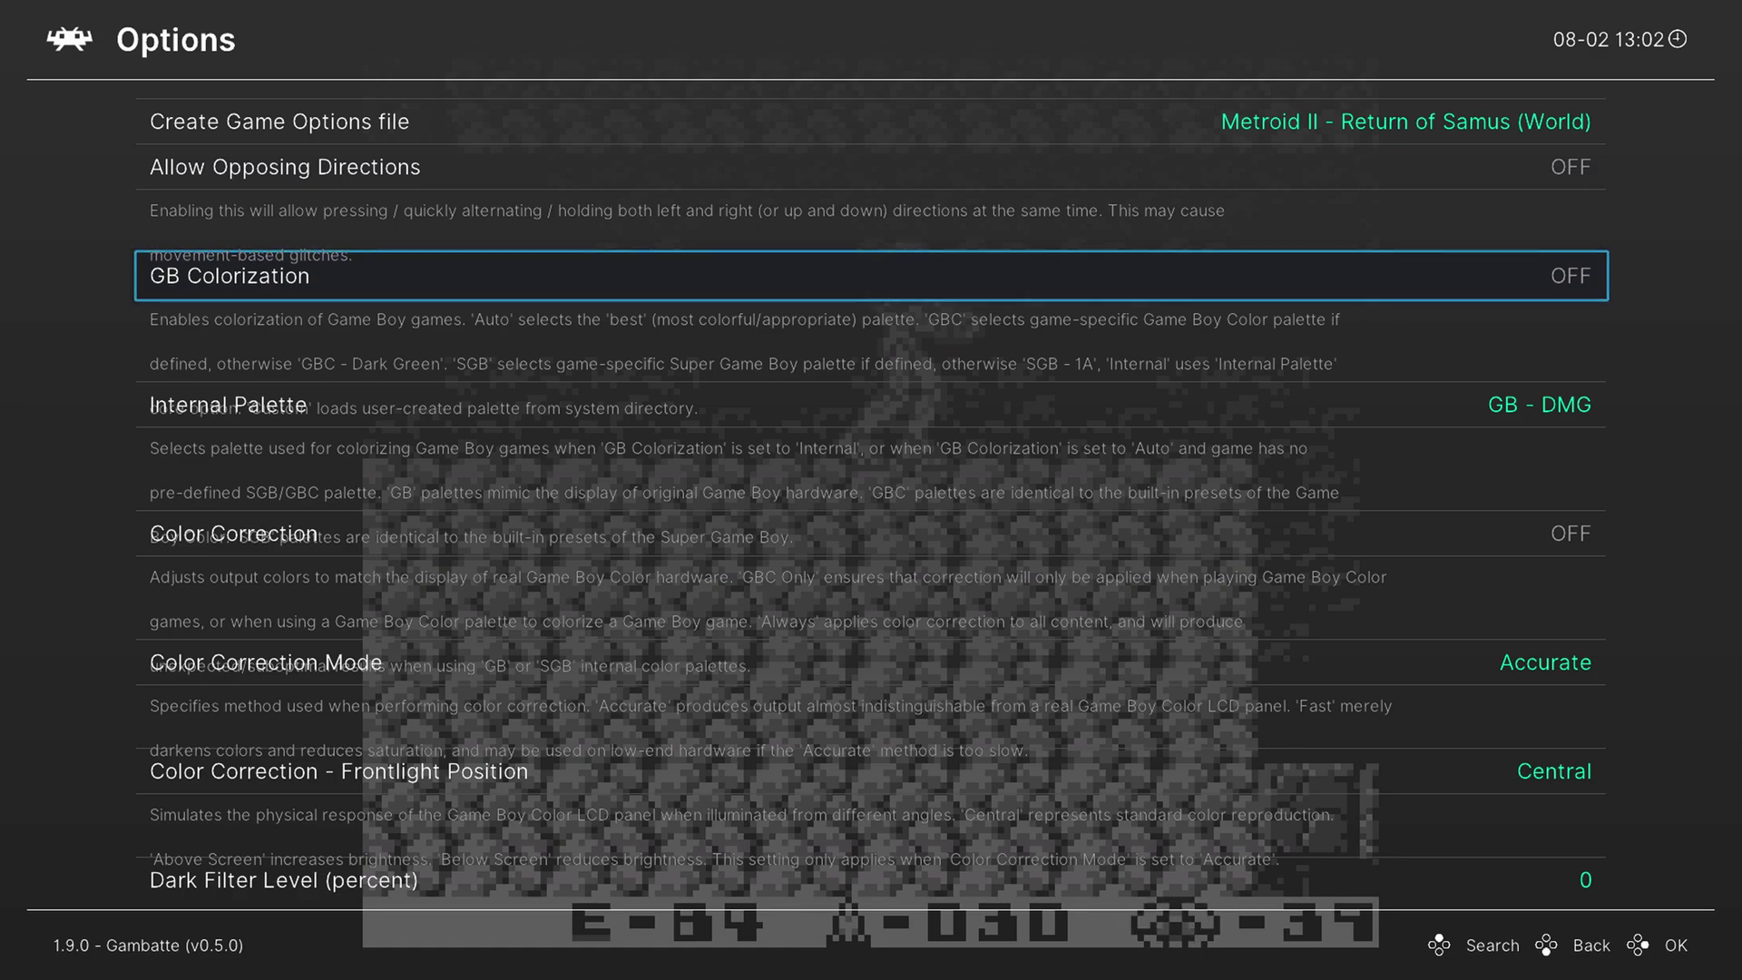
key("Return")
key("Down")
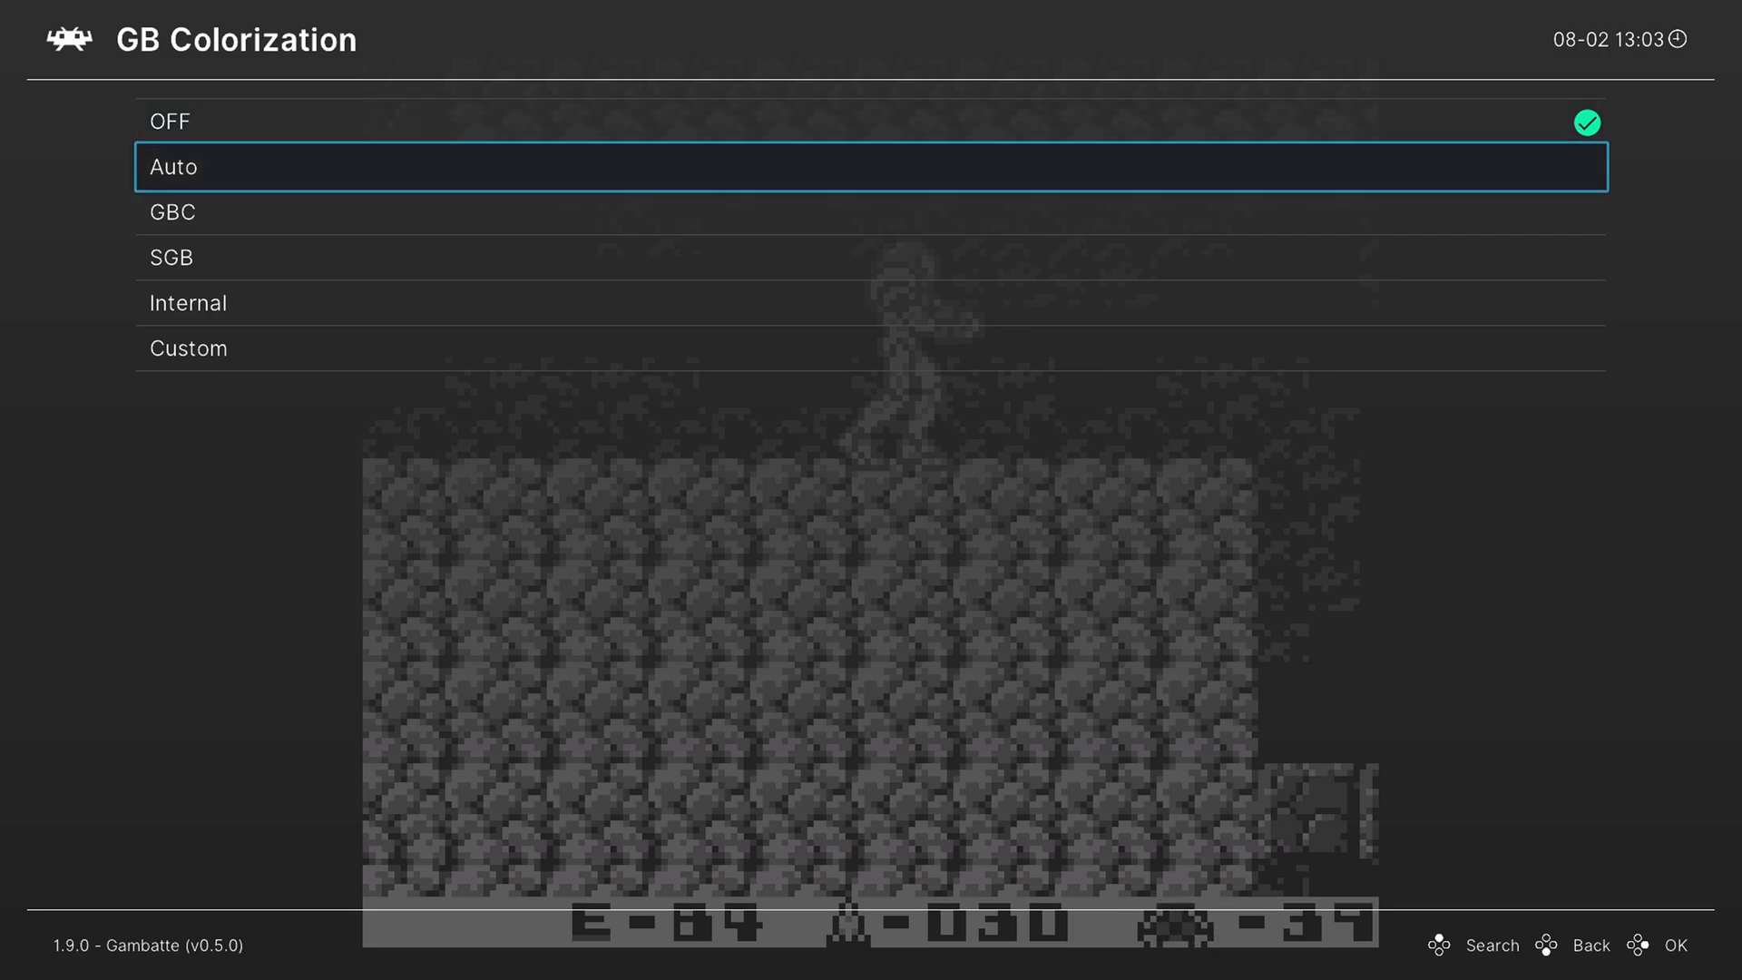
key("Return")
key("F1")
key("Right")
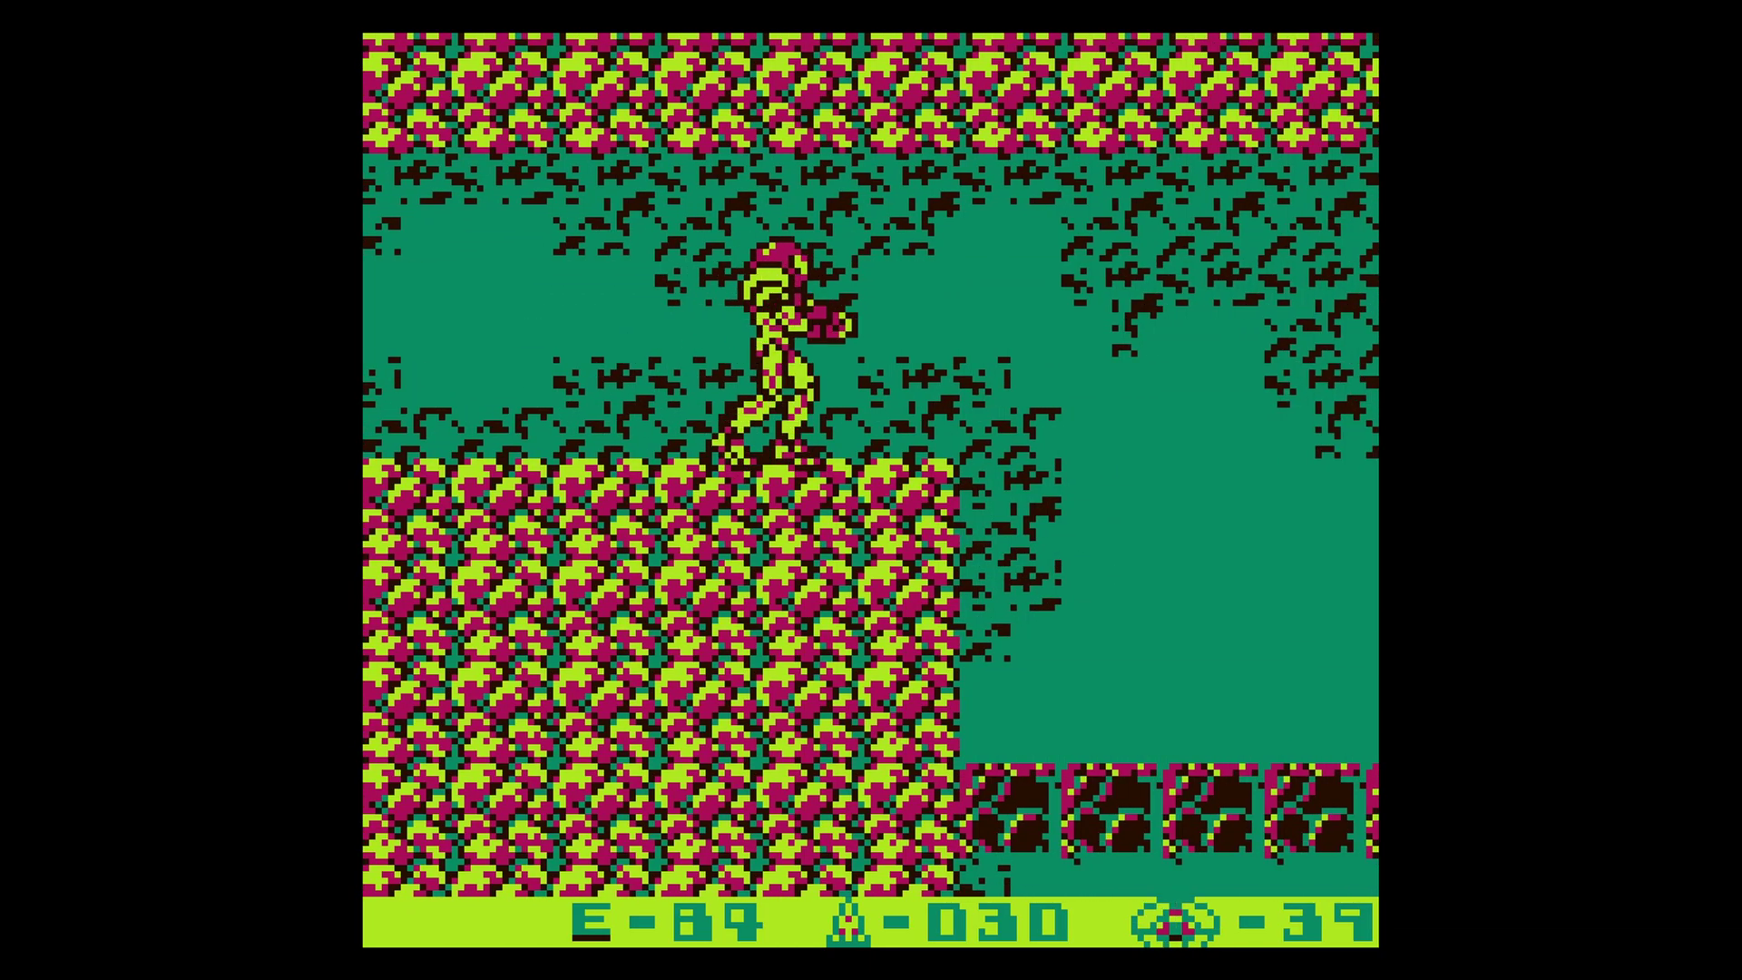
key("z")
Change GB Colorization to GBC and walk Samus left and right in the game to preview it.
key("F1")
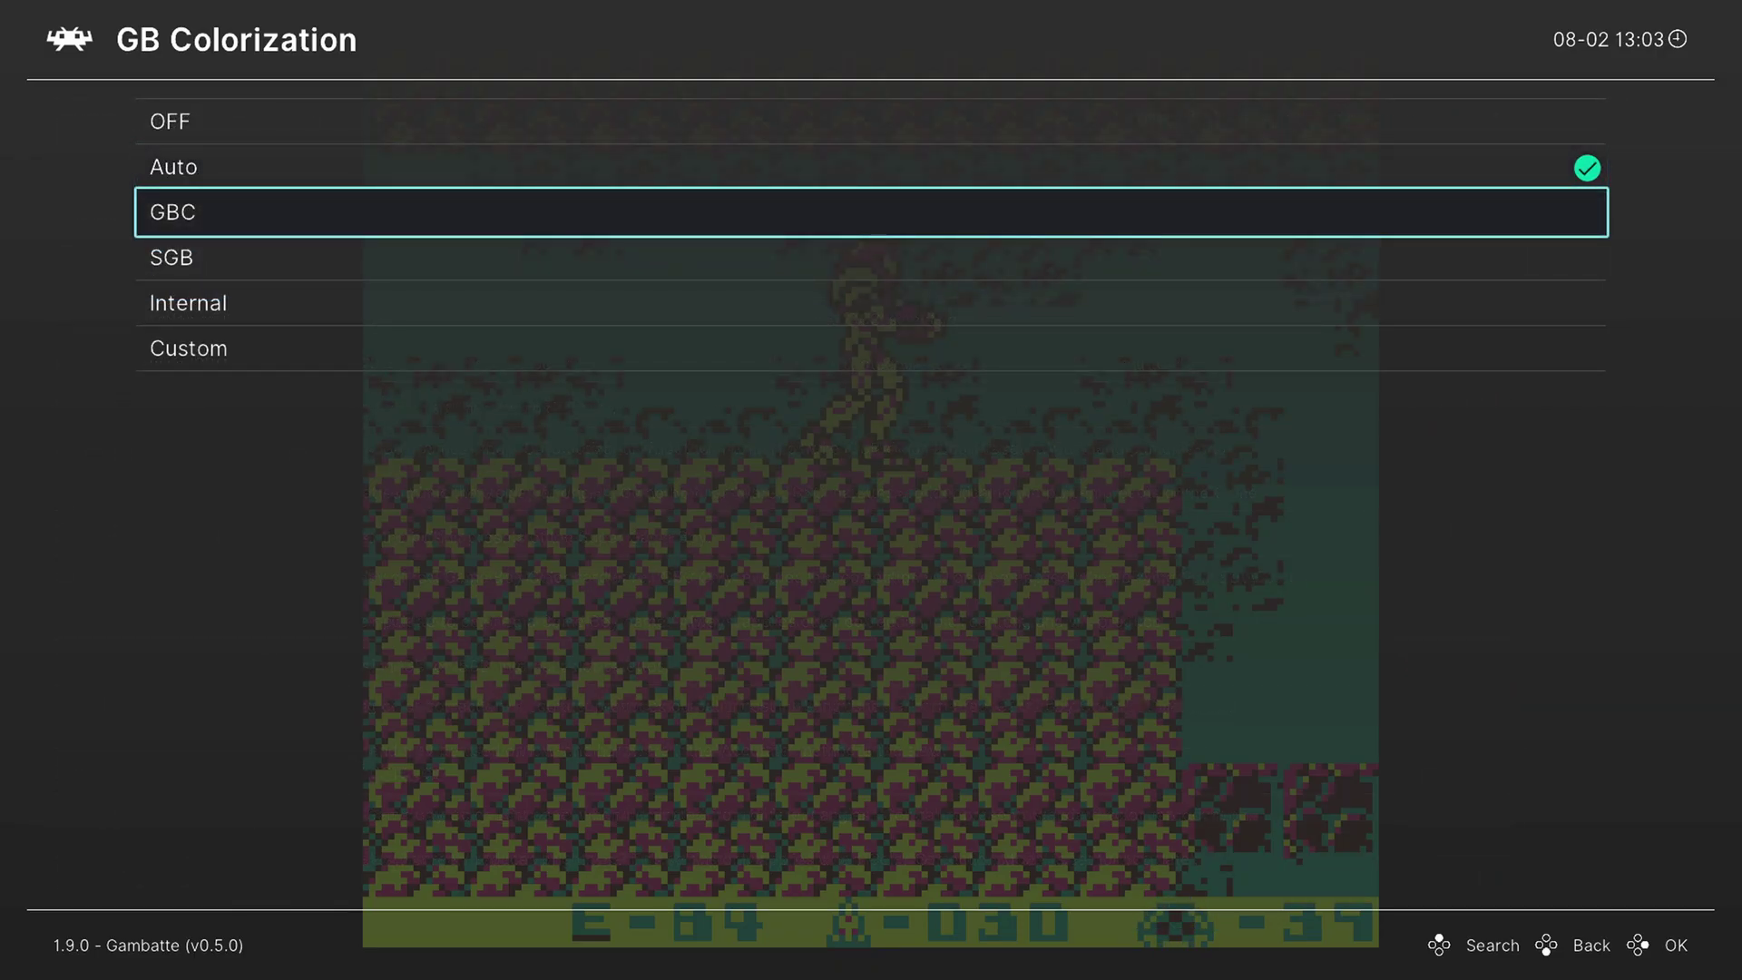
key("Return")
key("F1")
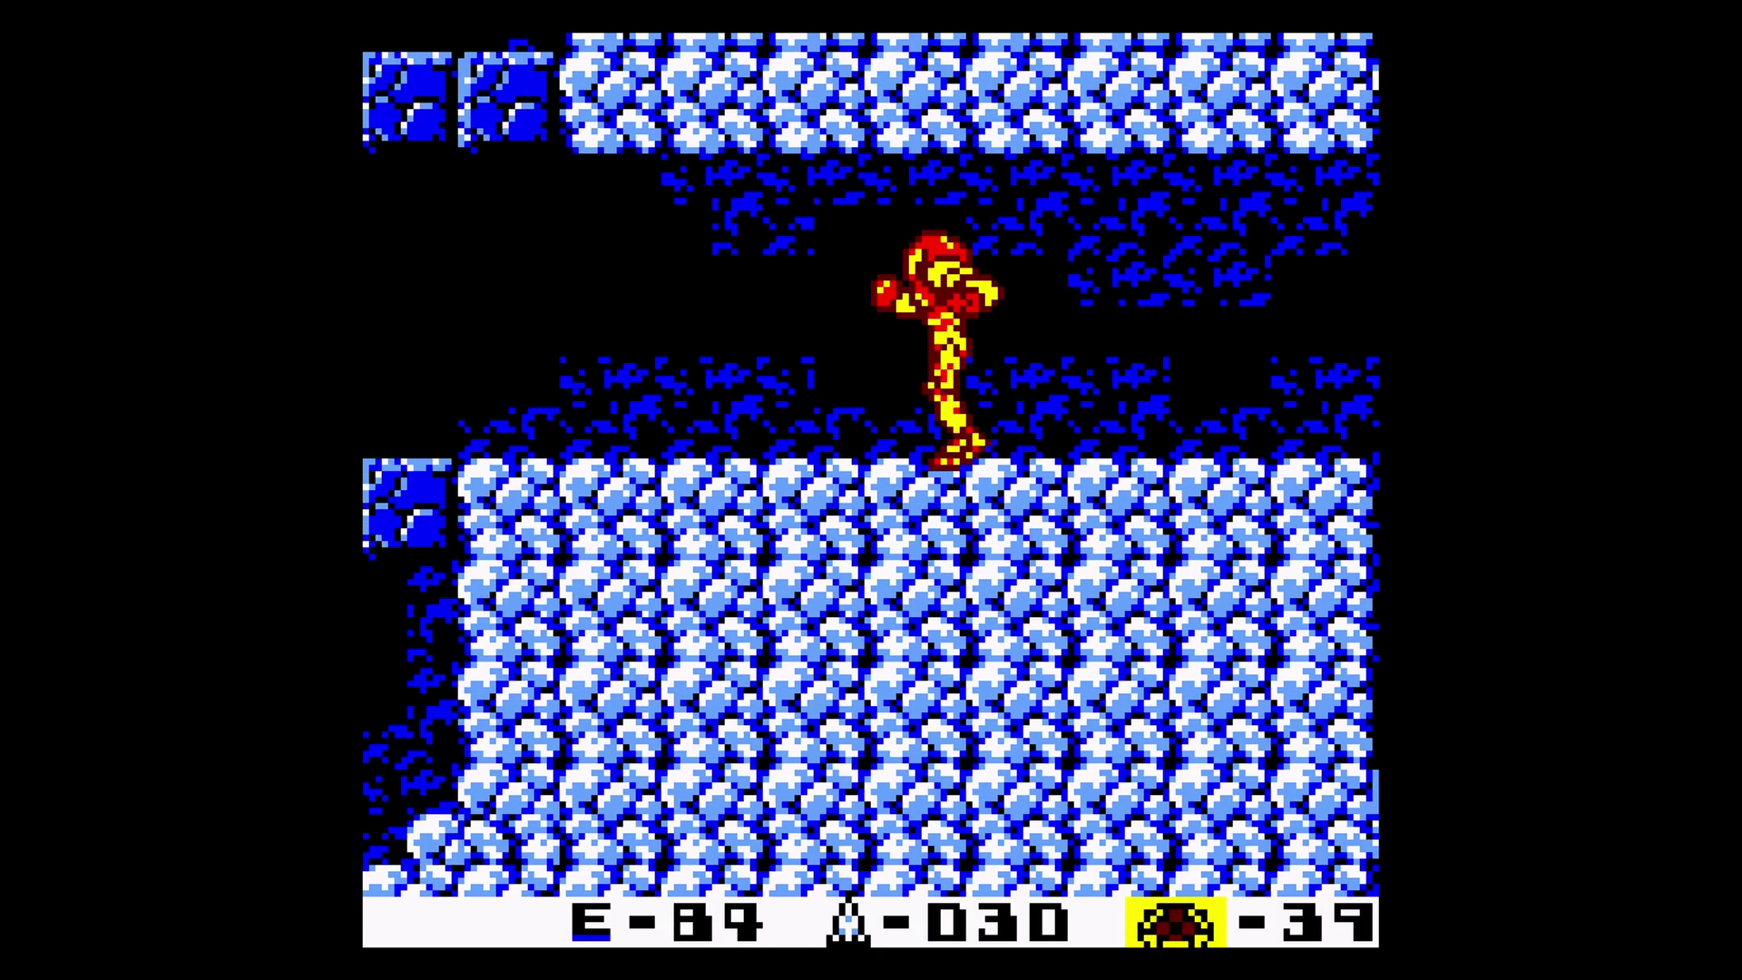
key("Left")
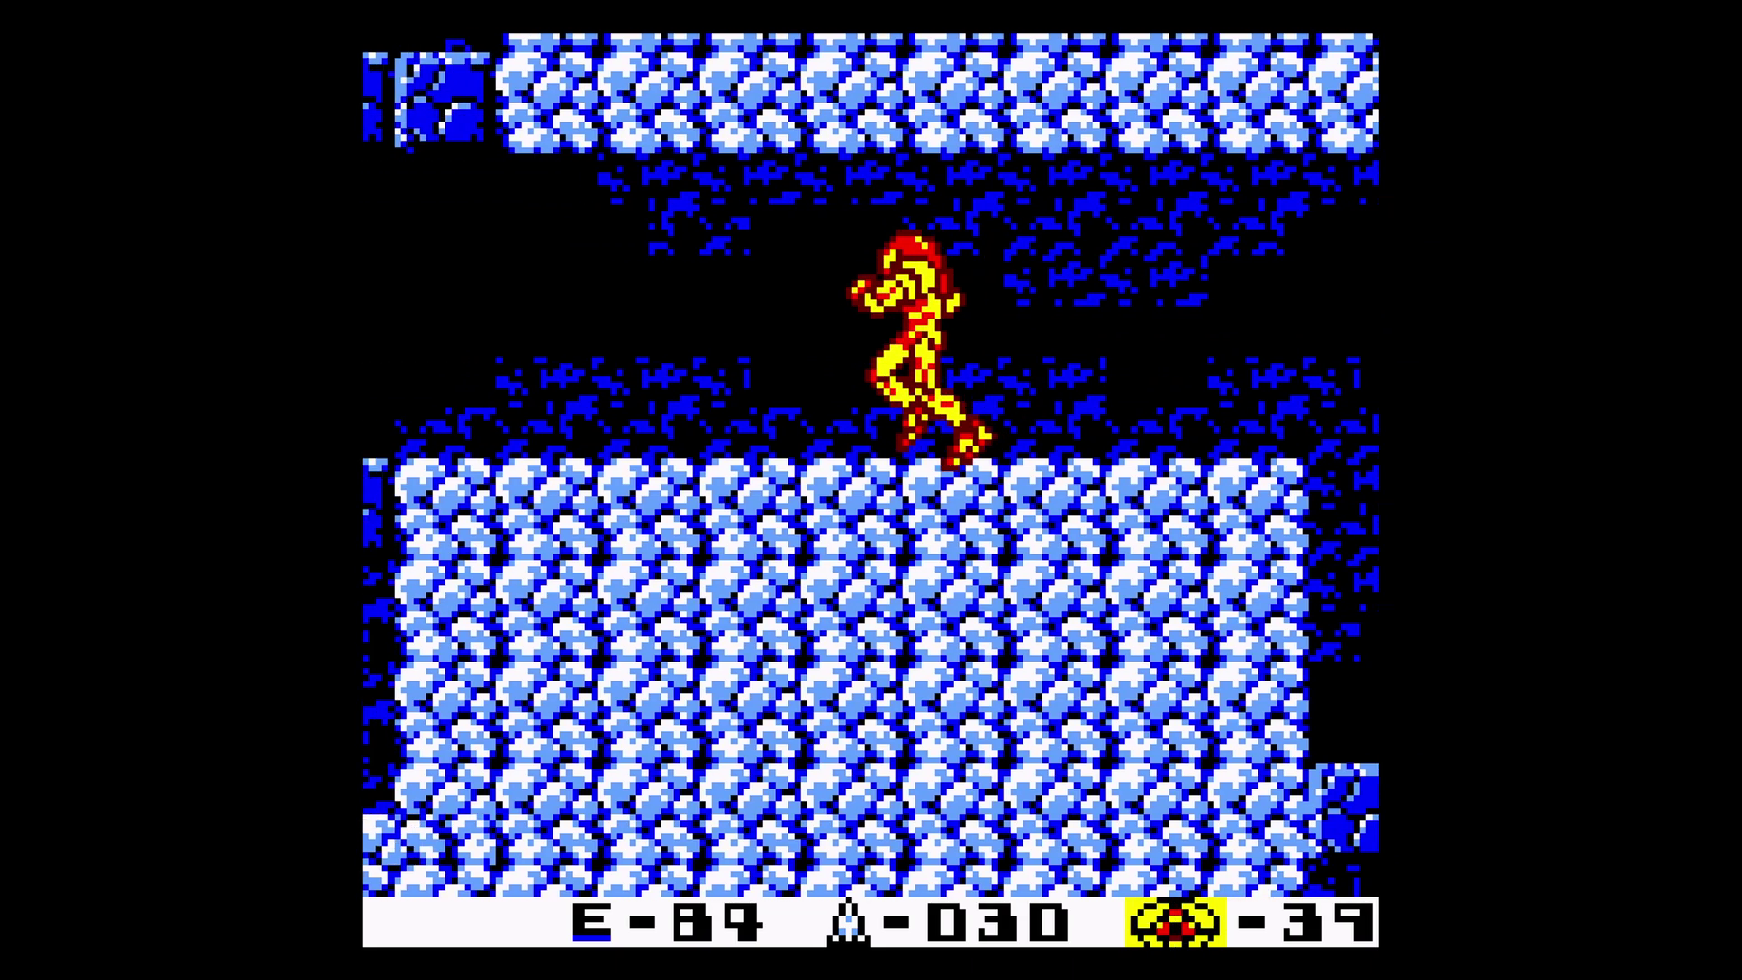
key("Right")
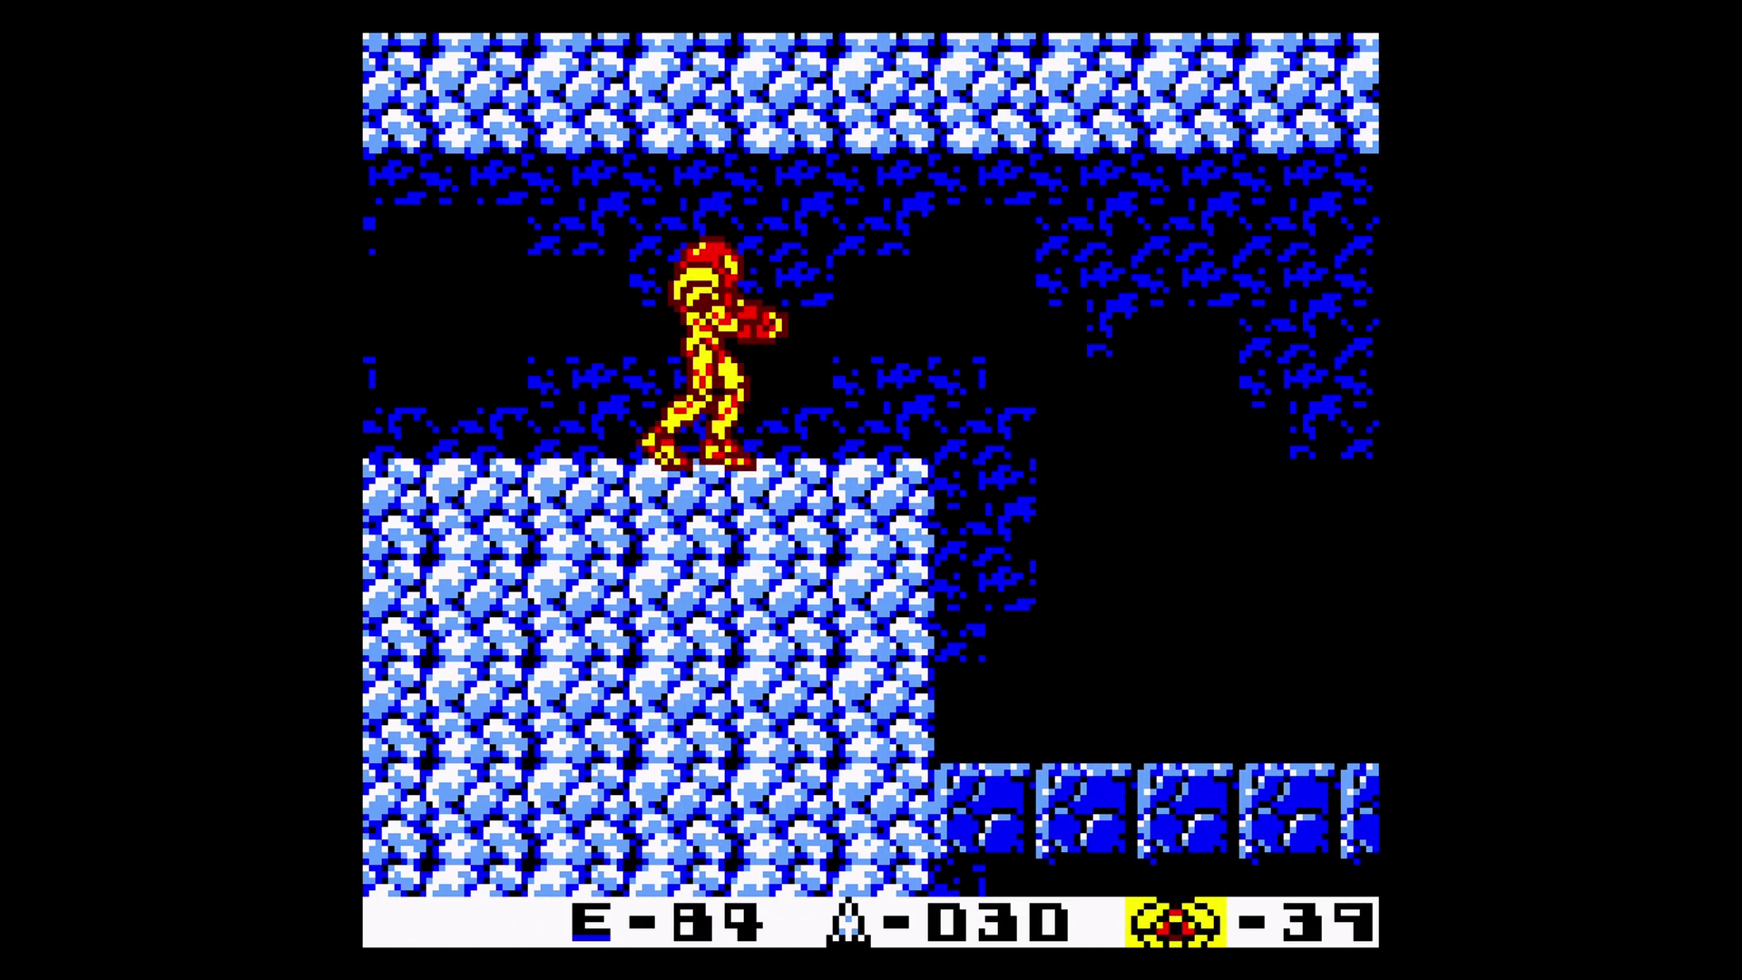
Switch GB Colorization to SGB and resume the game to try out the palette.
key("F1")
key("Return")
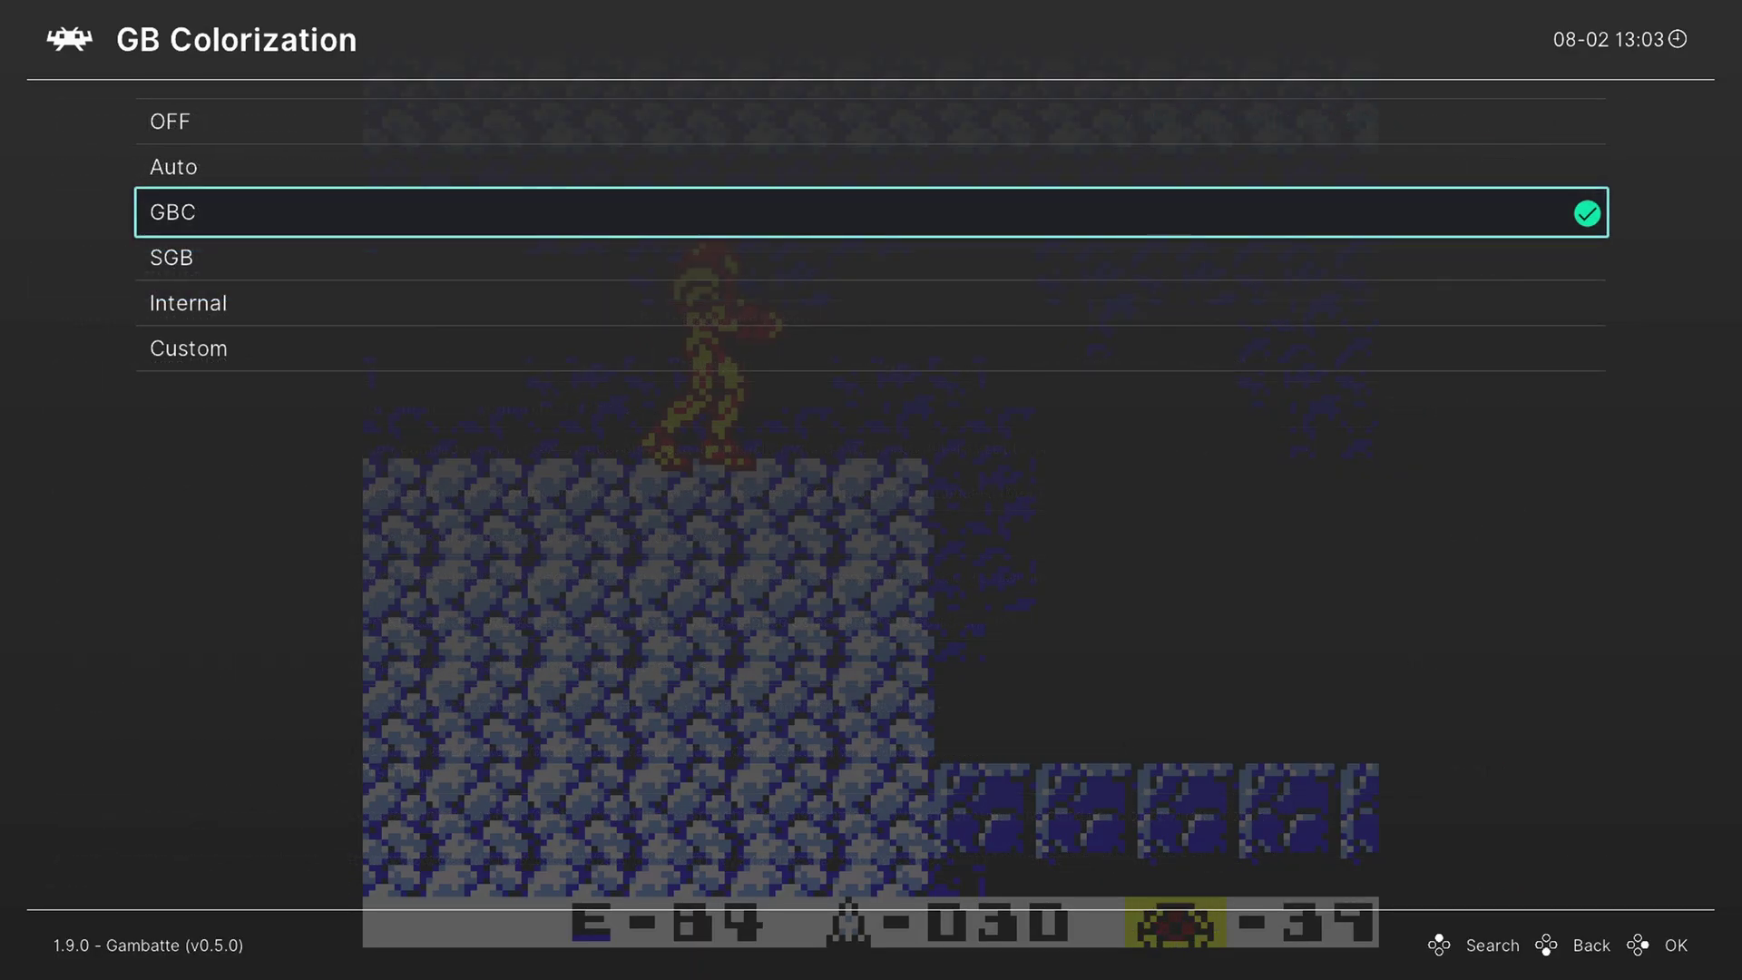
key("Return")
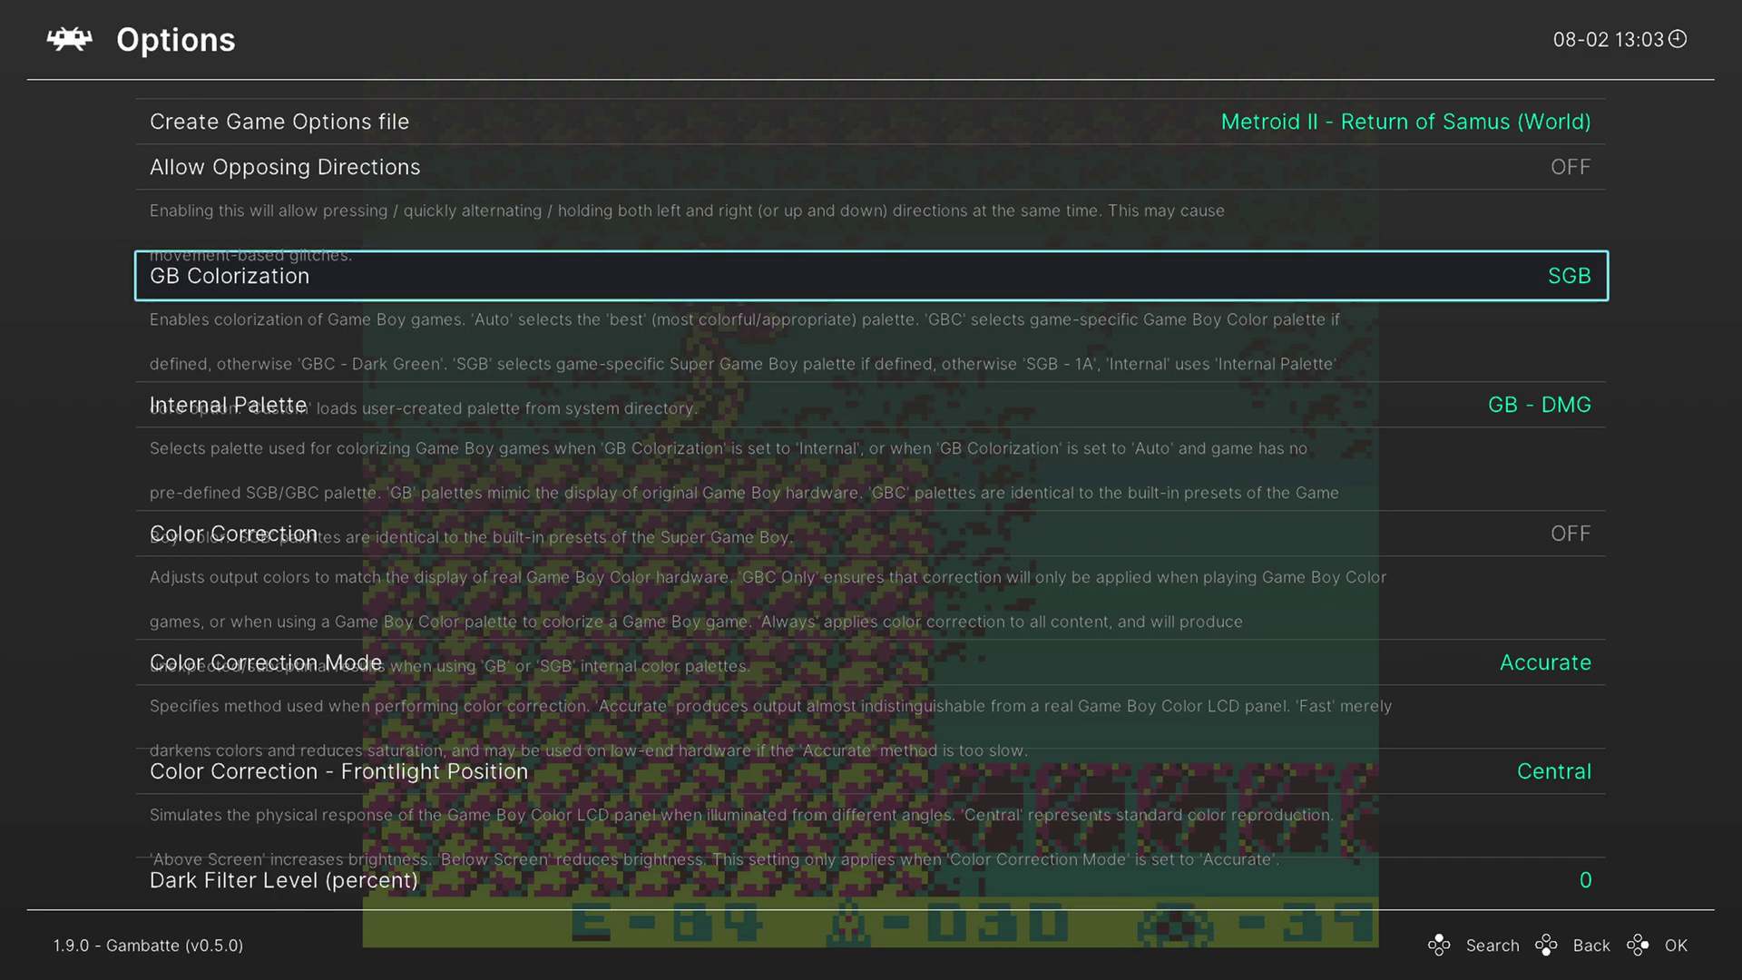
key("F1")
key("Right")
key("z")
Set GB Colorization to Internal and move Samus through the cave to preview the palette.
key("F1")
key("Return")
key("Down")
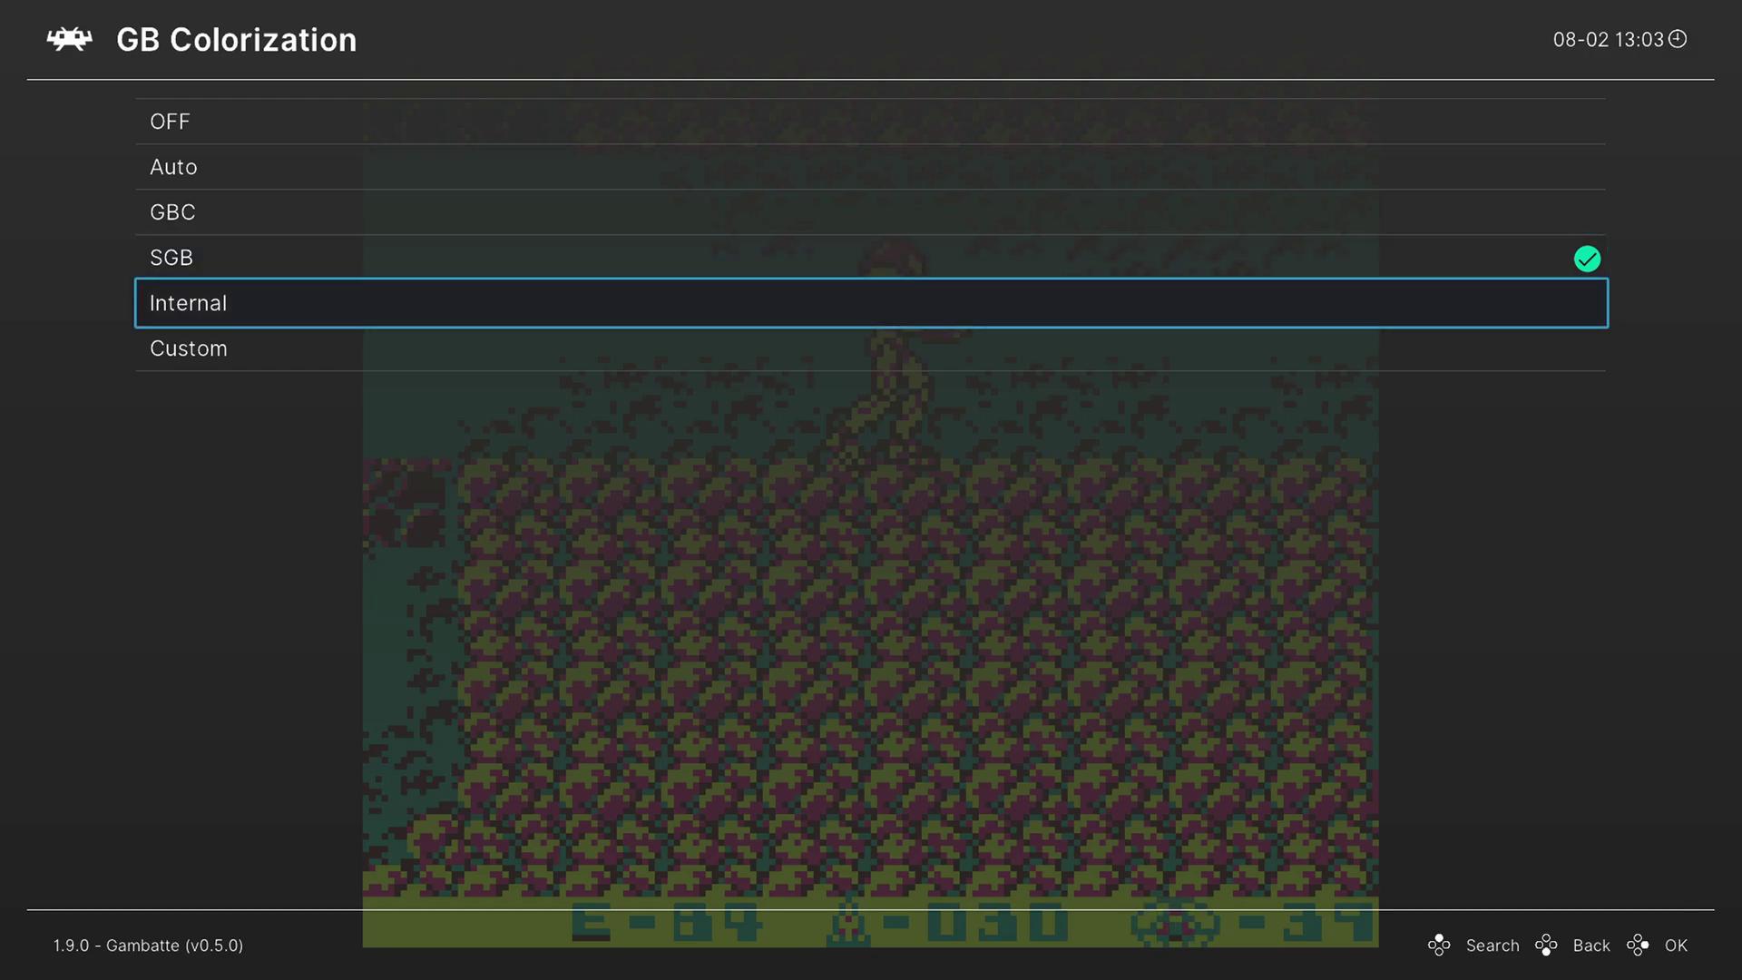
key("Return")
key("F1")
key("Right")
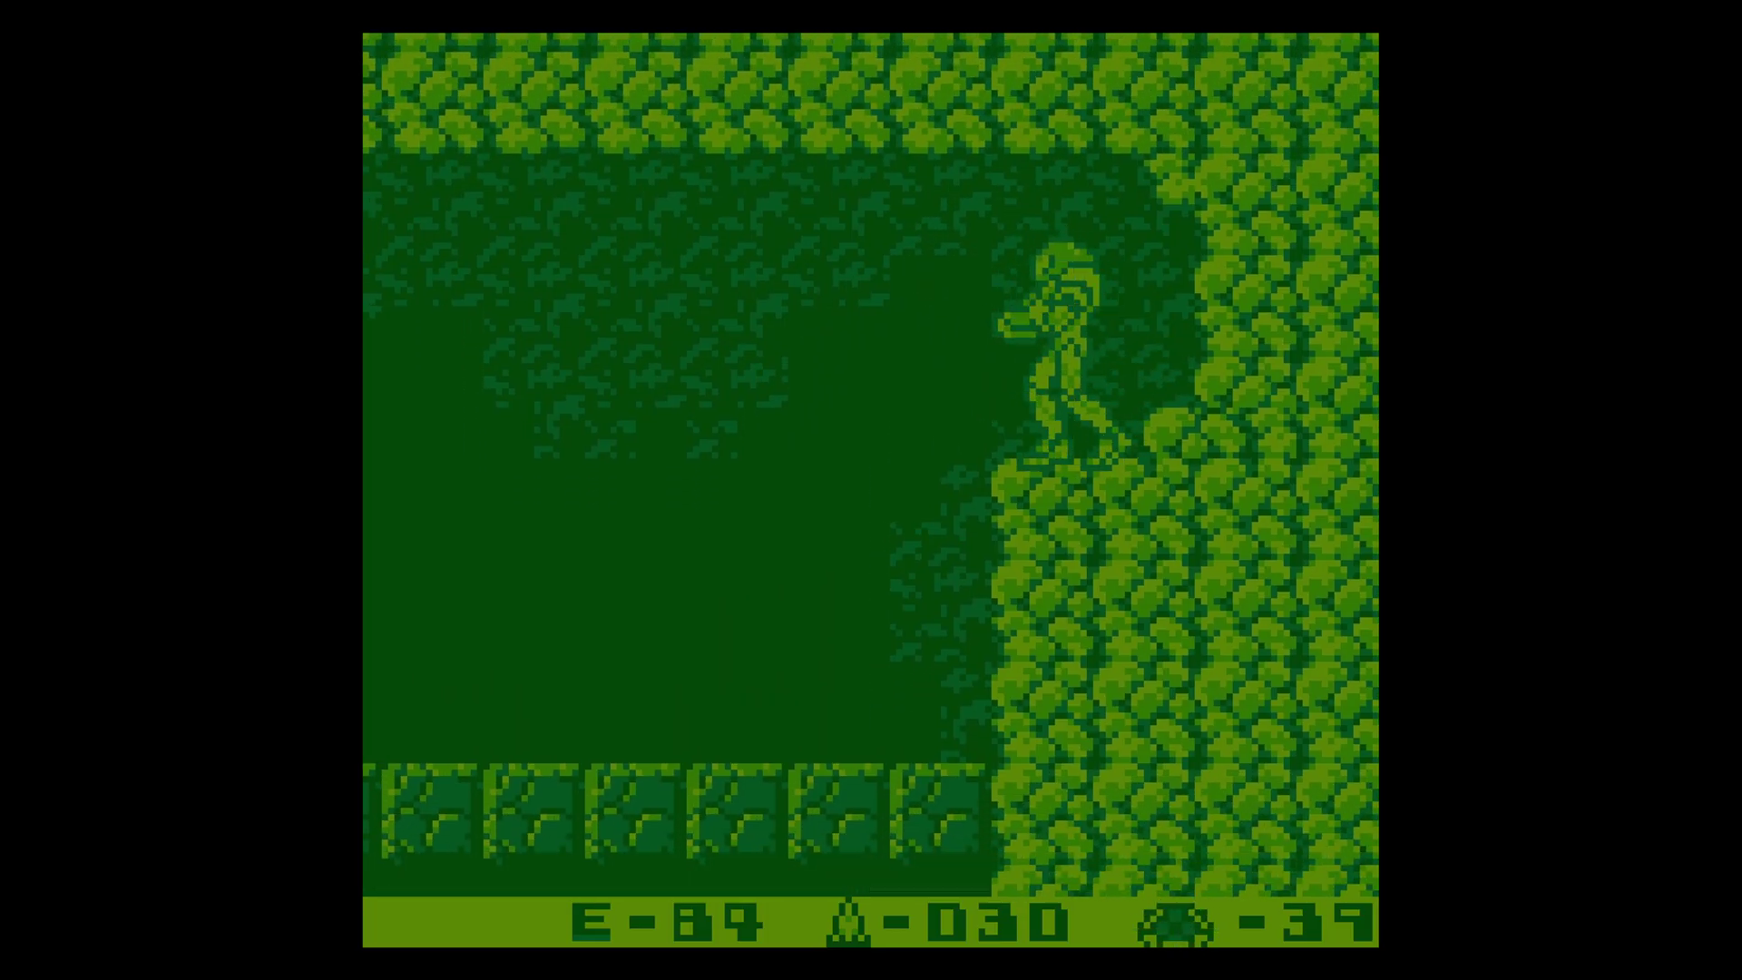
Return to the core options and set GB Colorization to Custom.
key("F1")
key("Return")
key("Down")
key("Return")
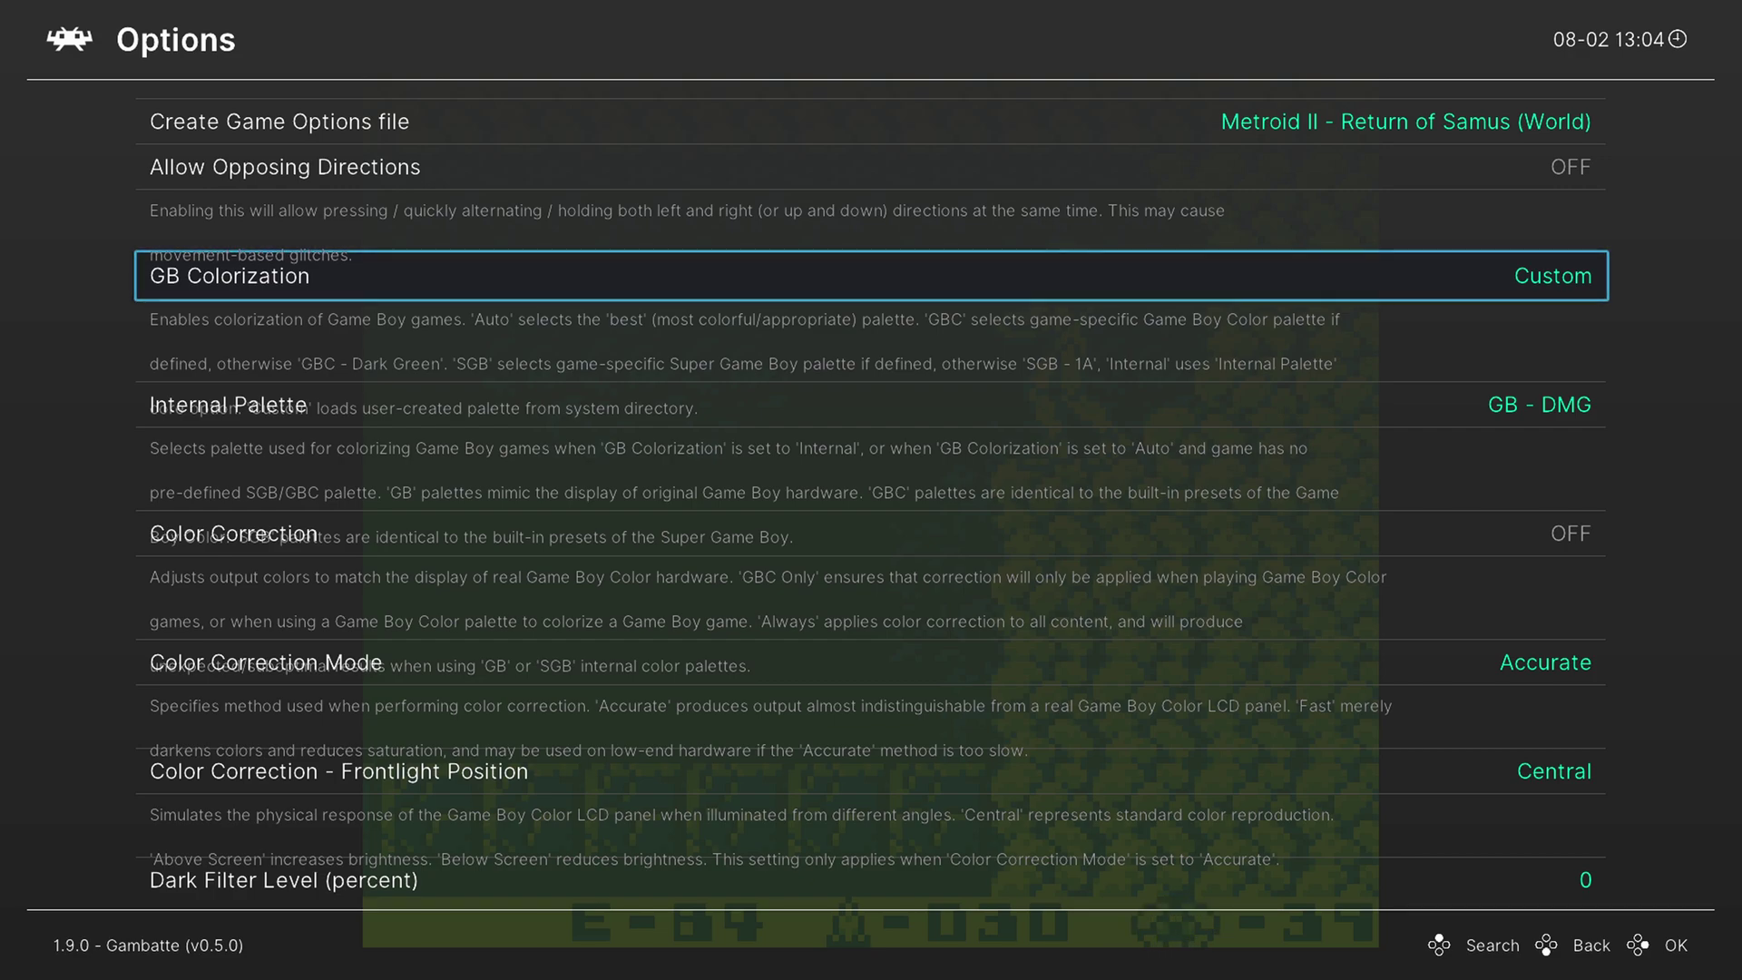
Look through the GB Colorization modes and turn the colorization OFF.
key("Return")
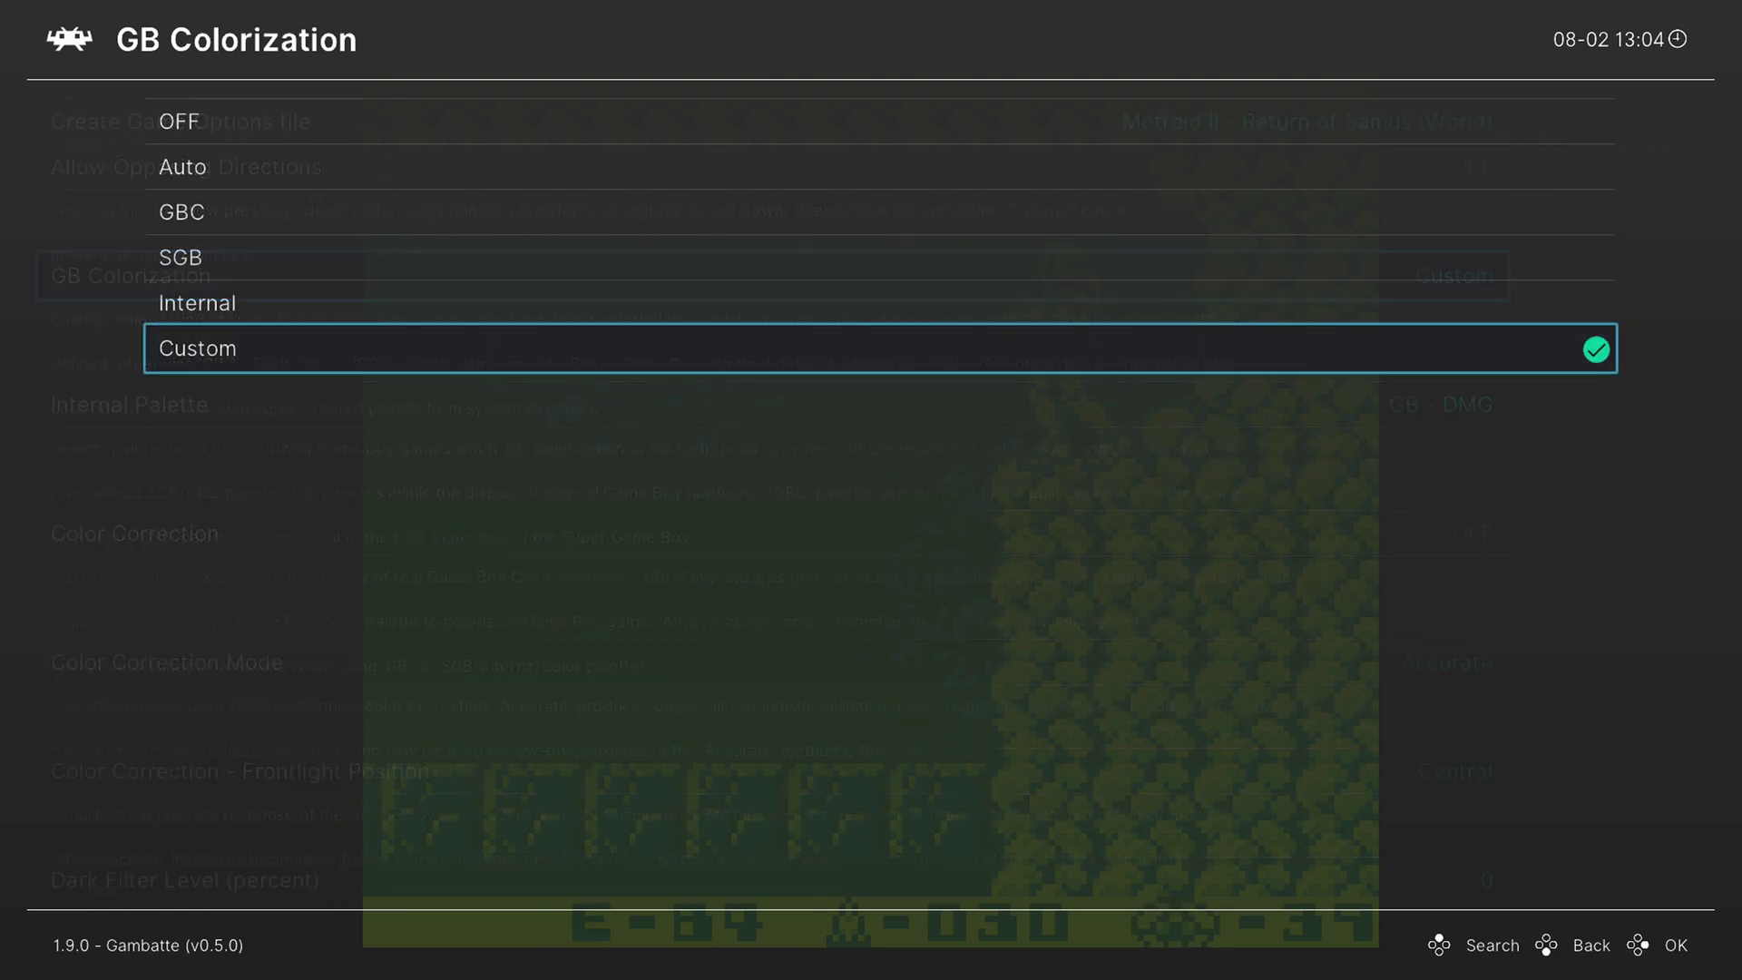
key("Up")
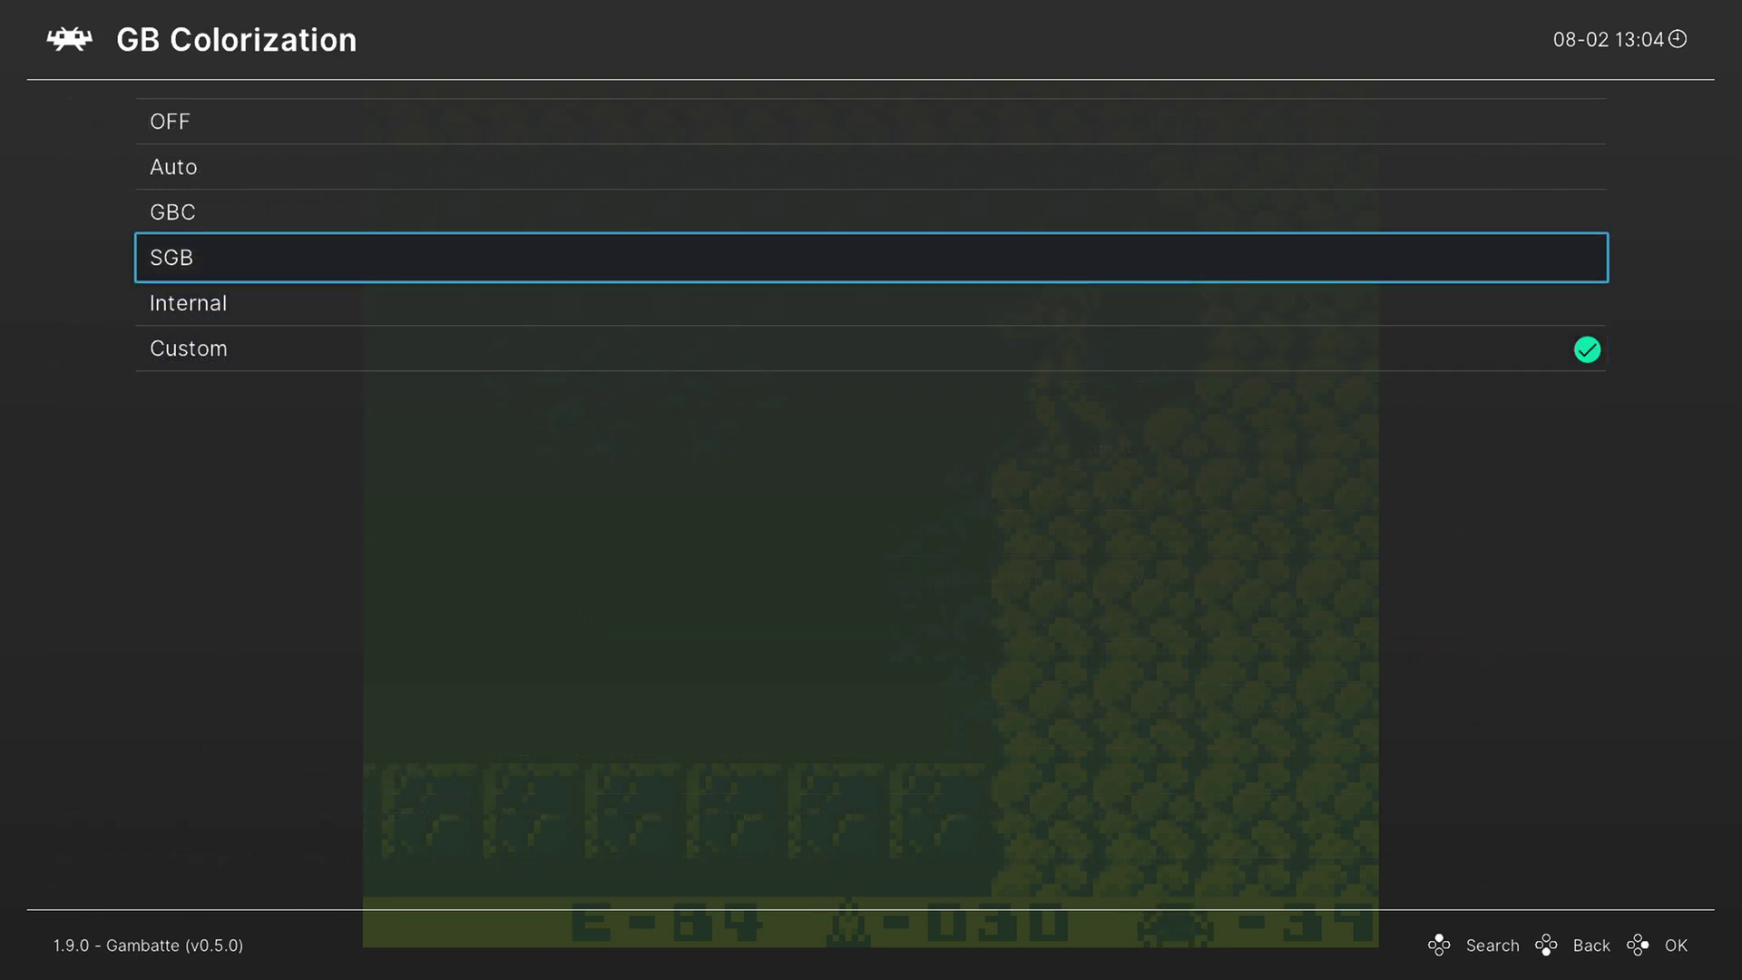
key("Up")
key("Up")
key("Up")
key("Down")
key("Down")
key("Down")
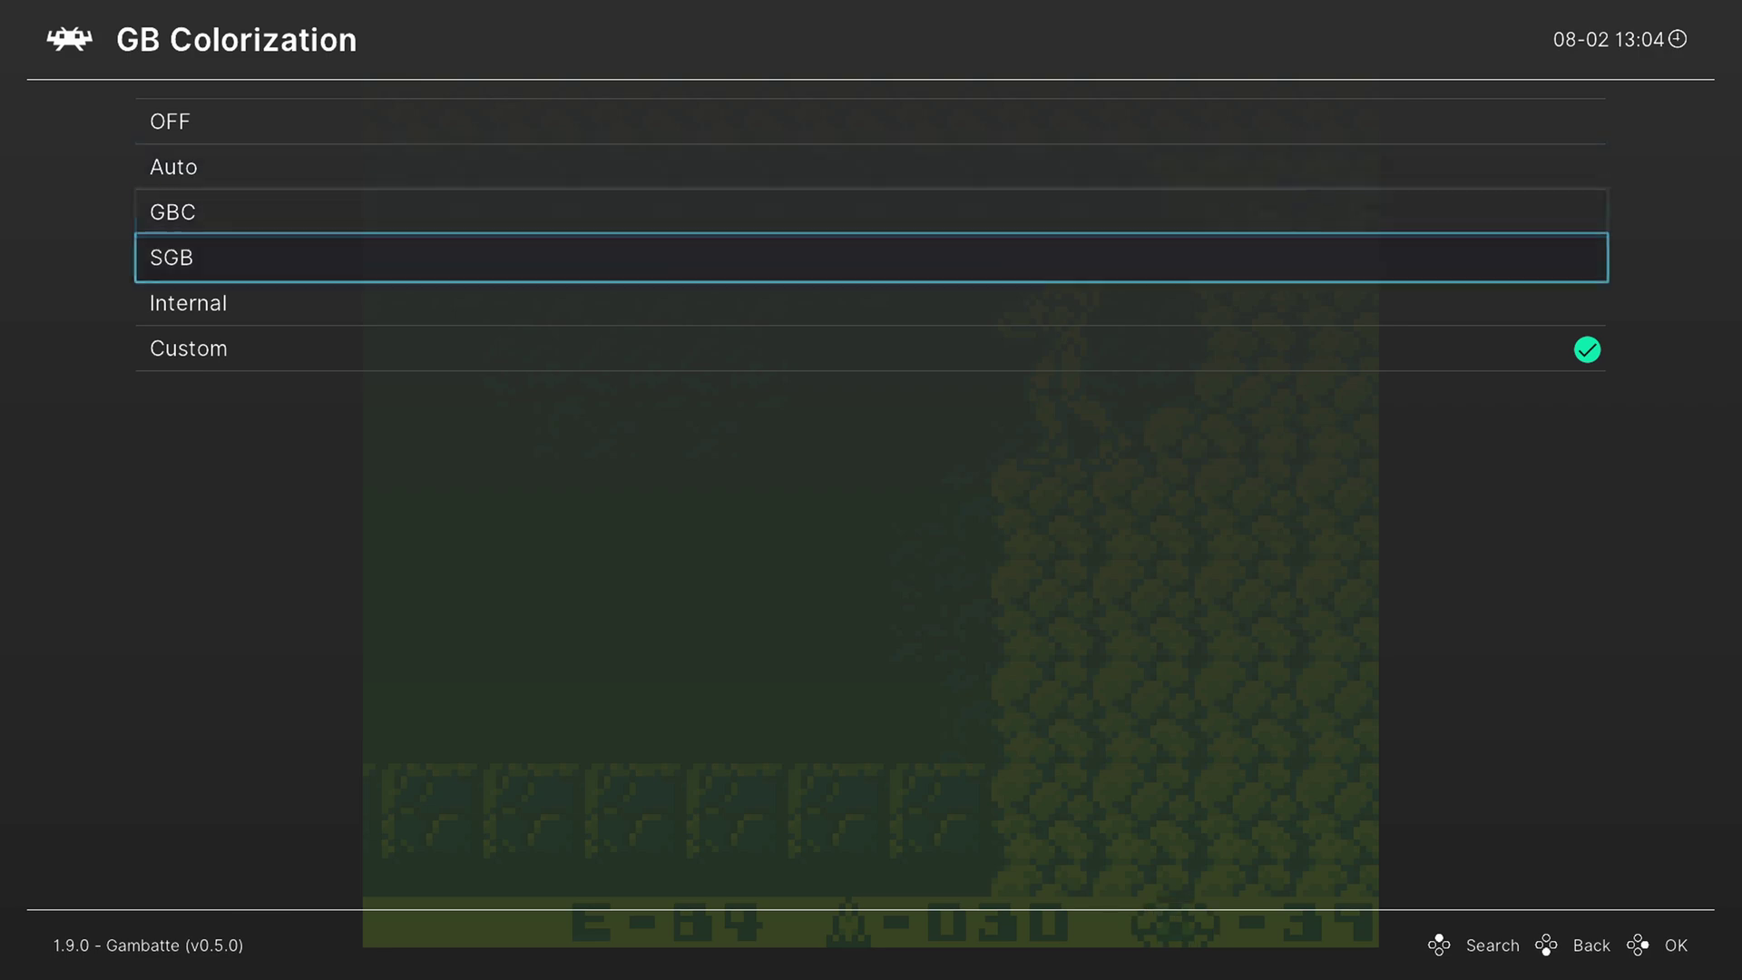
key("Down")
key("Down")
key("Down")
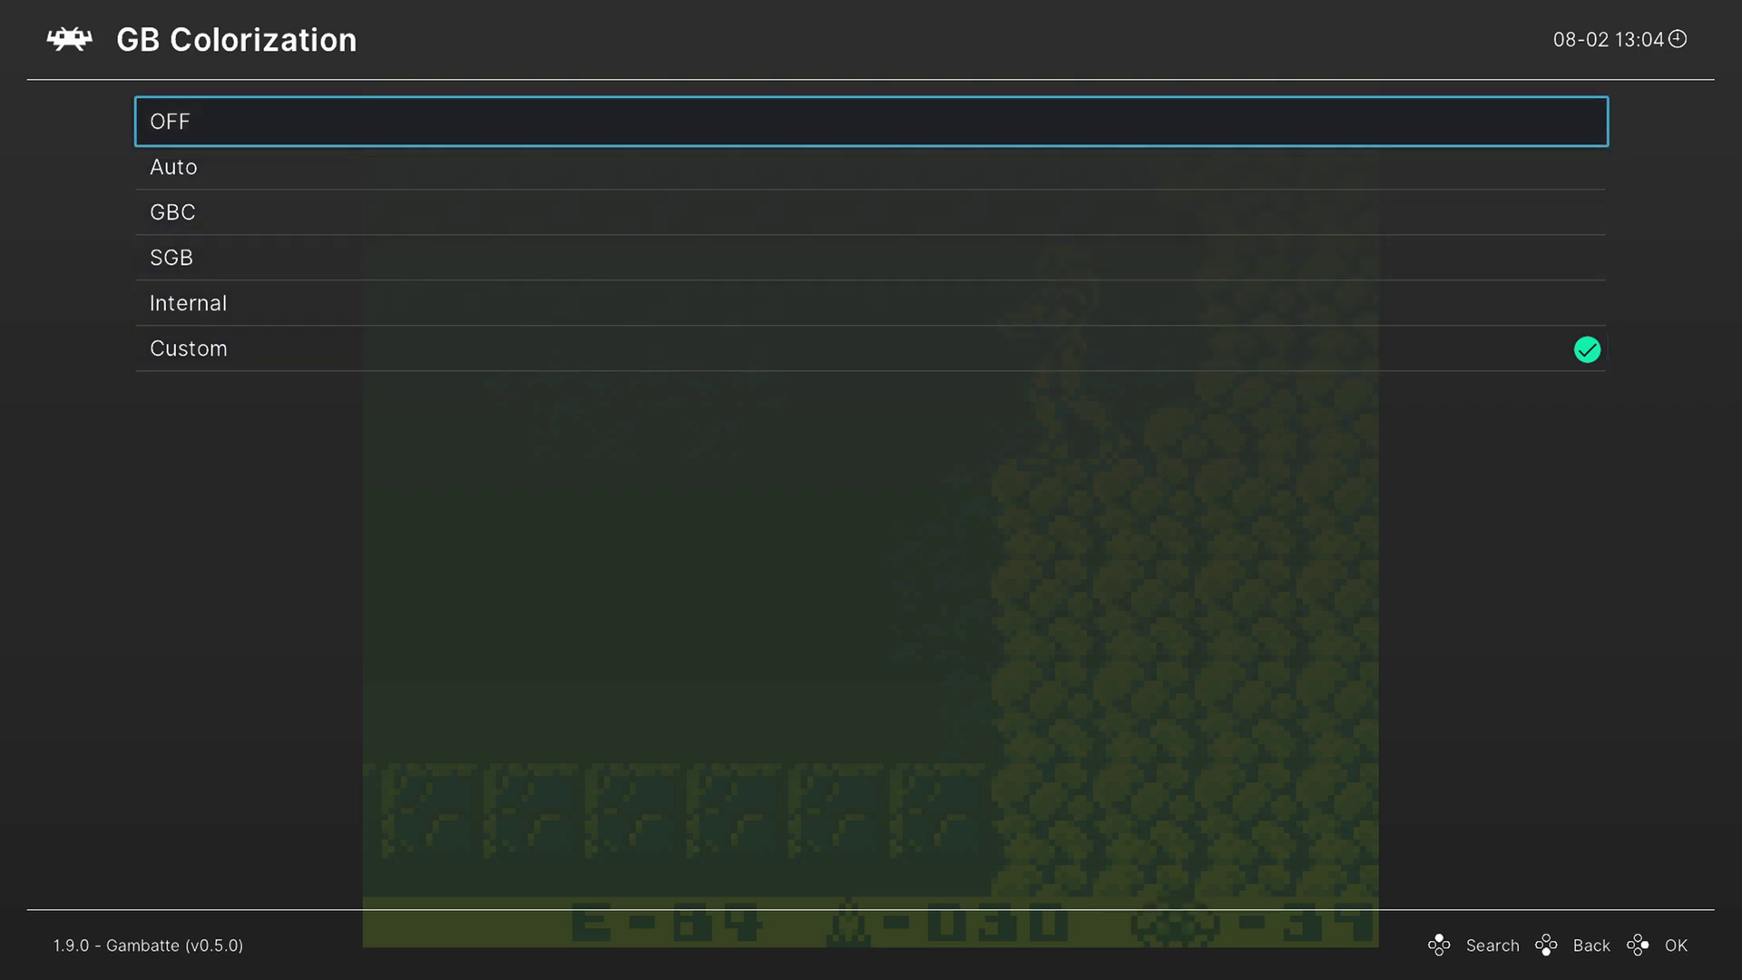
key("Down")
key("Down")
key("Up")
key("BackSpace")
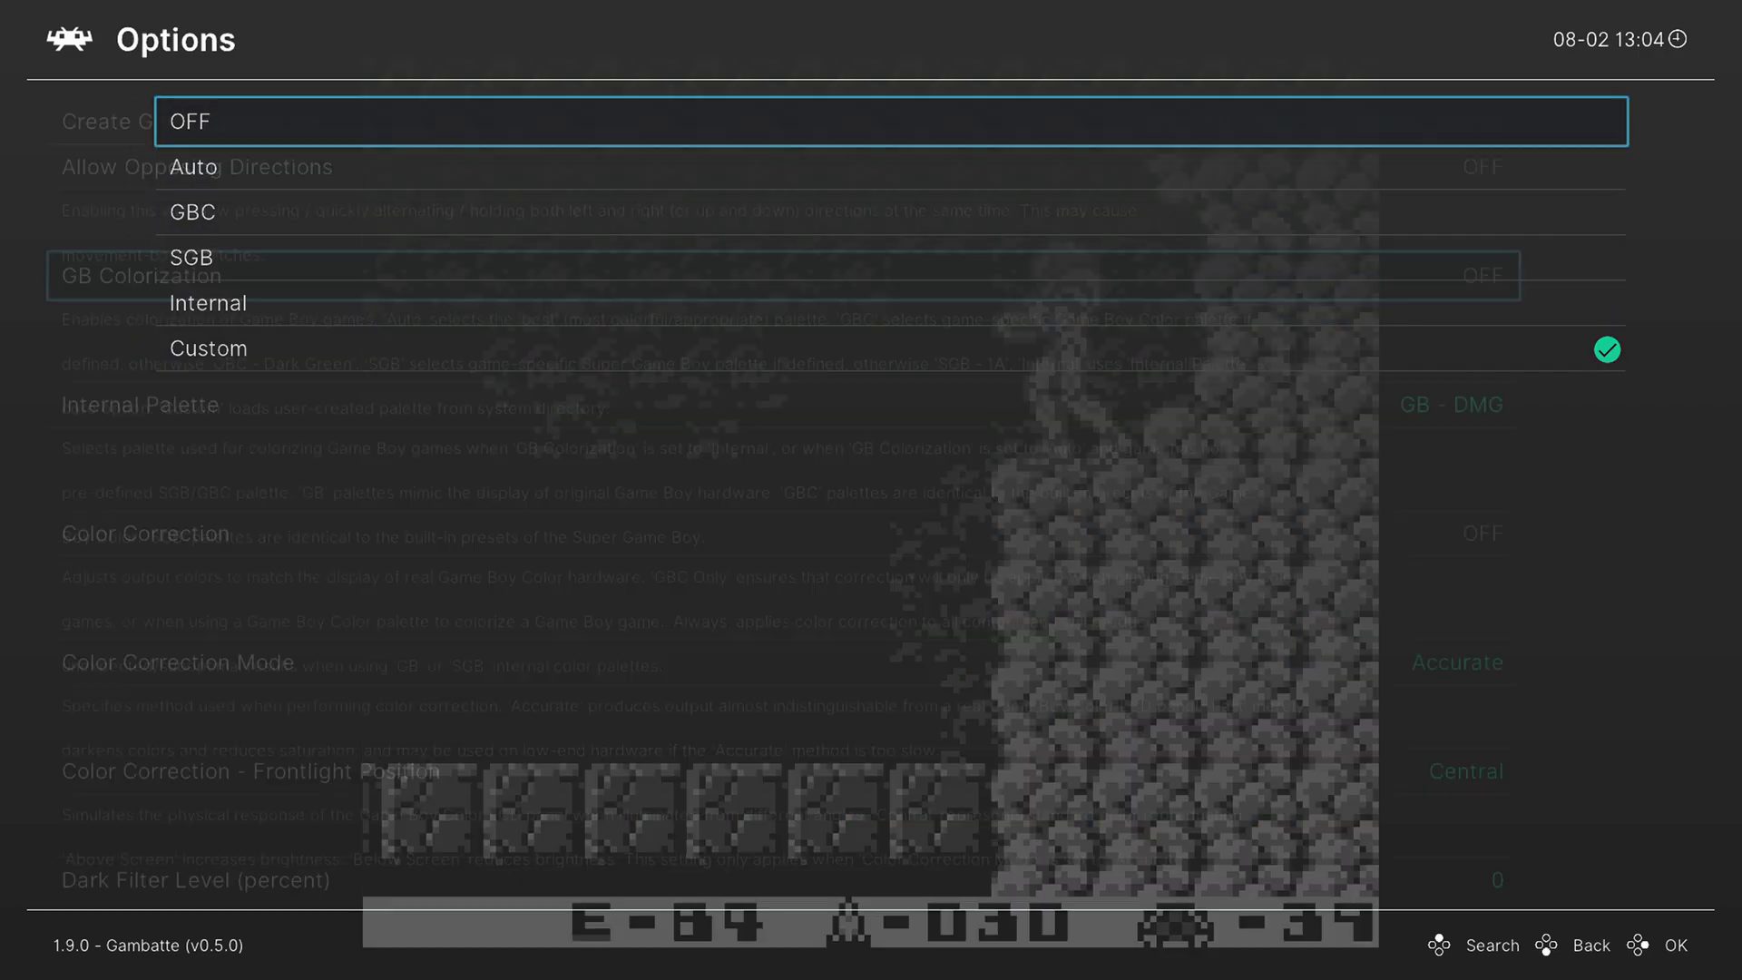
Set GB Colorization to Internal in the core options.
key("Down")
key("Up")
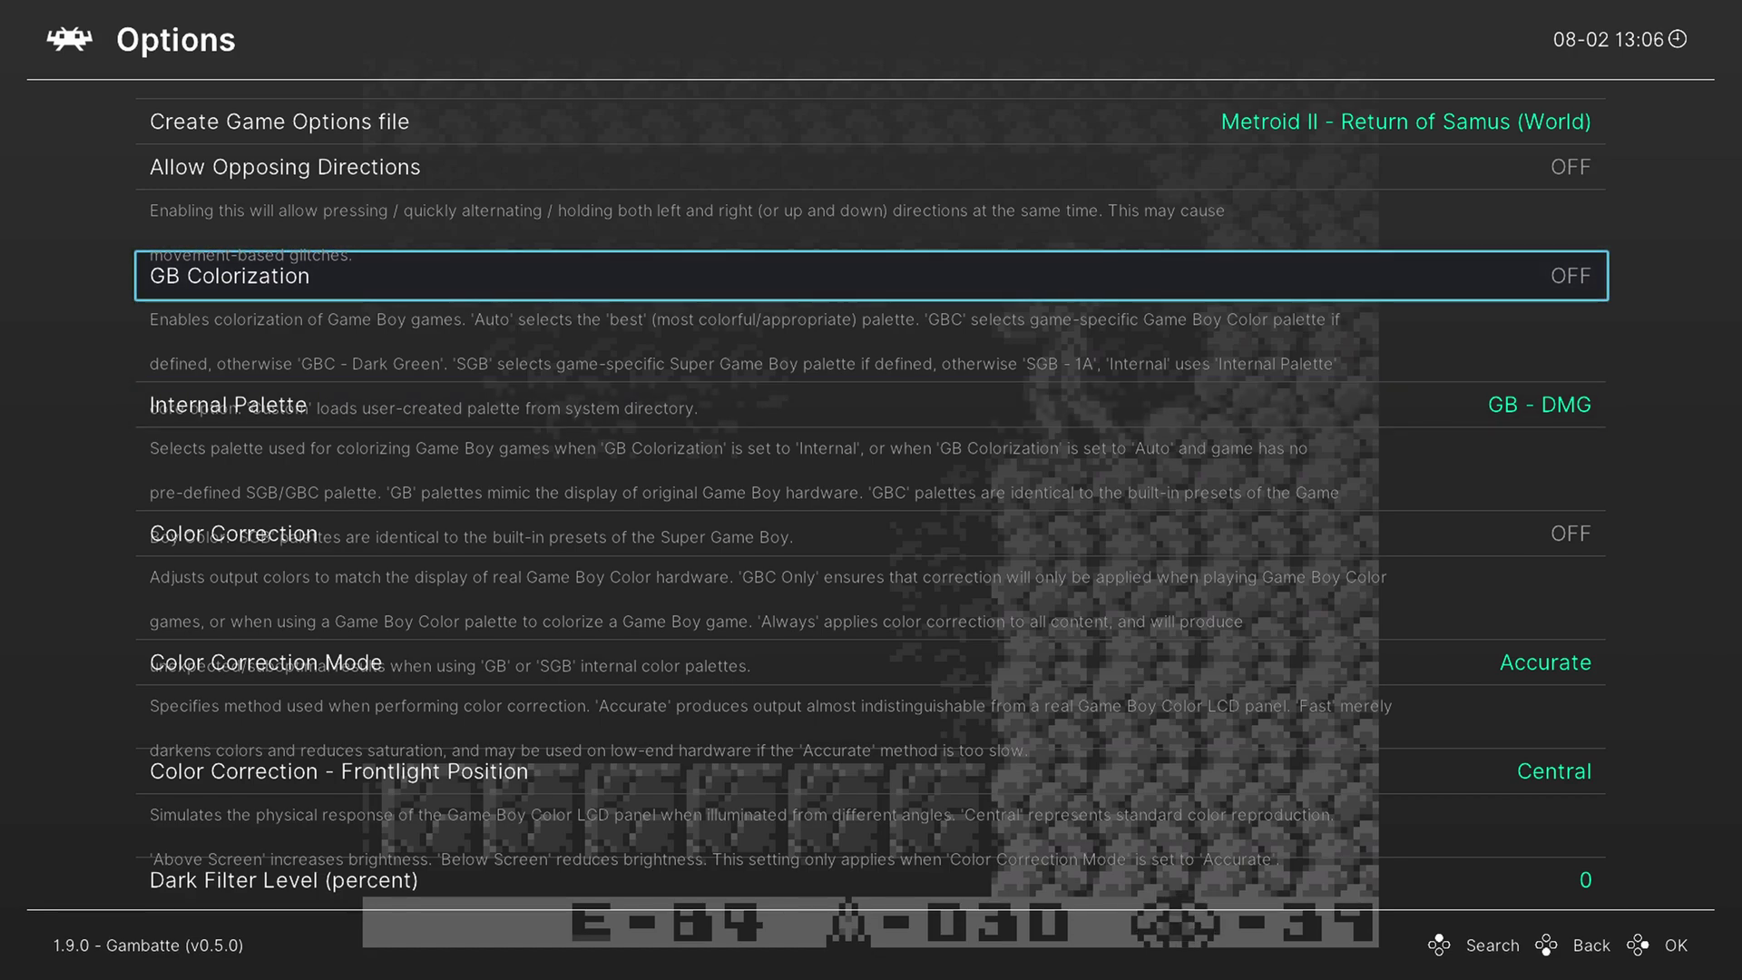
key("Return")
key("Down")
key("Down")
key("Down")
key("Down")
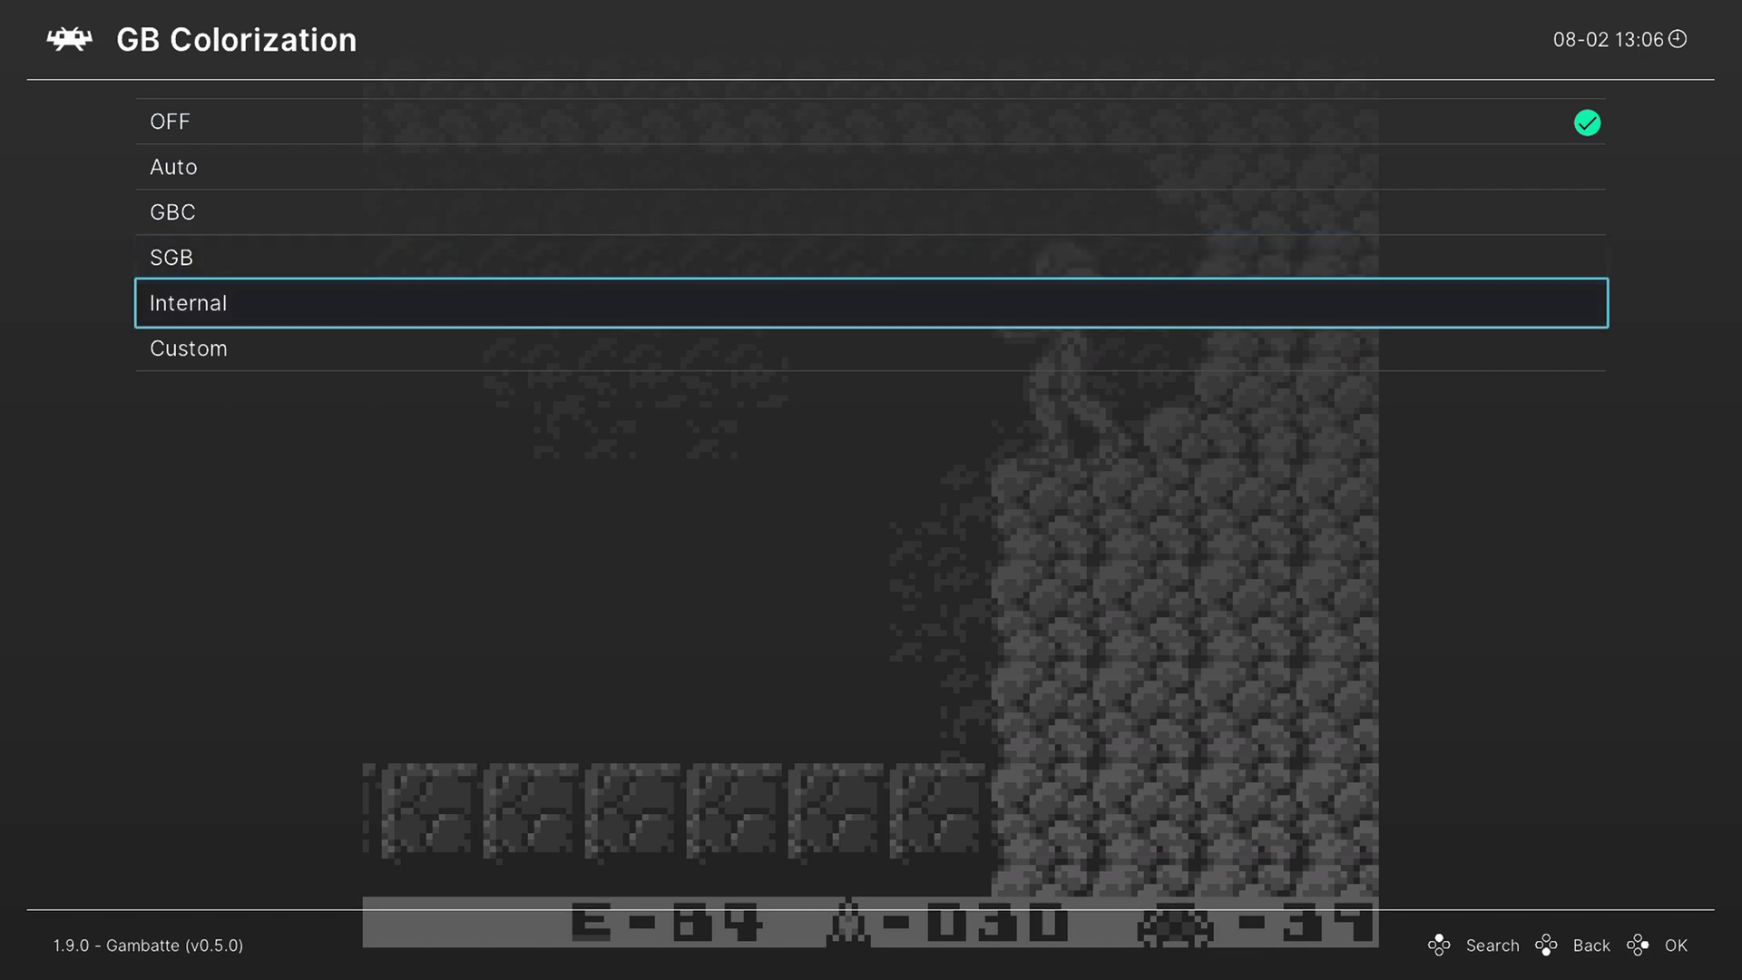
key("Return")
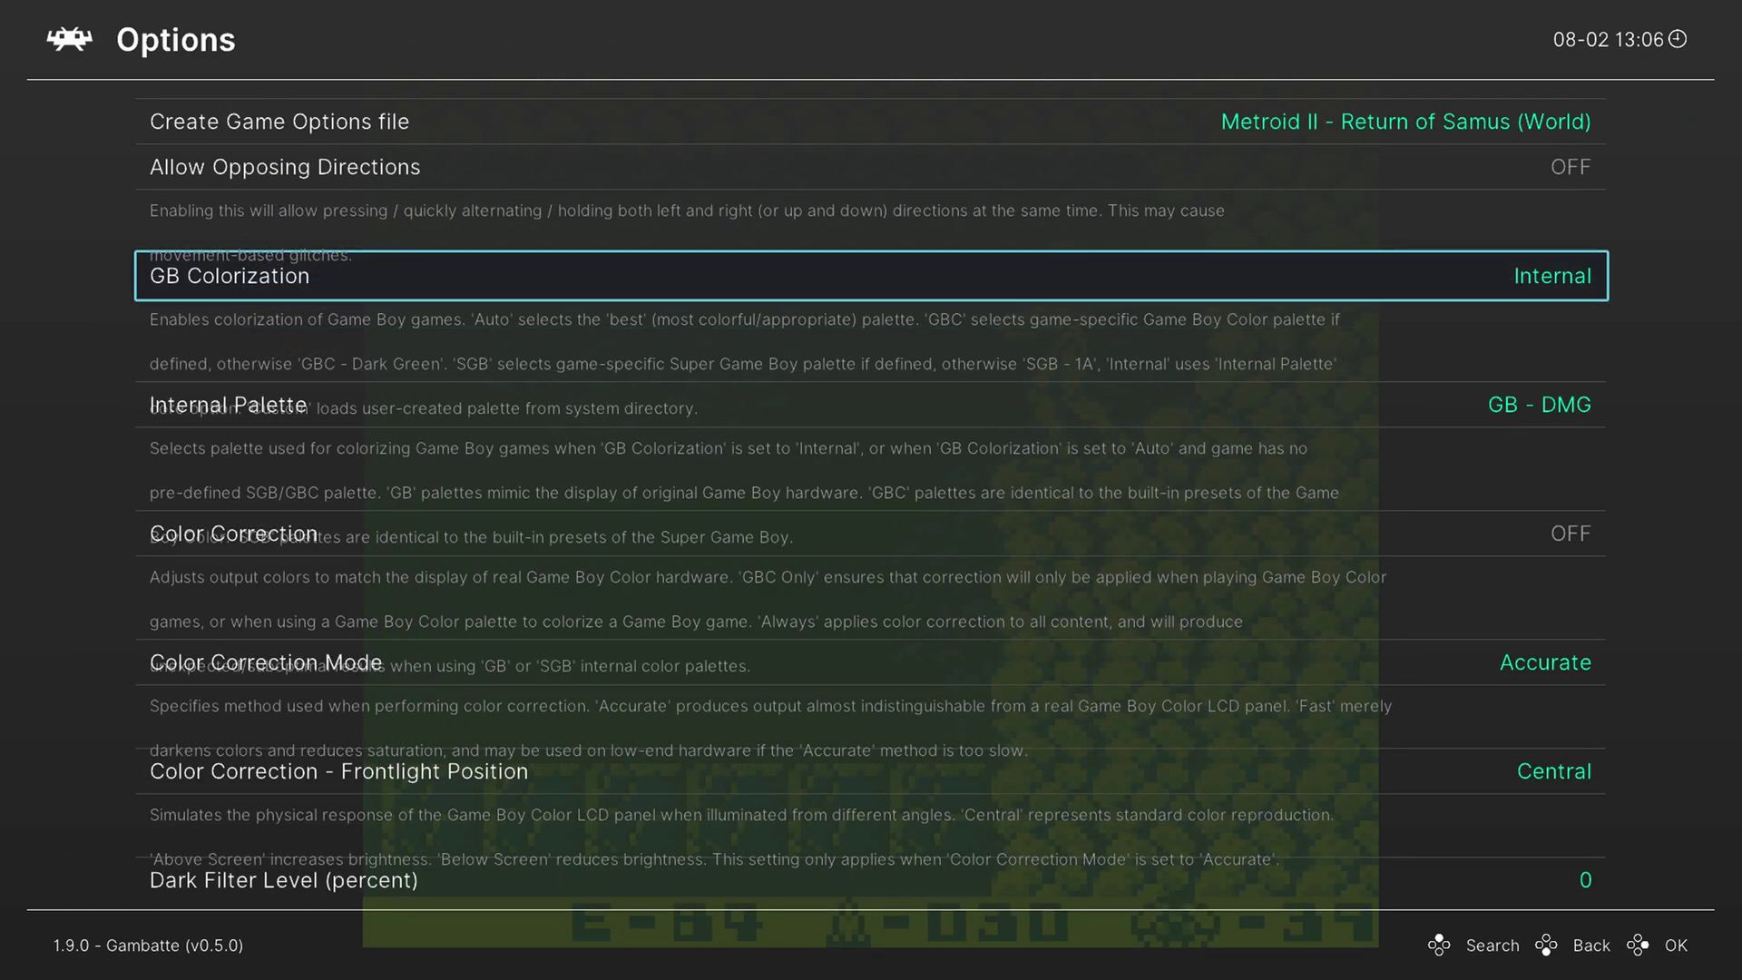
Set the Internal Palette to GB - Pocket.
key("Down")
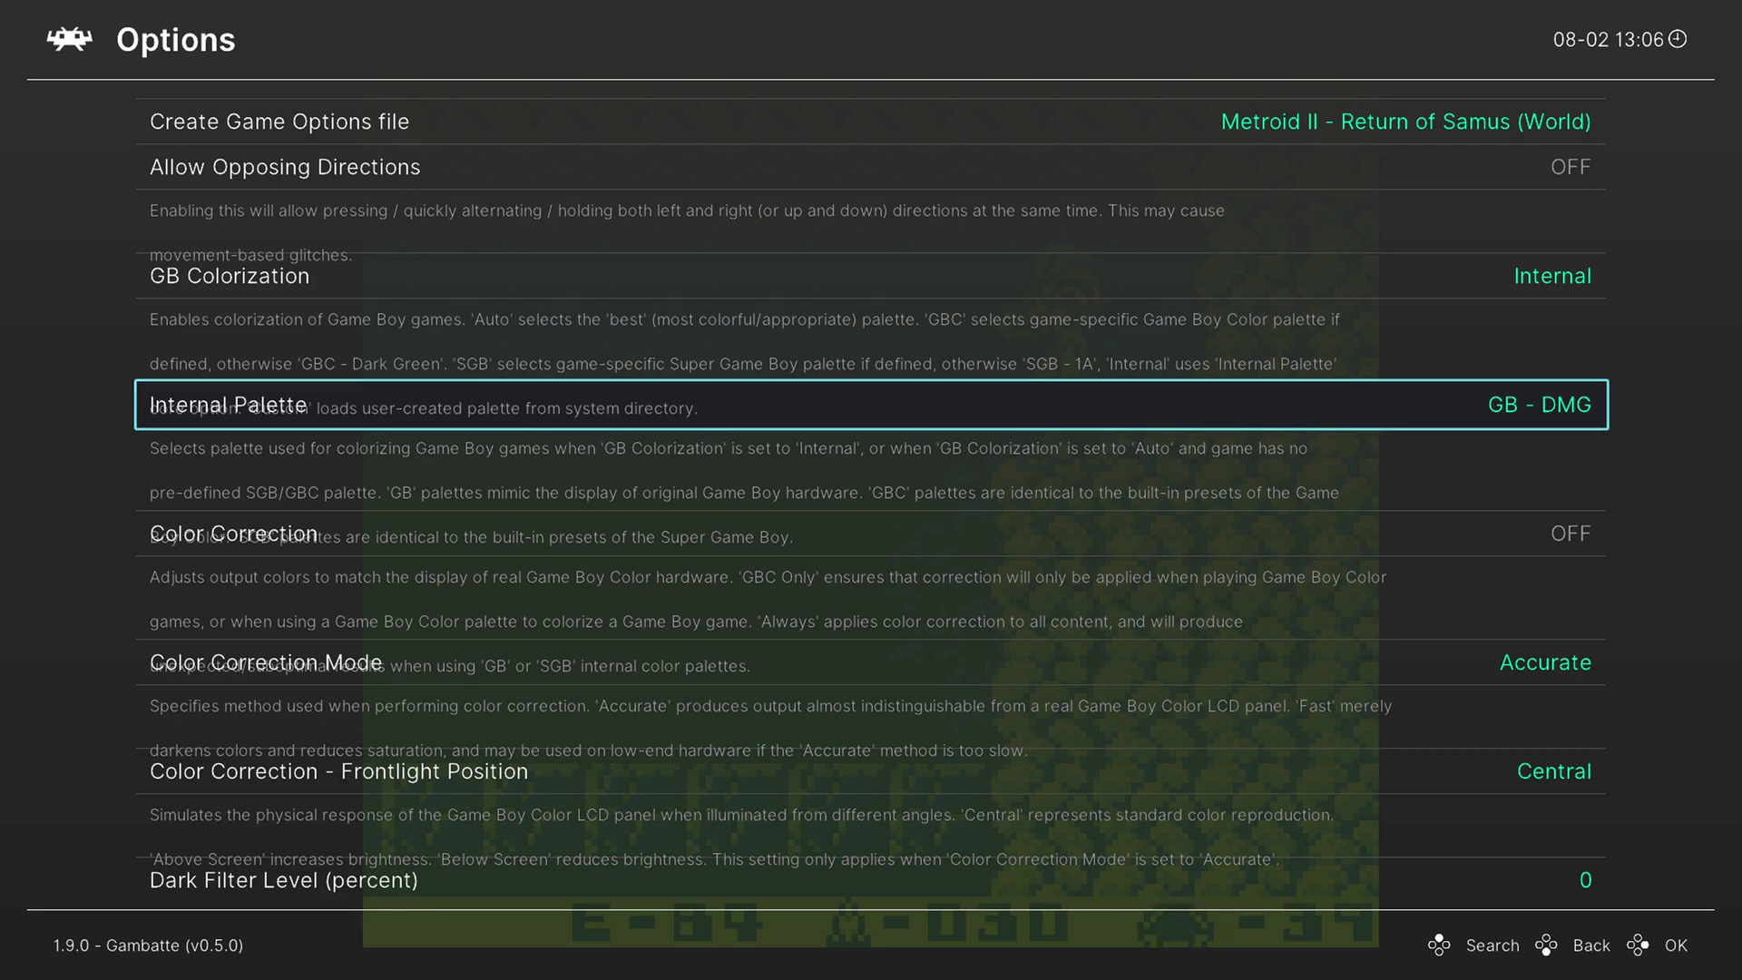
key("Return")
key("Down")
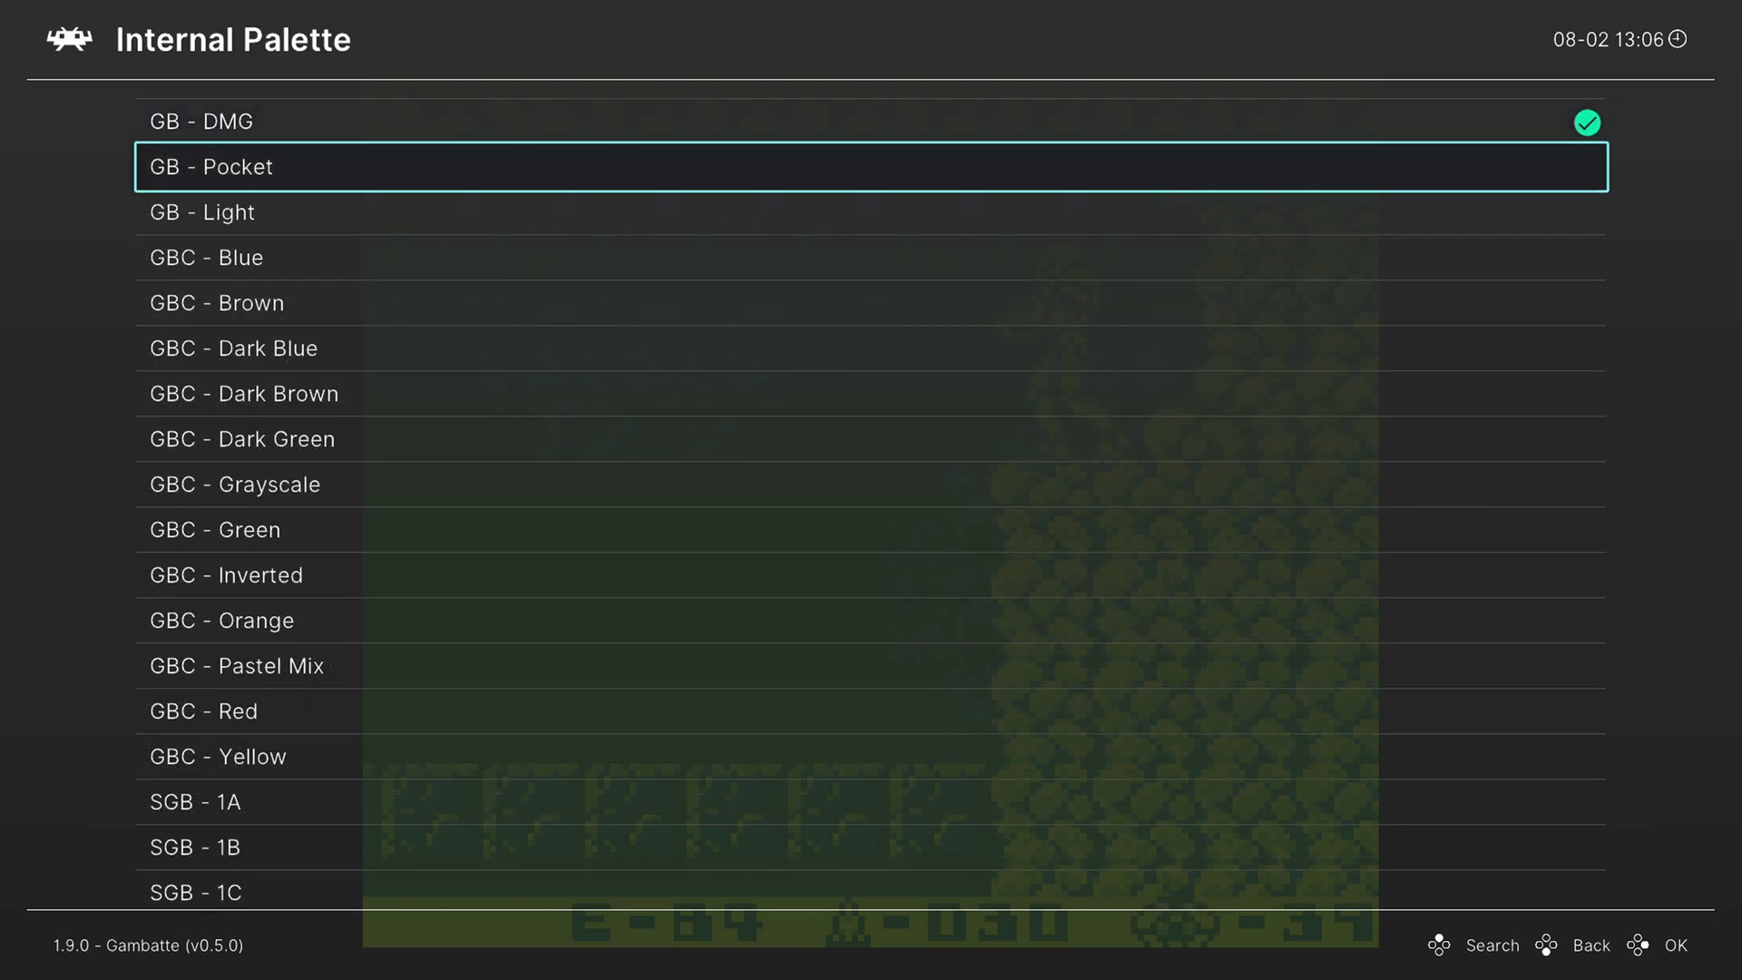
key("Return")
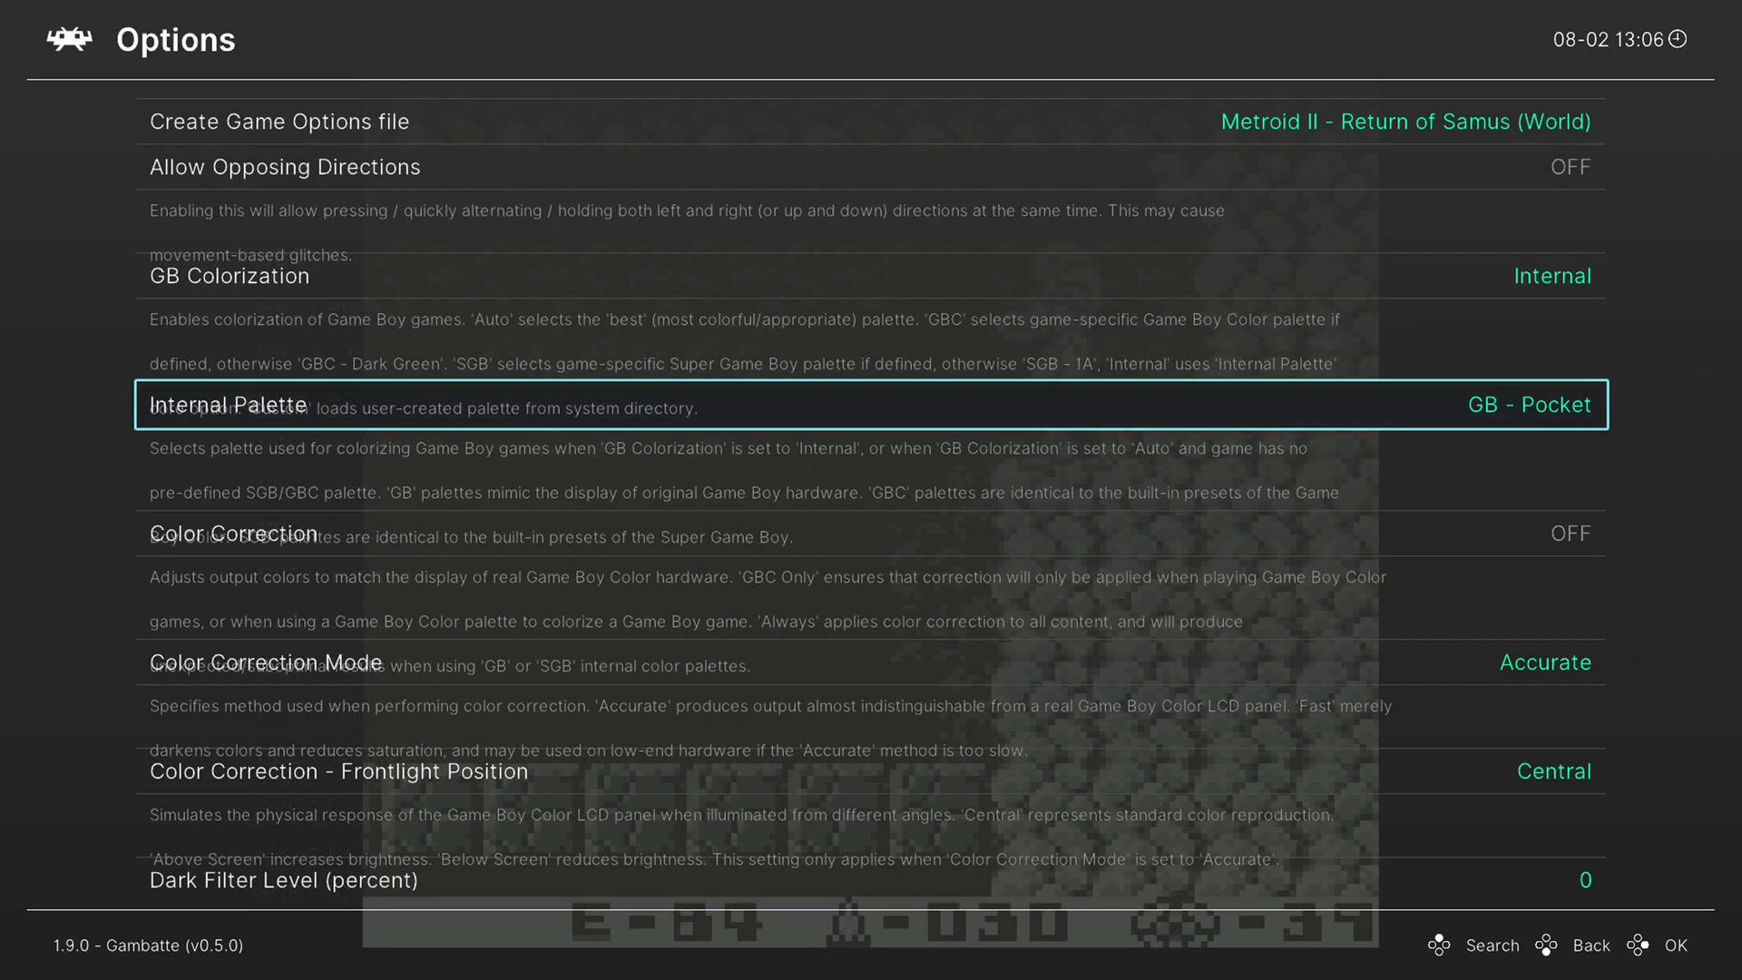
Change the Internal Palette to GB - Light.
key("Return")
key("Down")
key("Return")
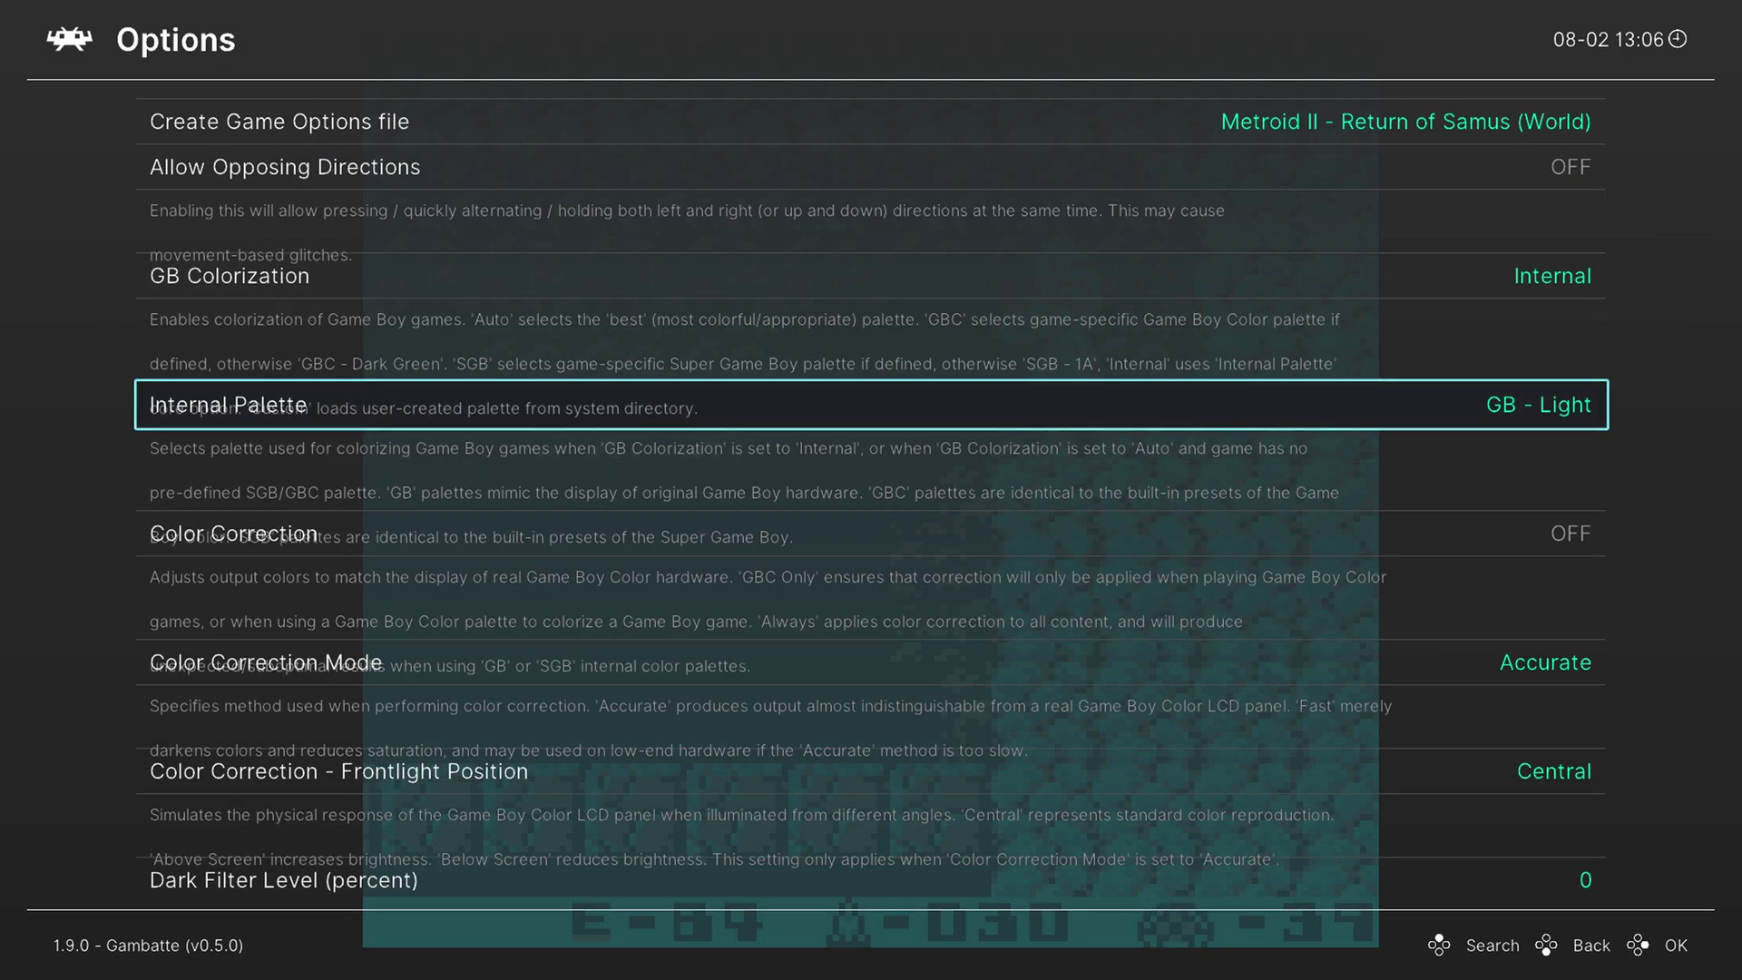
Check the game in the current palette, and look through the whole Internal Palette list down to the TWB palettes.
key("F1")
key("F1")
key("Return")
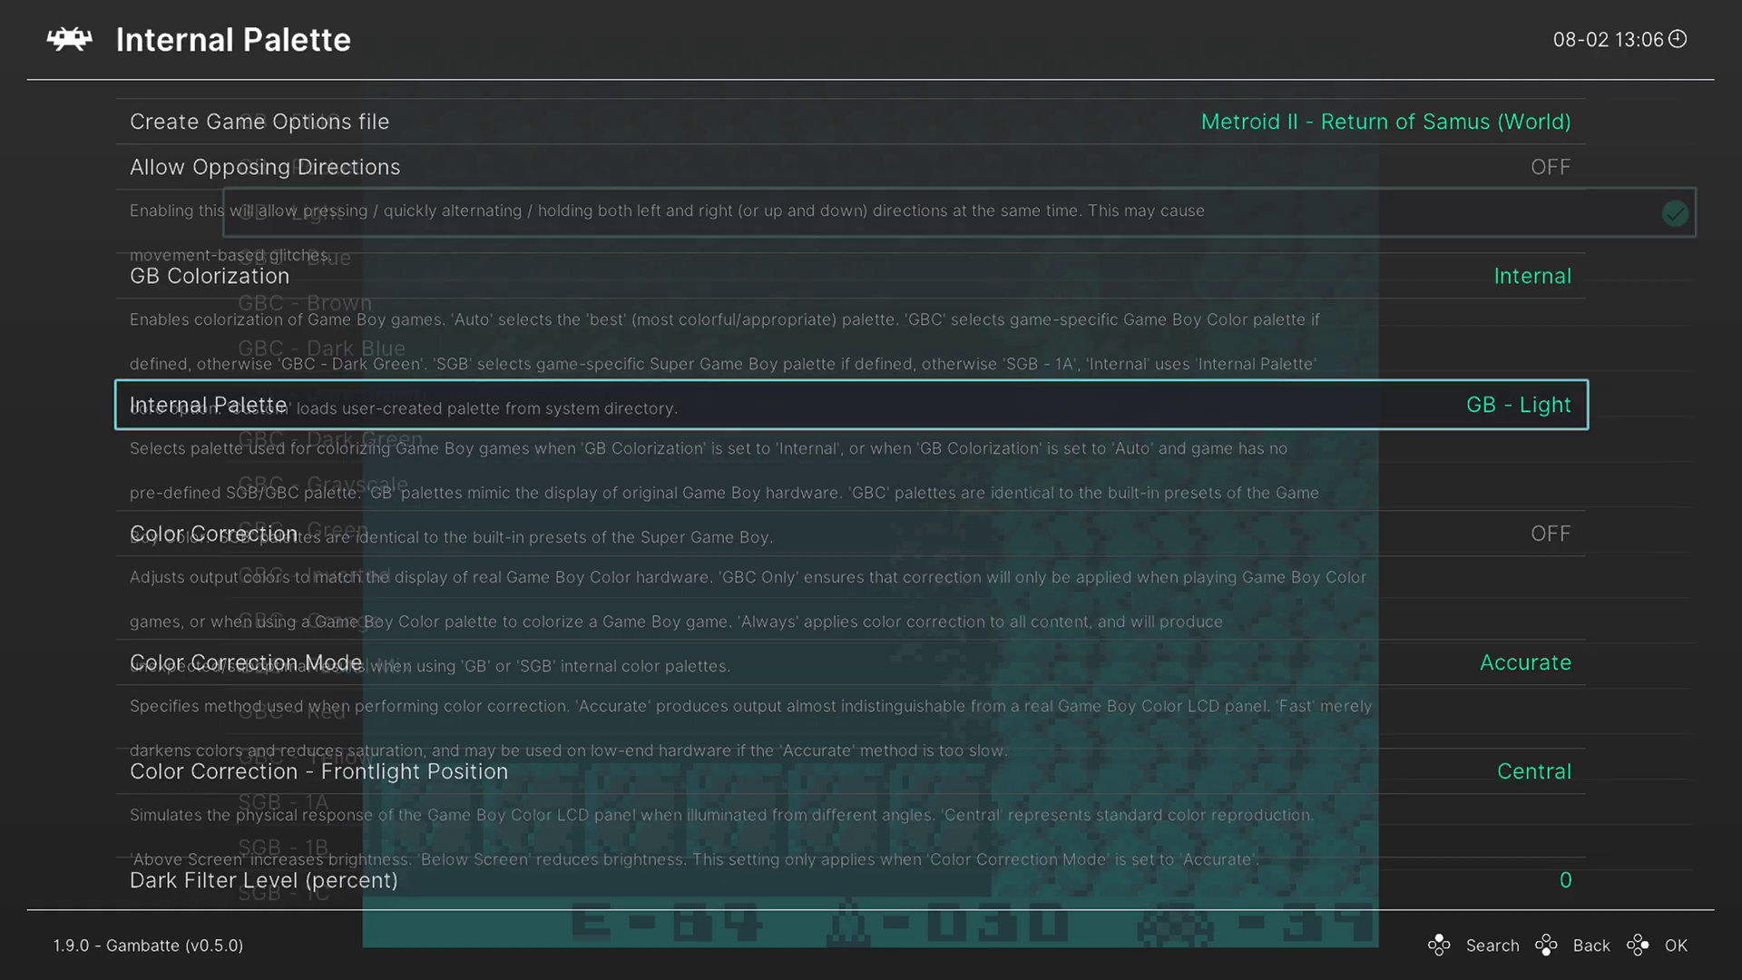
key("Up")
key("Up")
key("Up")
key("Down")
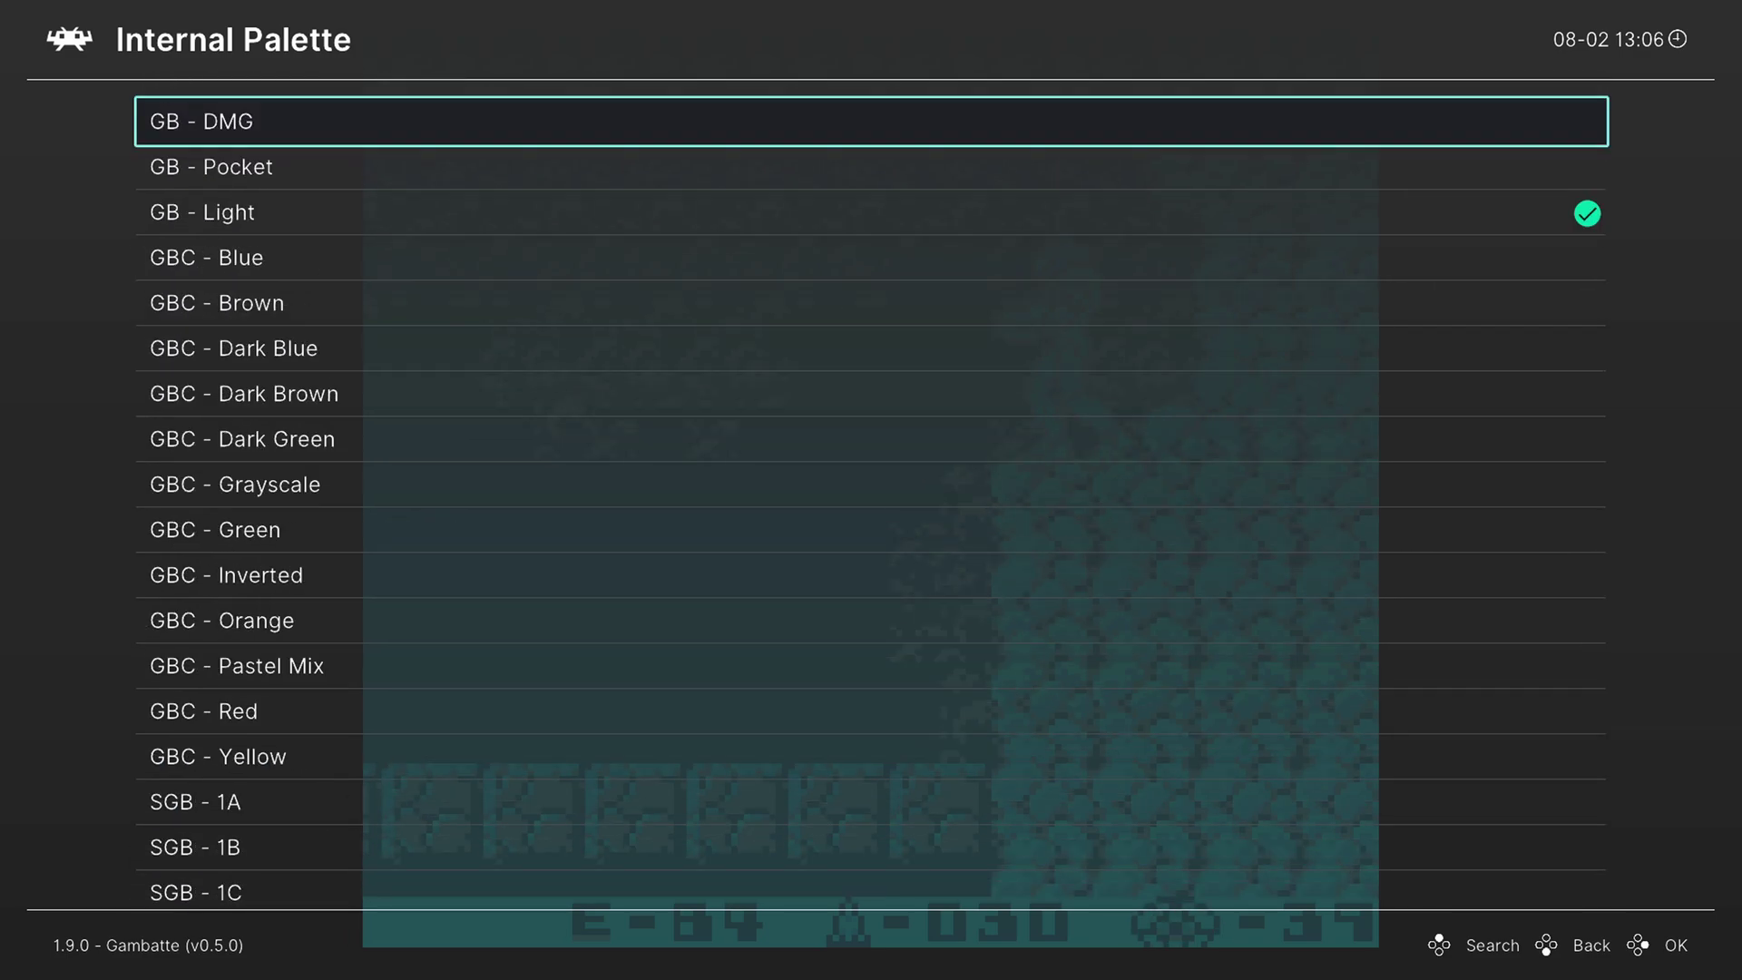
key("Down")
key("Down")
key("Down")
key("Down")
key("Down")
key("Down")
key("Down")
key("Down")
key("Down")
key("Down")
key("Down")
key("Down")
key("Down")
key("Down")
key("Down")
key("Down")
key("Down")
key("Down")
key("Down")
key("Down")
key("Down")
key("Down")
key("Down")
key("Down")
key("Down")
key("Down")
key("Down")
key("Down")
key("Down")
key("Down")
key("Down")
key("Down")
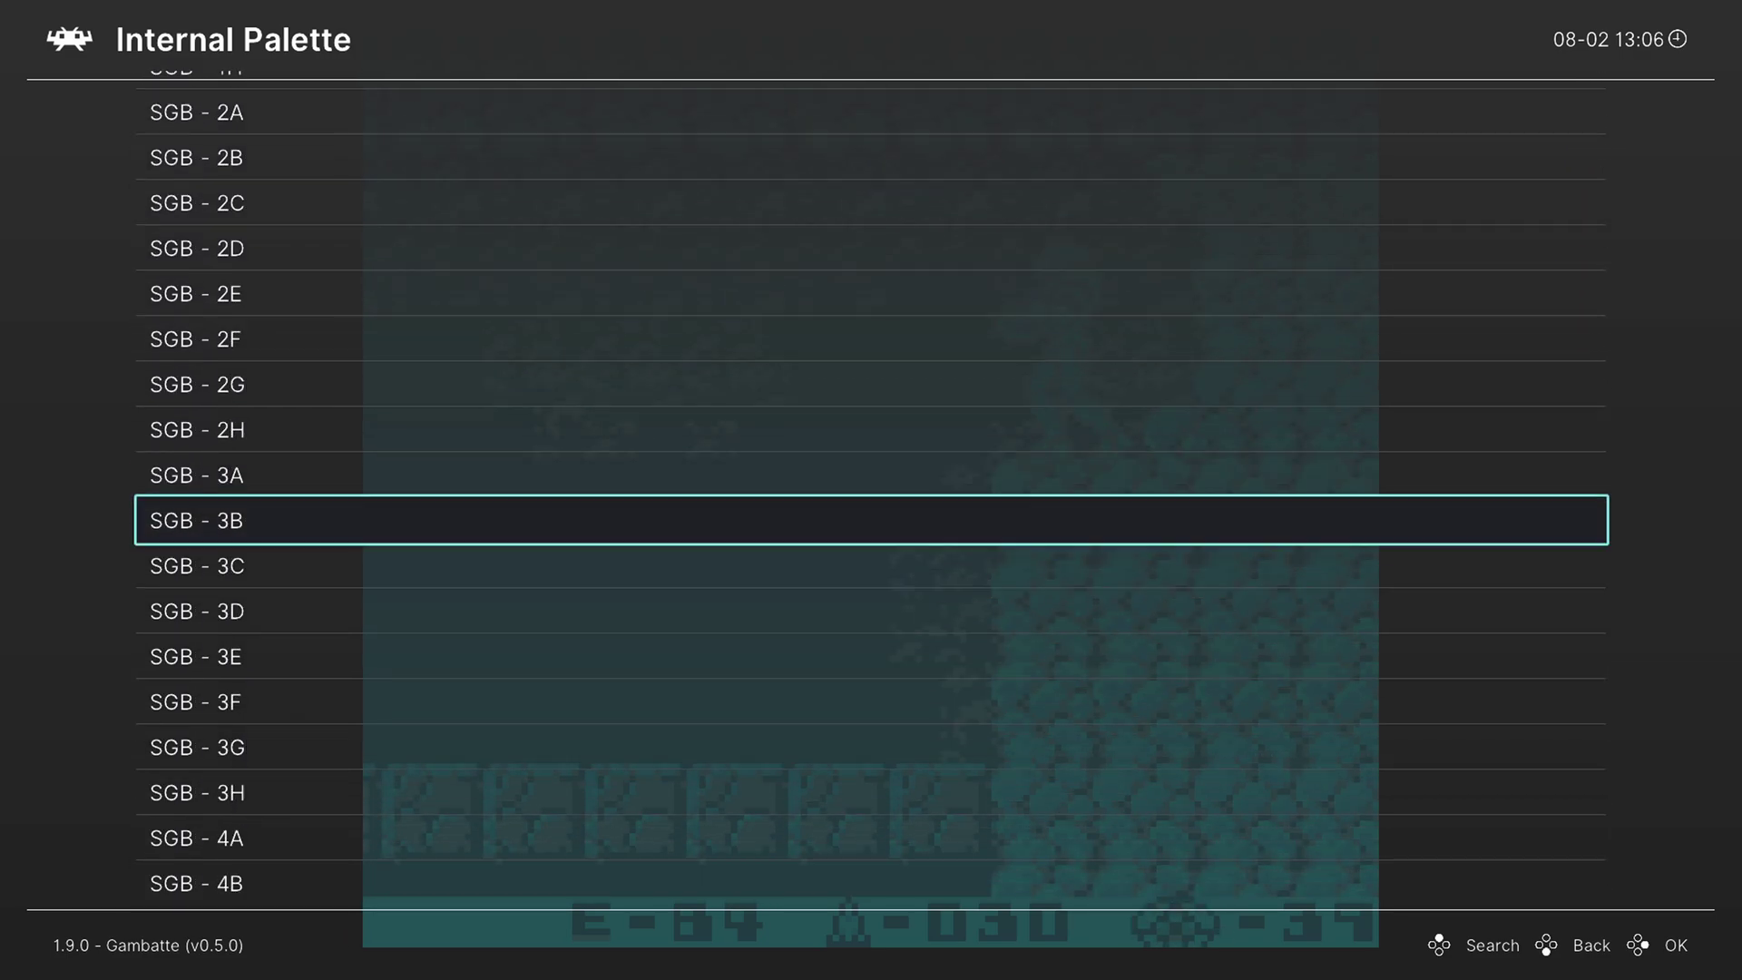
key("Down")
key("Down")
key("Down")
key("Down")
key("Down")
key("Down")
key("Down")
key("Down")
key("Down")
key("Down")
key("Down")
key("Down")
key("Down")
key("Down")
key("Down")
key("Down")
key("Down")
key("Down")
key("Down")
key("Down")
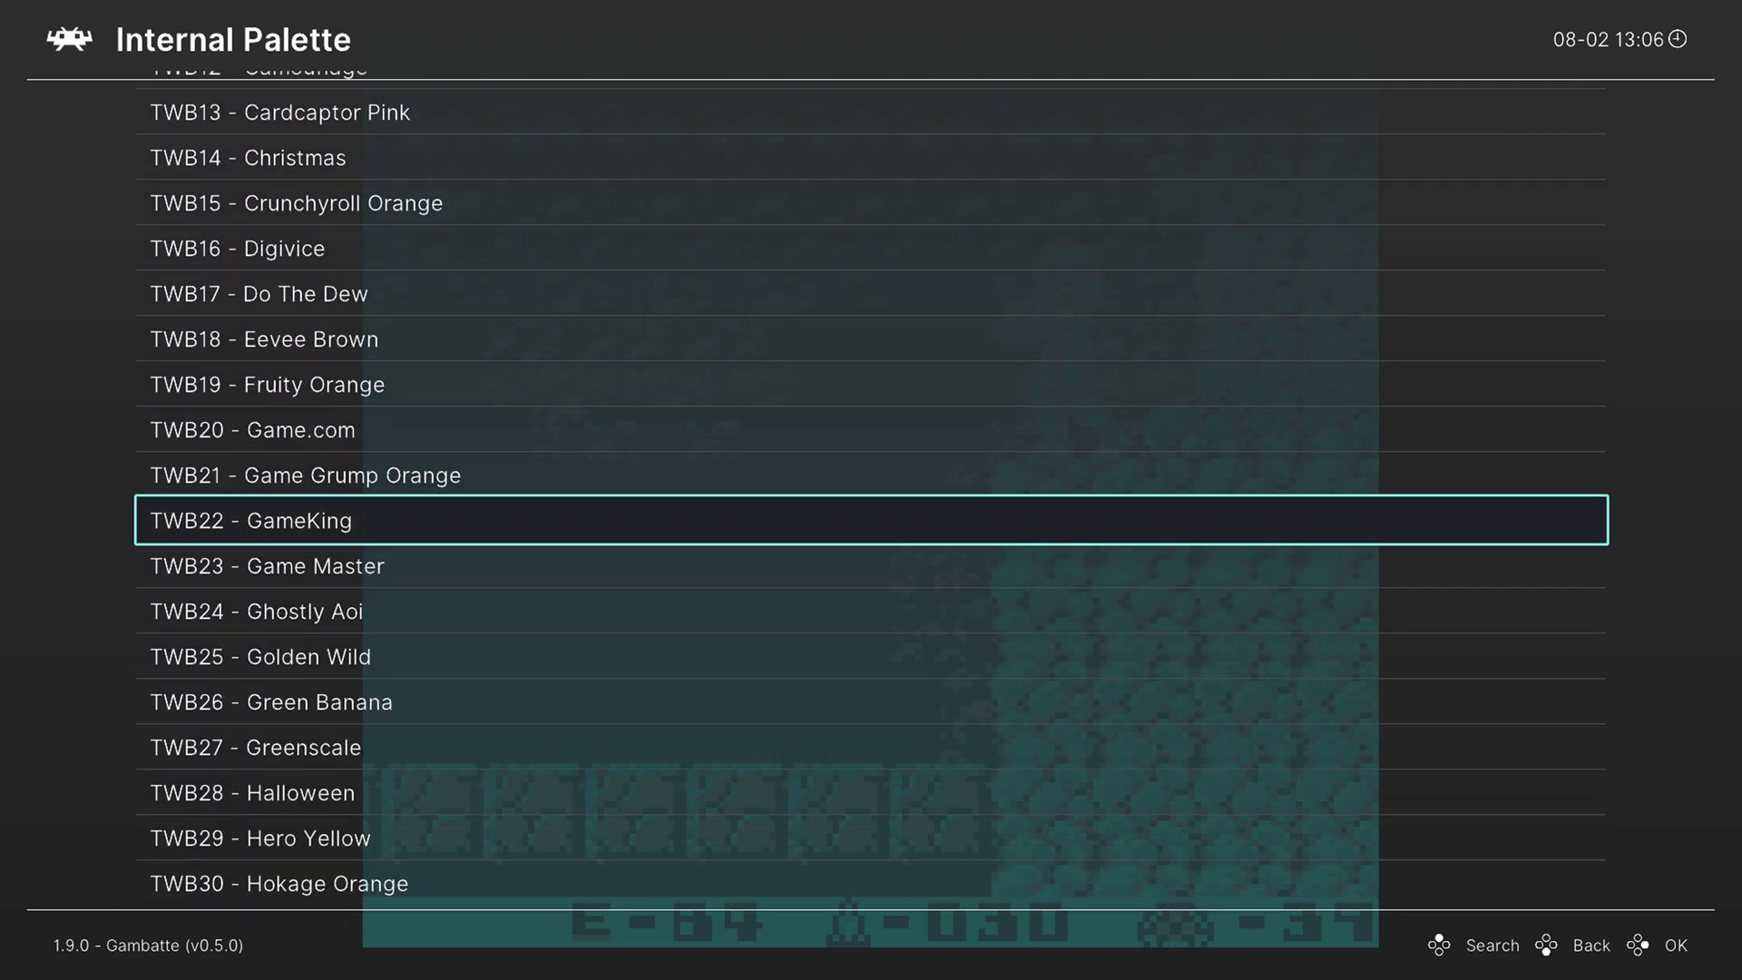
key("Down")
key("Down")
key("Down")
key("Down")
key("Down")
key("Down")
key("Down")
key("Down")
key("Down")
key("Down")
key("Down")
key("Down")
key("Down")
key("Down")
key("Down")
key("Down")
key("Down")
key("Down")
key("Down")
key("Down")
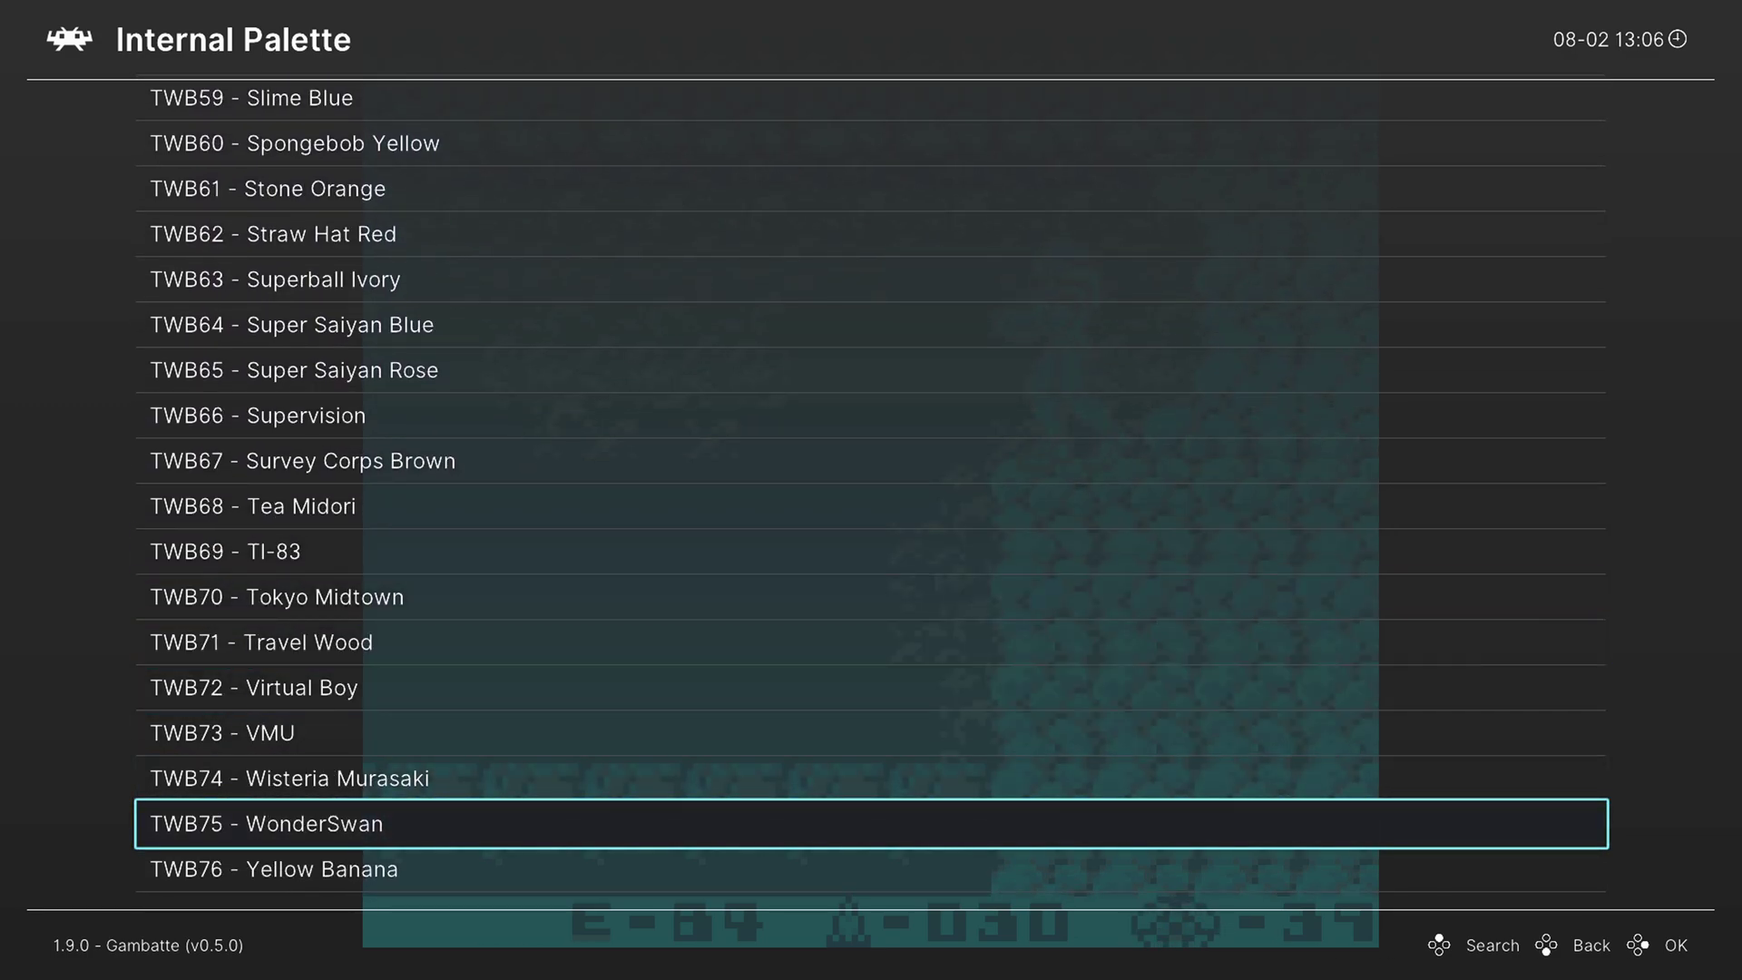
Set the Internal Palette to TWB72 - Virtual Boy and view it in the game.
key("Up")
key("Up")
key("Up")
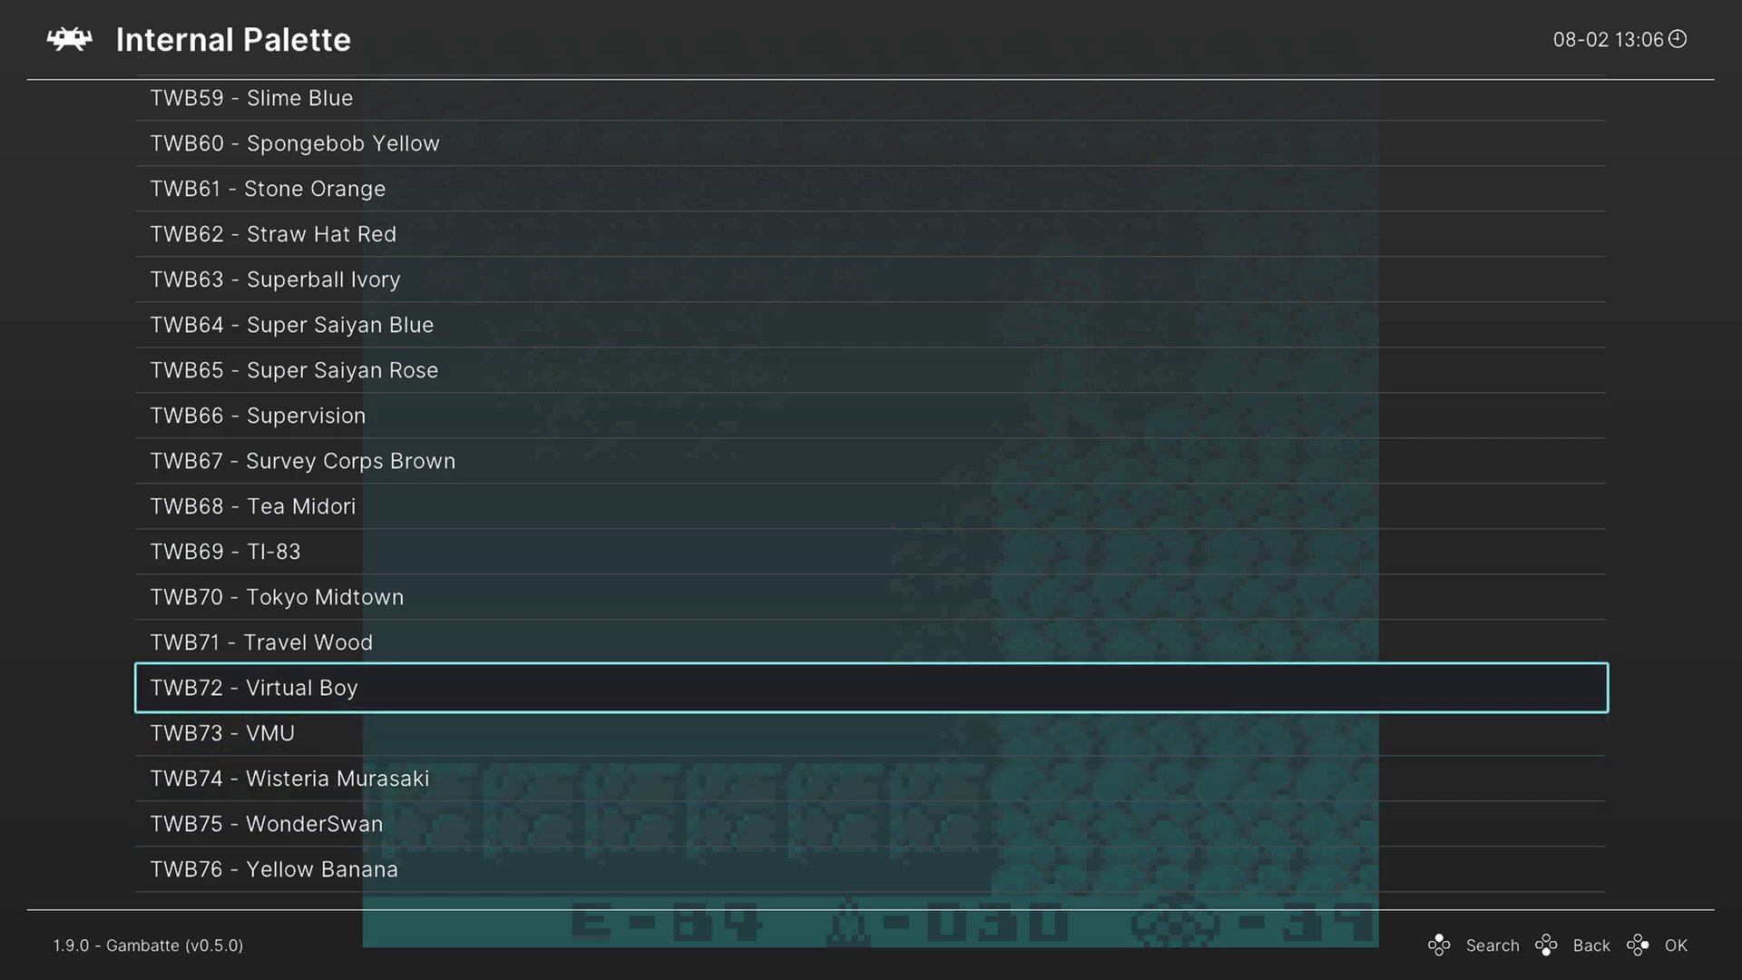
key("Return")
key("F1")
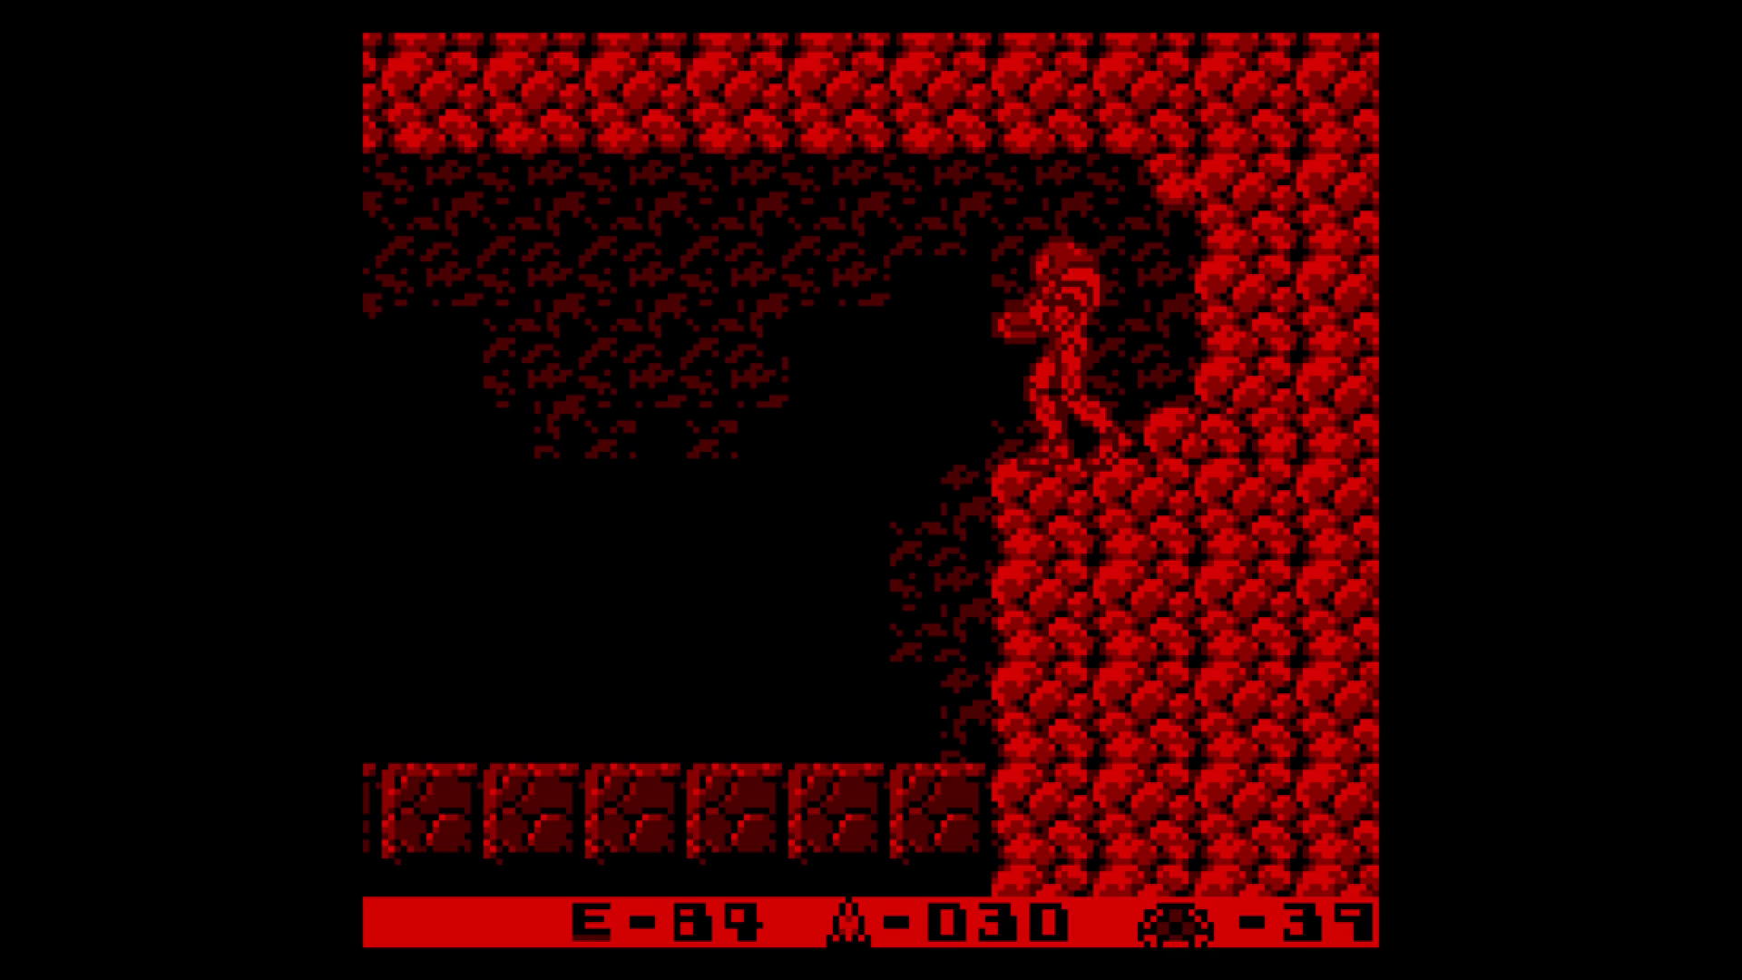
Change the Internal Palette to TWB73 - VMU and view it in the game.
key("F1")
key("Return")
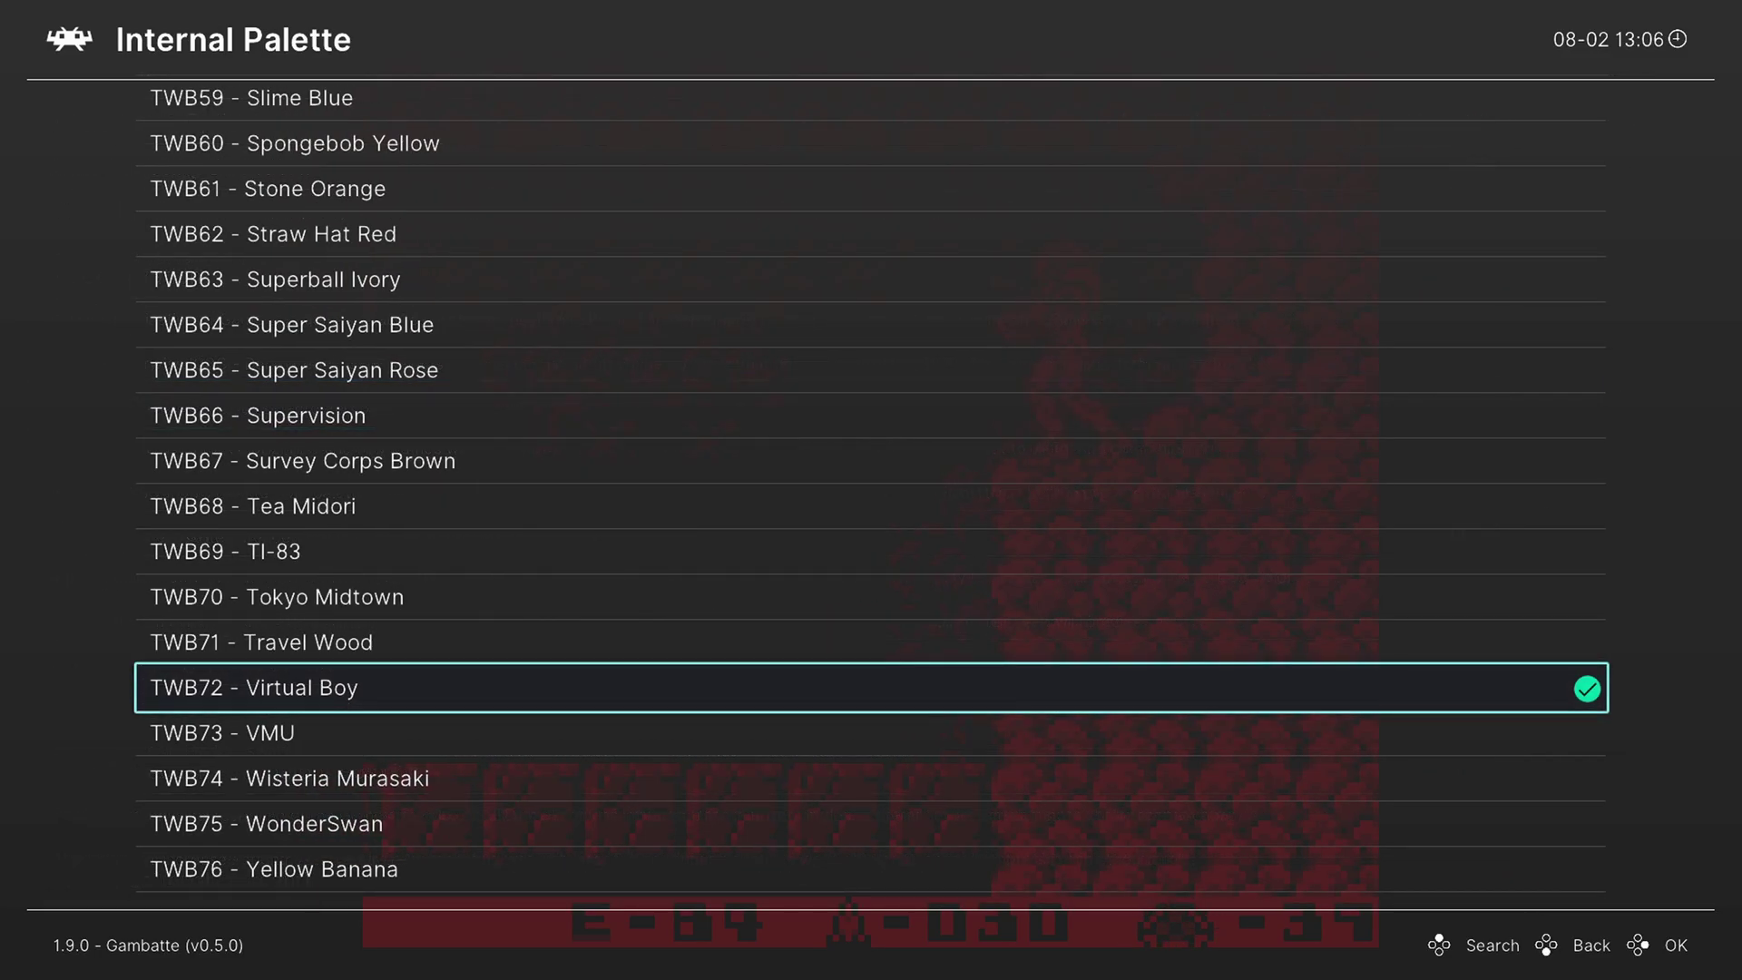
key("Down")
key("Return")
key("F1")
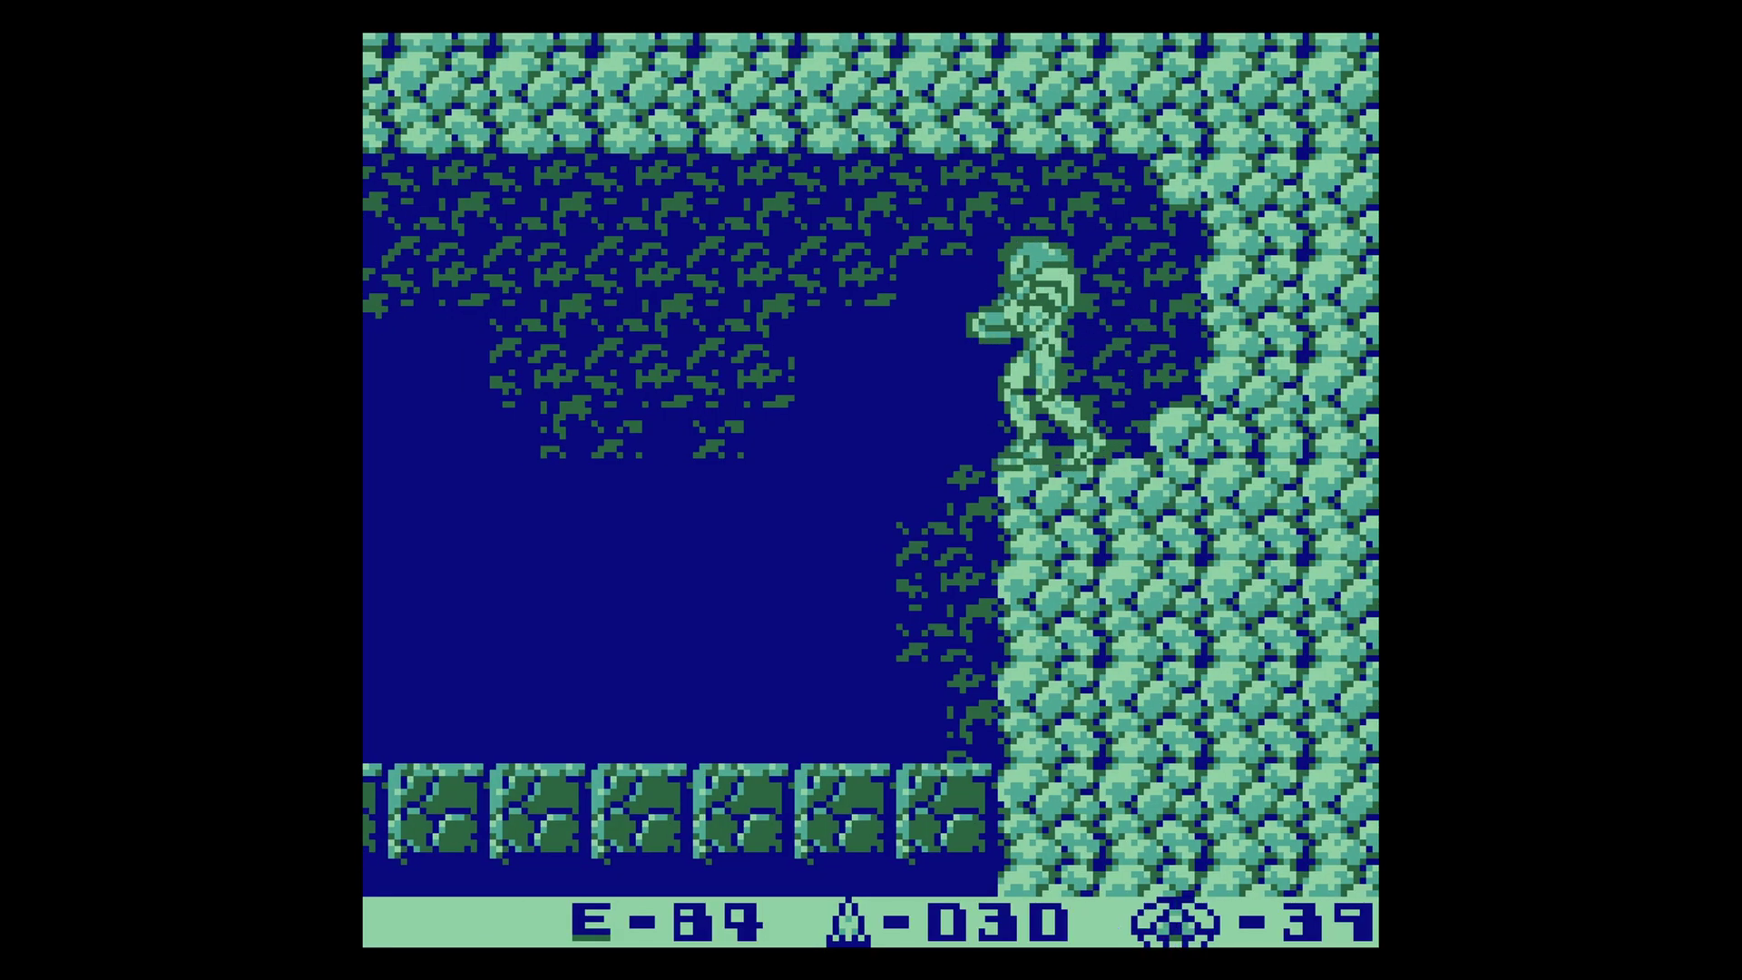
Change the Internal Palette to TWB75 - WonderSwan and view it in the game.
key("F1")
key("Return")
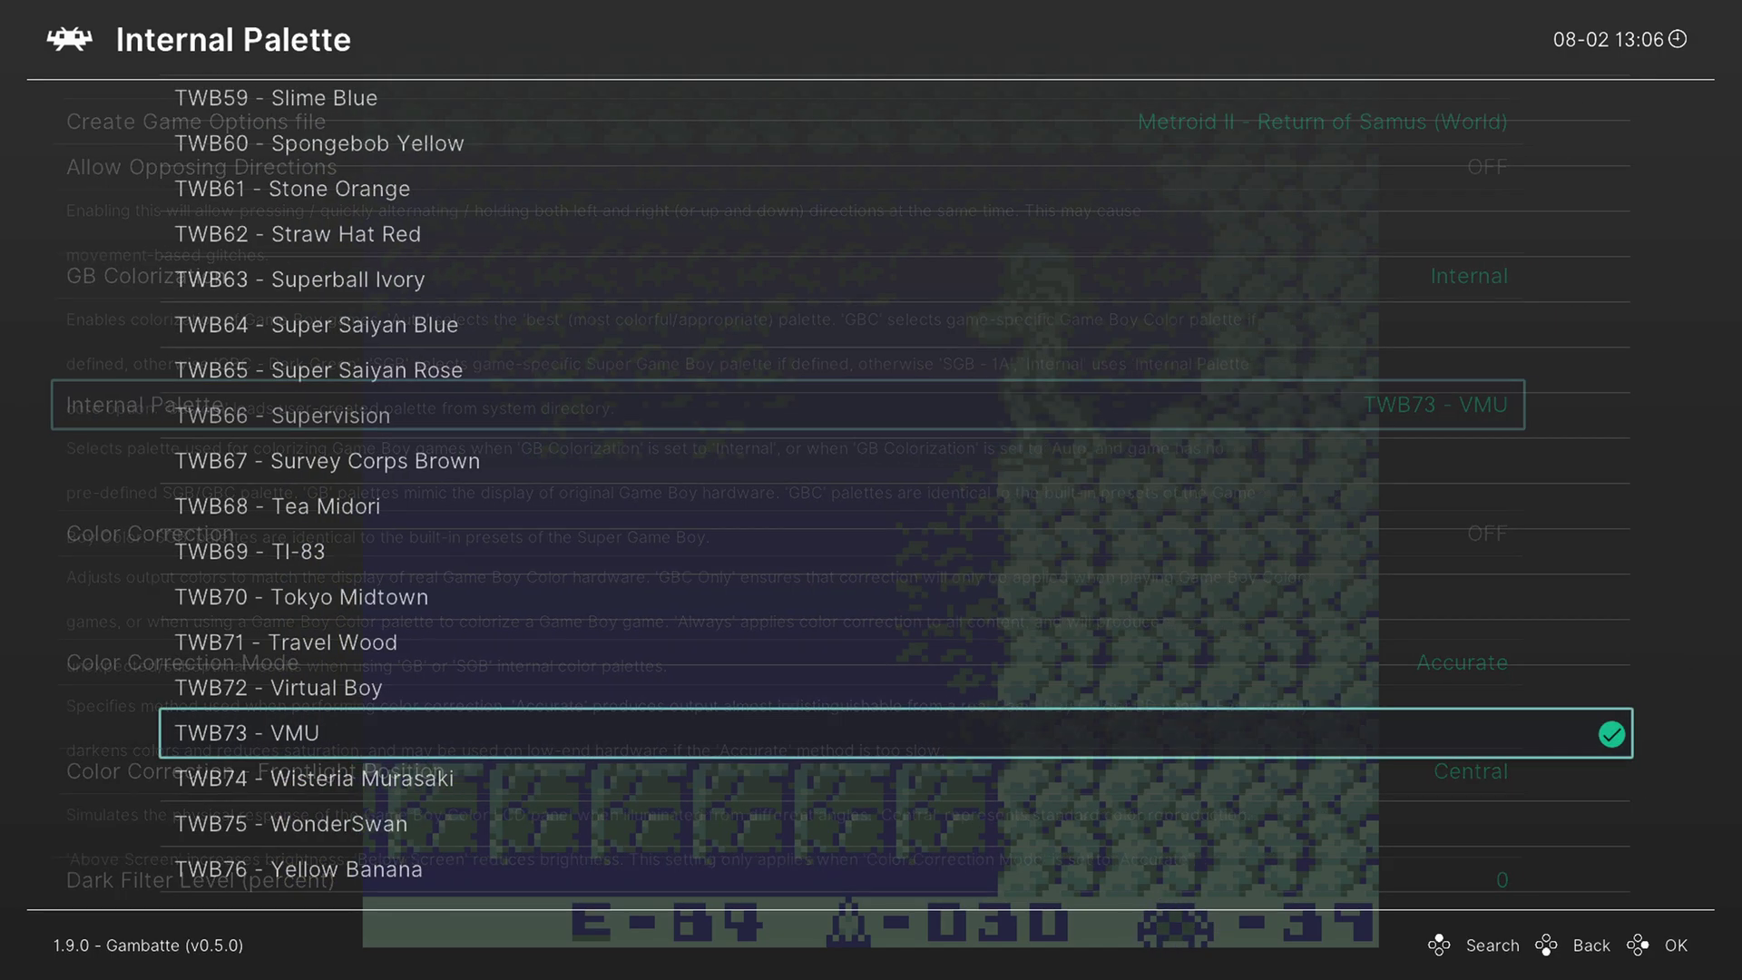
key("Down")
key("Down")
key("Return")
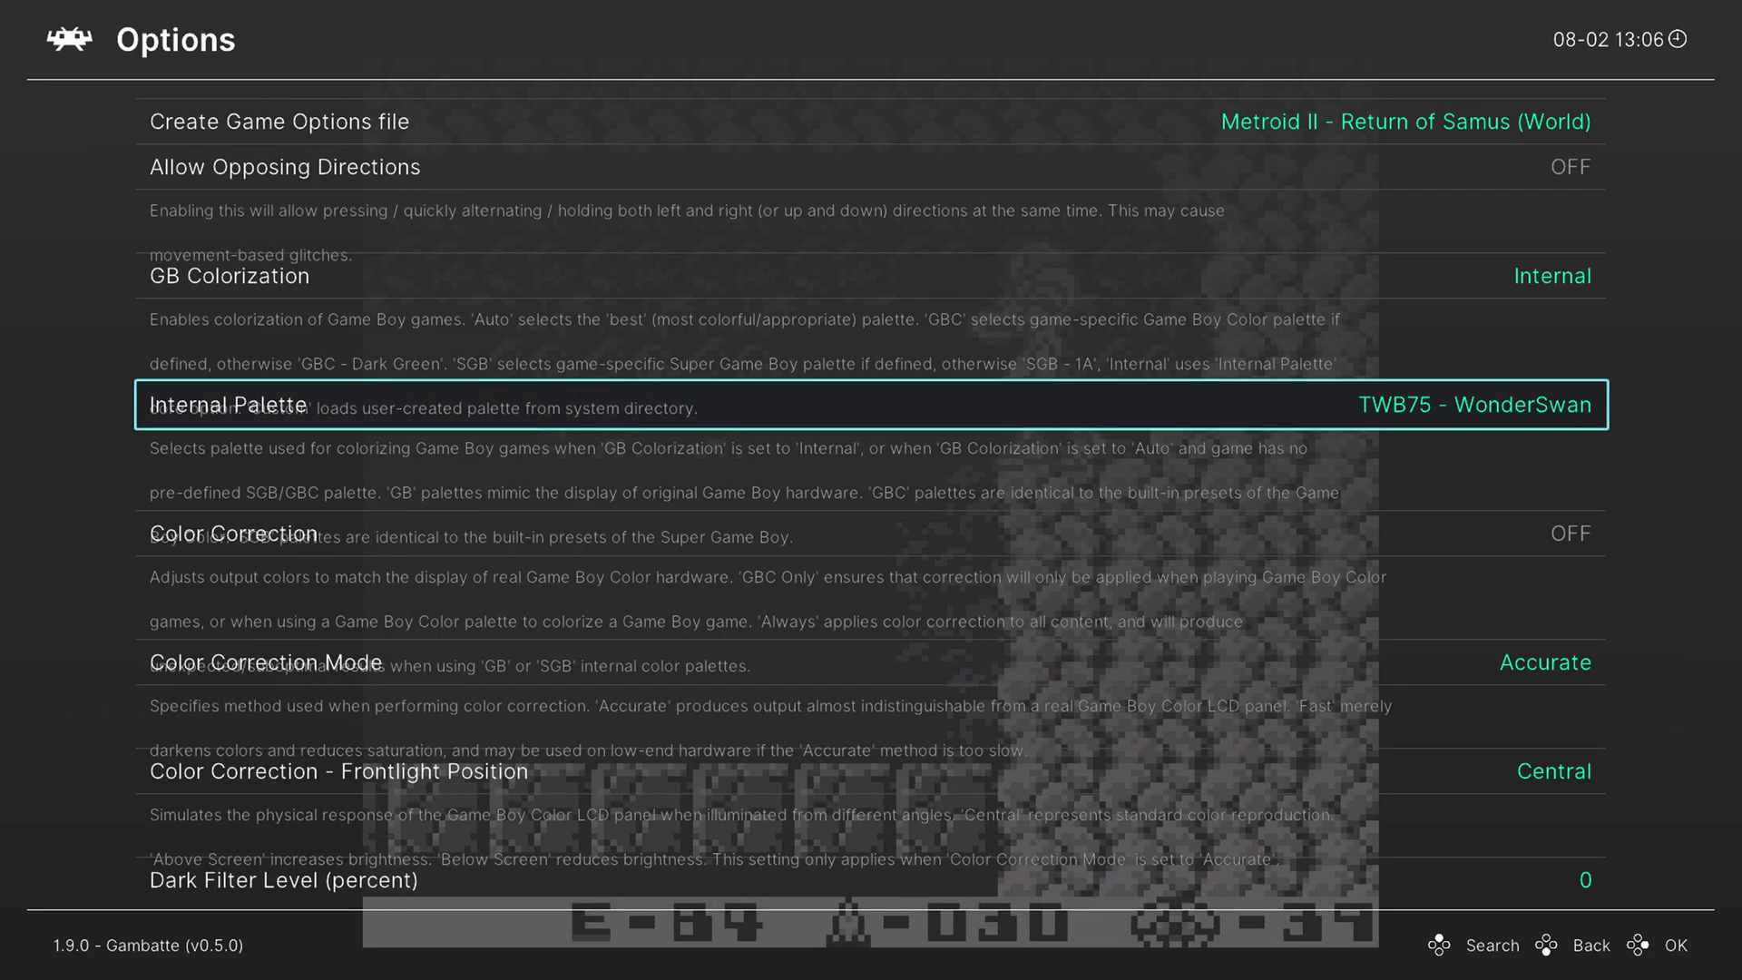
key("F1")
Change the Internal Palette to TWB76 - Yellow Banana.
key("F1")
key("Return")
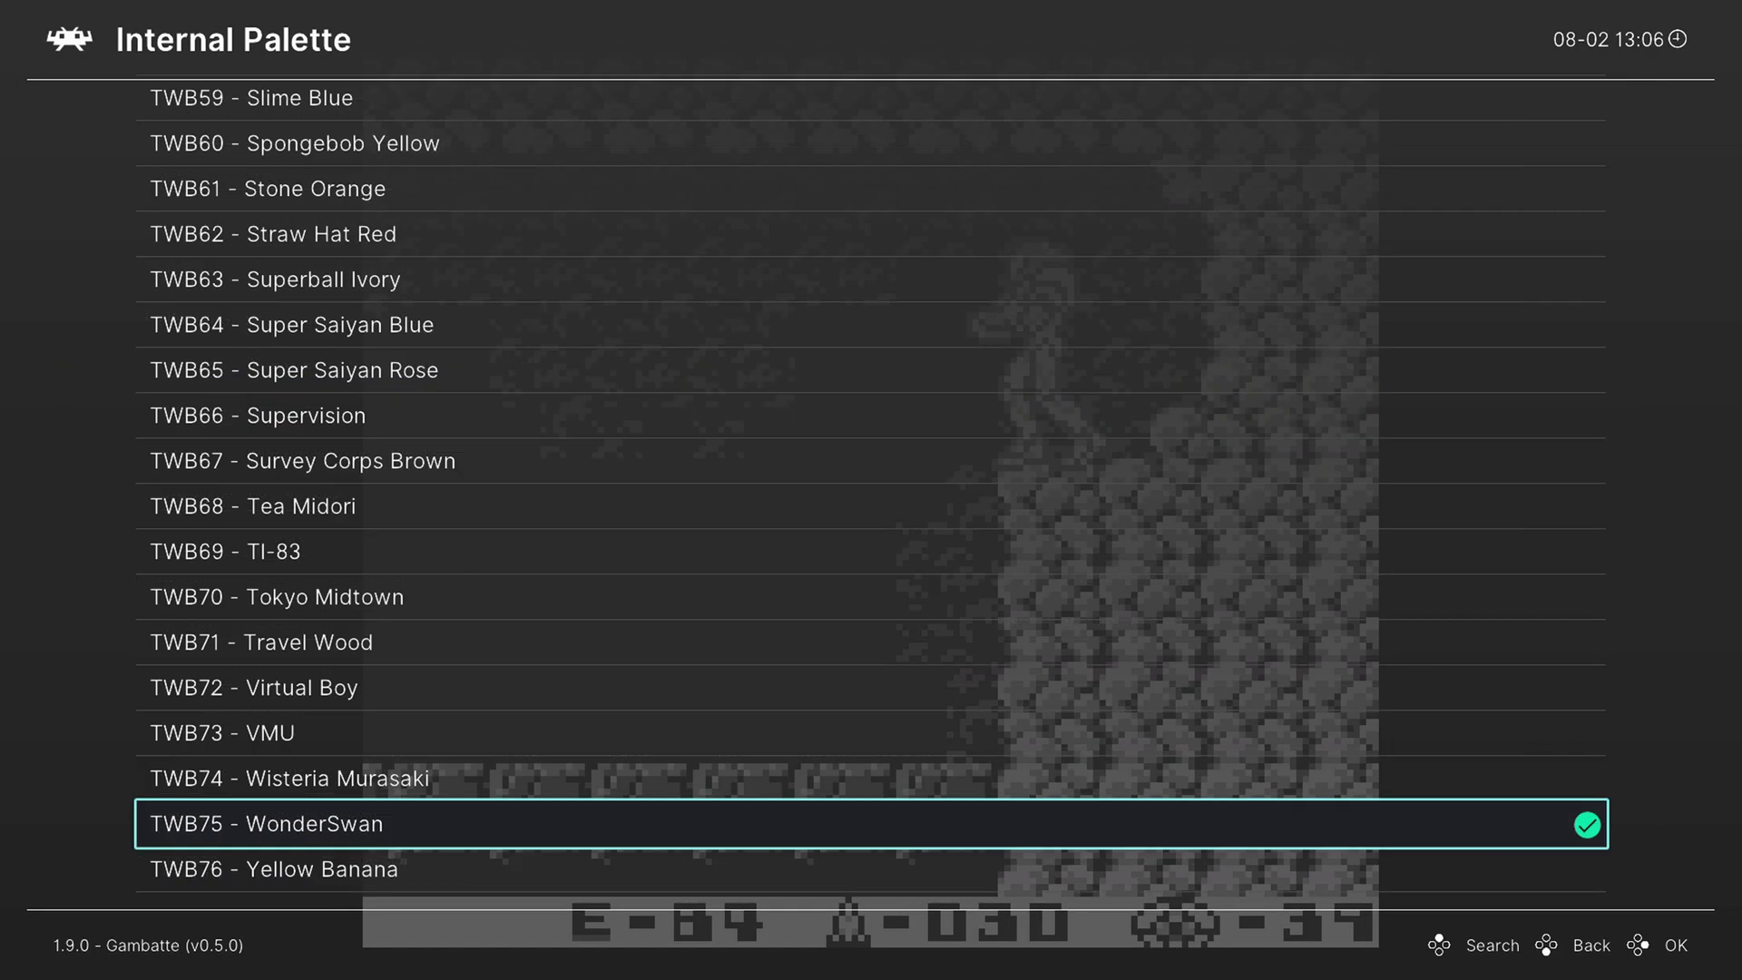
key("Down")
key("Return")
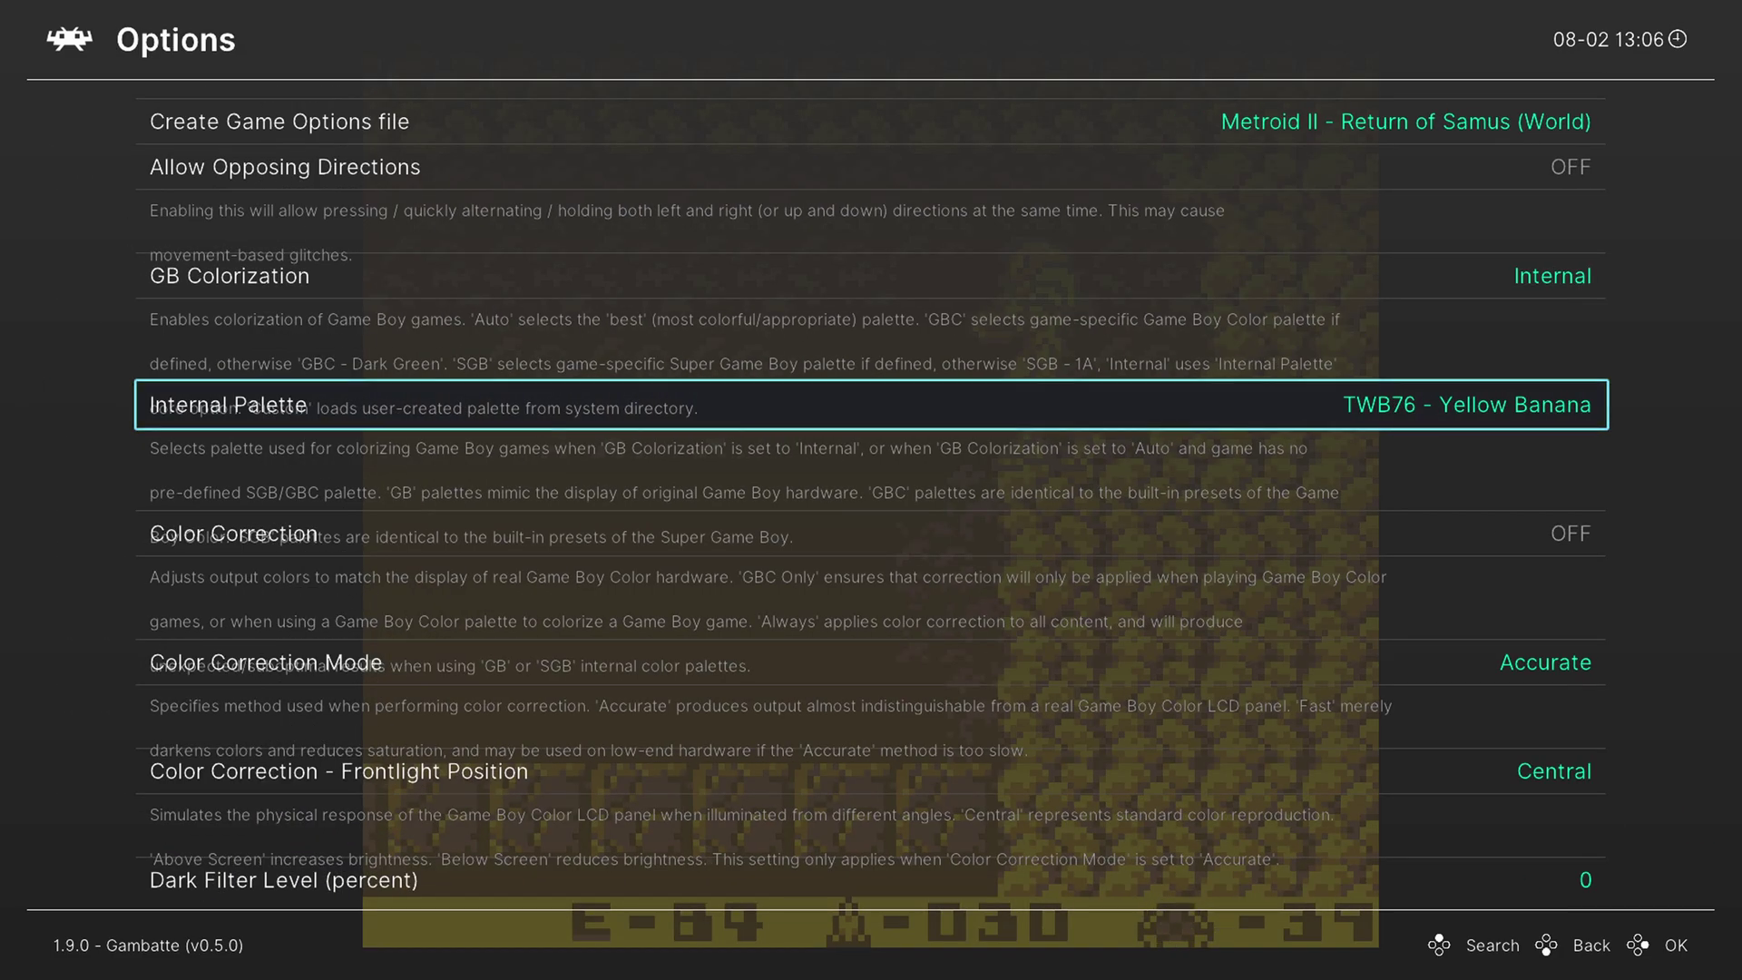
Change the Internal Palette to TWB65 - Super Saiyan Rose.
key("Return")
key("Up")
key("Up")
key("Up")
key("Up")
key("Up")
key("Up")
key("Up")
key("Up")
key("Up")
key("Up")
key("Up")
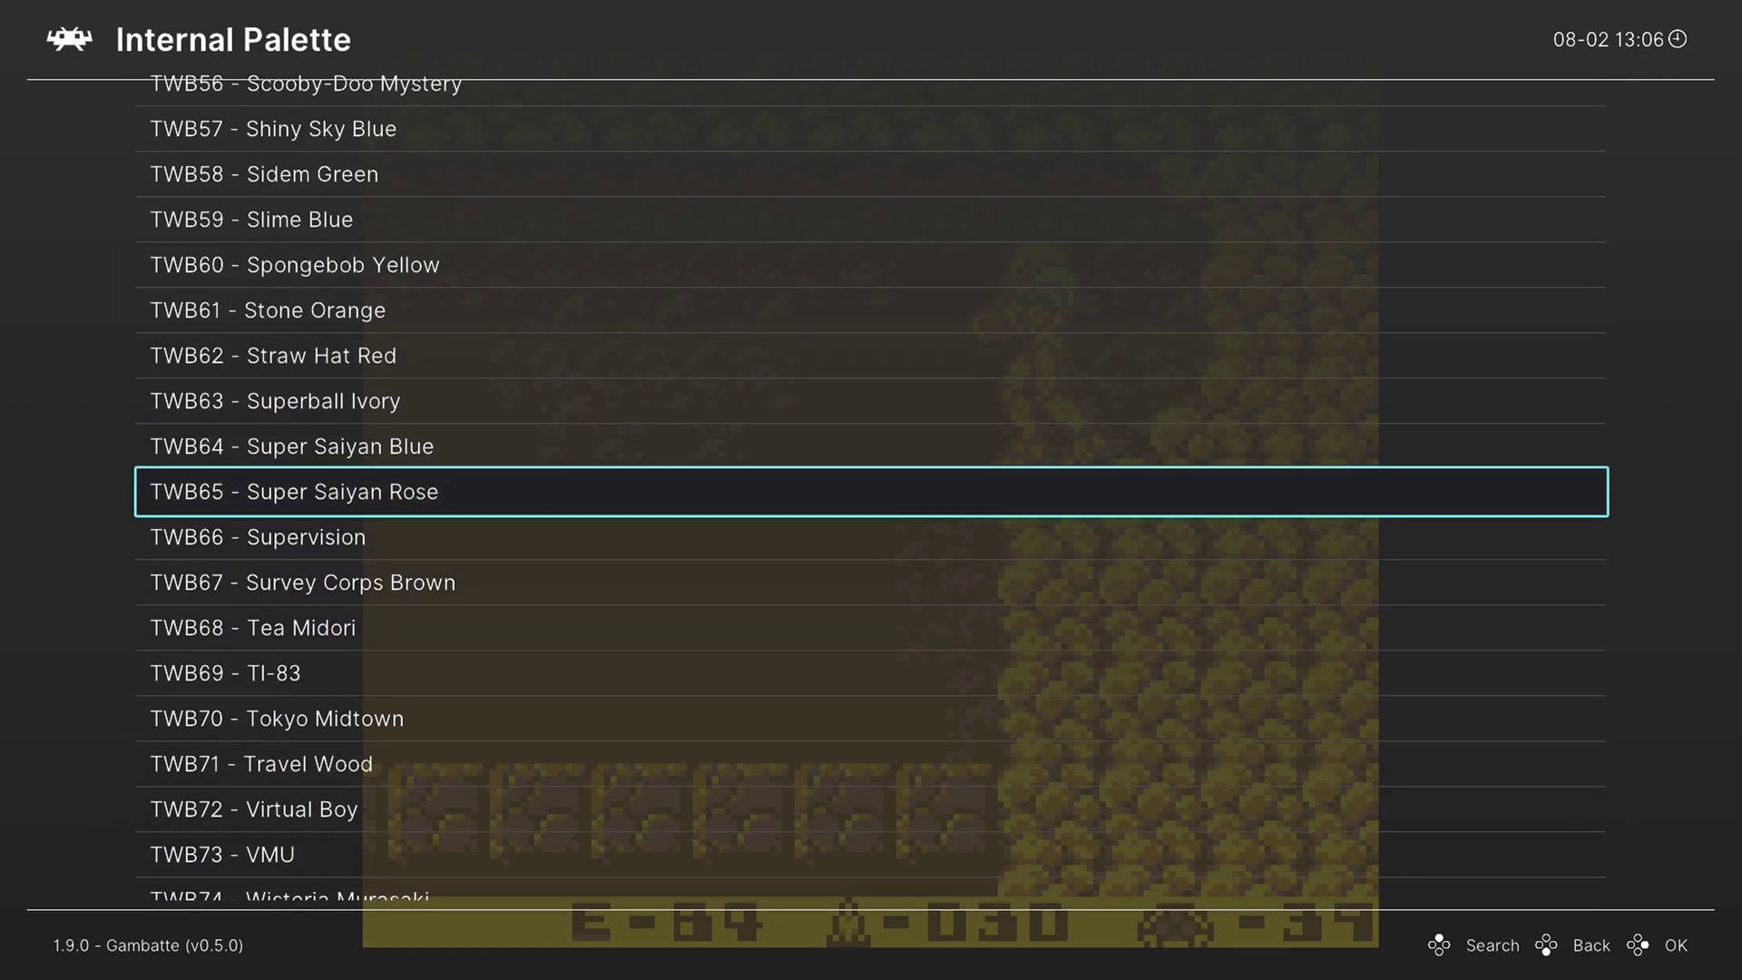
key("Return")
Change the Internal Palette to TWB64 - Super Saiyan Blue.
key("Return")
key("Up")
key("Return")
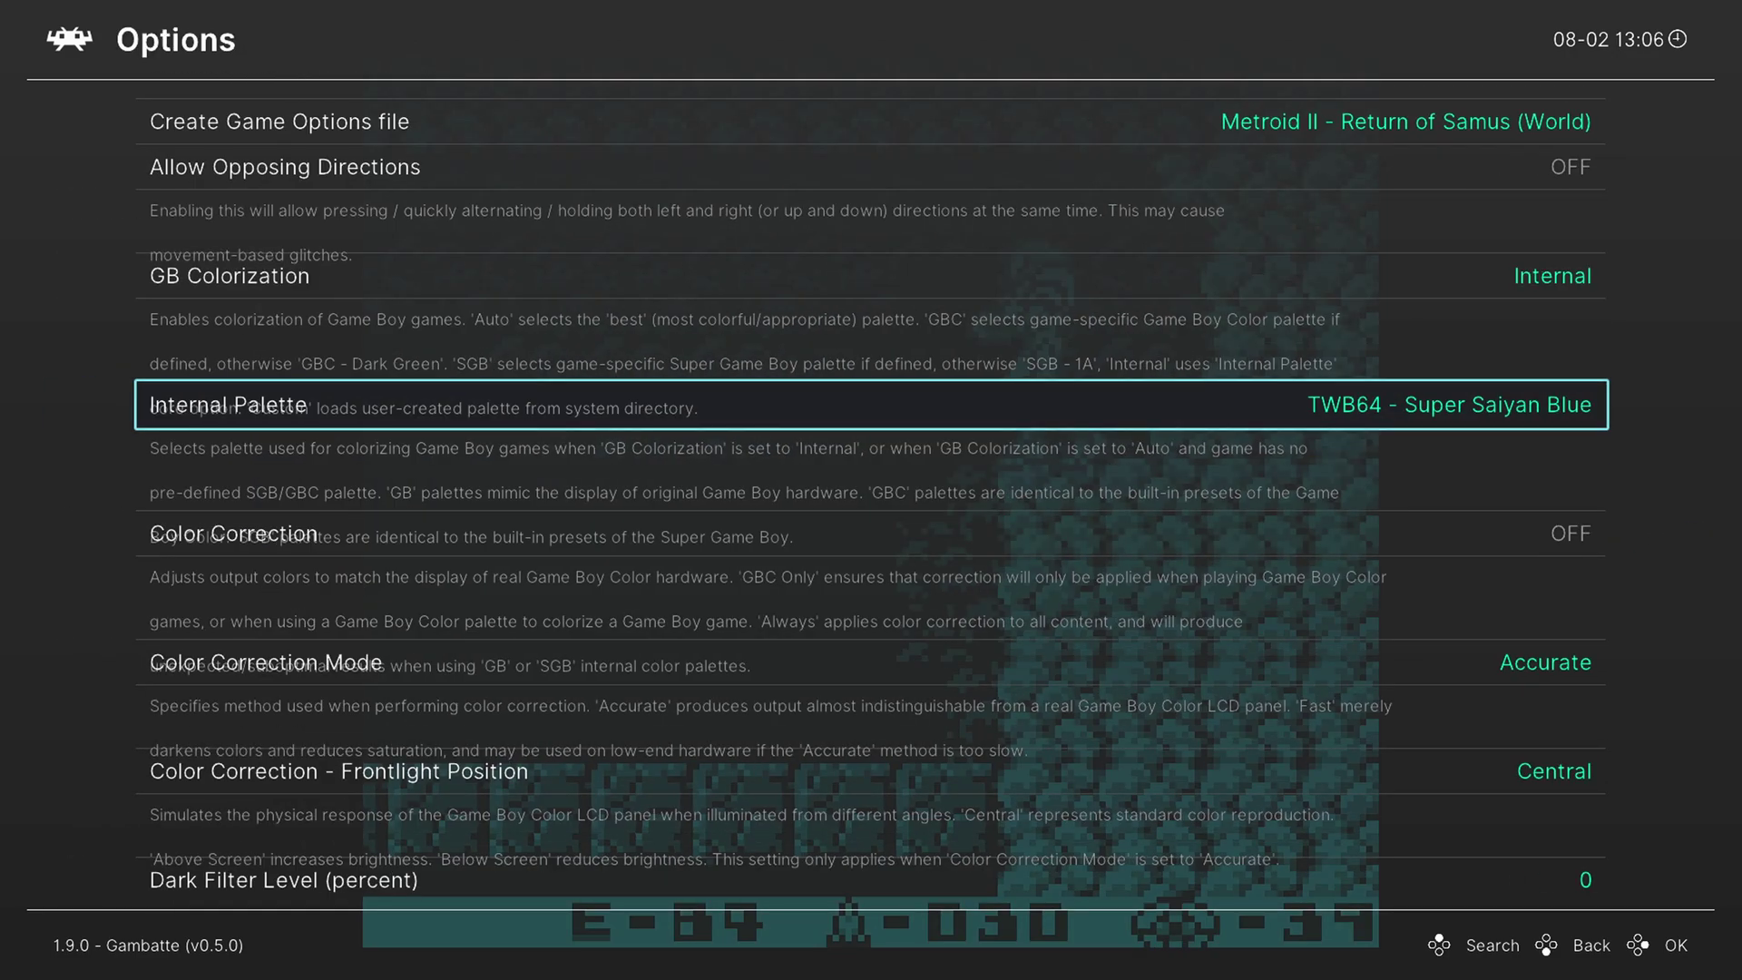
Set the Internal Palette to GB - DMG.
key("Return")
key("Down")
key("Down")
key("Down")
key("Down")
key("Down")
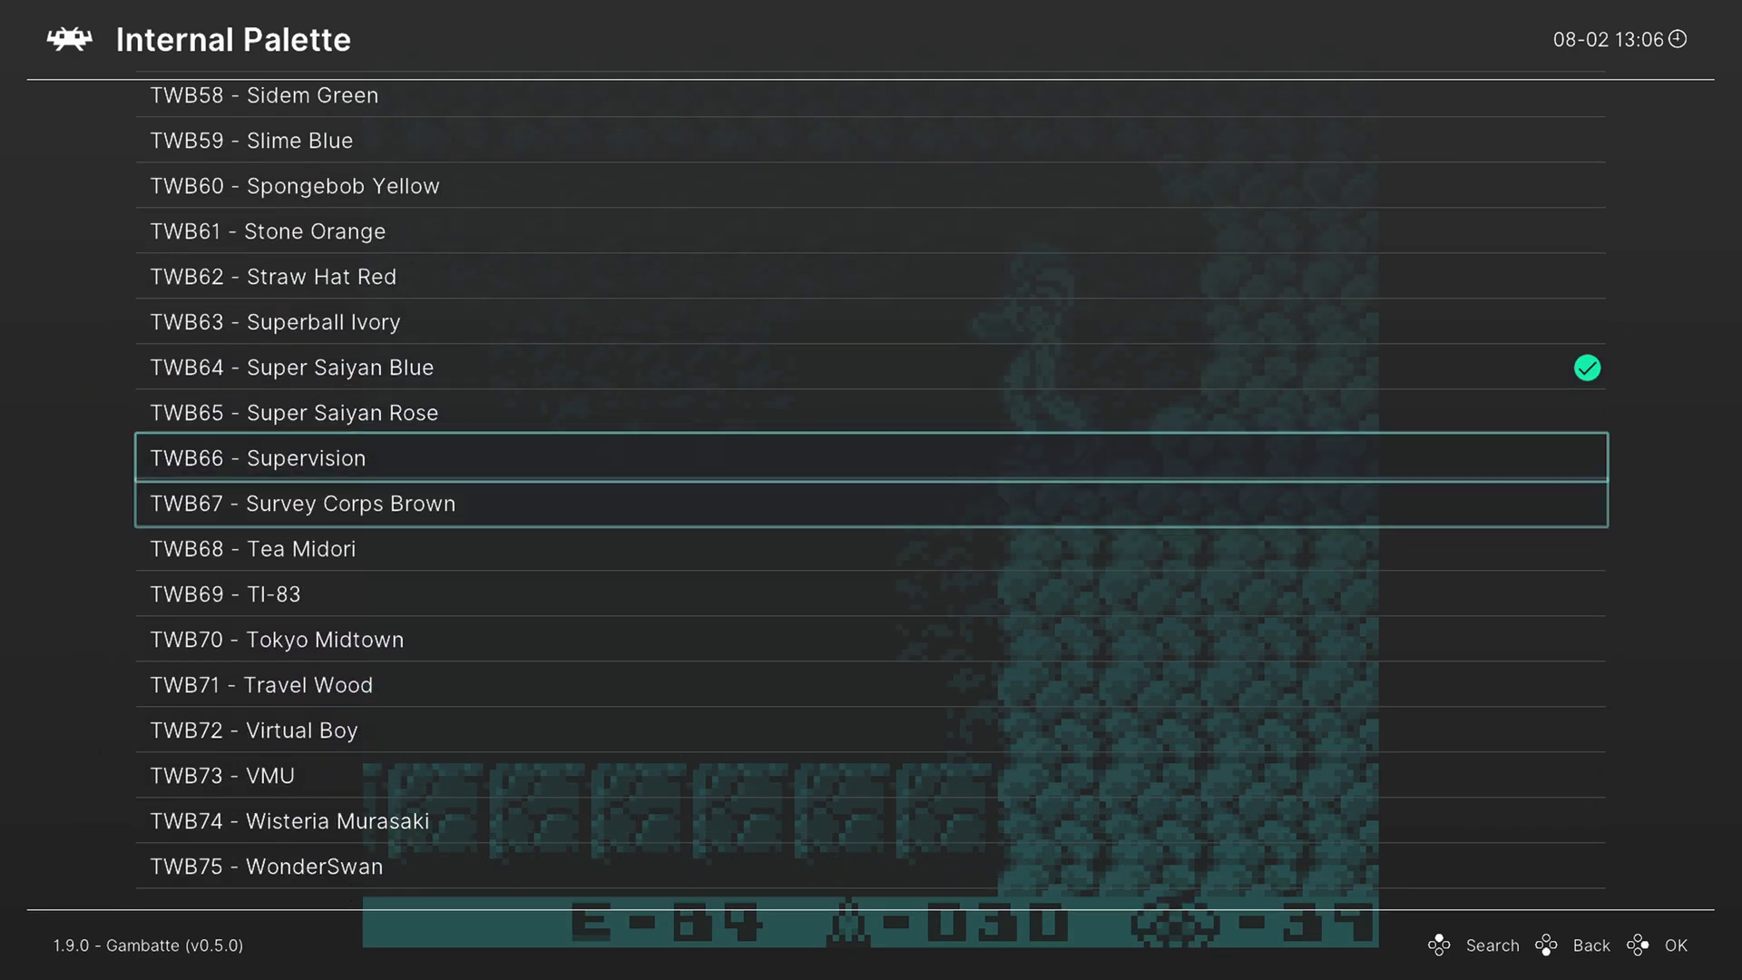
key("Down")
key("Down")
key("Down")
key("Down")
key("Down")
key("Down")
key("Down")
key("Down")
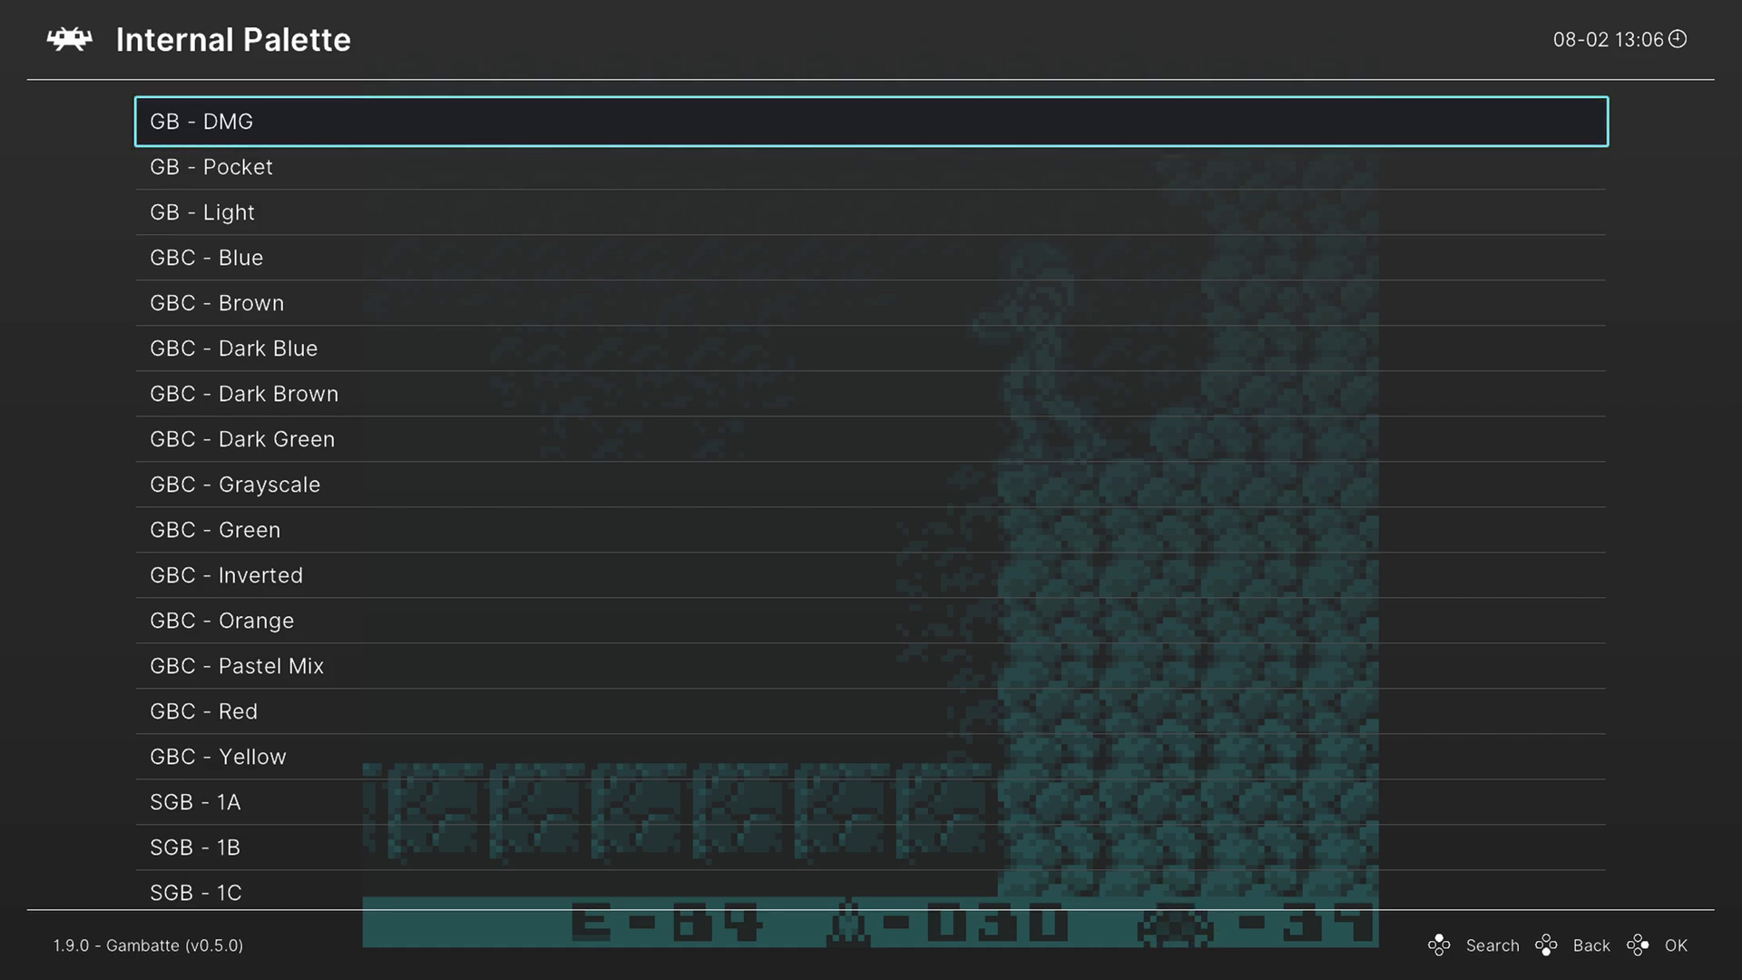
key("Return")
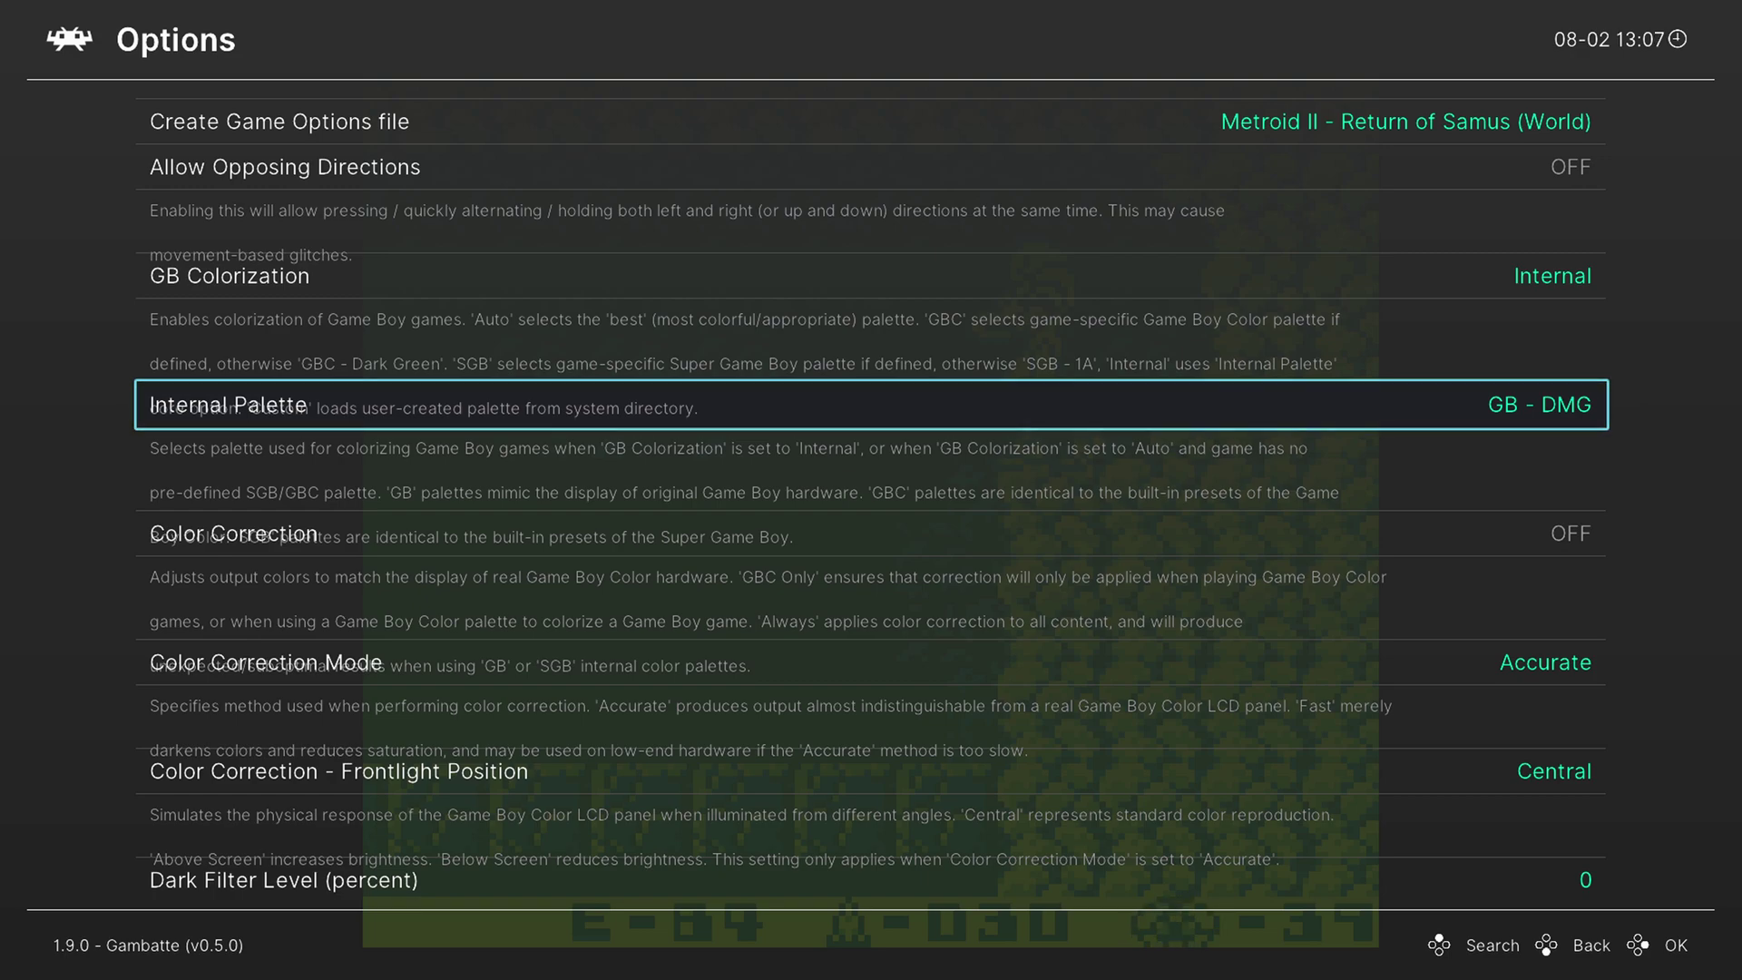
key("Down")
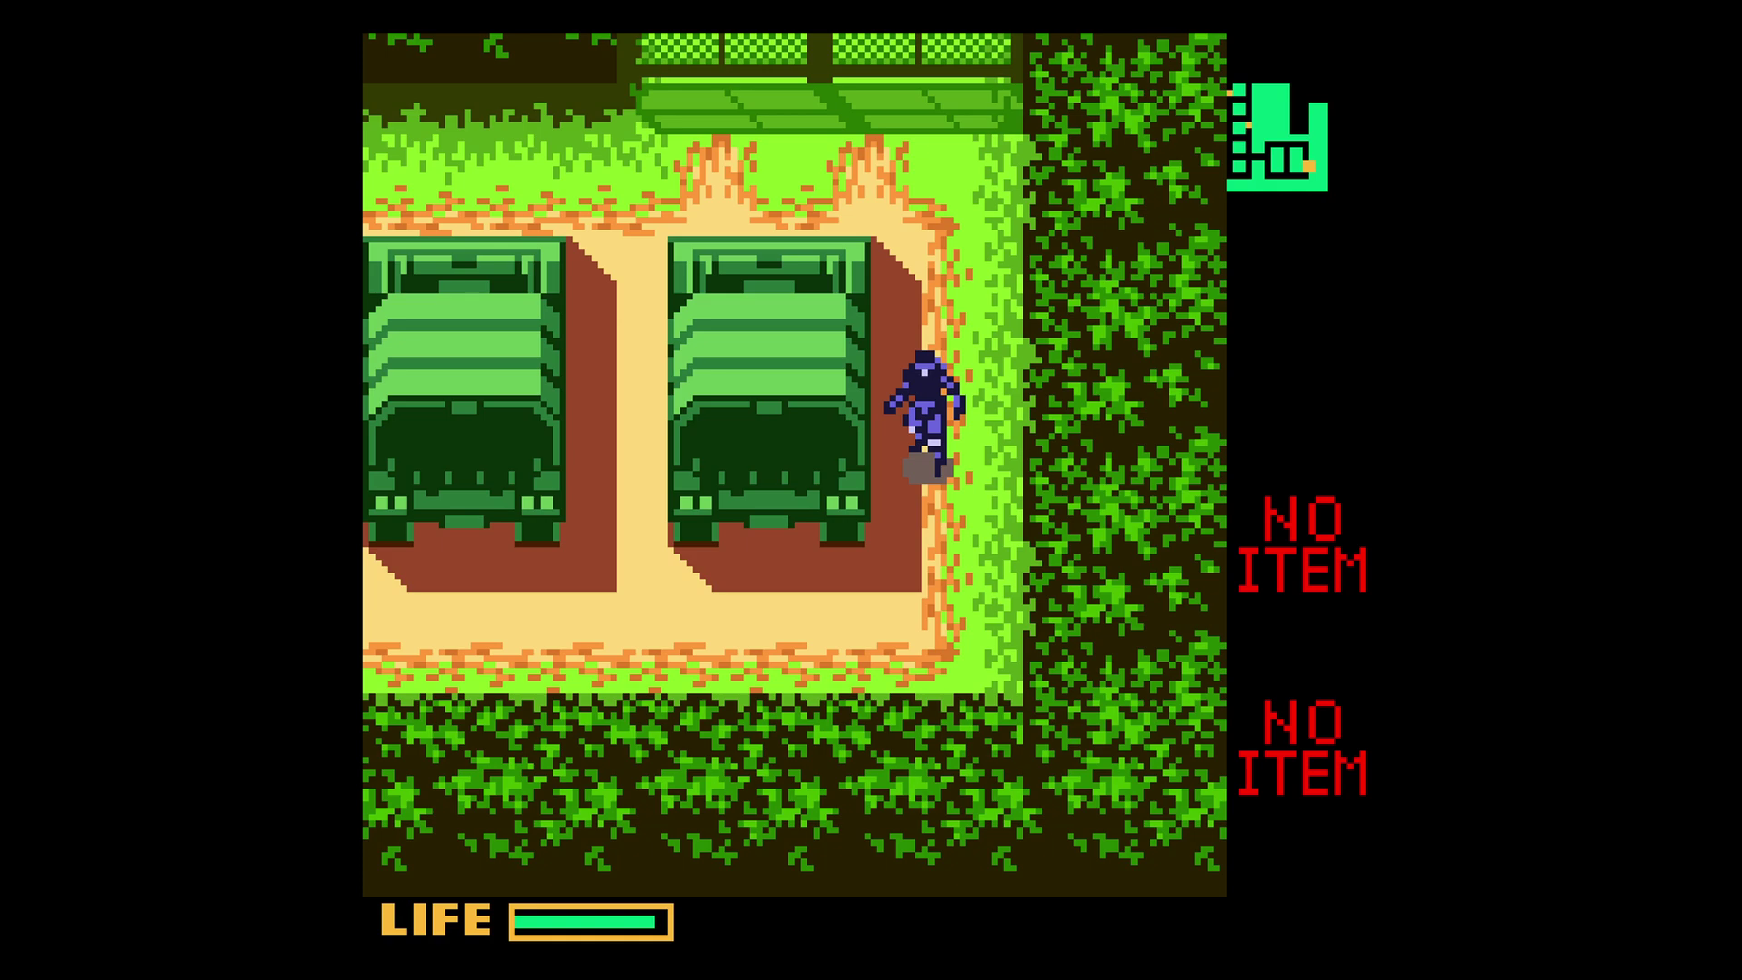
Open the core options for the running Game Boy Color game.
key("F1")
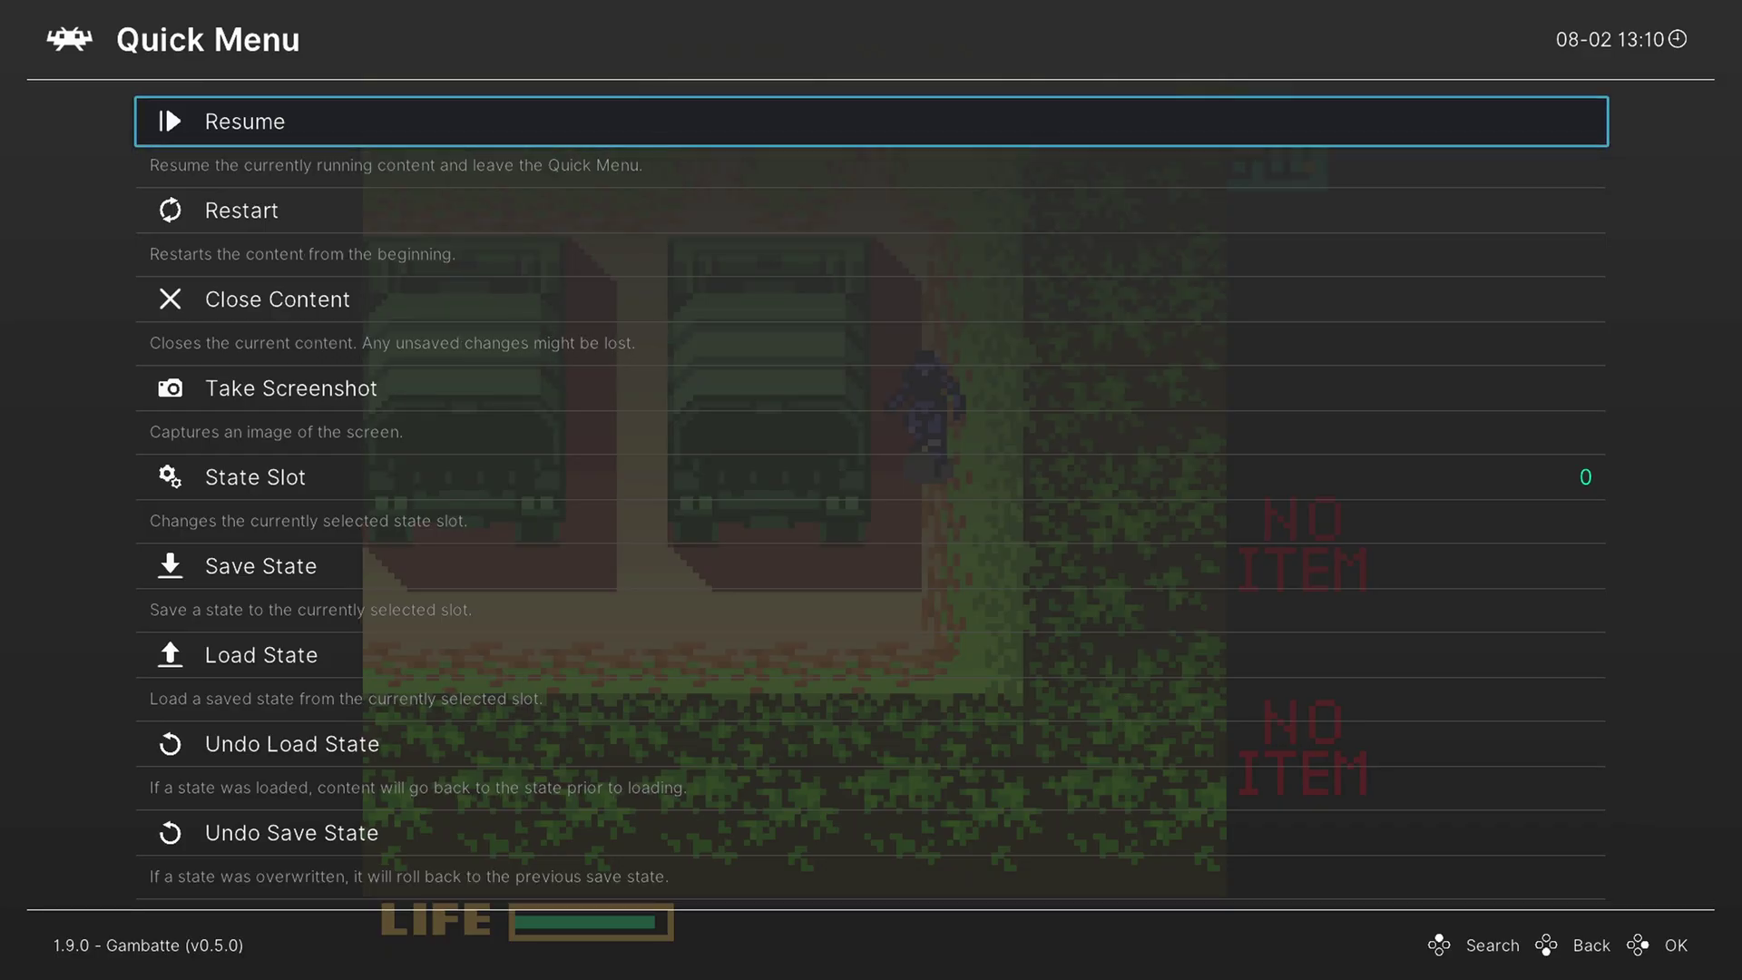
key("Down")
key("Down")
key("Down")
key("Down")
key("Down")
key("Down")
key("Down")
key("Down")
key("Down")
key("Down")
key("Down")
key("Down")
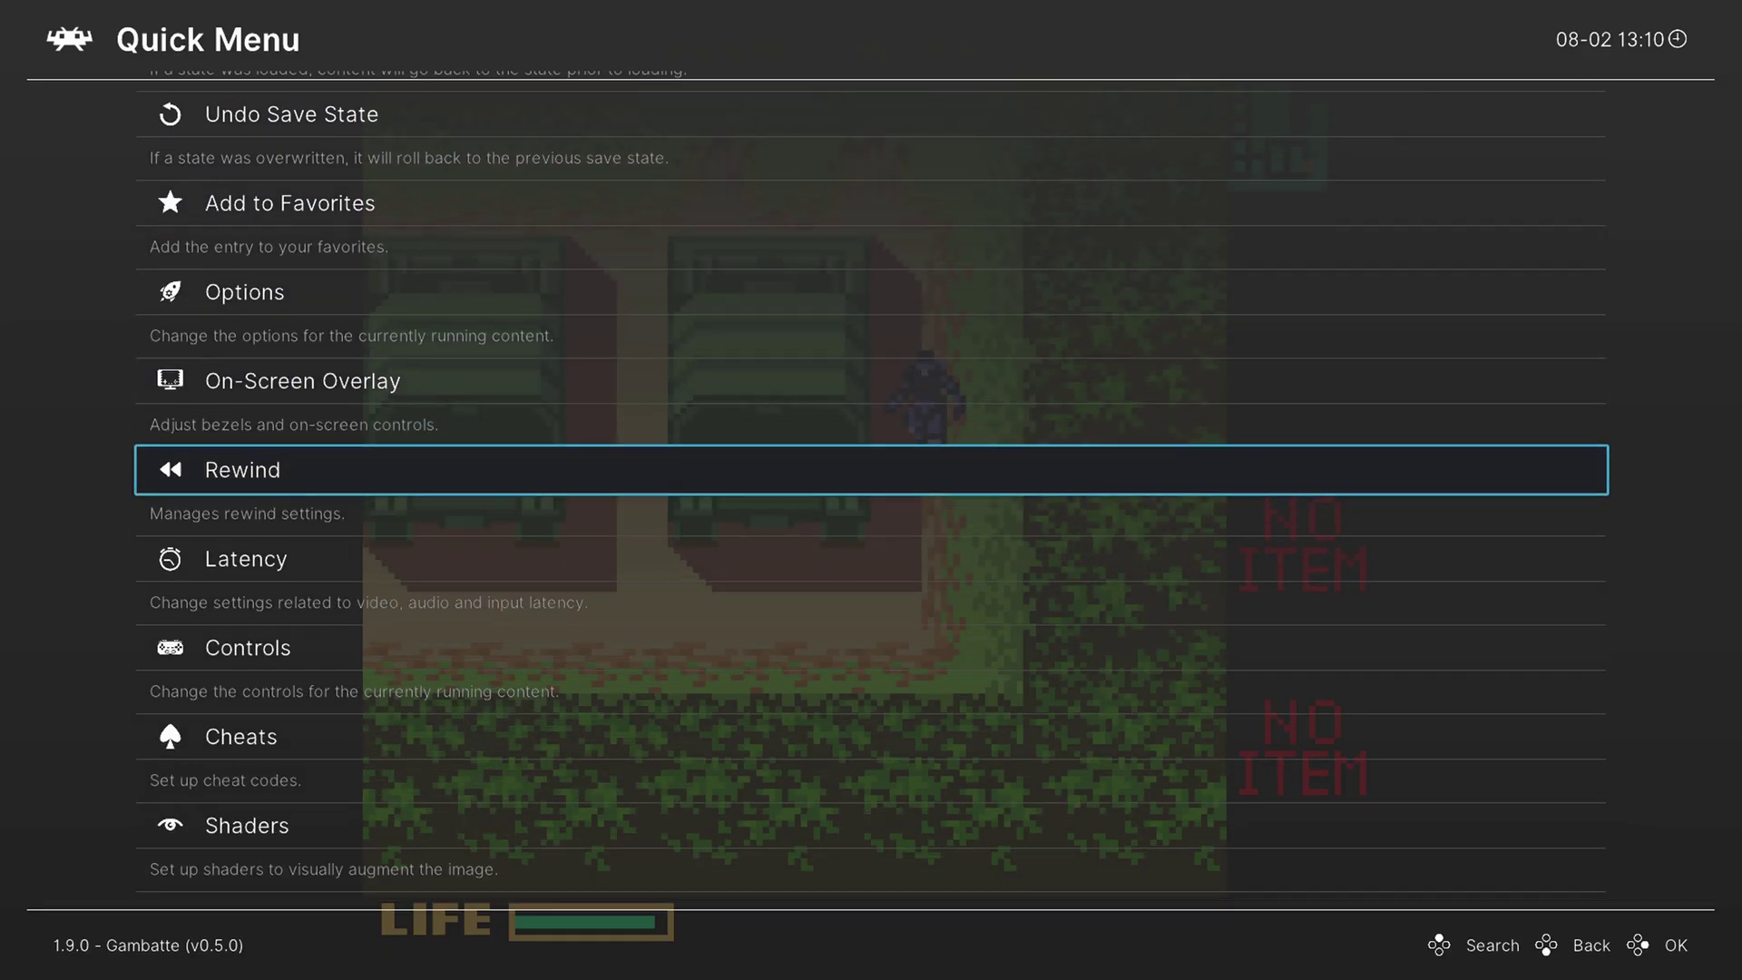
key("Down")
key("Down")
key("Down")
key("Up")
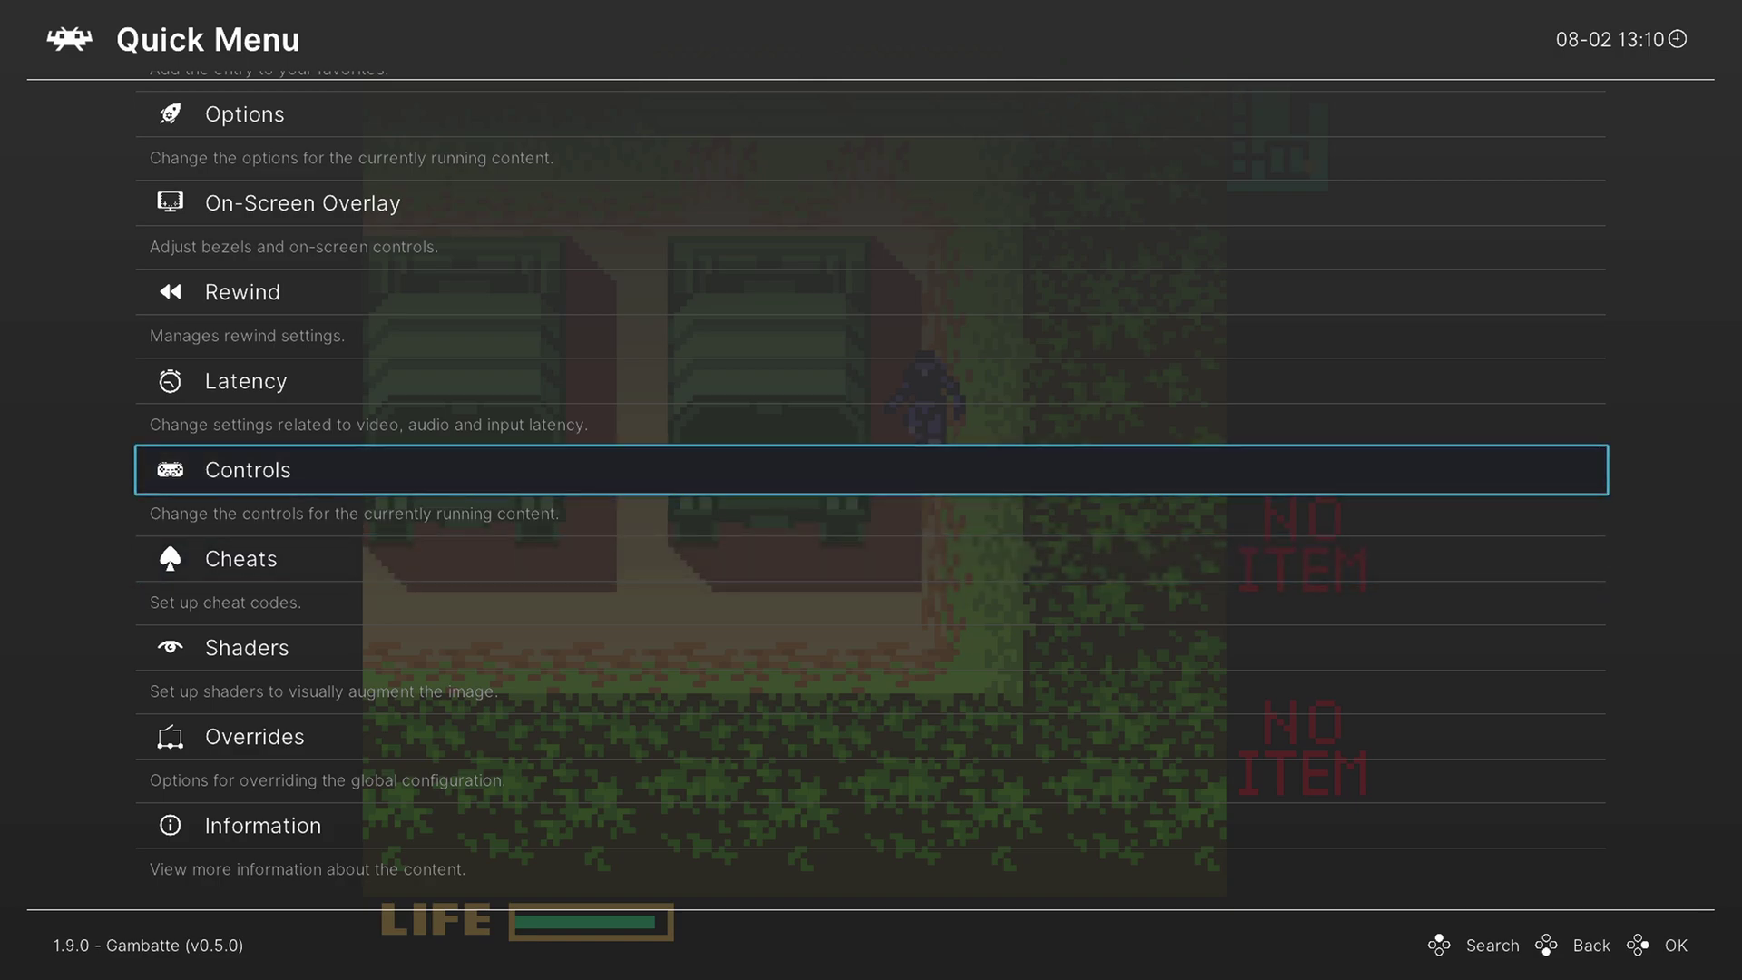
key("Up")
key("Up")
key("Up")
key("Up")
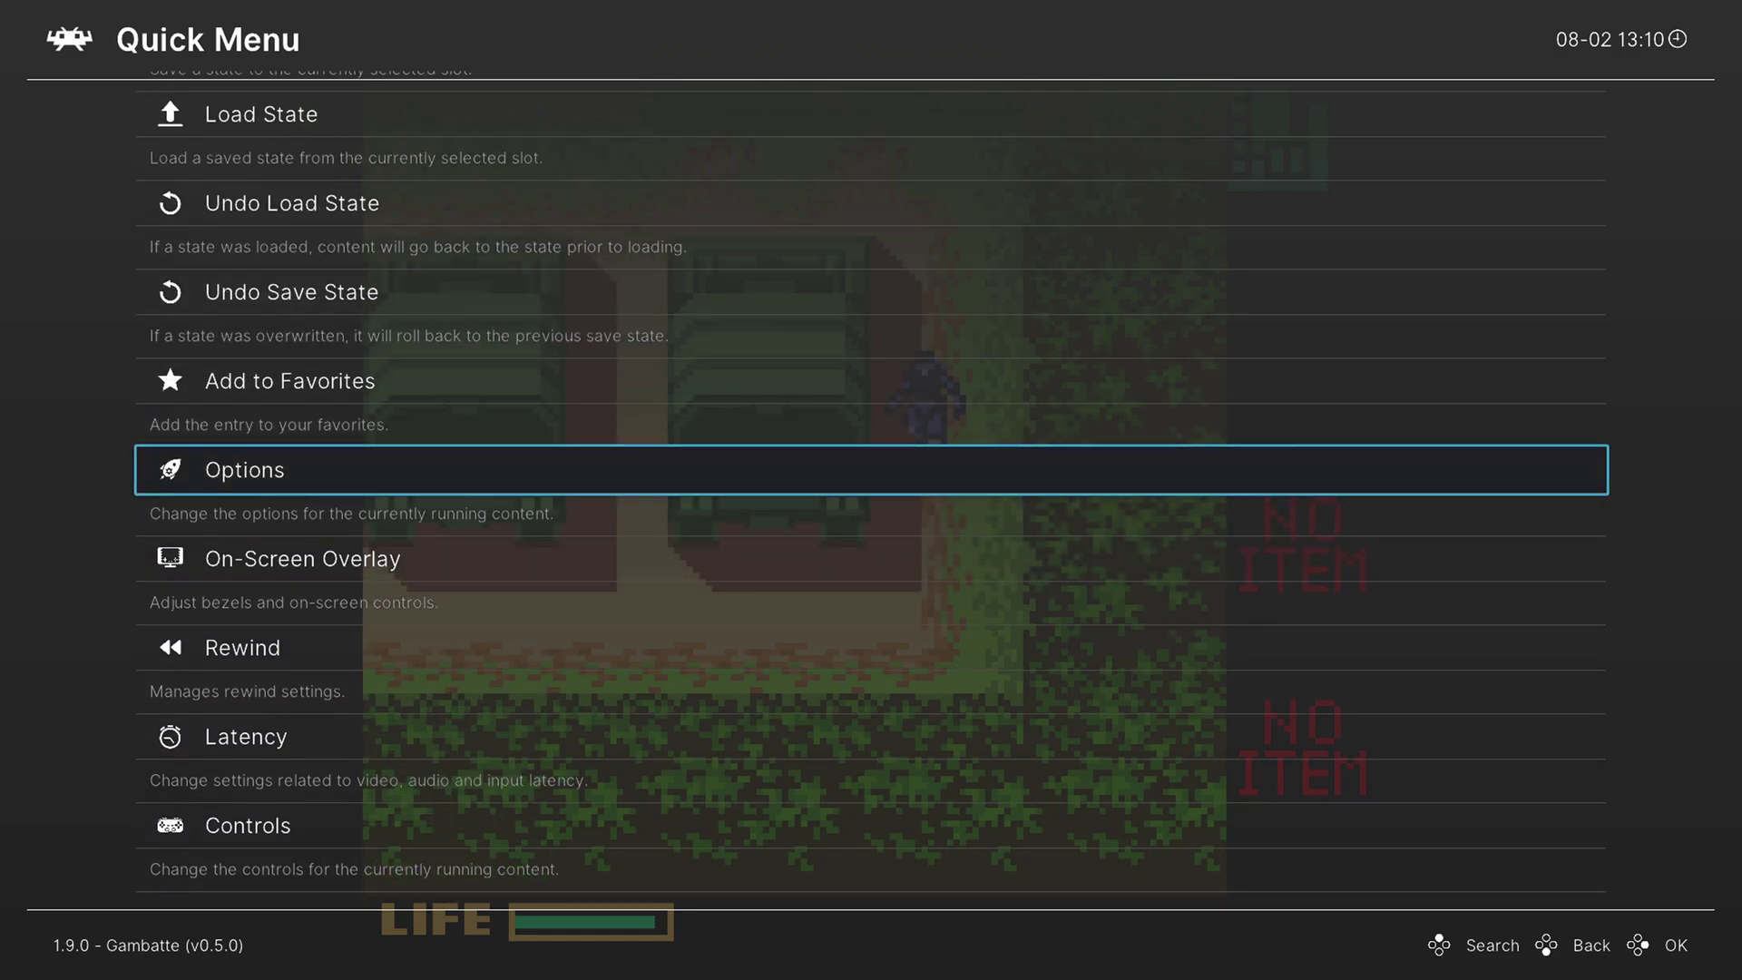
key("Return")
key("F1")
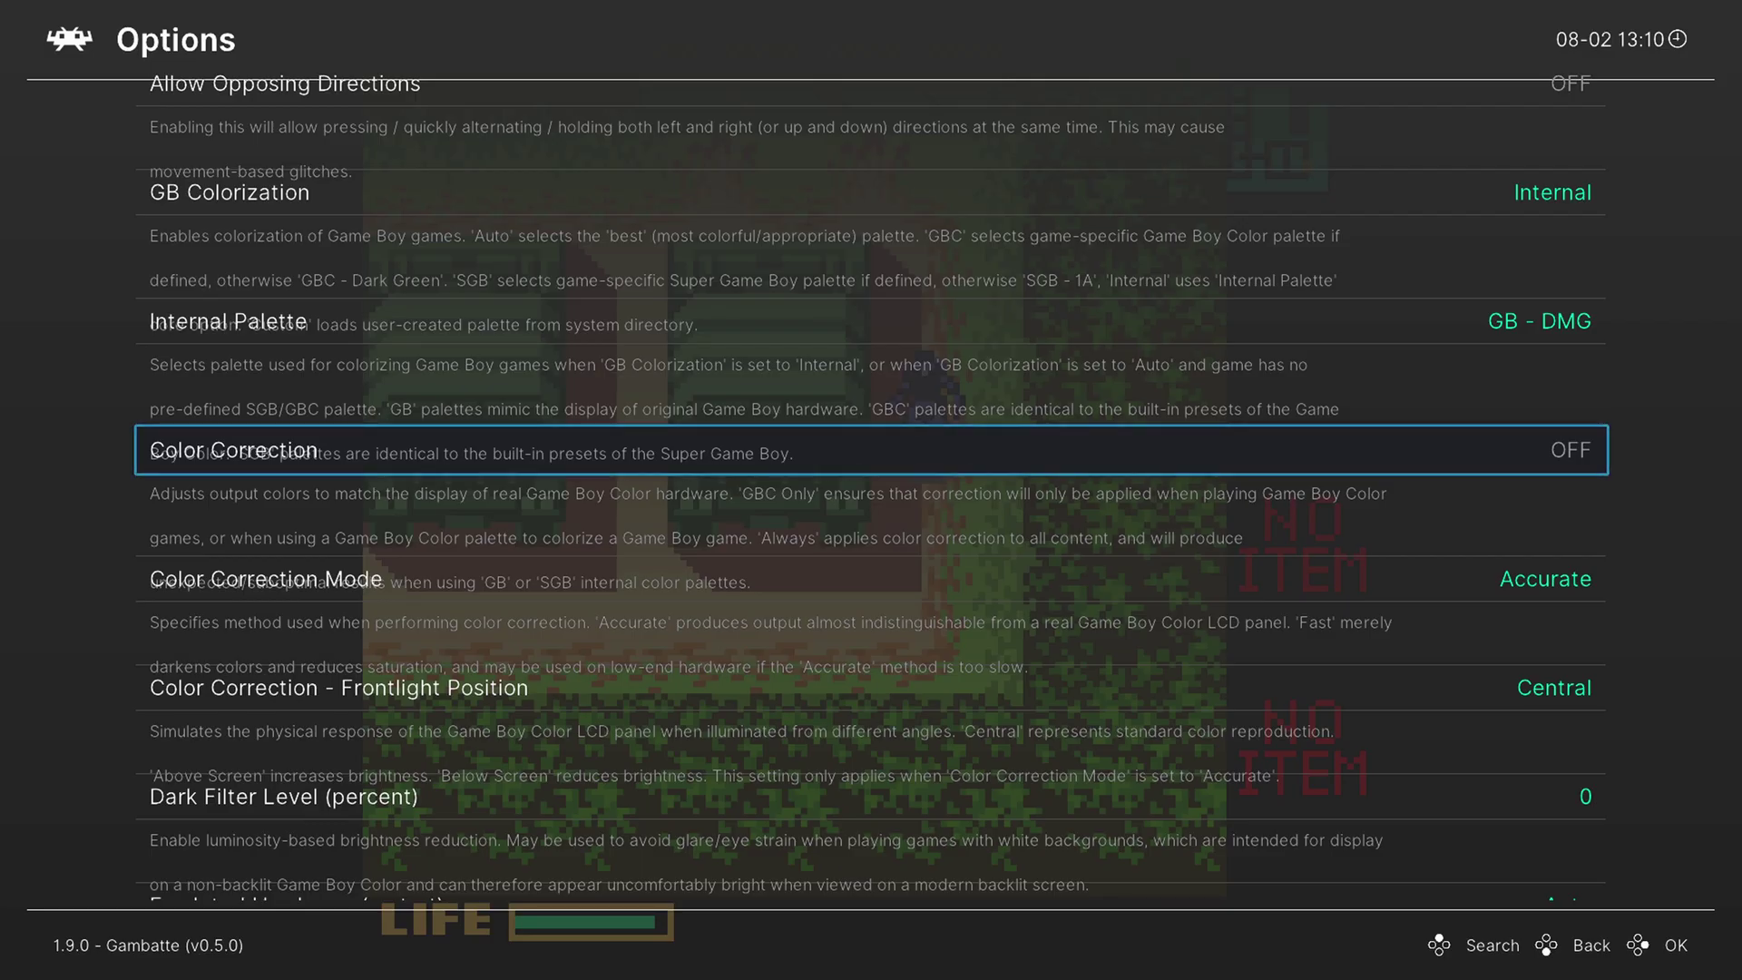
Set Color Correction to GBC Only, check the colors in the game, and return to the core options.
key("Return")
key("Up")
key("Up")
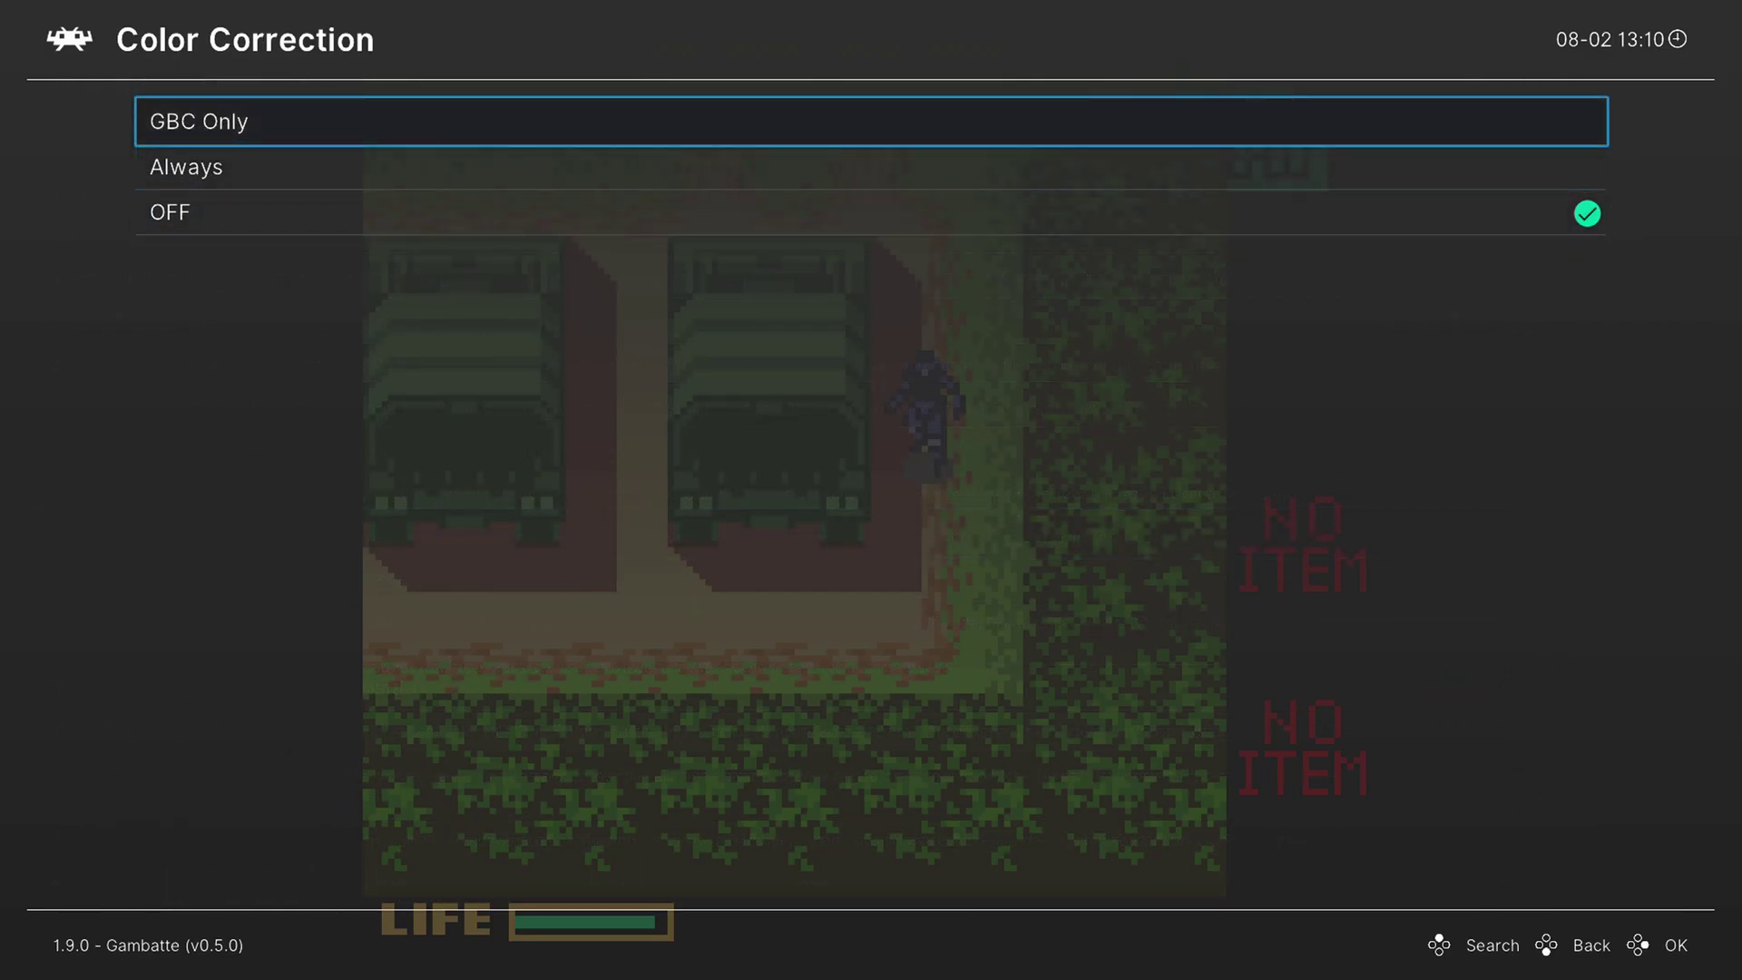
key("Return")
key("F1")
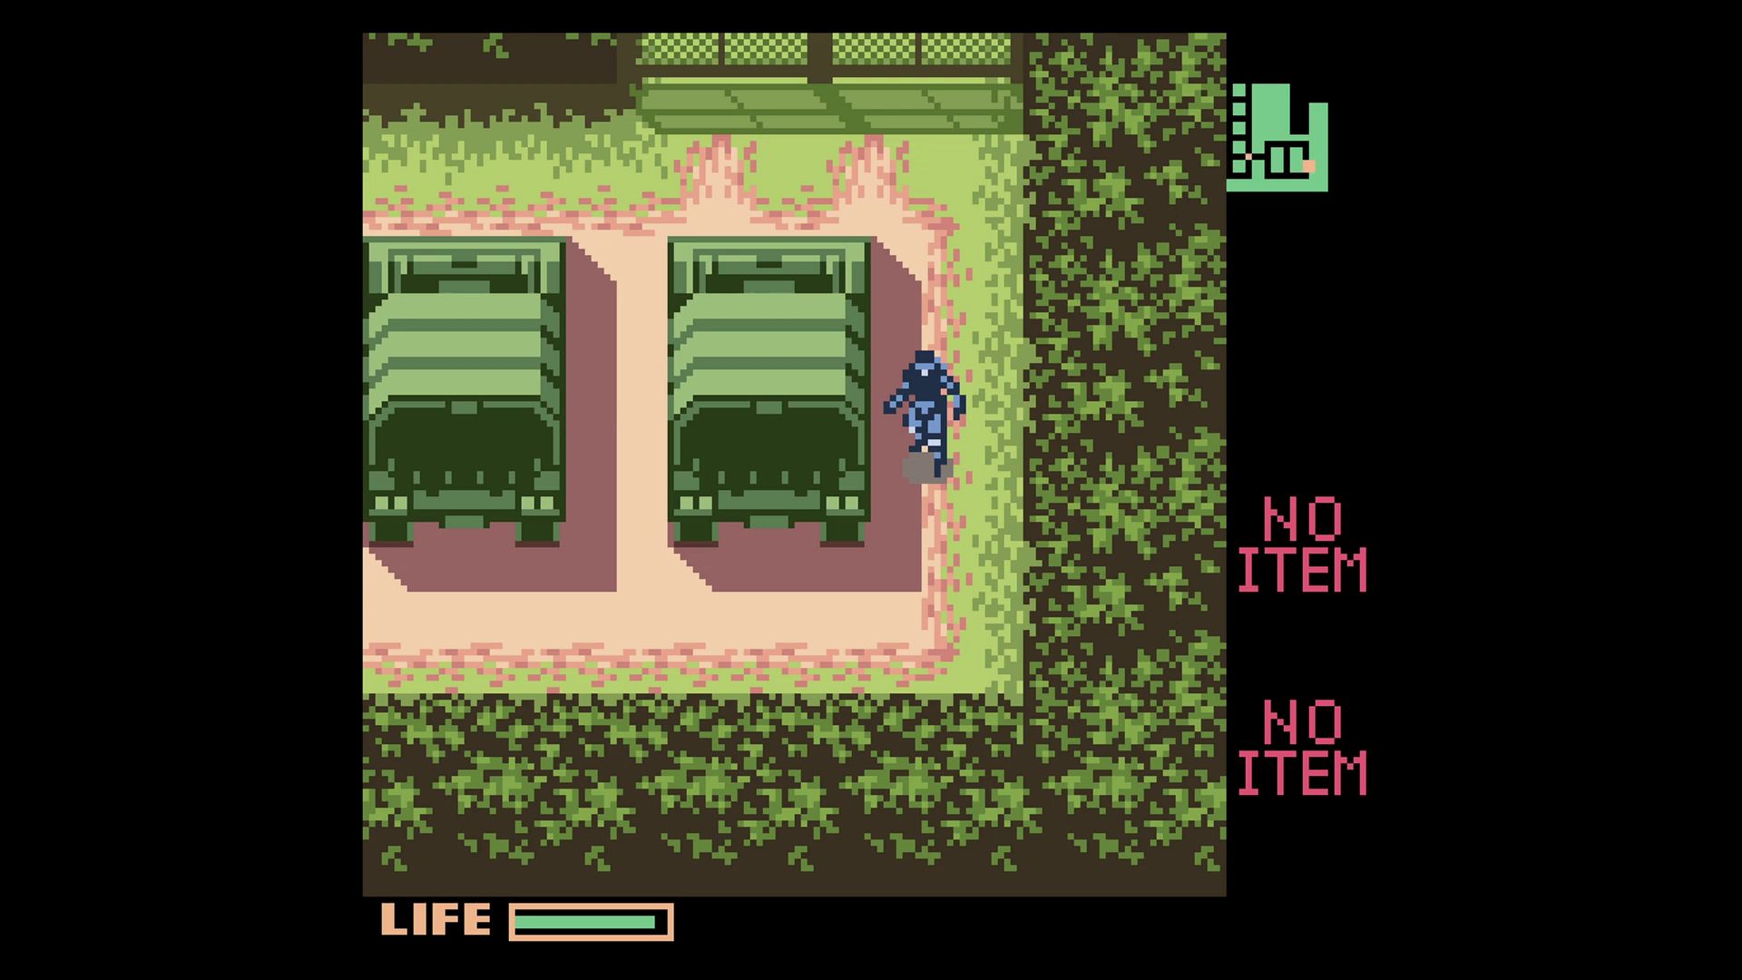
key("F1")
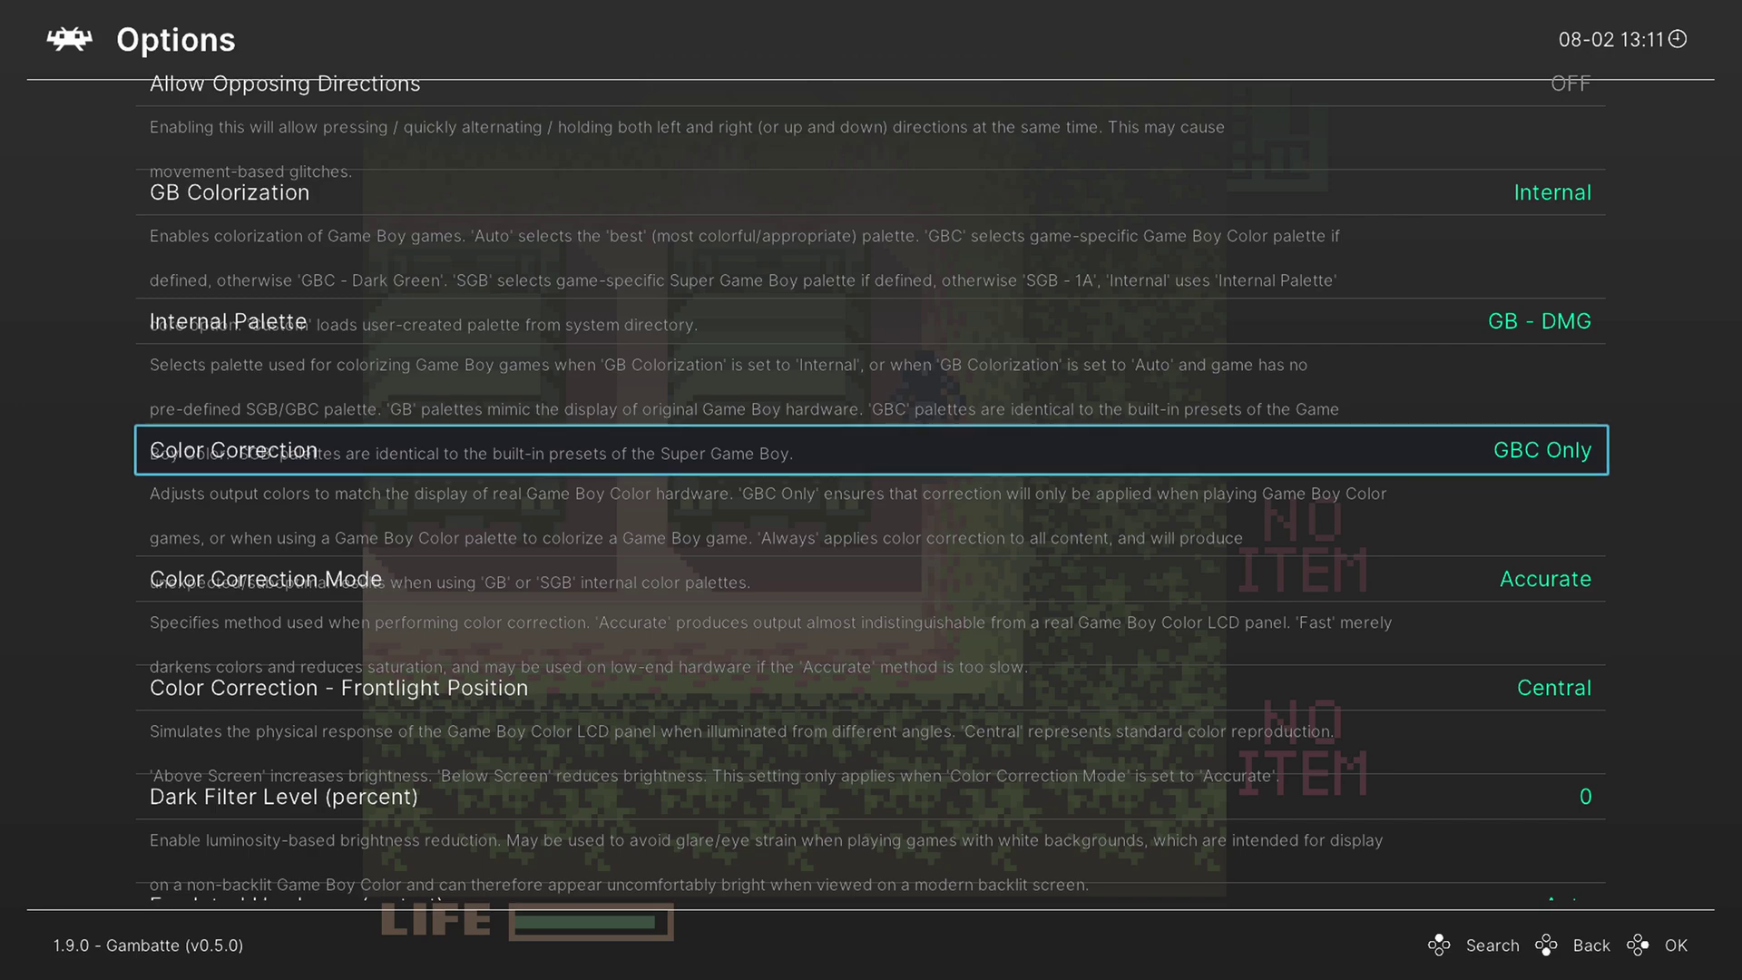
Check the available Color Correction Mode choices and keep Accurate selected.
key("Down")
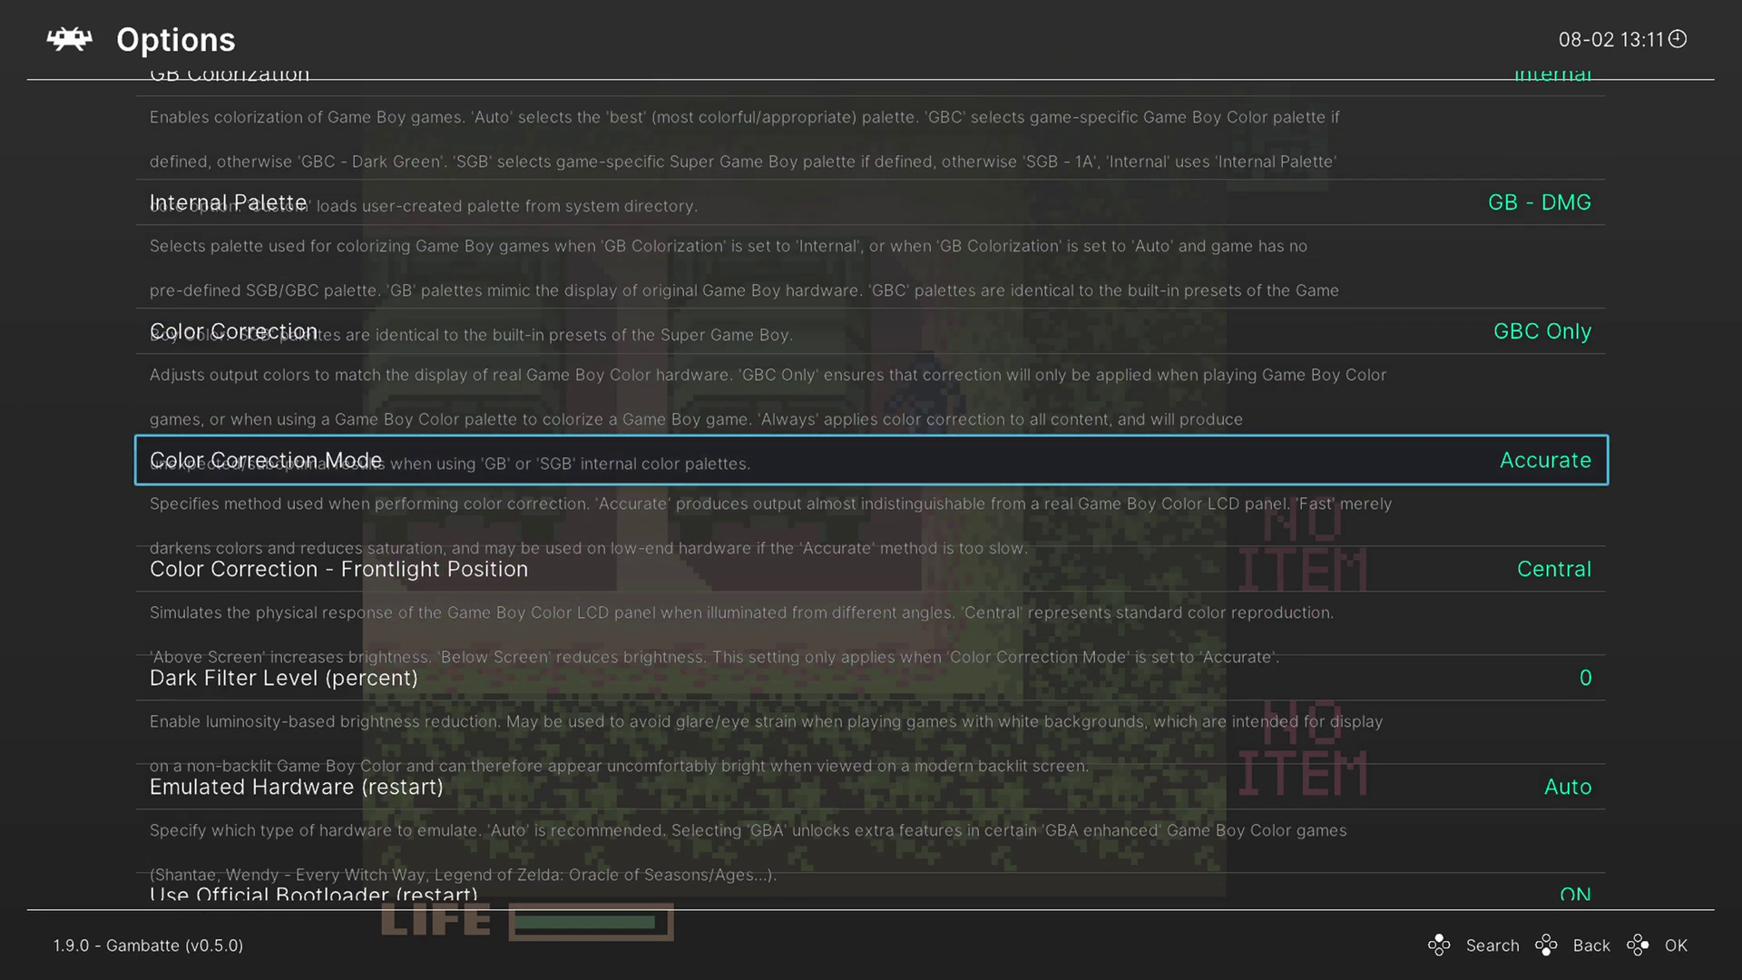
key("Return")
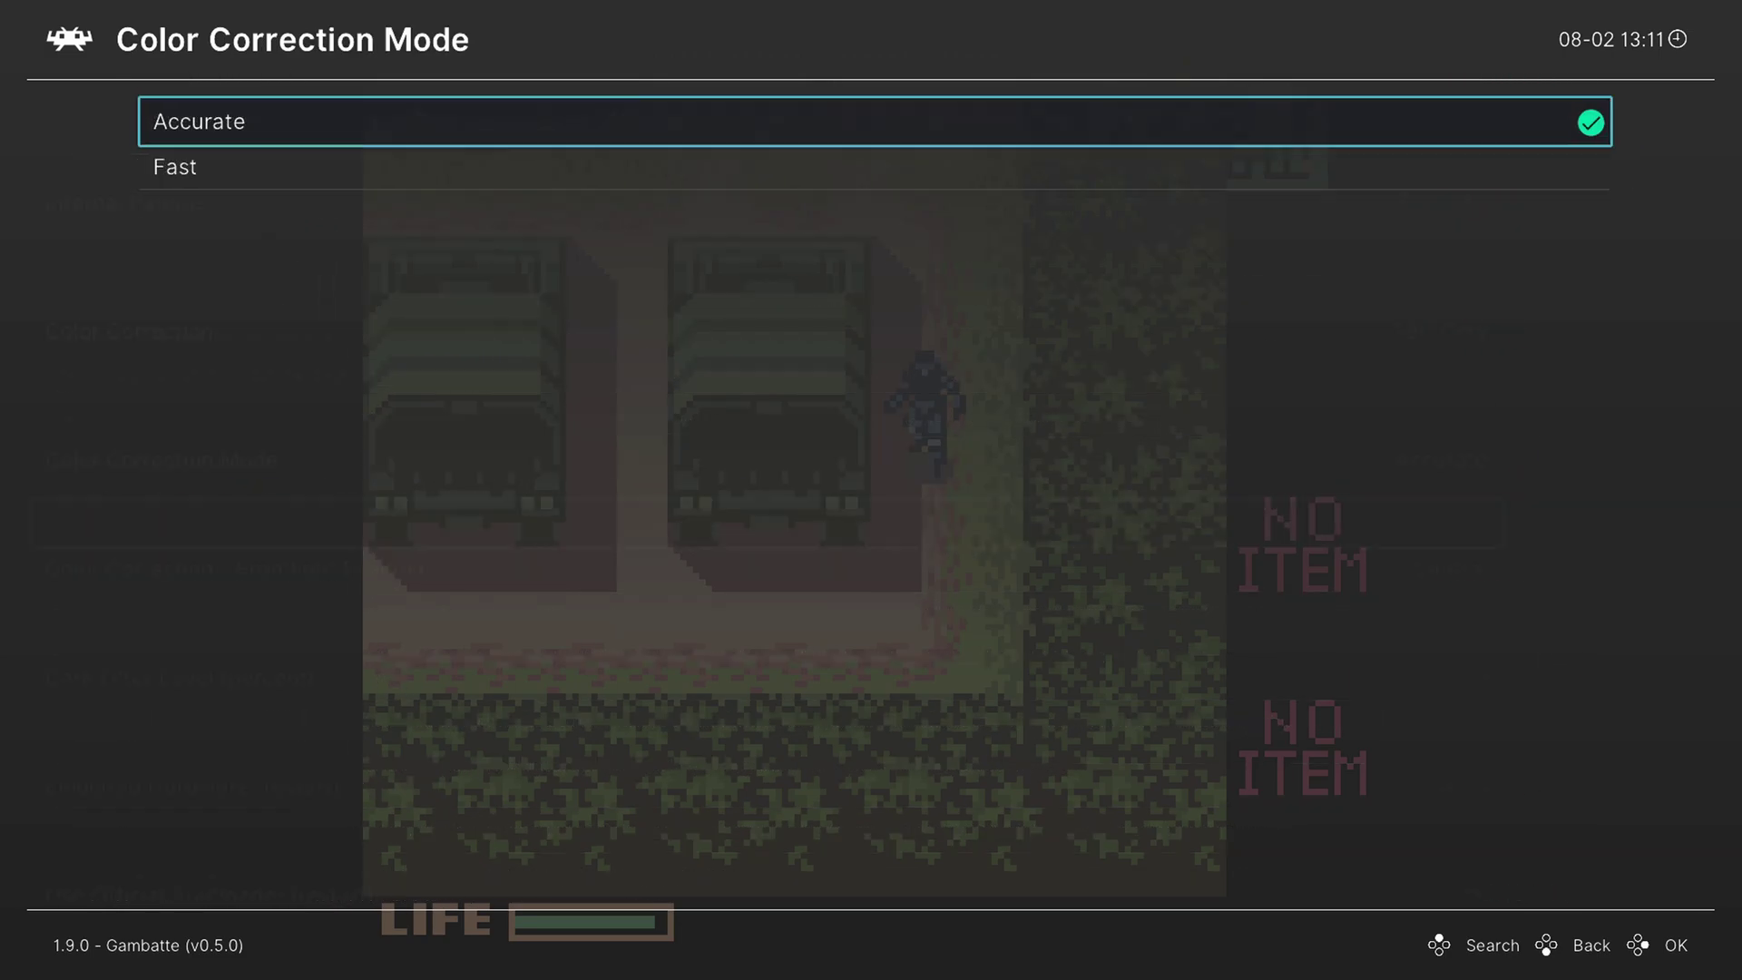
key("Down")
key("Up")
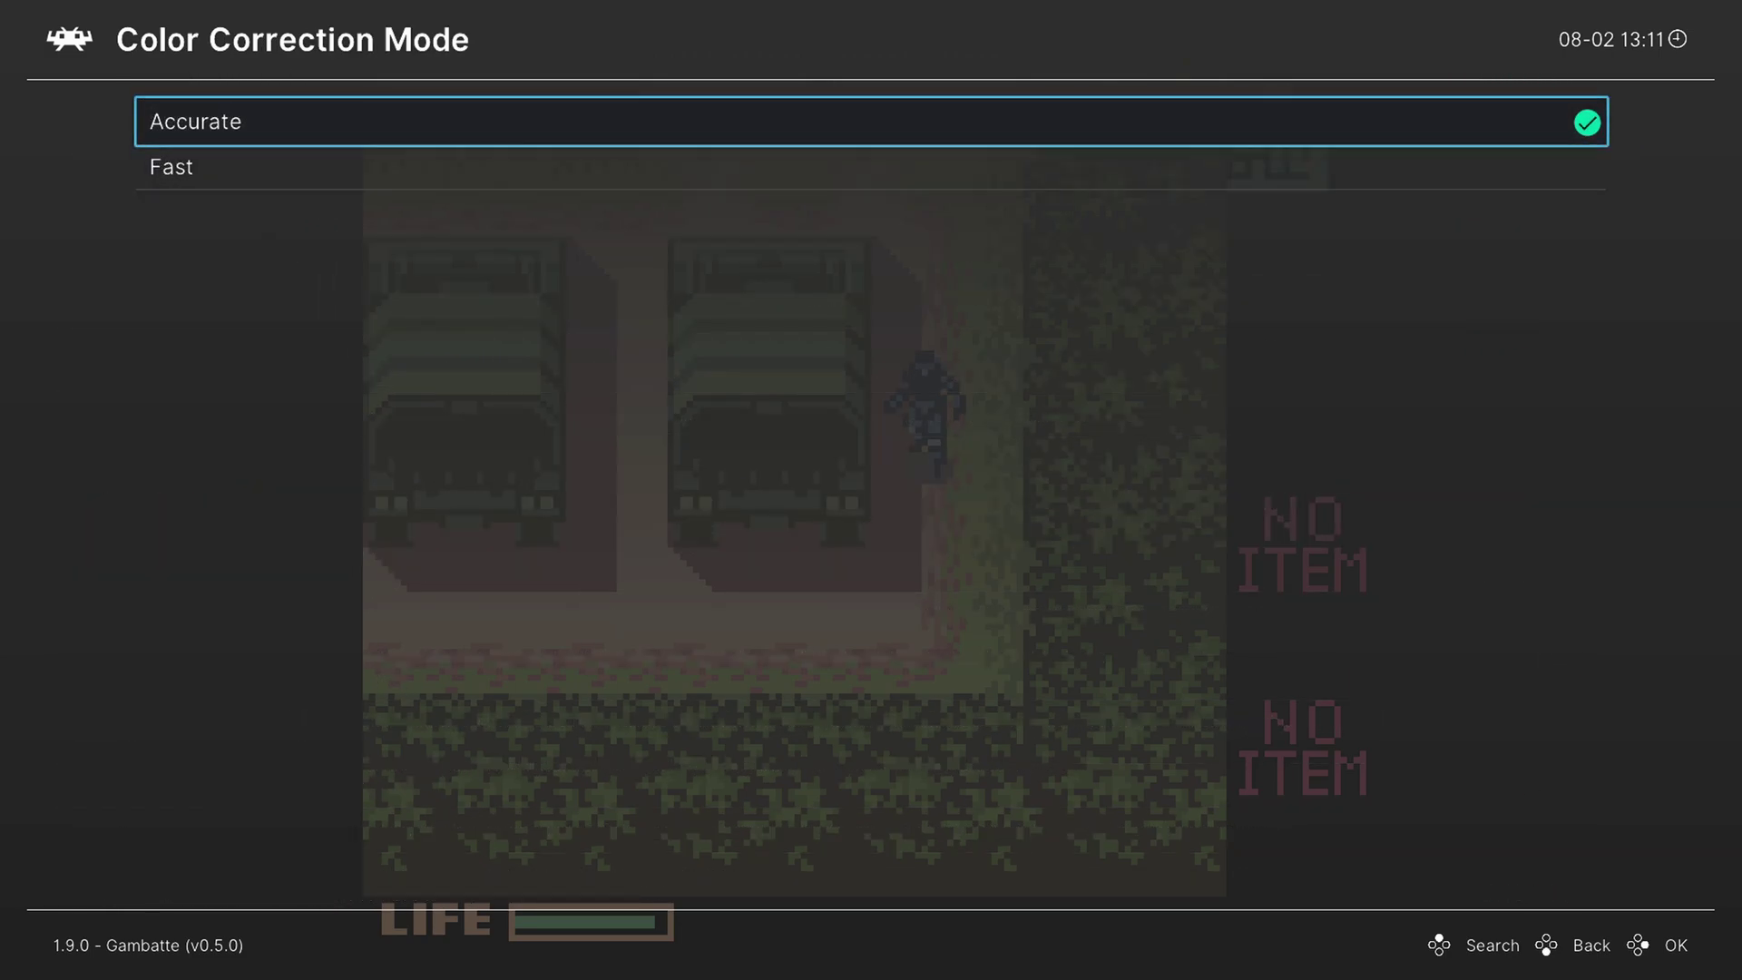
key("Return")
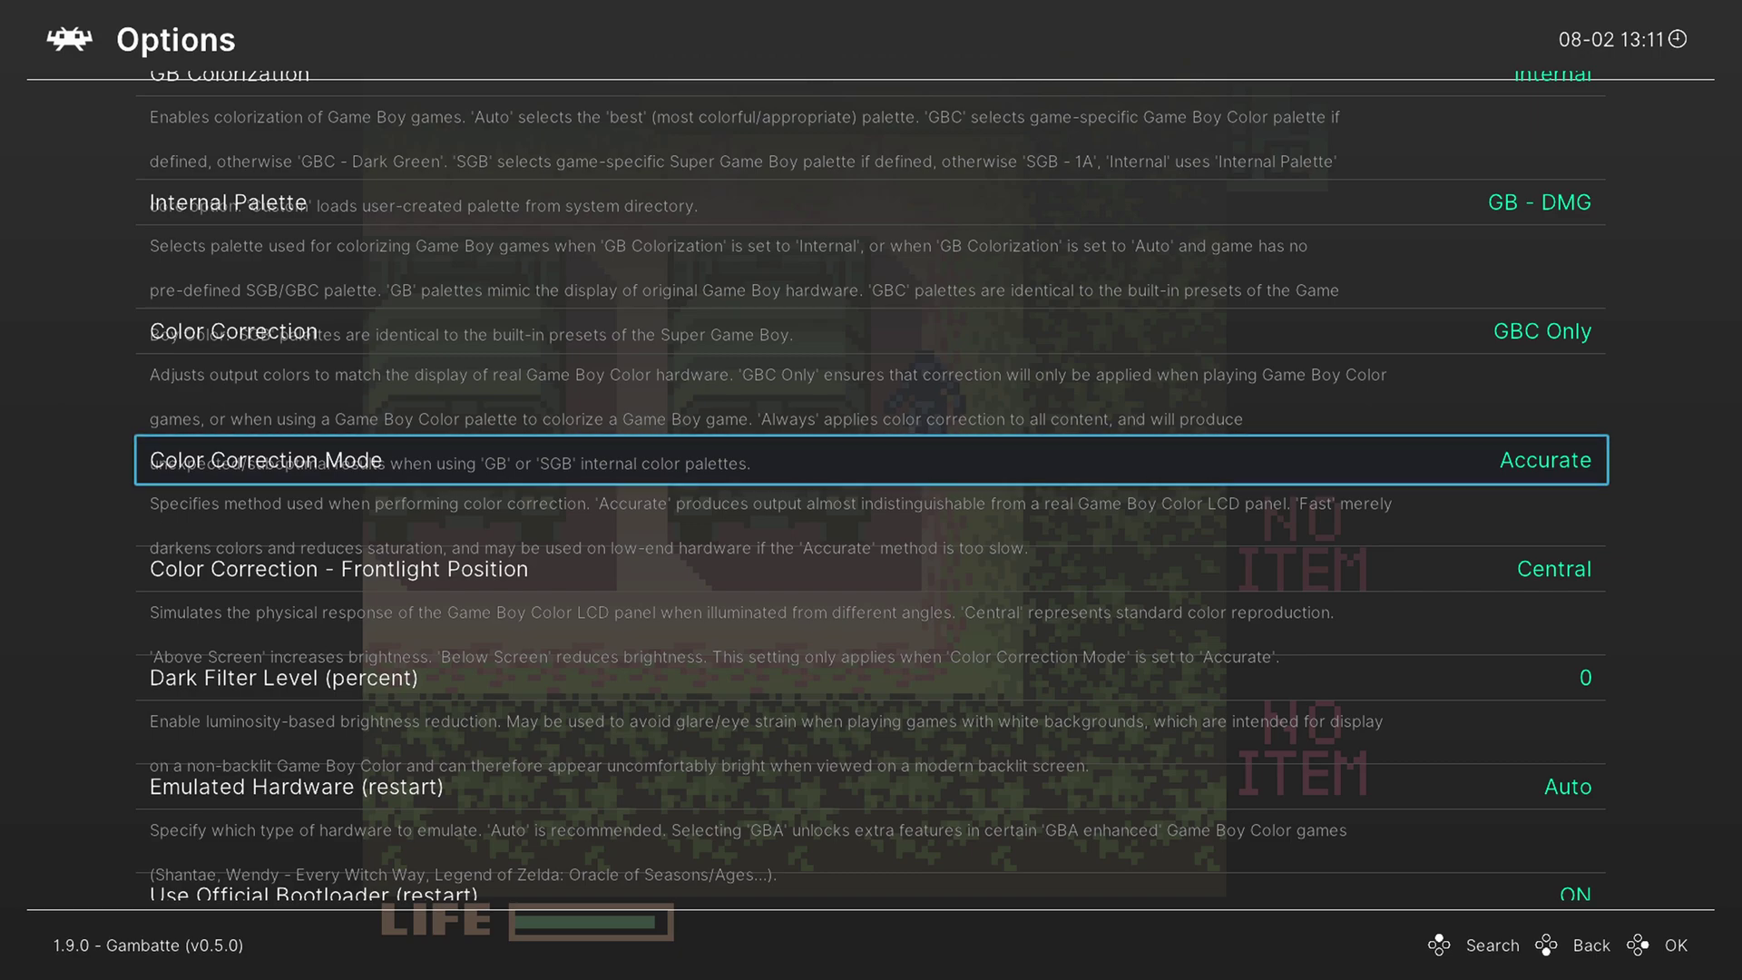
Check the choices for Color Correction - Frontlight Position and keep Central selected.
key("Down")
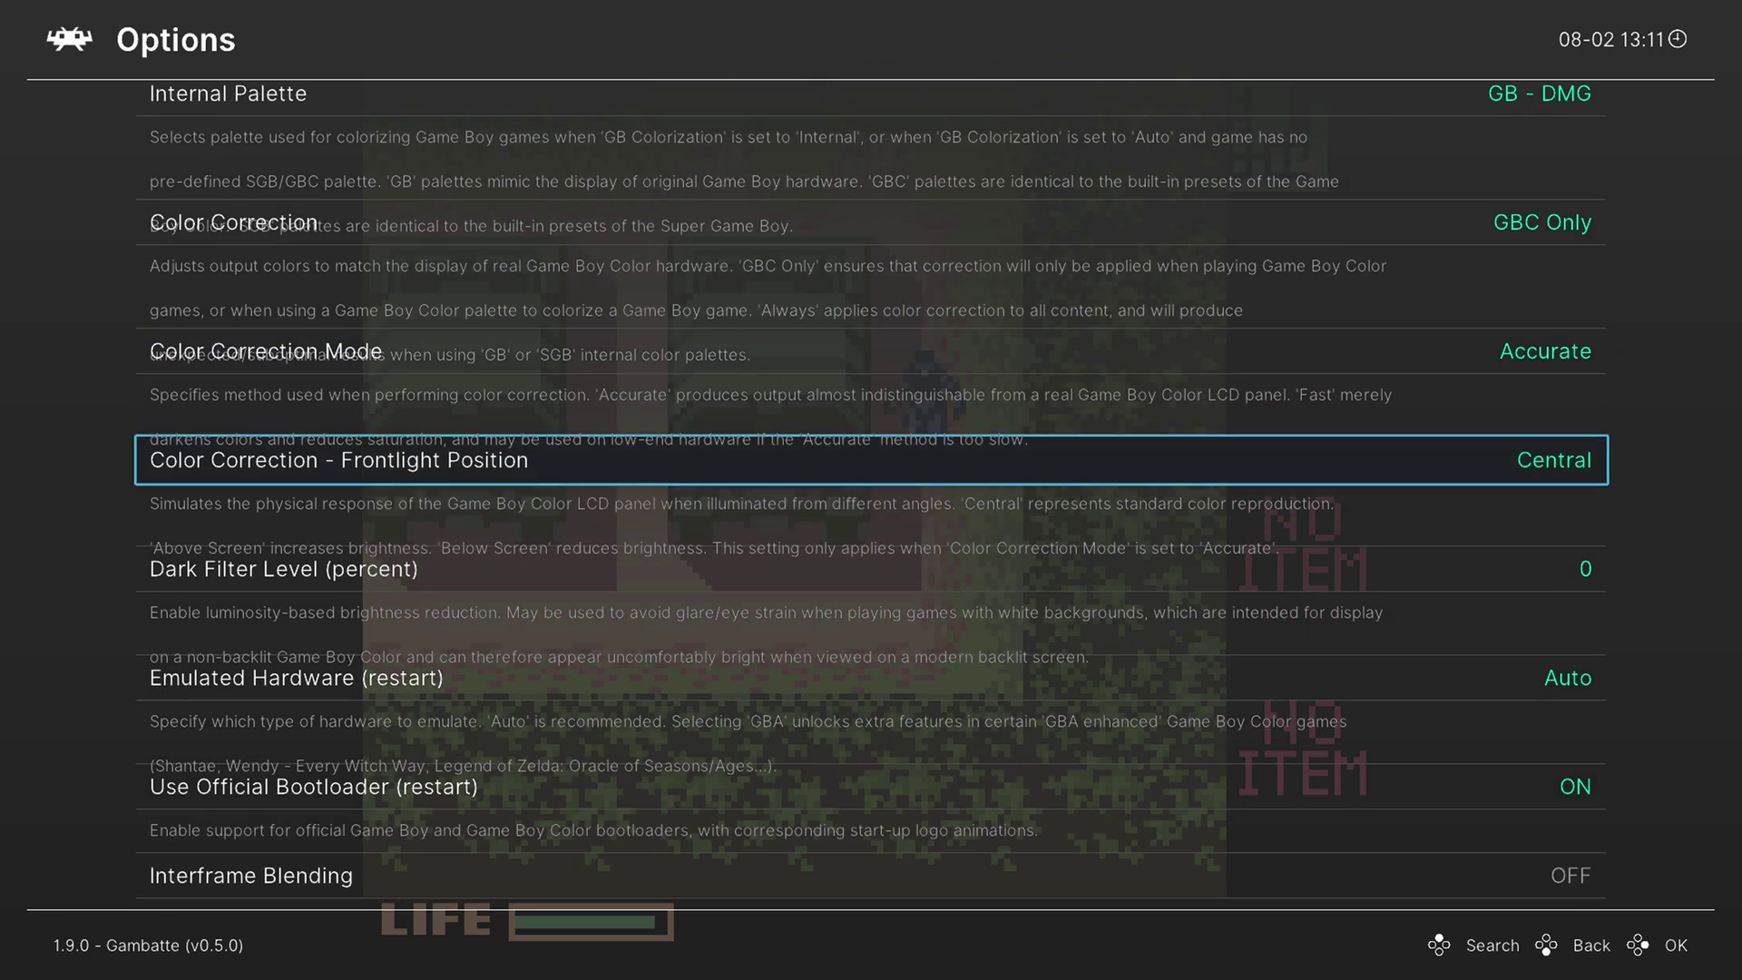
key("Return")
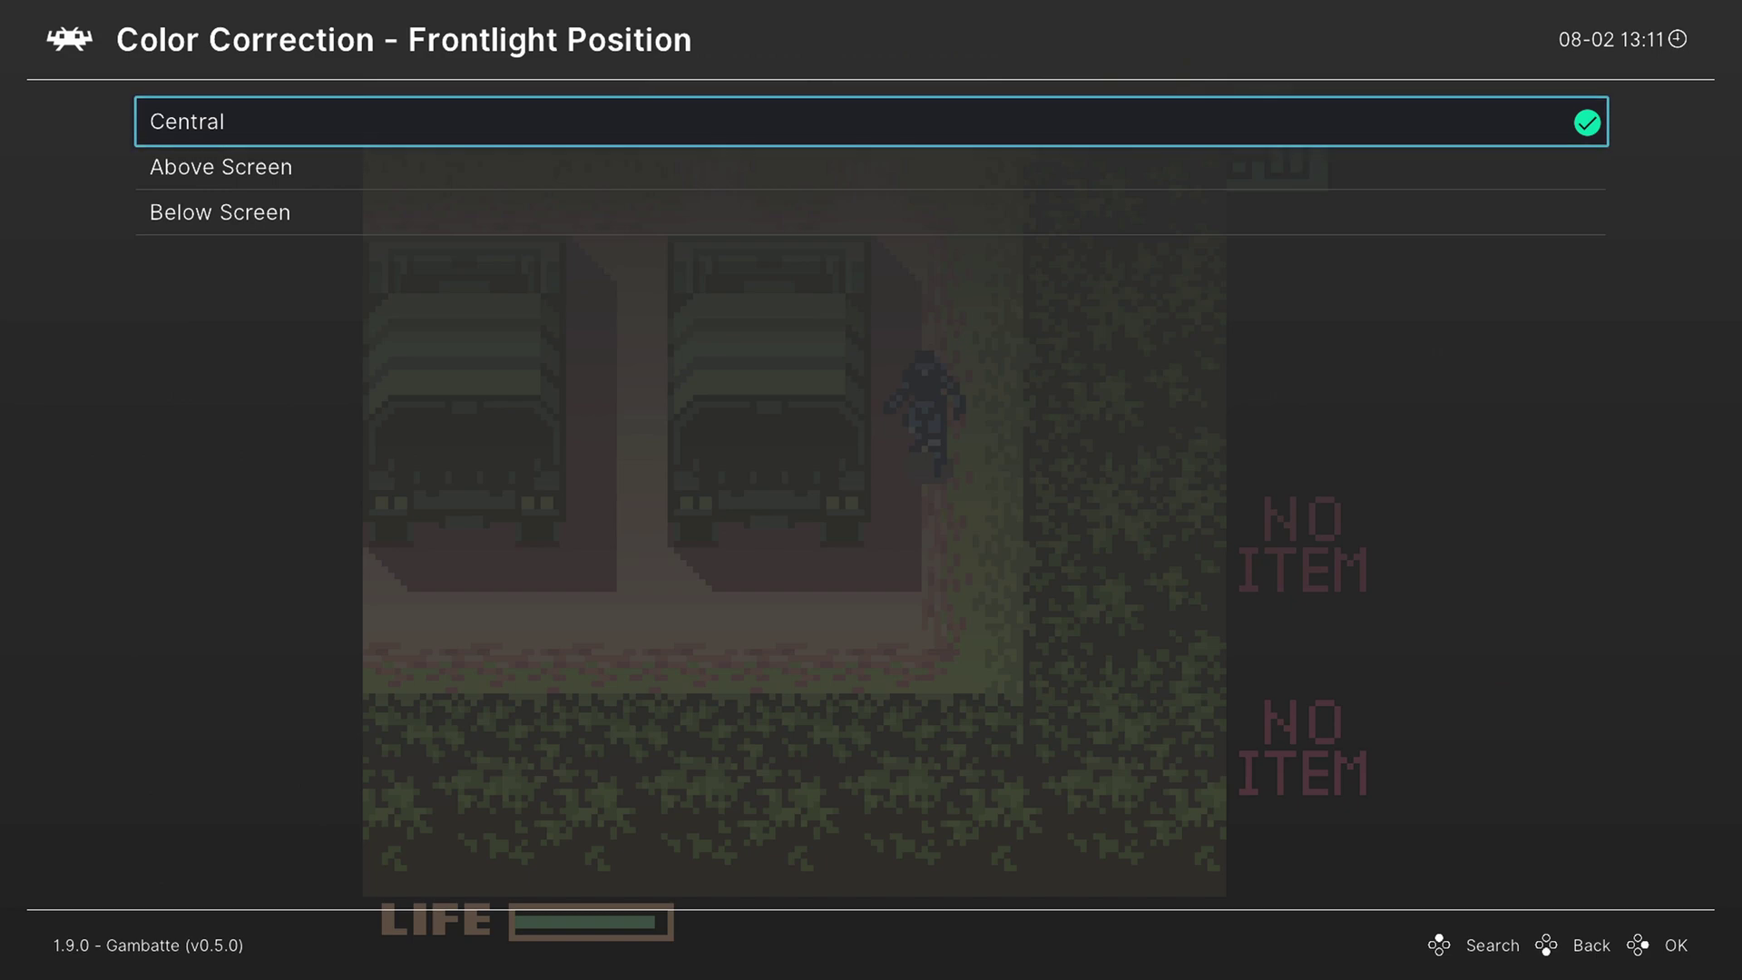
key("Down")
key("Up")
key("Return")
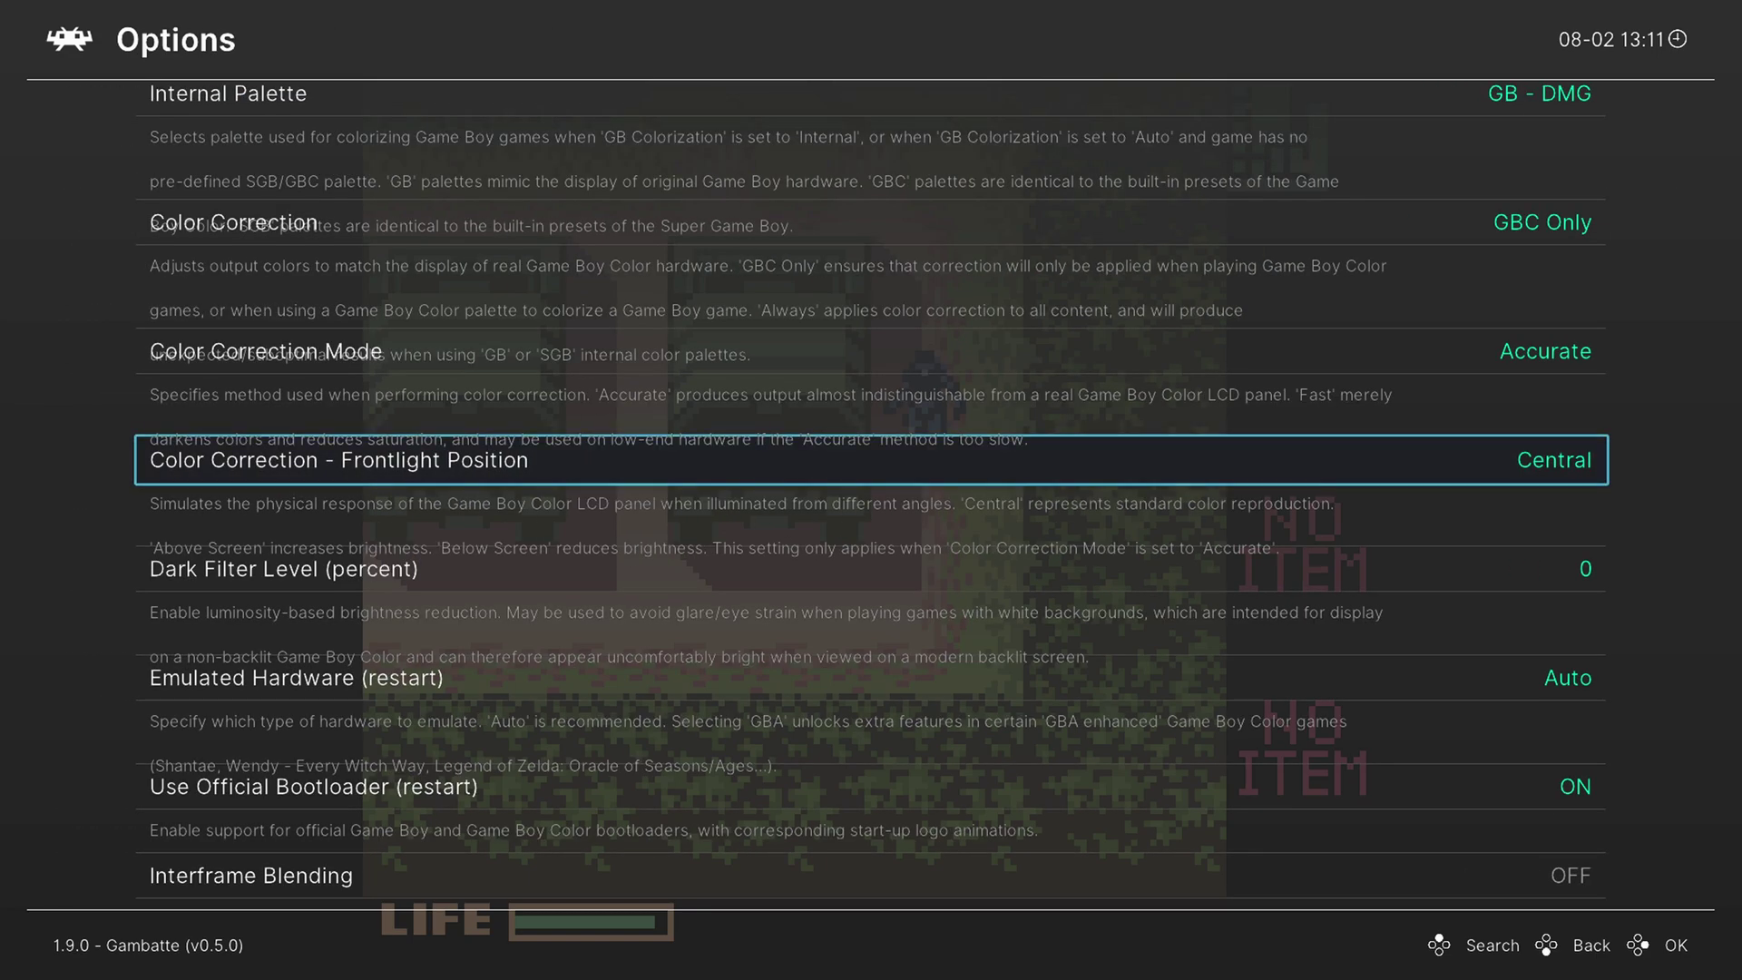
Set the color correction Frontlight Position to Above Screen and view the result in the game.
key("F1")
key("F1")
key("Return")
key("Down")
key("Return")
key("F1")
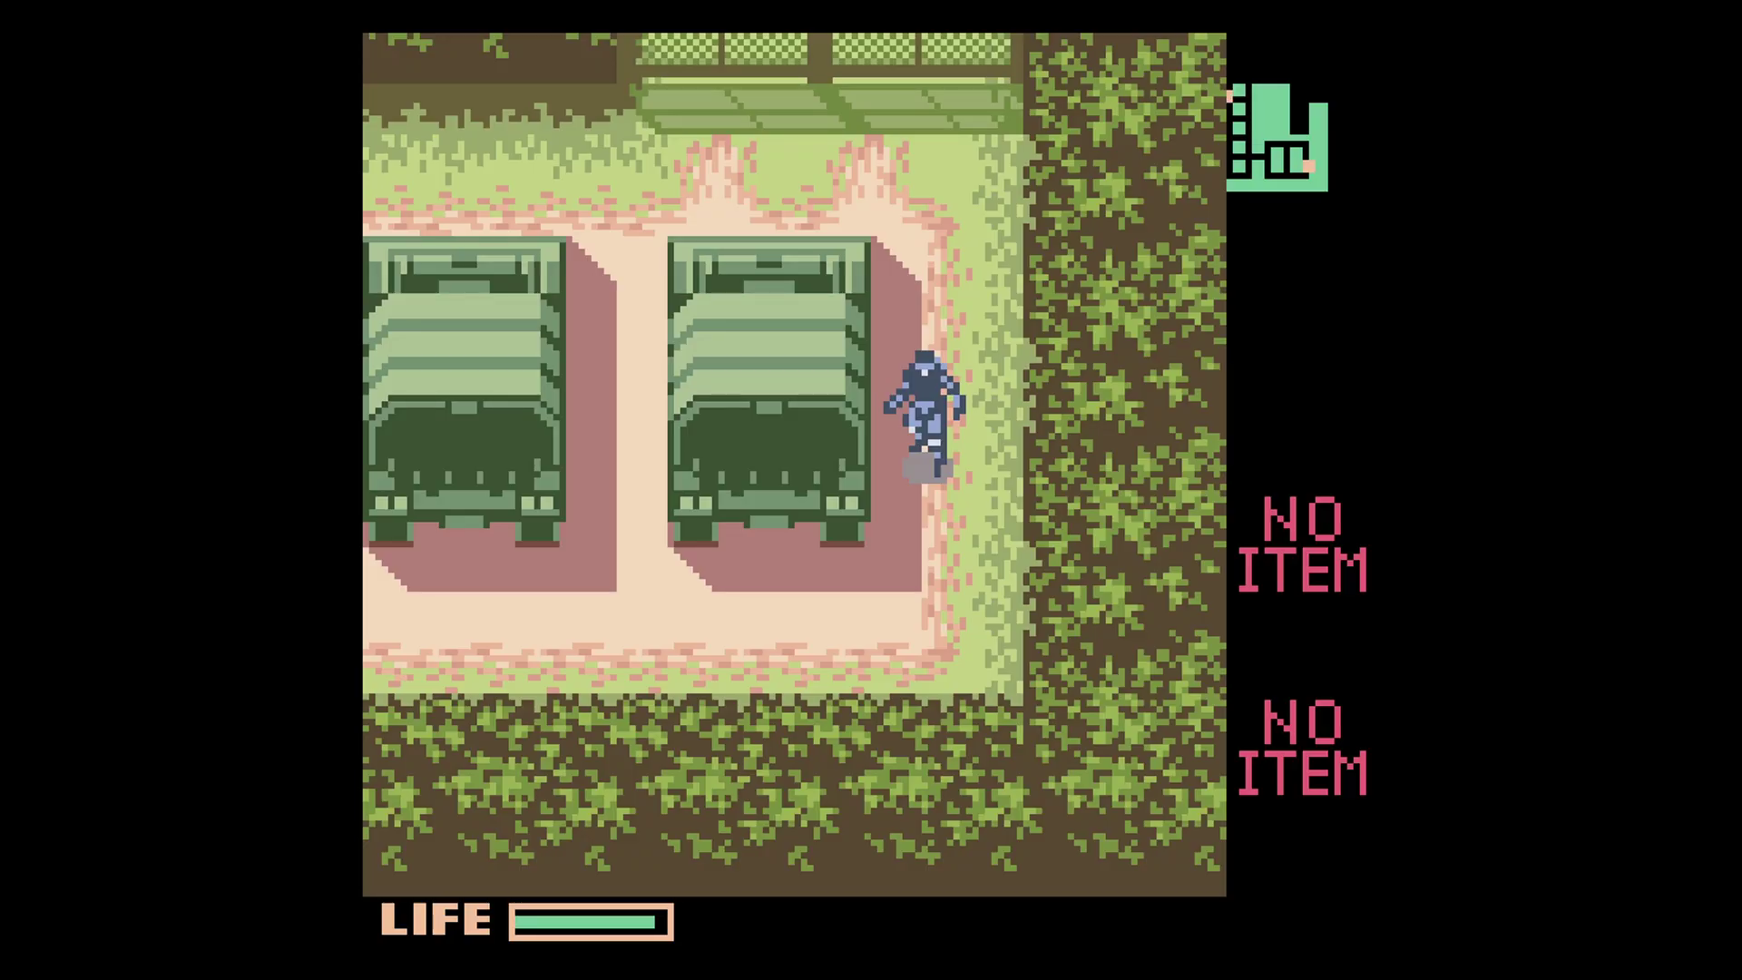
Set the color correction Frontlight Position to Below Screen and view the result in the game.
key("F1")
key("Return")
key("Down")
key("Return")
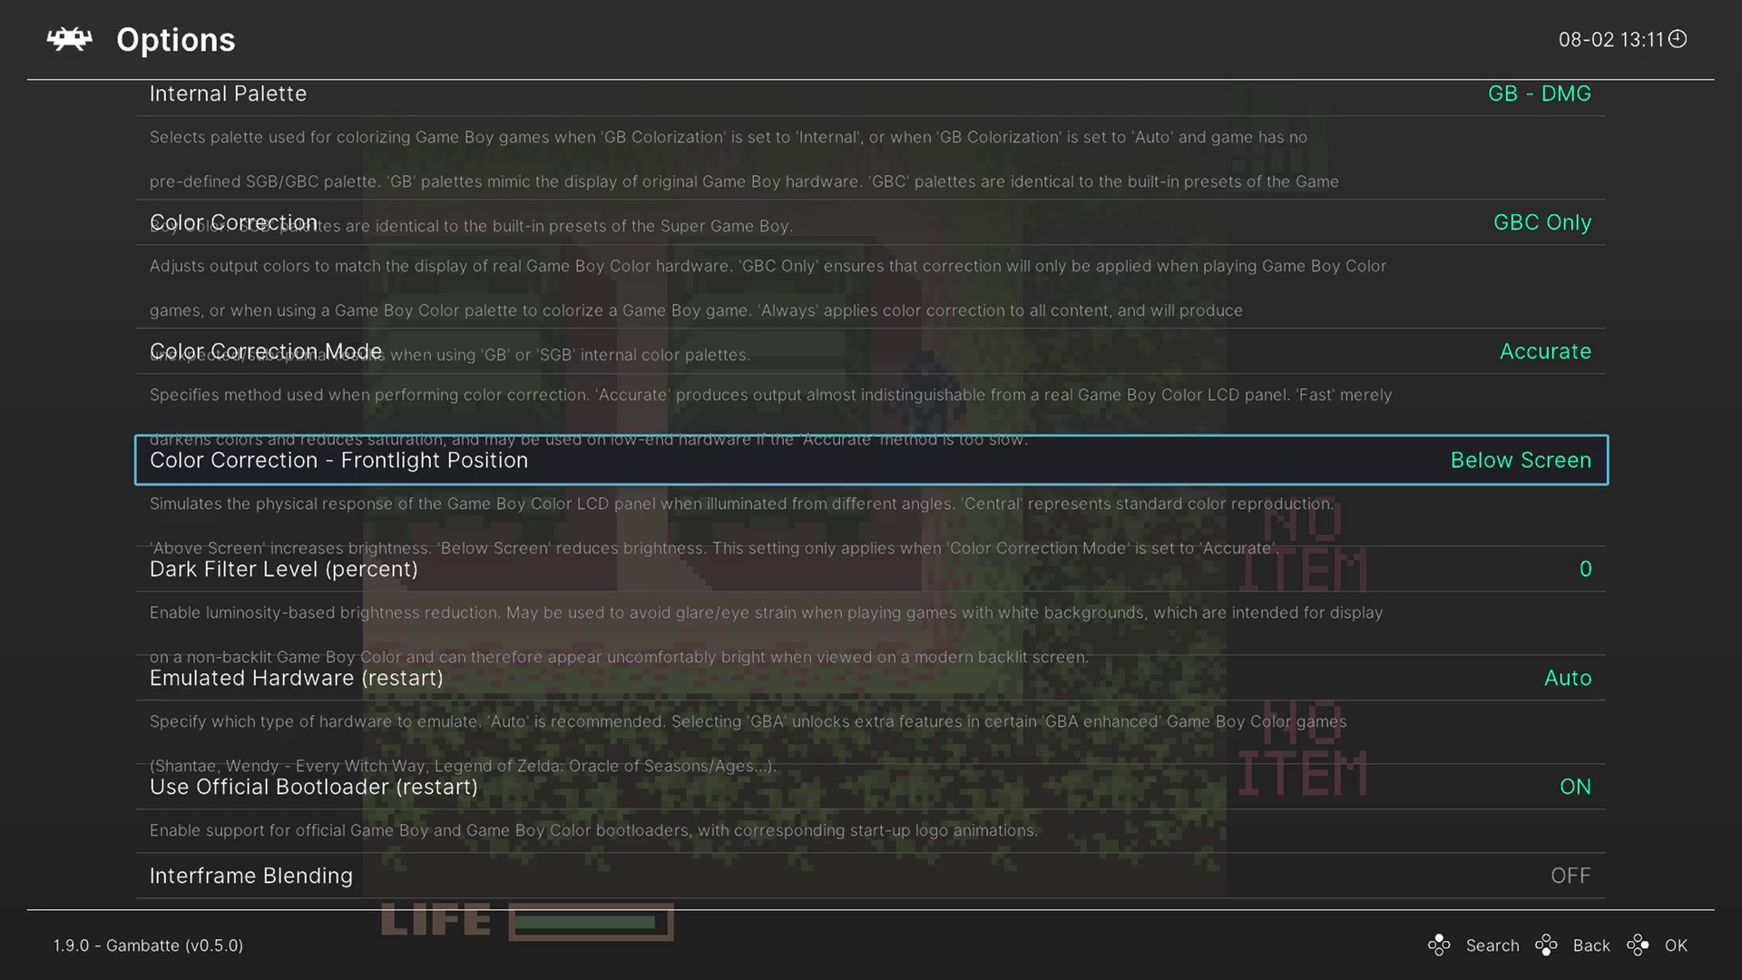
key("F1")
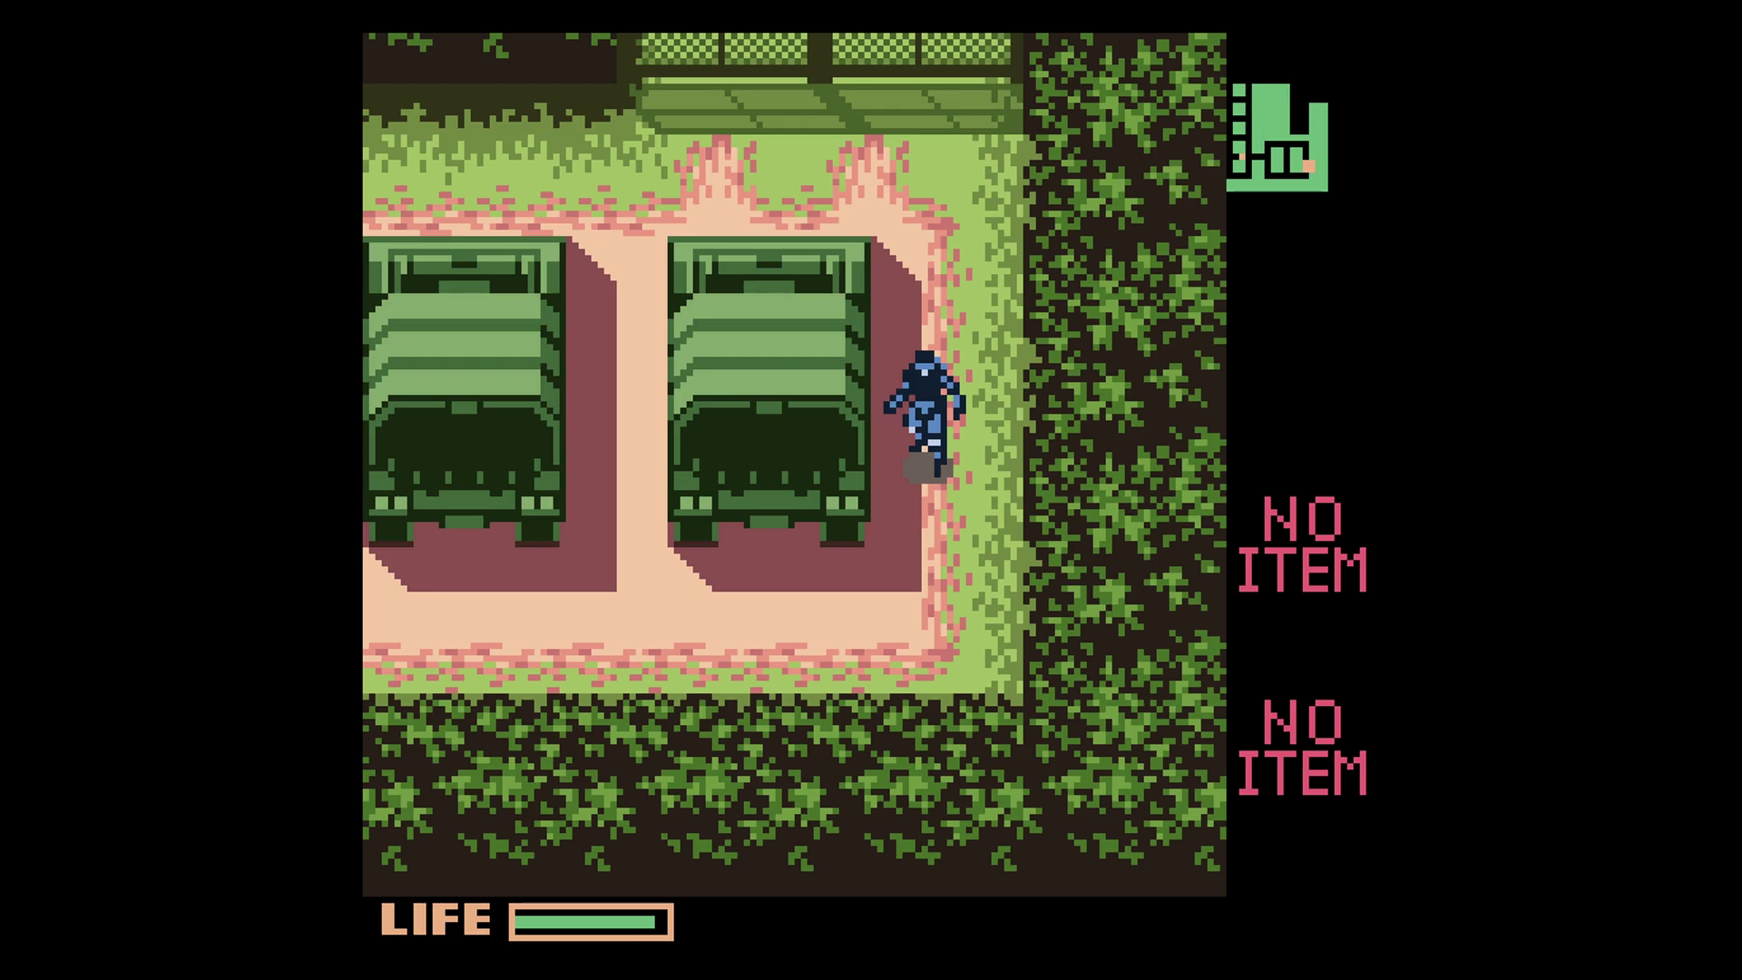
Switch the Frontlight Position to Central and back to Below Screen, and view the game's colors again.
key("F1")
key("Return")
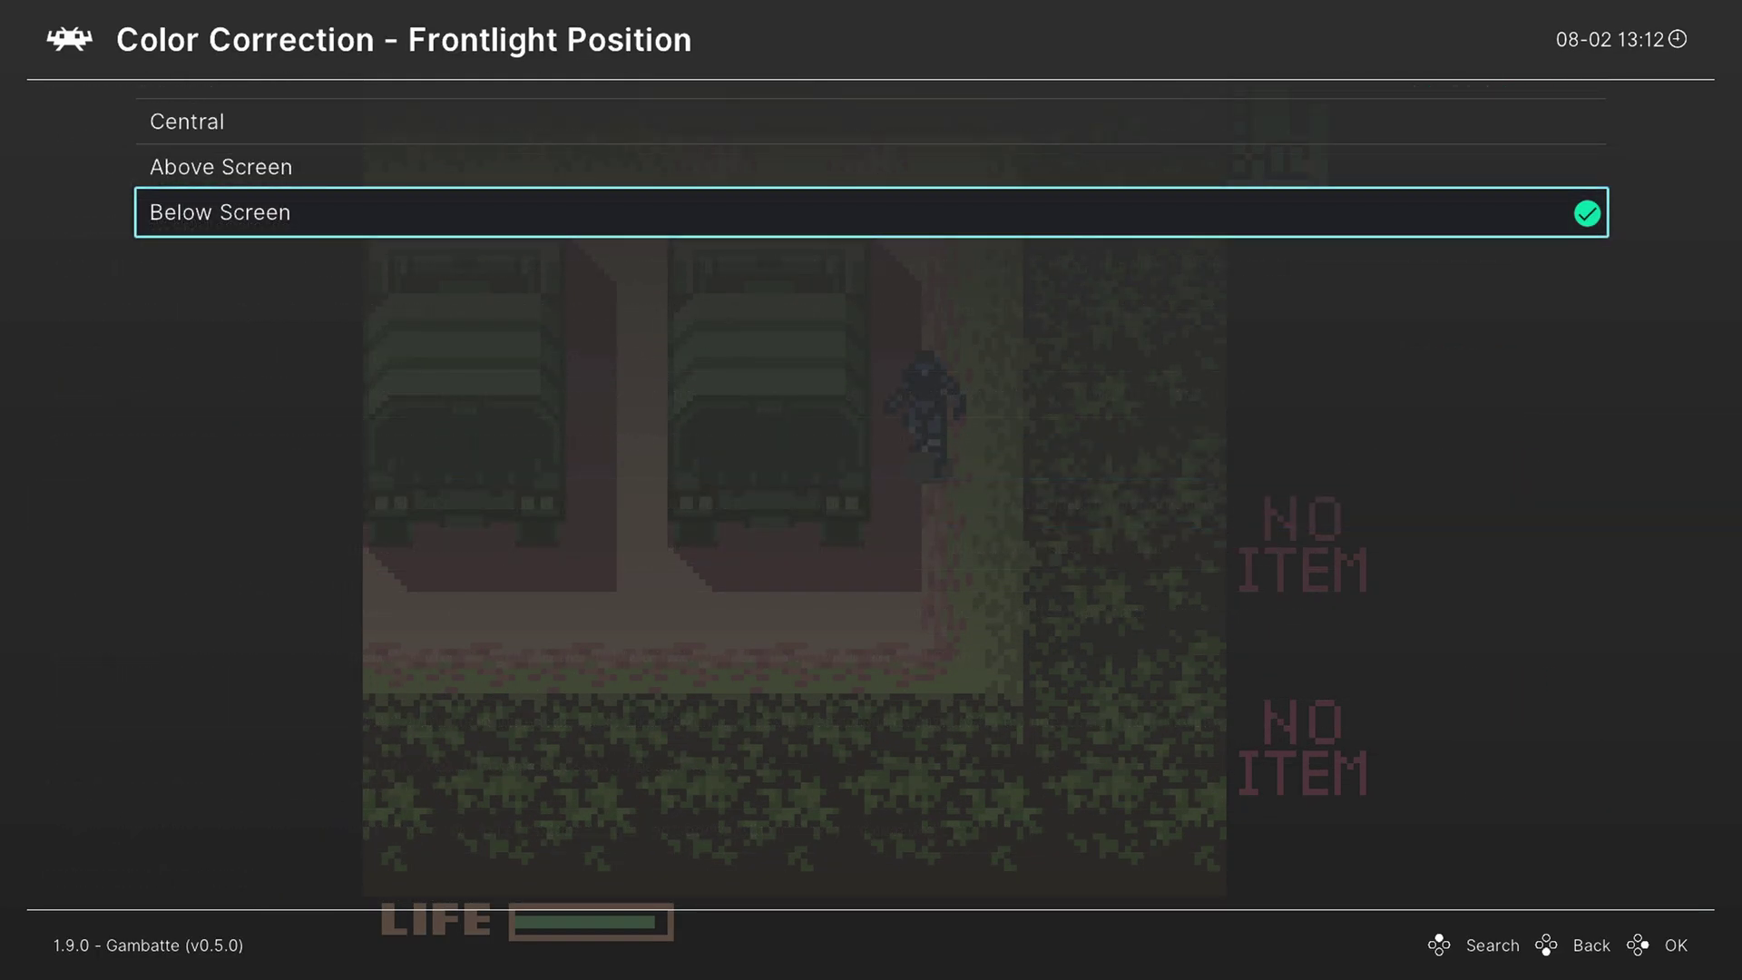
key("Up")
key("Up")
key("Return")
key("Return")
key("Down")
key("Down")
key("Return")
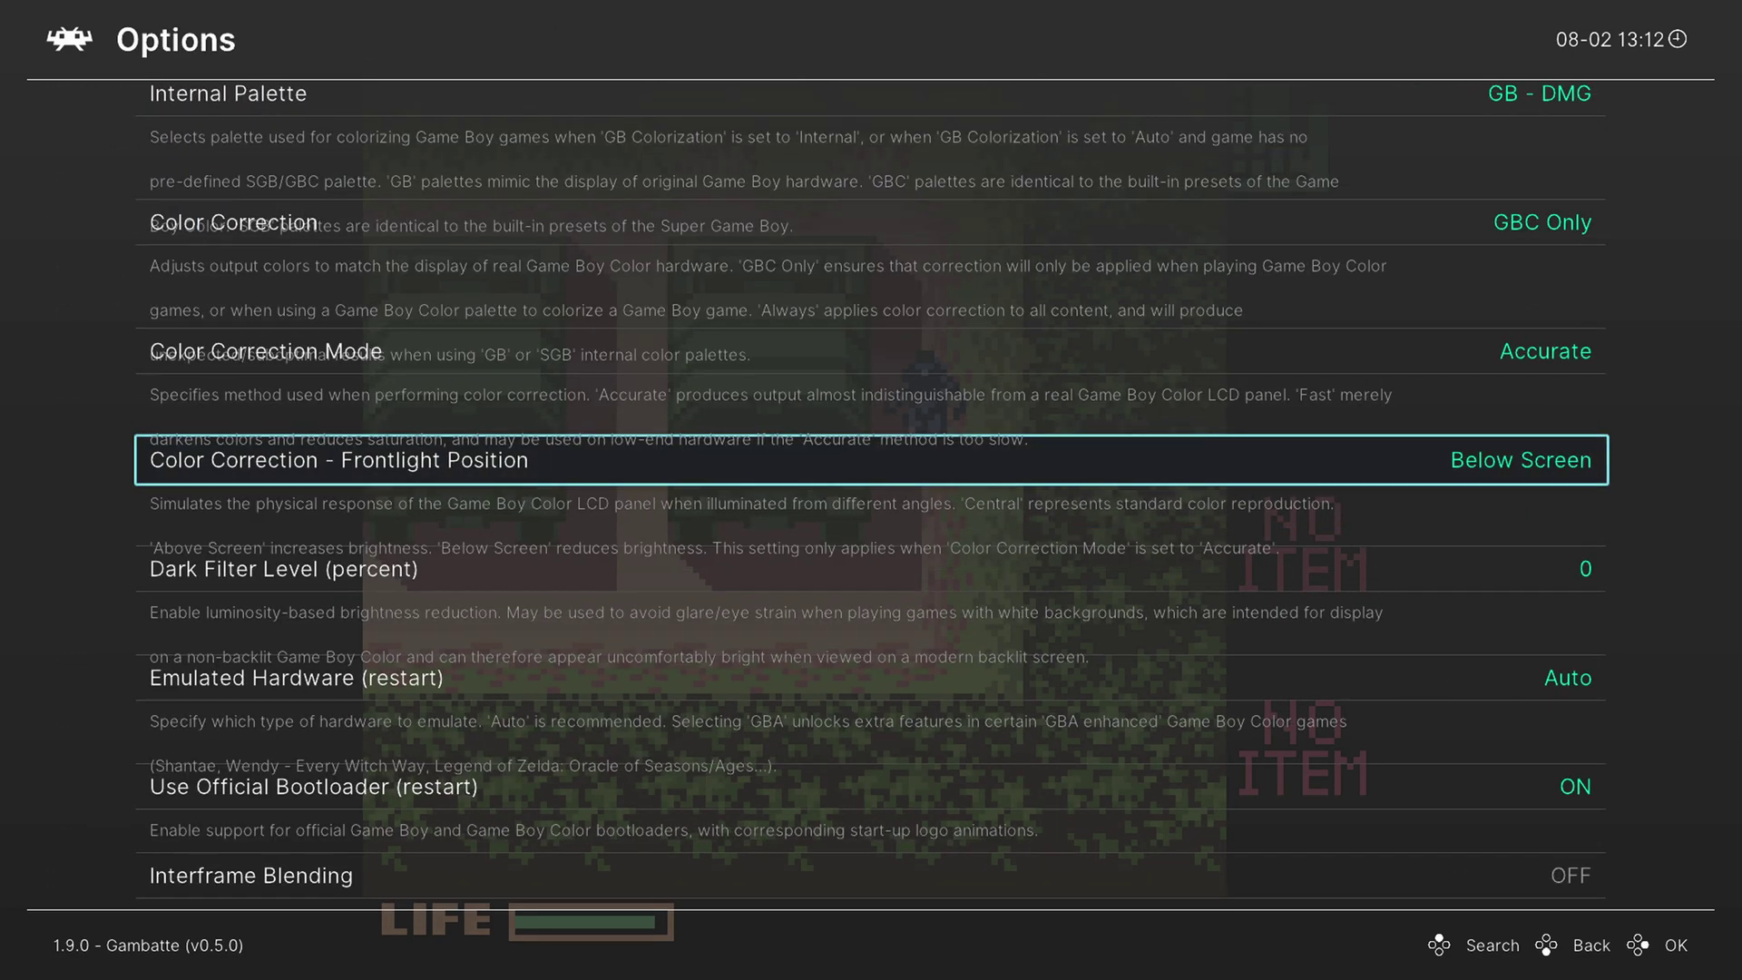
key("F1")
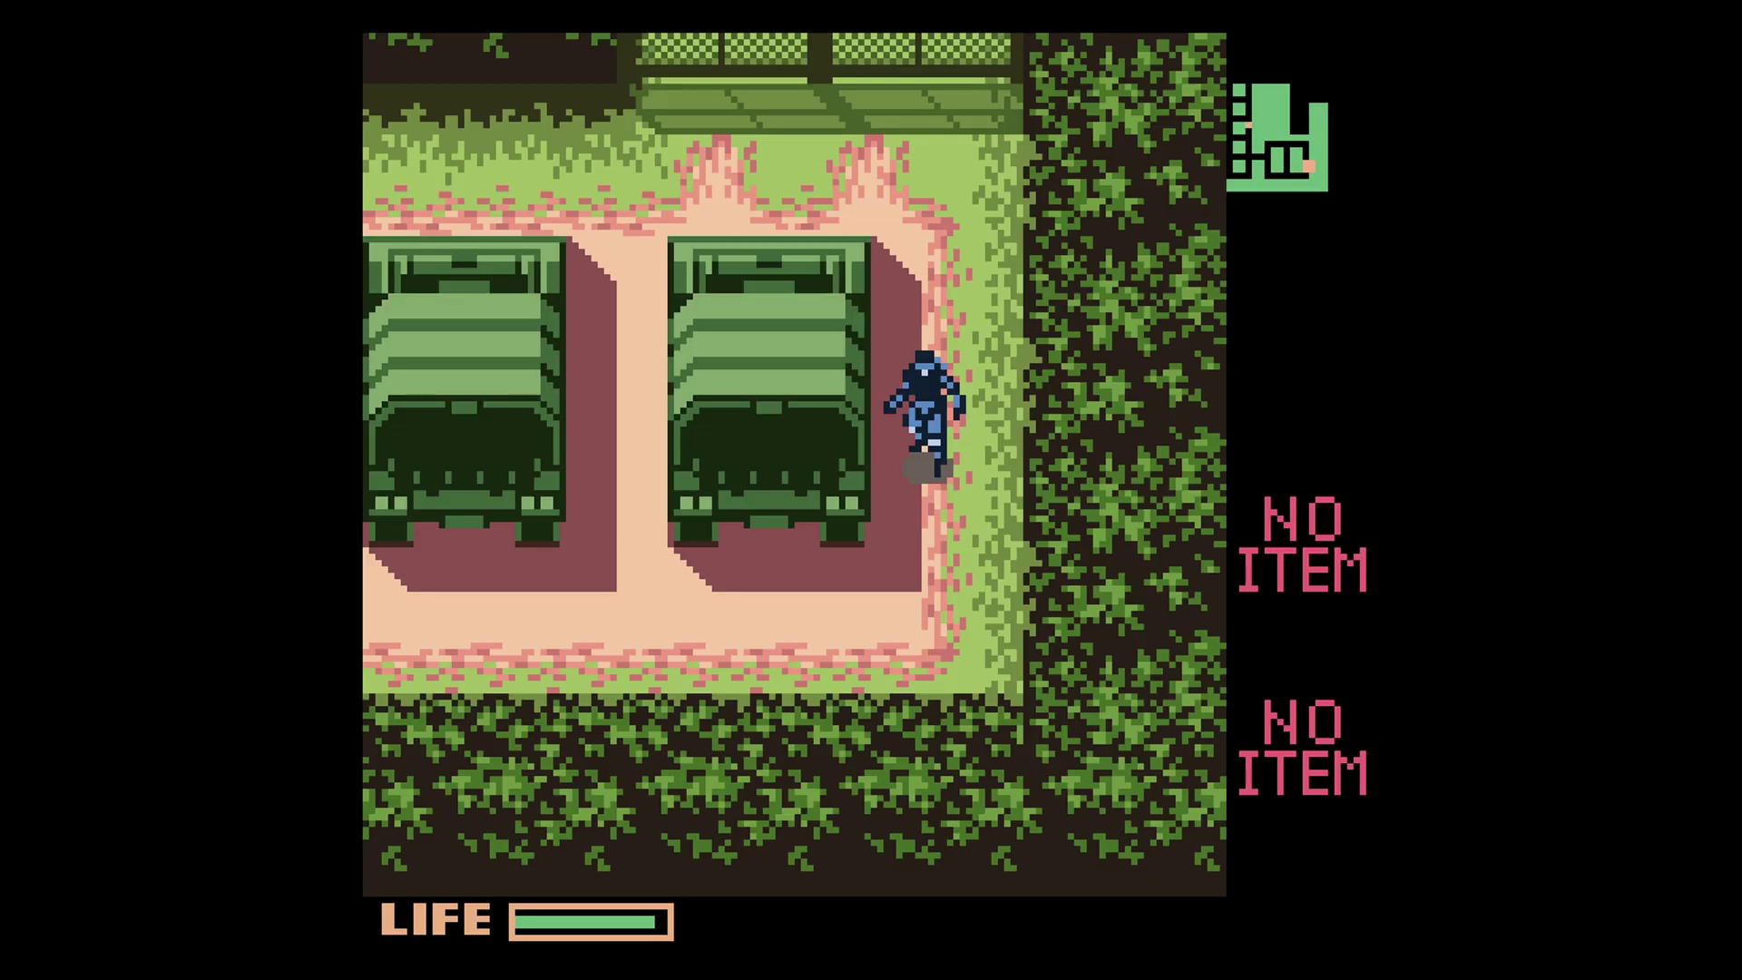
Try a Dark Filter Level of 50 percent in the game and set it back to 0.
key("F1")
key("Down")
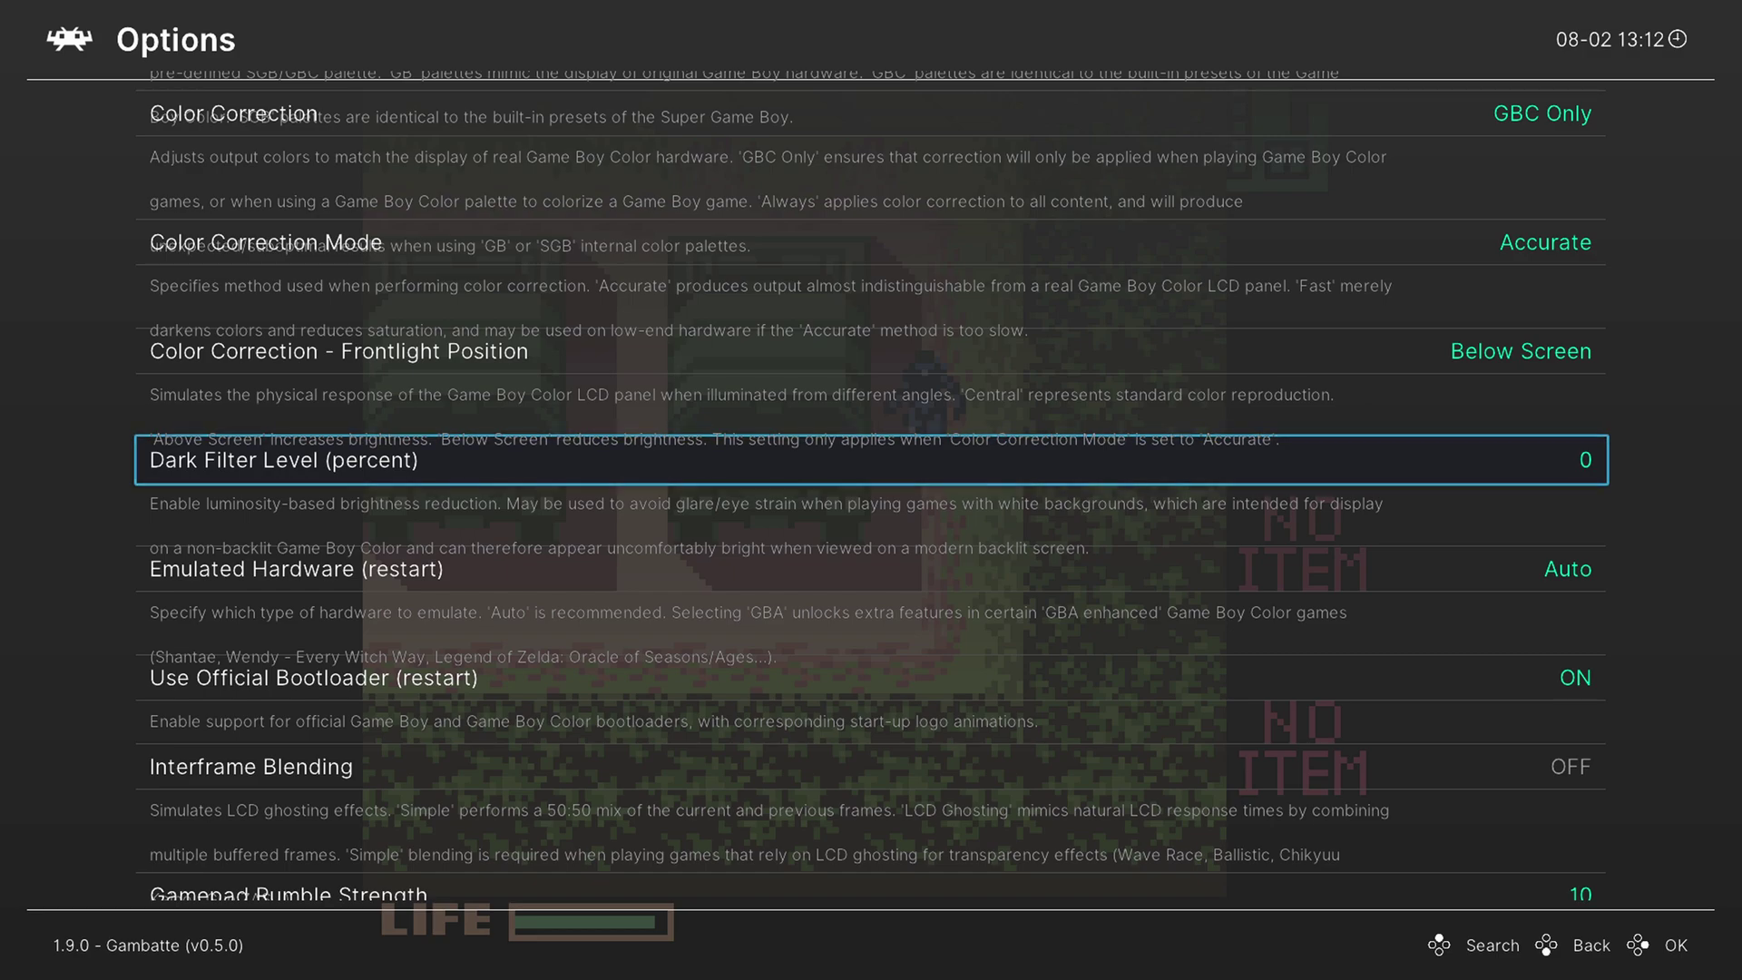
key("Return")
key("Down")
key("Down")
key("Down")
key("Down")
key("Down")
key("Down")
key("Down")
key("Down")
key("Down")
key("Down")
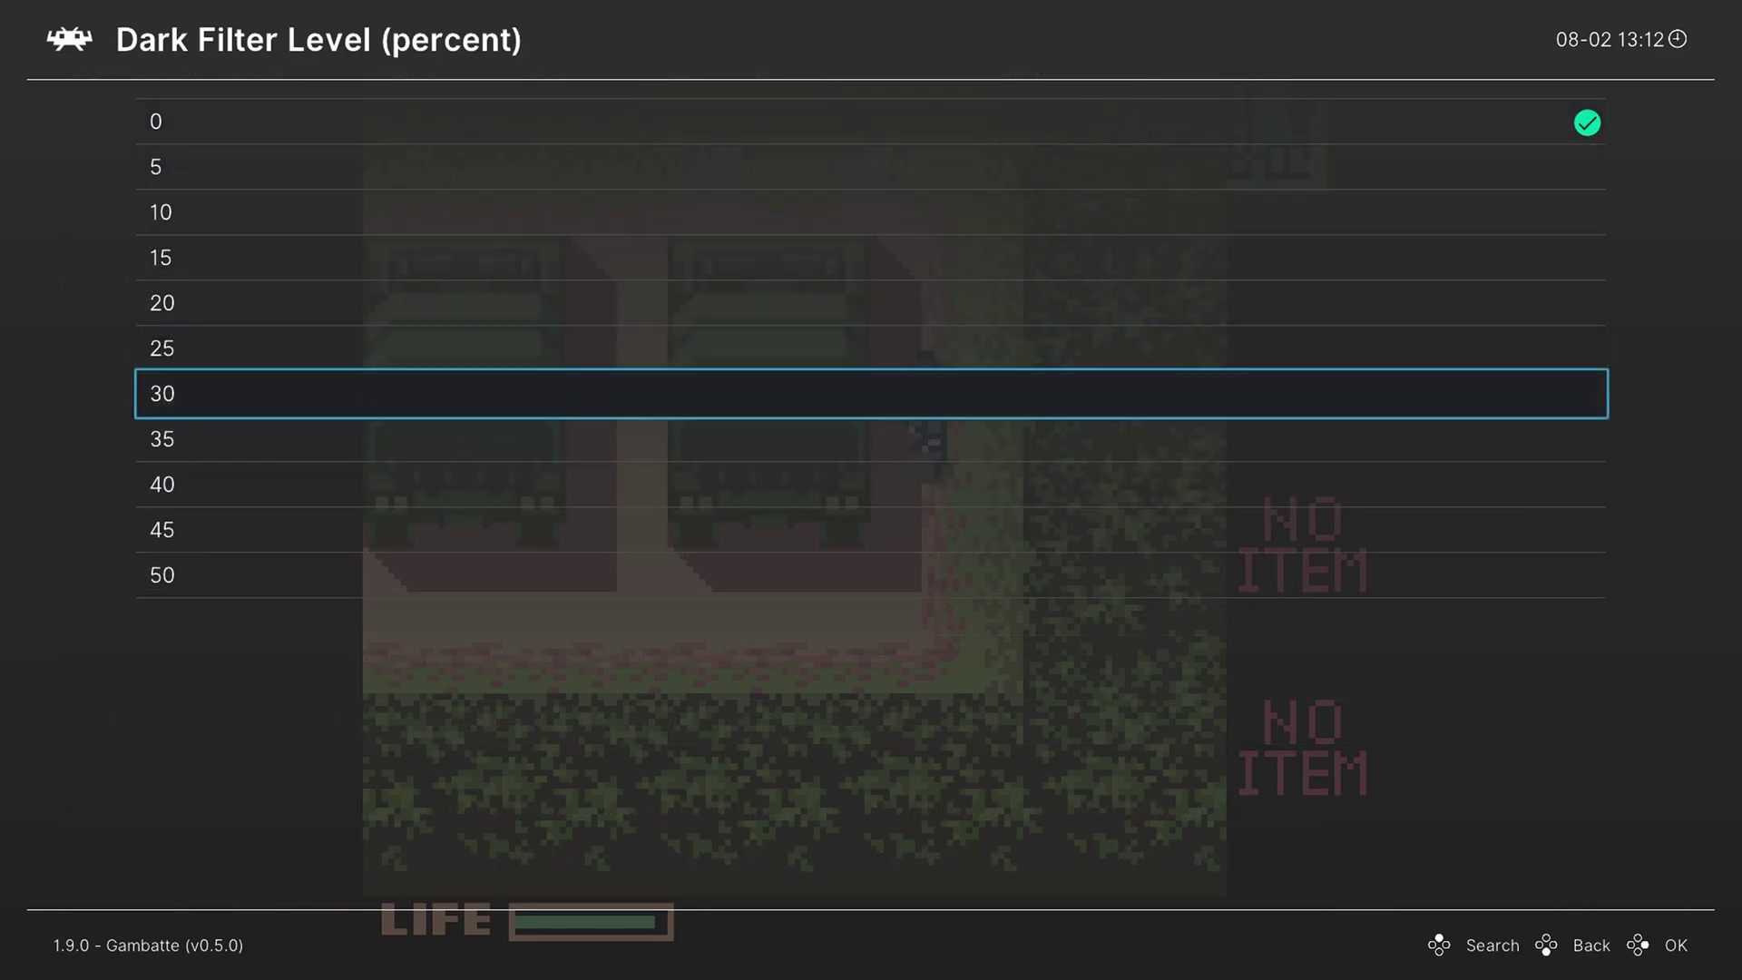
key("Return")
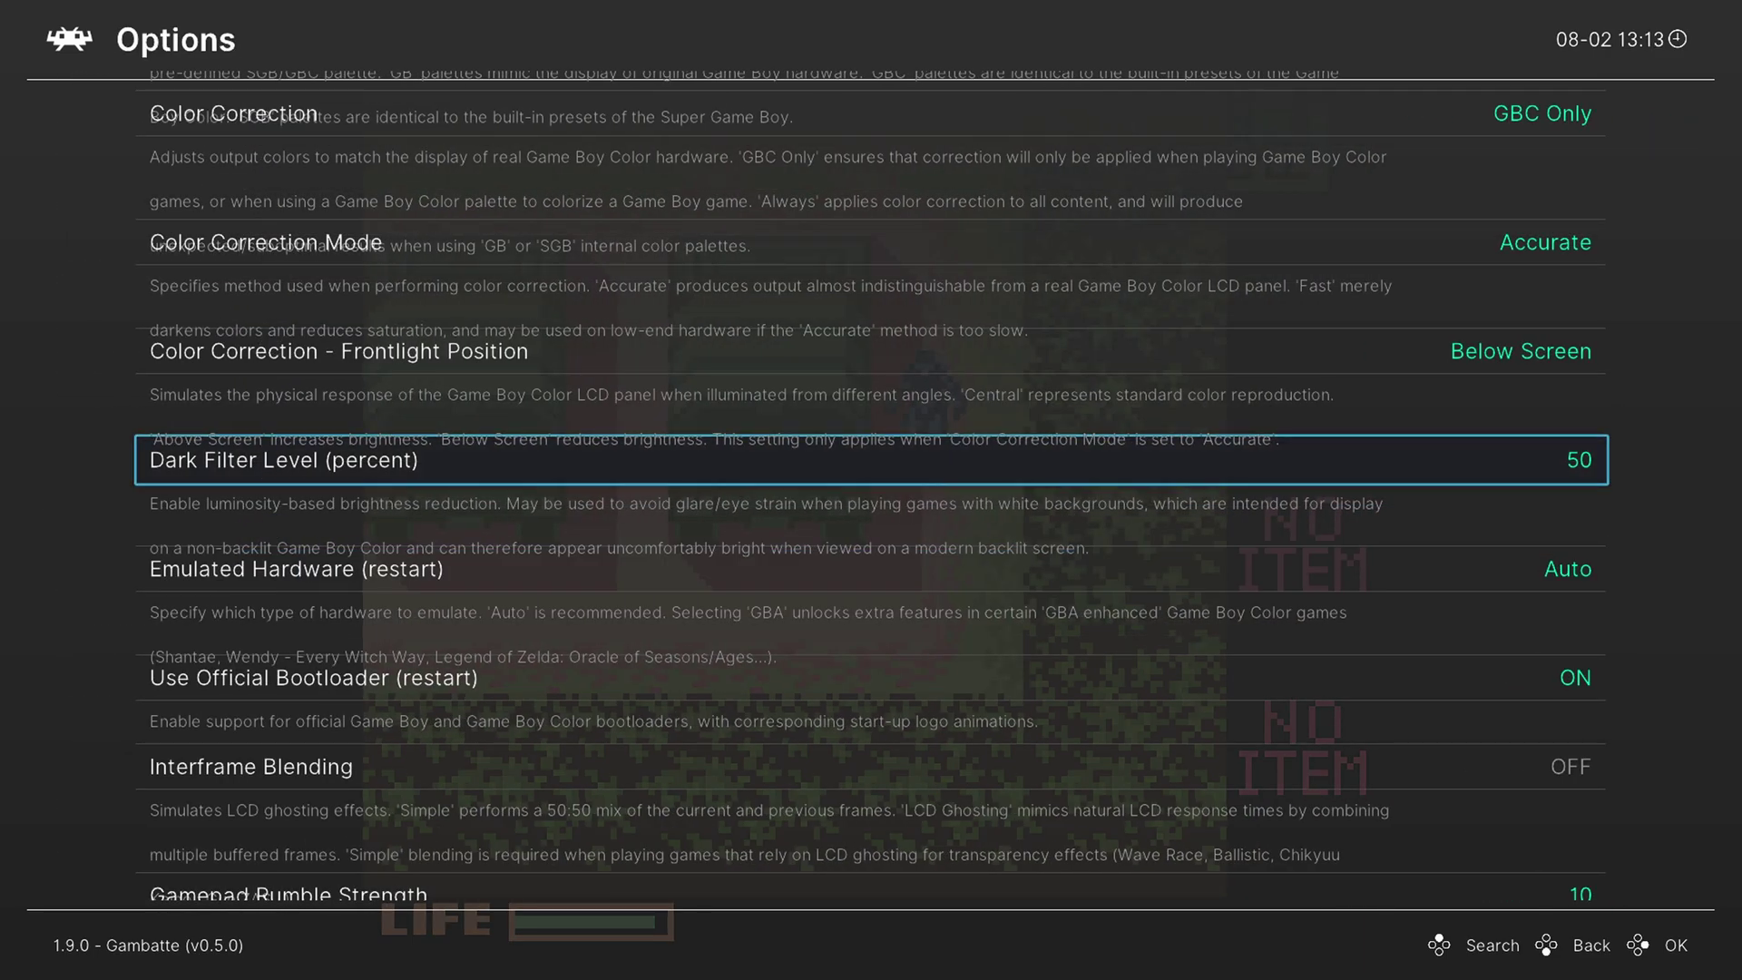
key("F1")
key("Right")
Set the Emulated Hardware option to GBA.
key("Down")
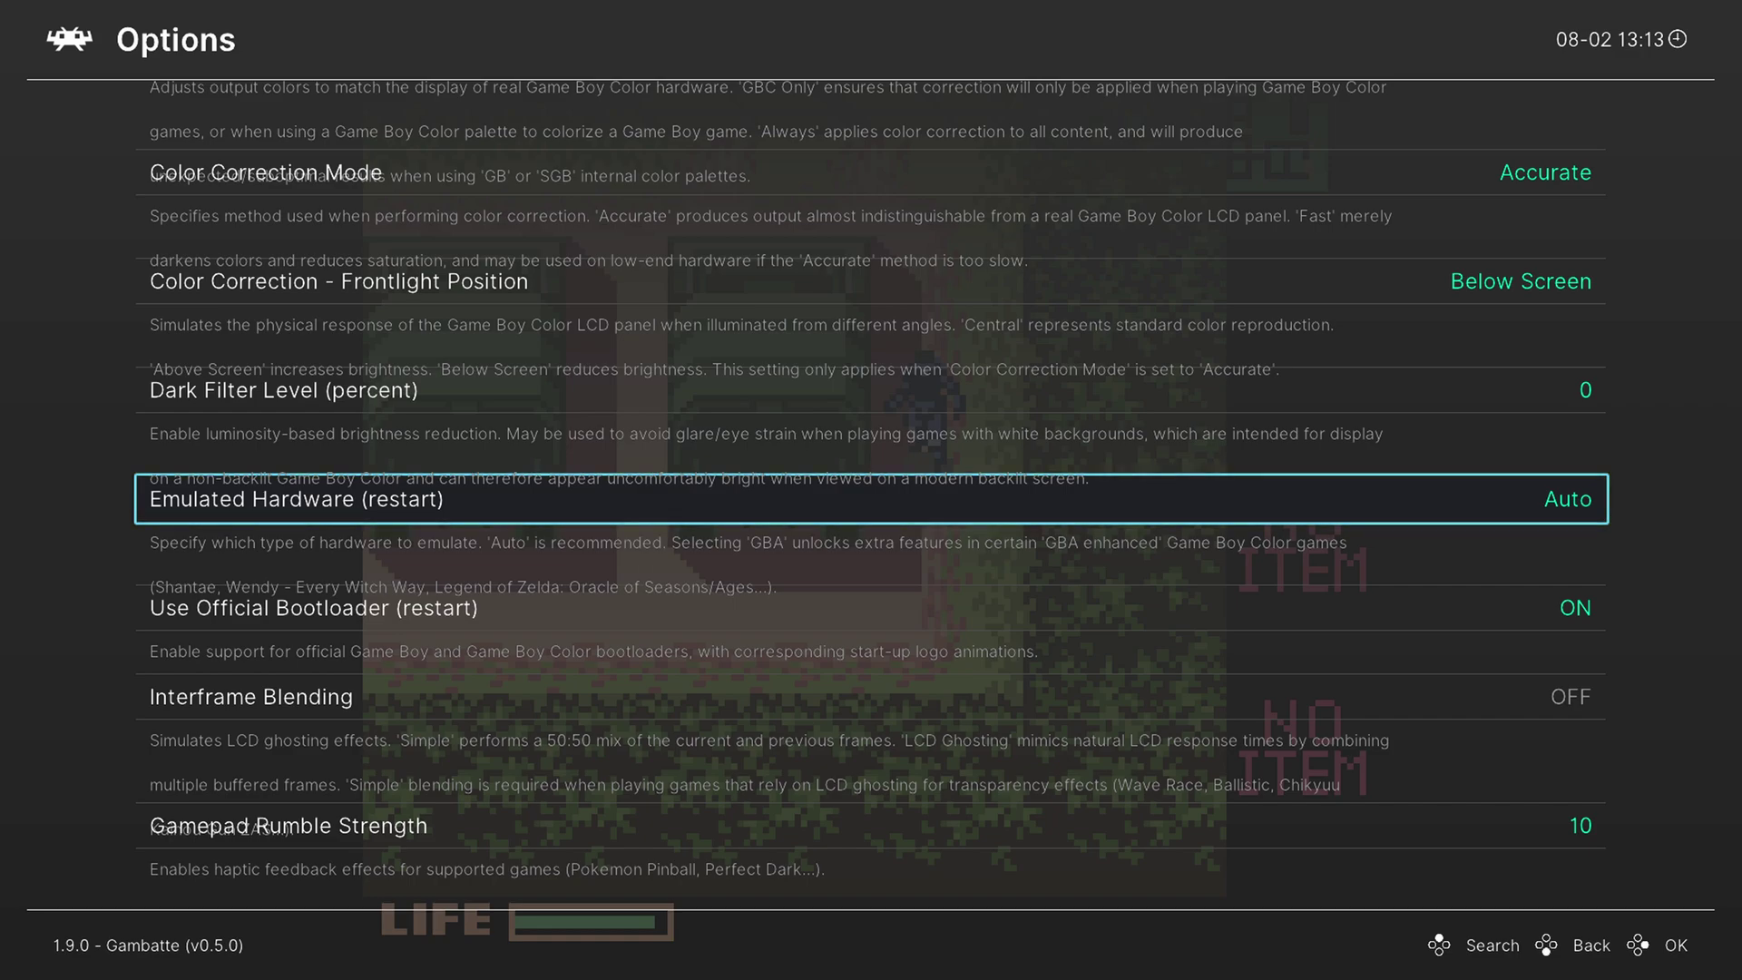
key("Return")
key("Down")
key("Down")
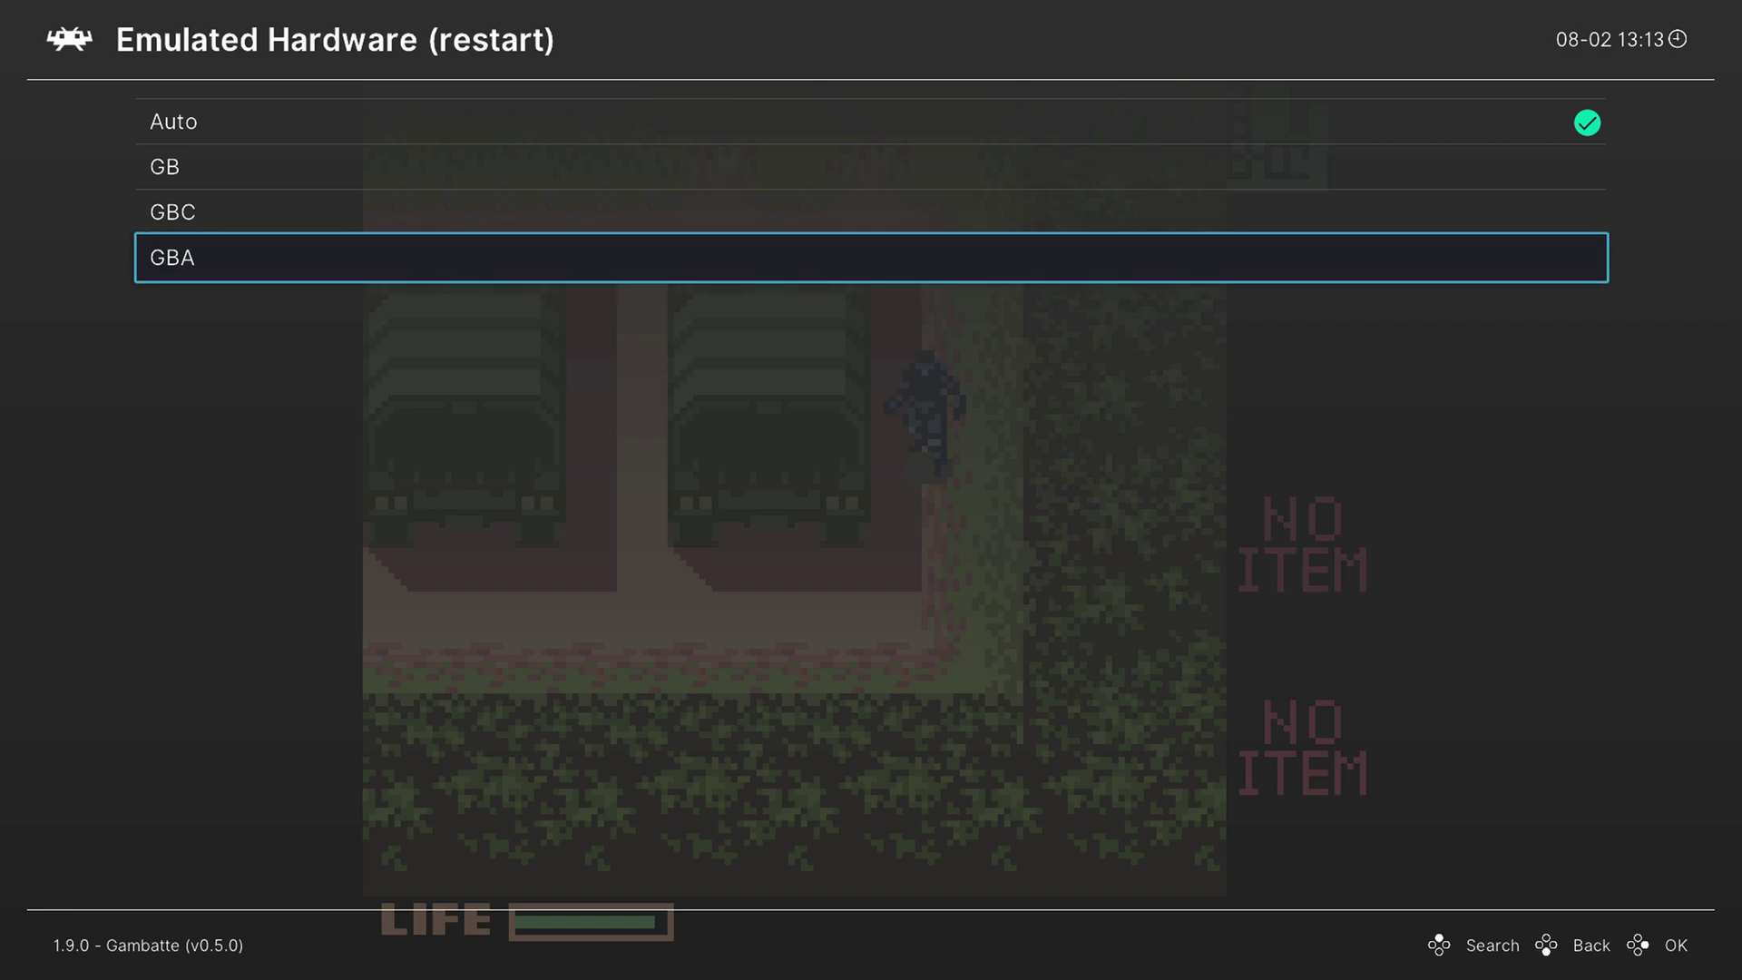
key("Return")
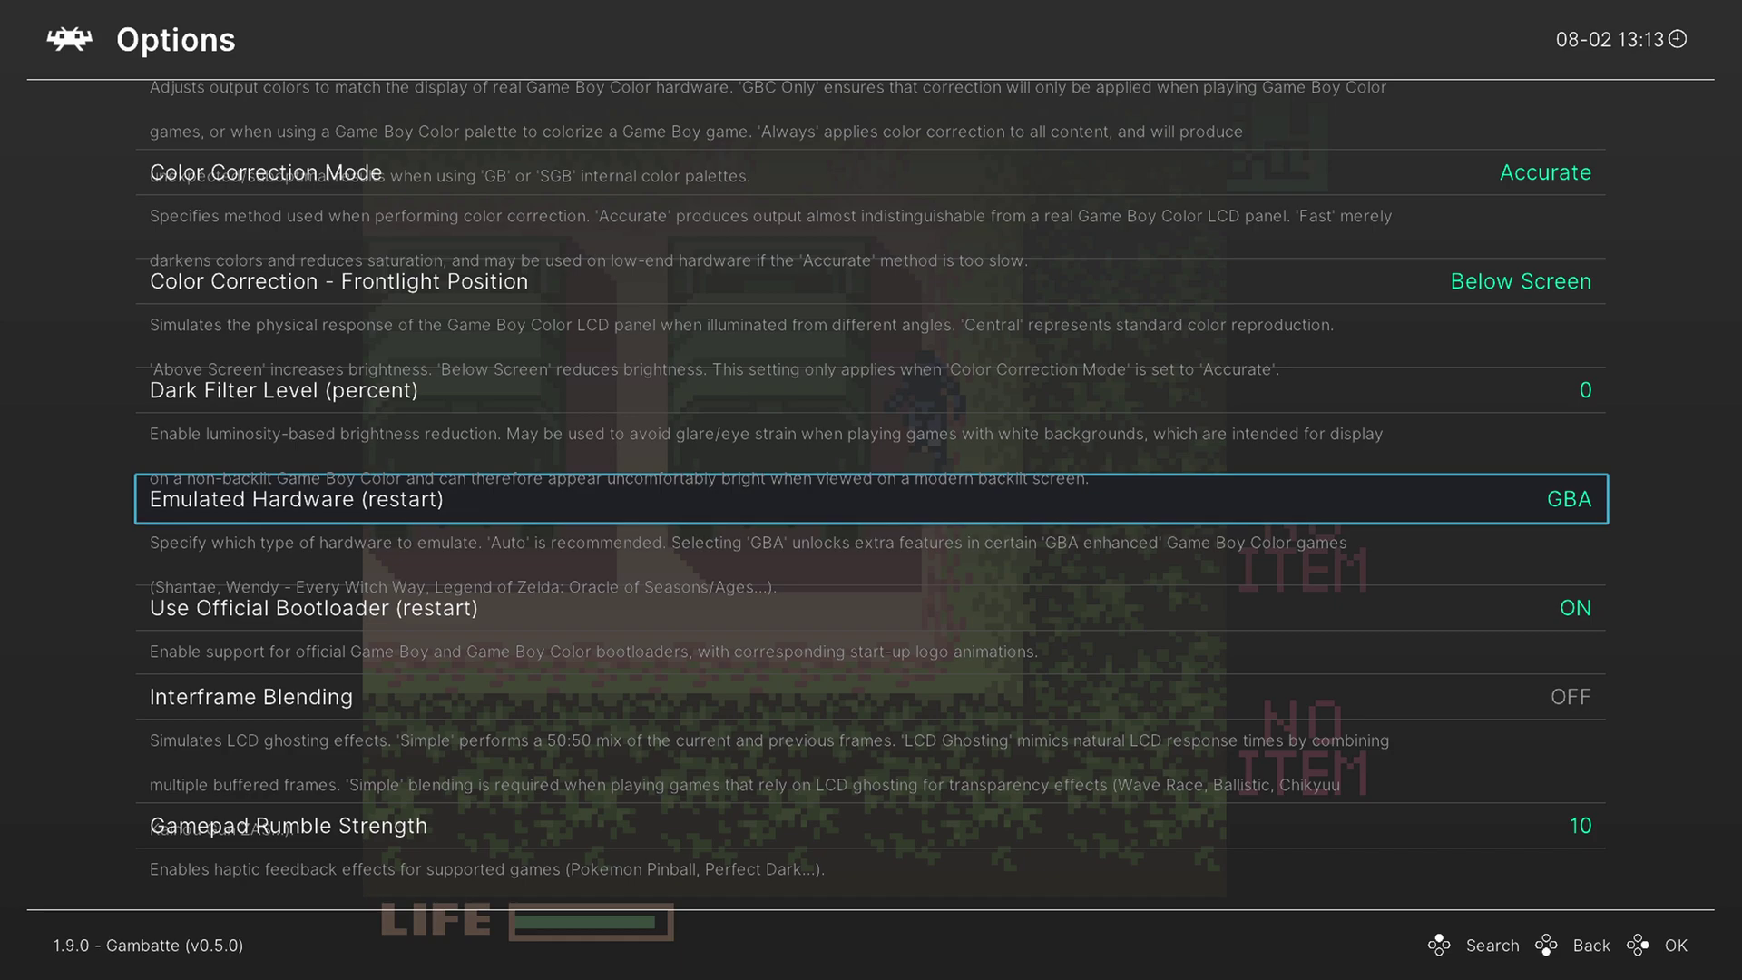
Restore the Emulated Hardware option to Auto.
key("Return")
key("Up")
key("Up")
key("Up")
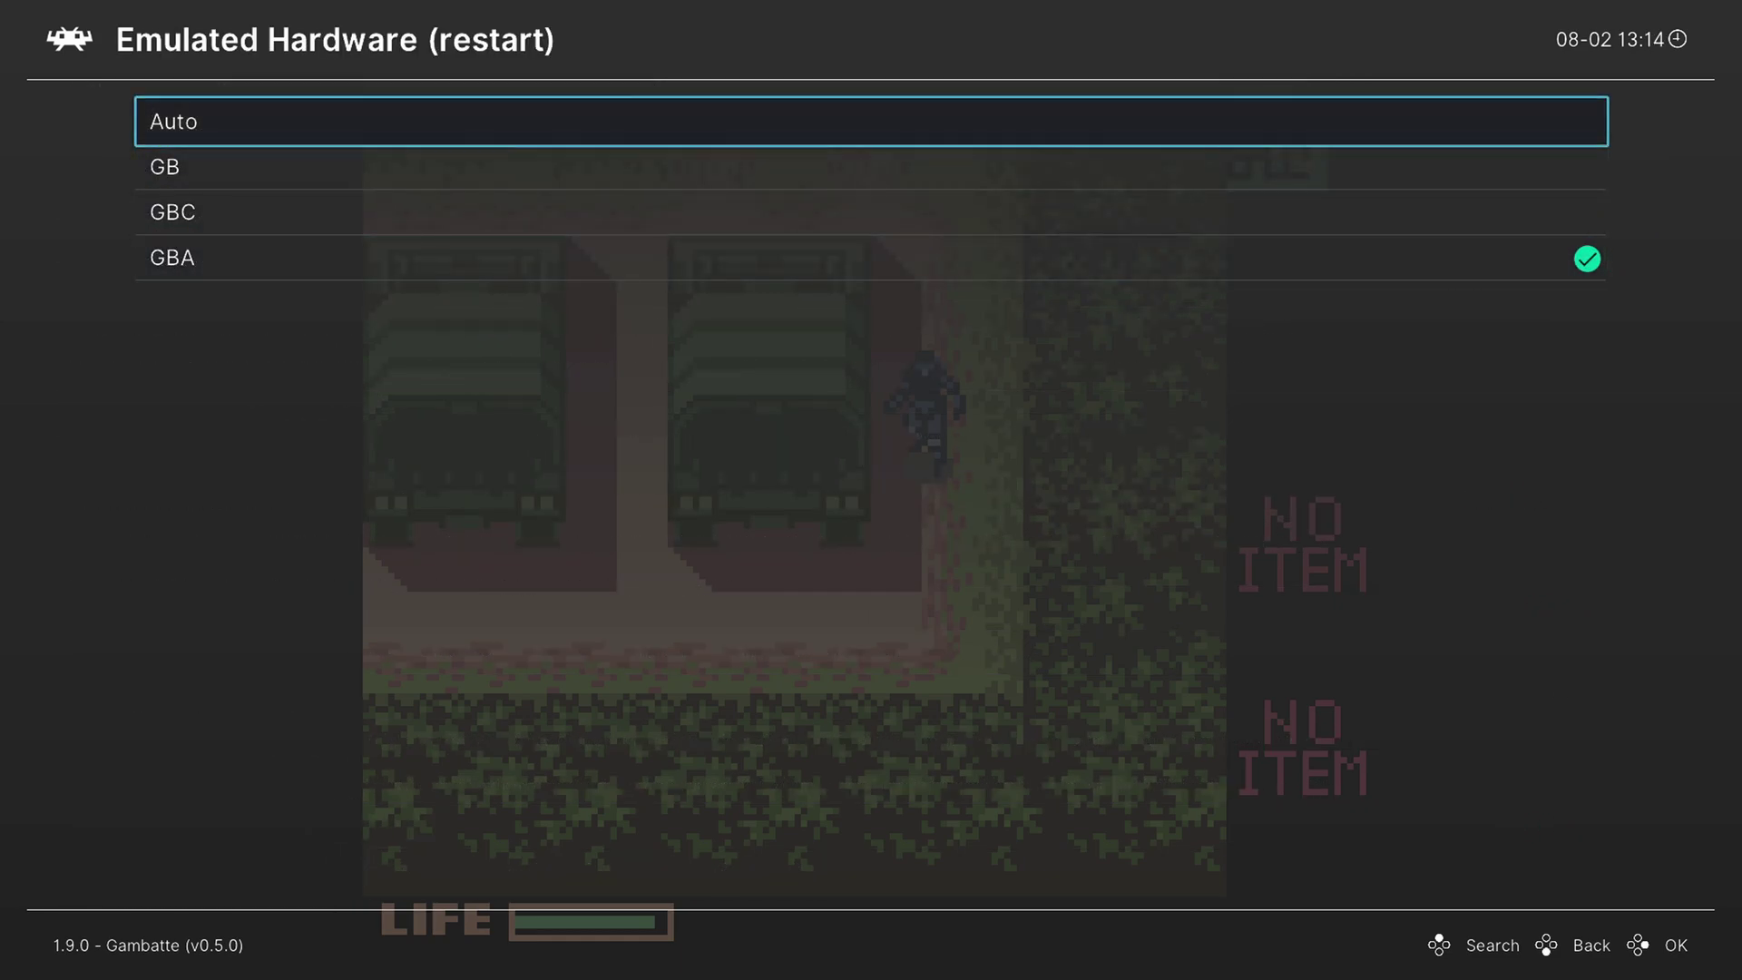
key("Return")
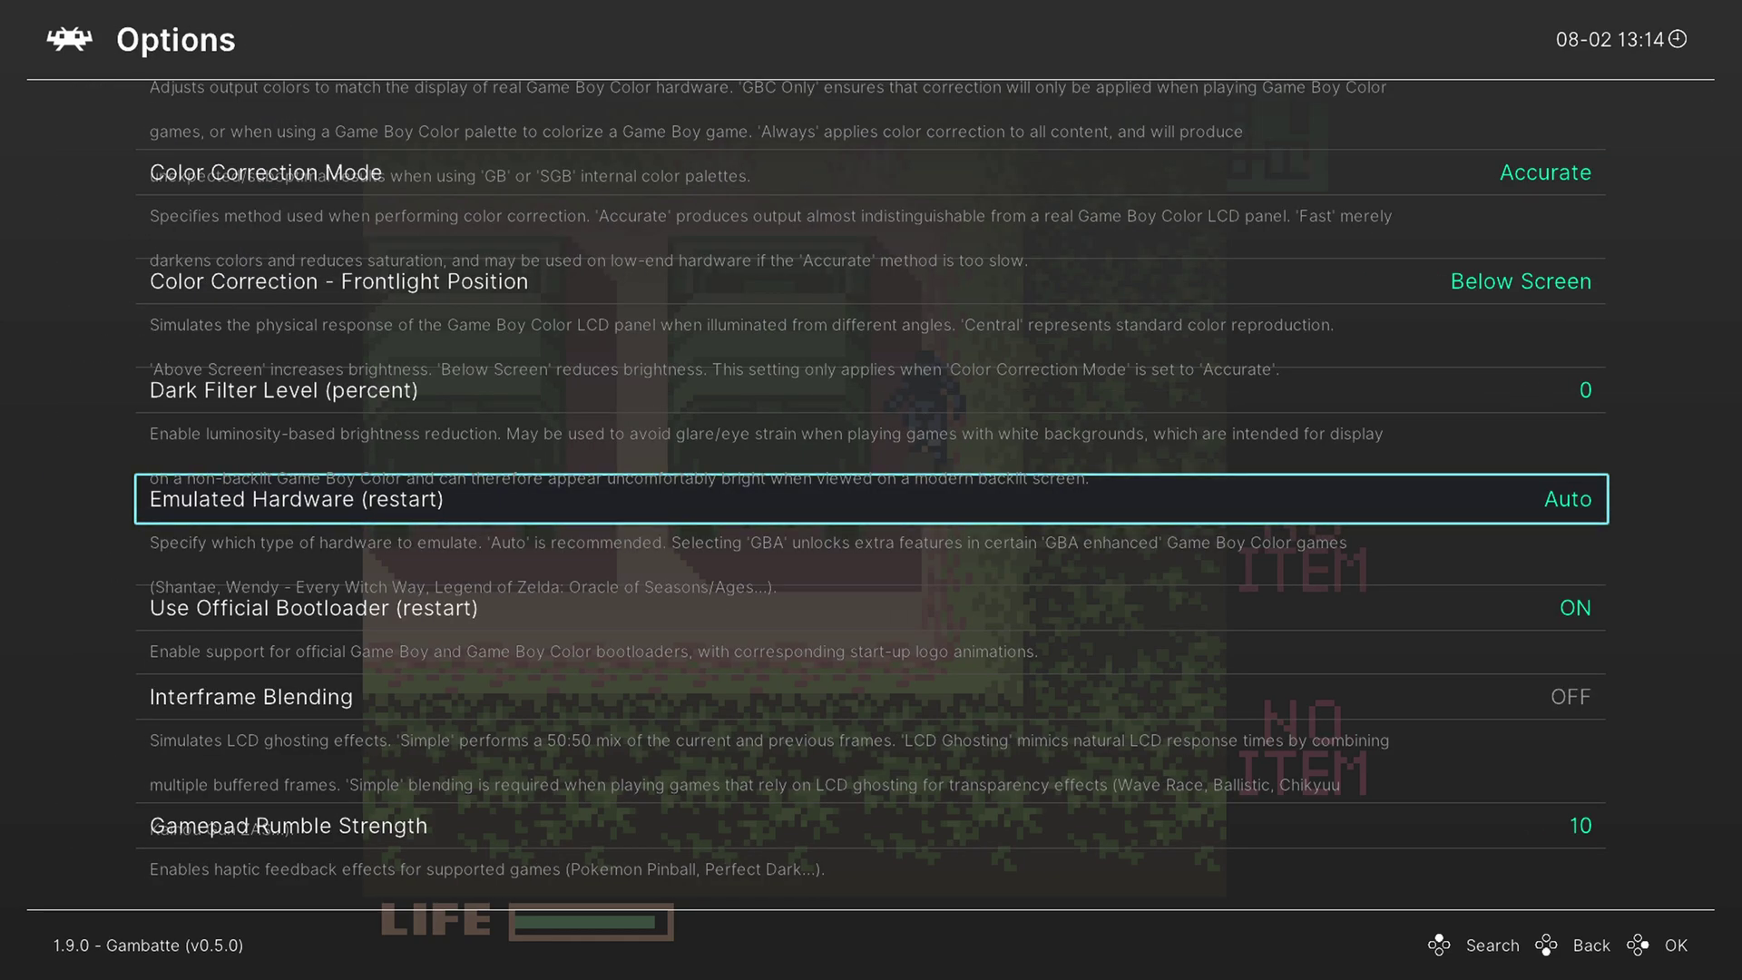
Set Interframe Blending to LCD Ghosting (Fast).
key("Down")
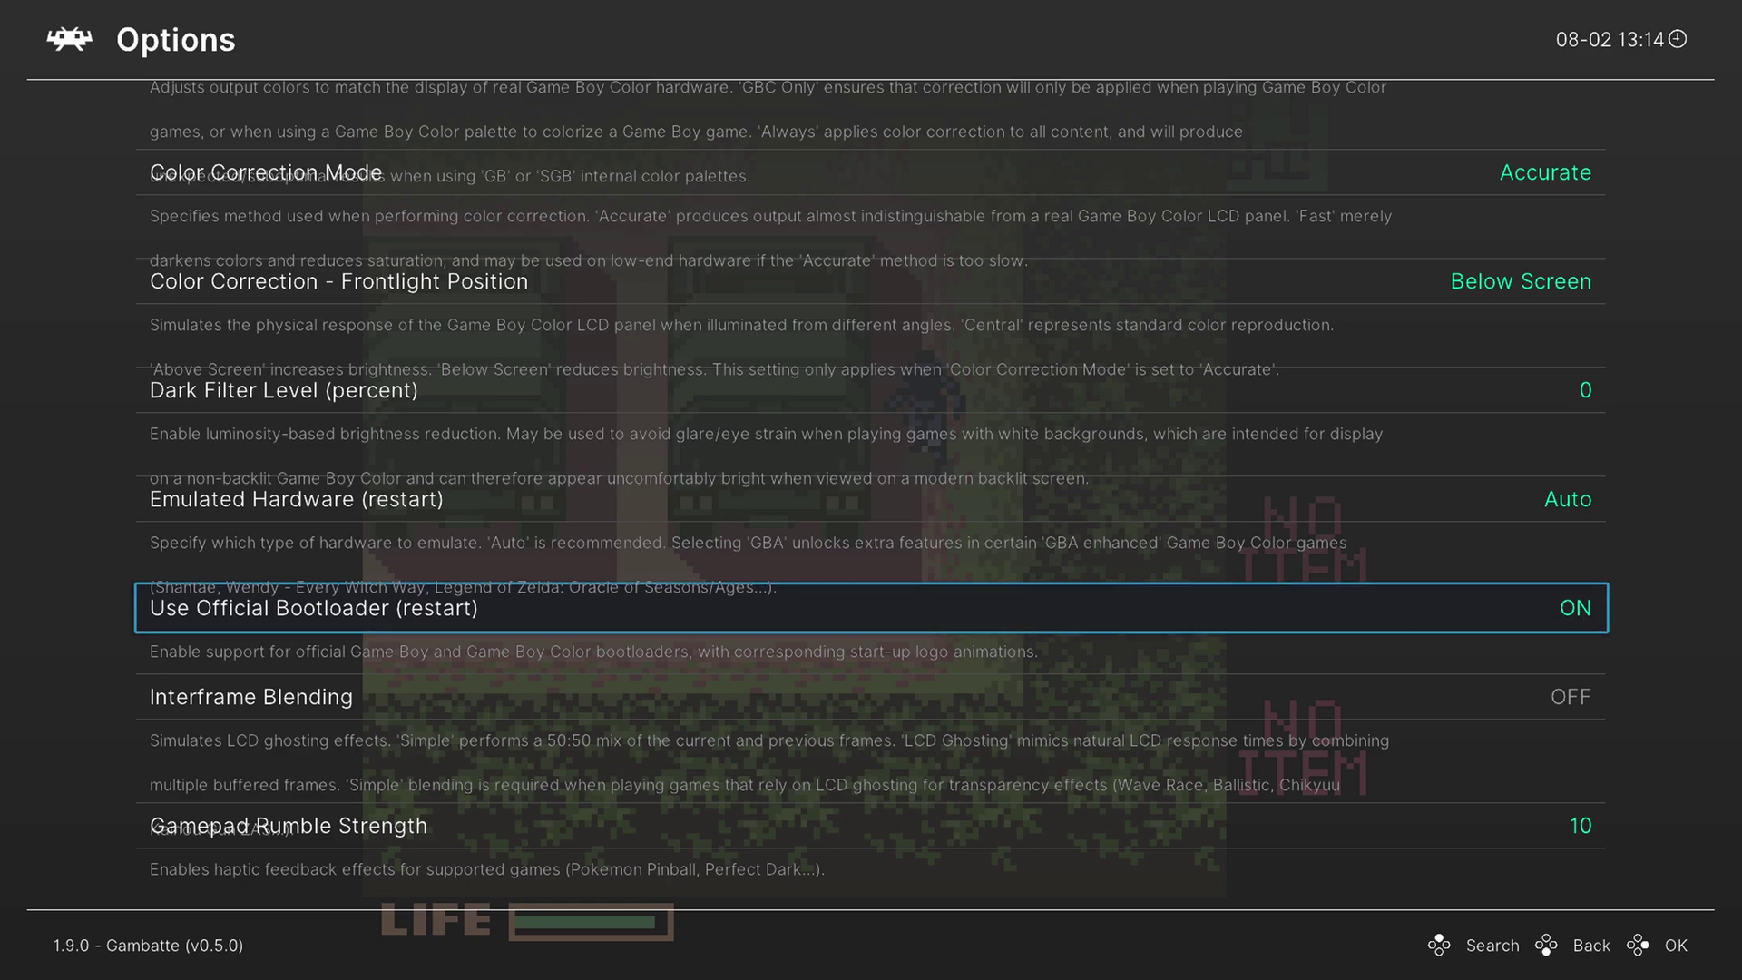
key("Down")
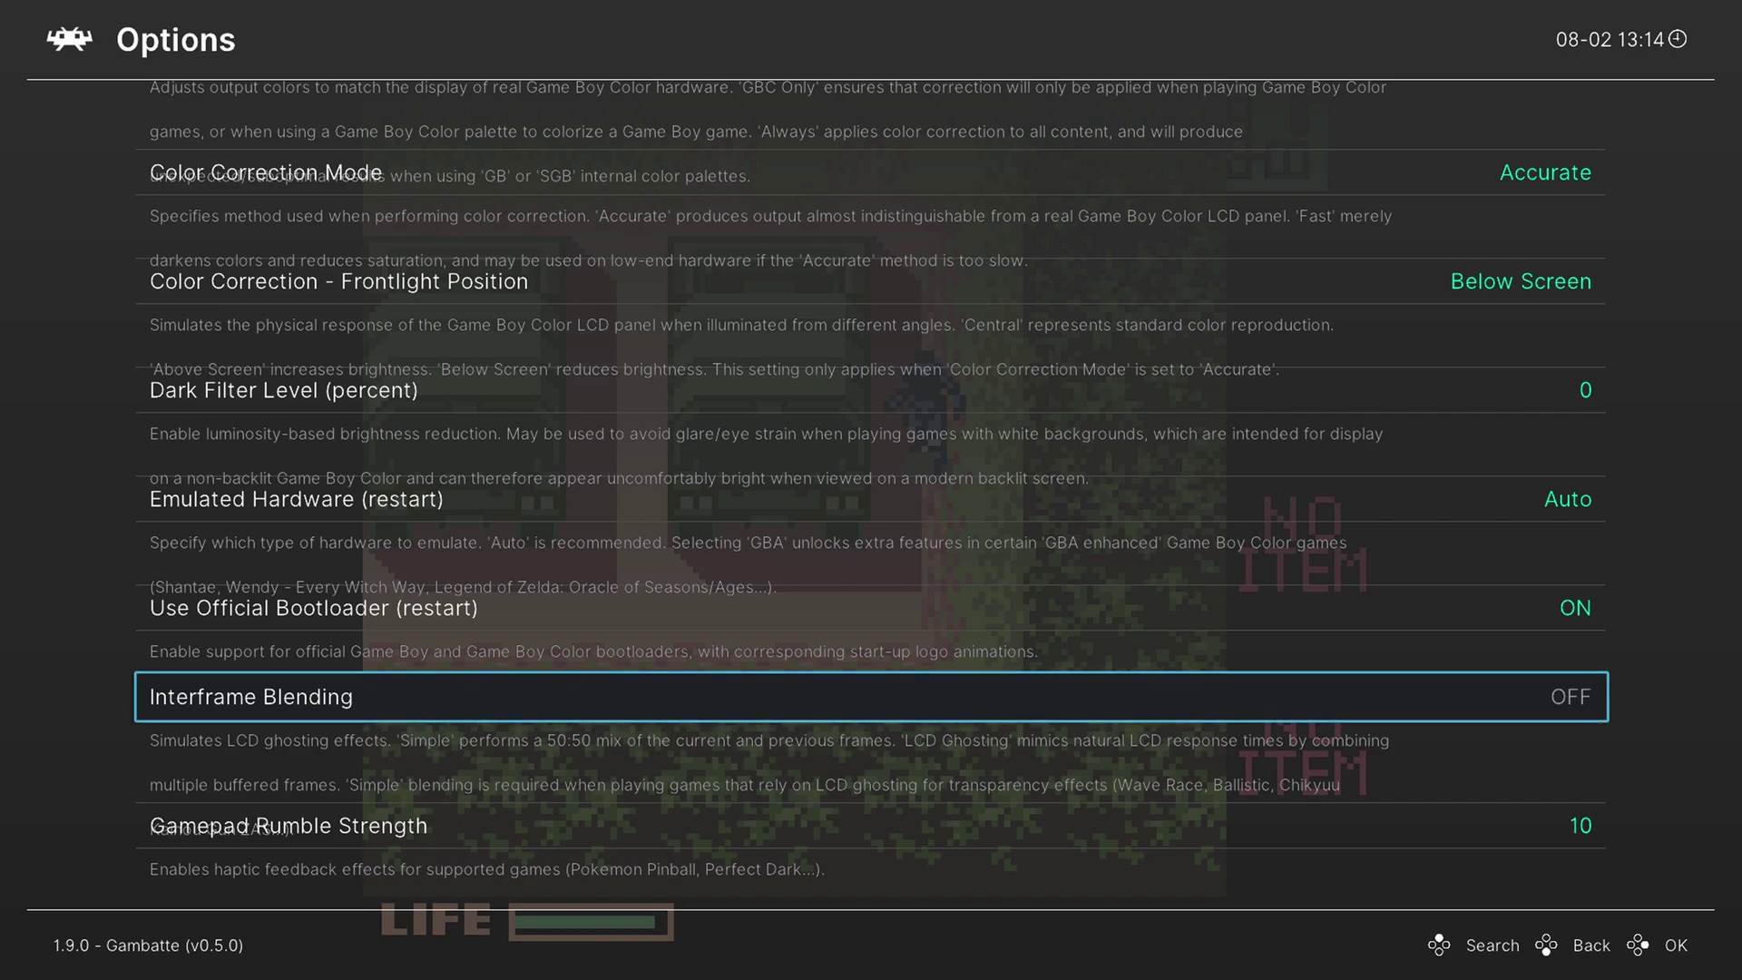
key("Return")
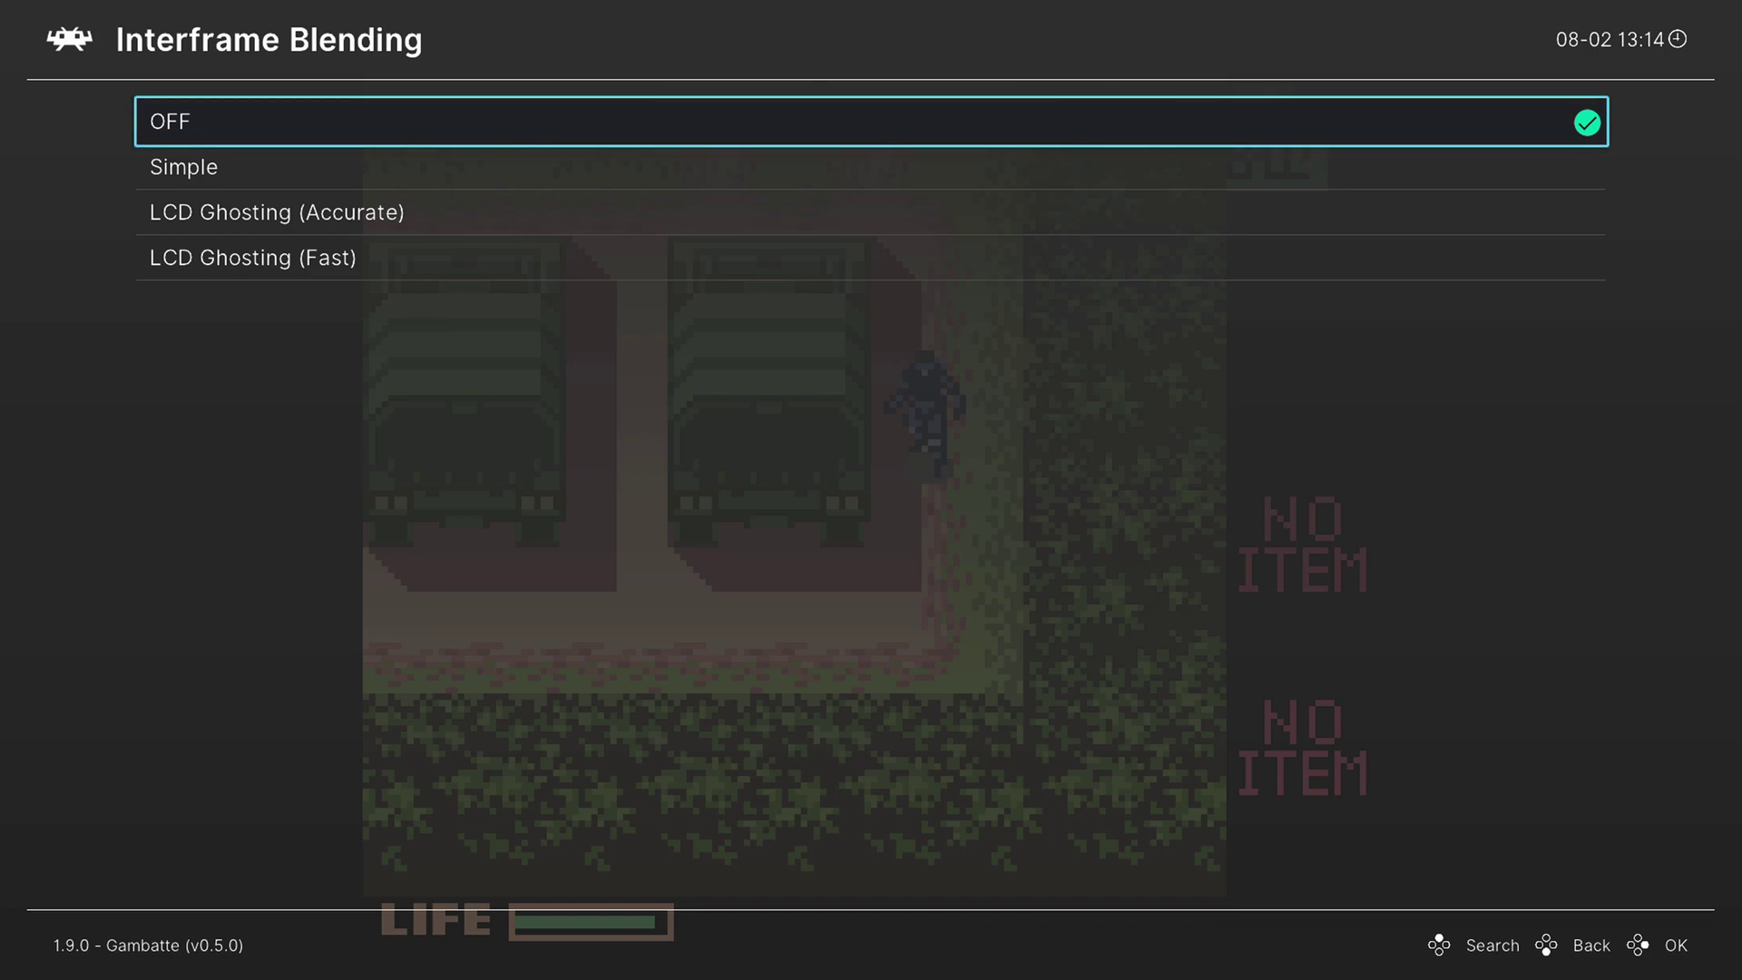
key("Down")
key("Down")
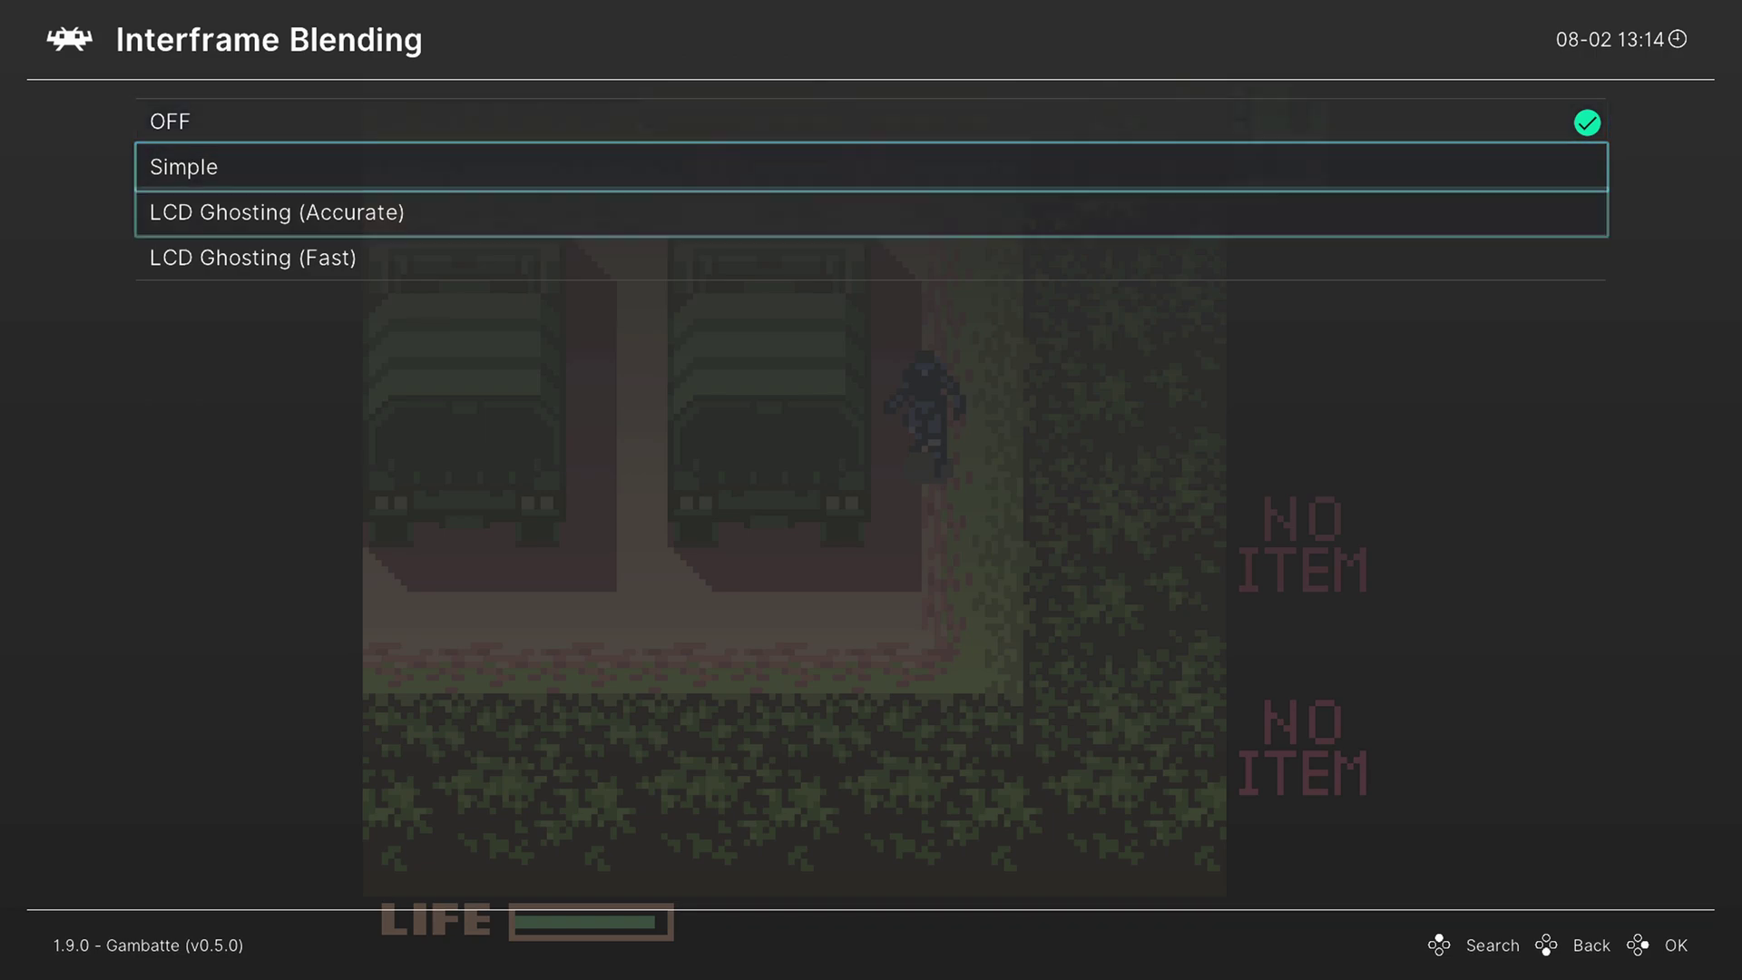
key("Down")
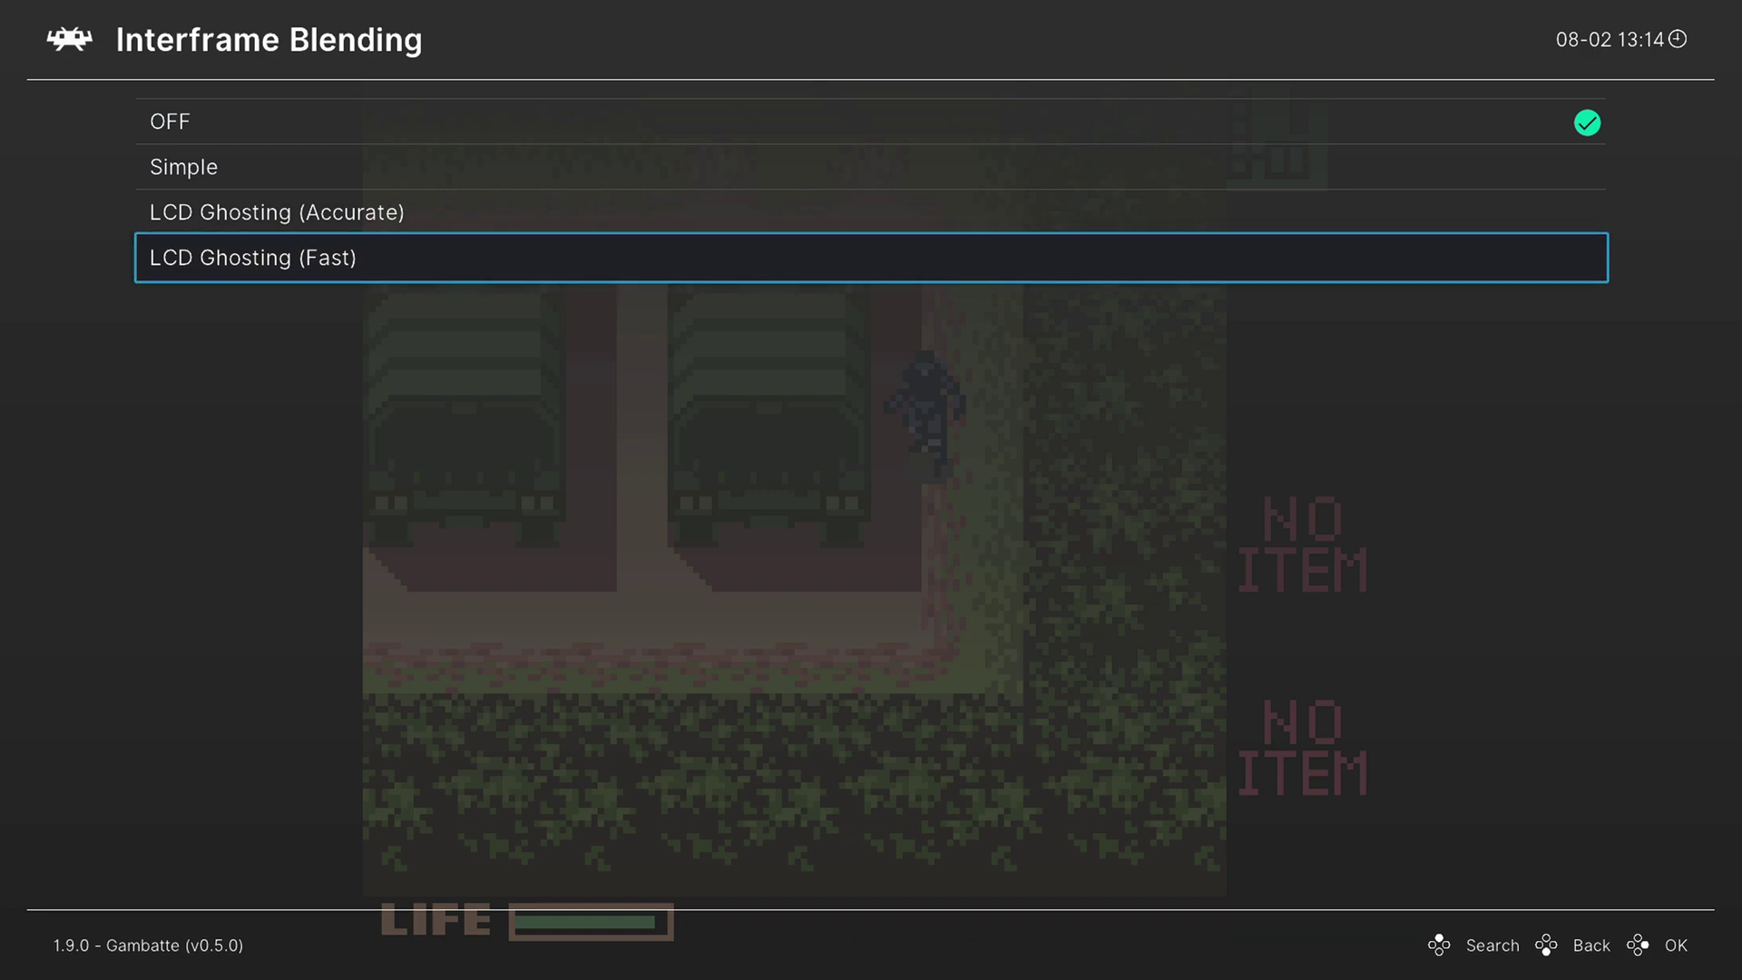
key("Return")
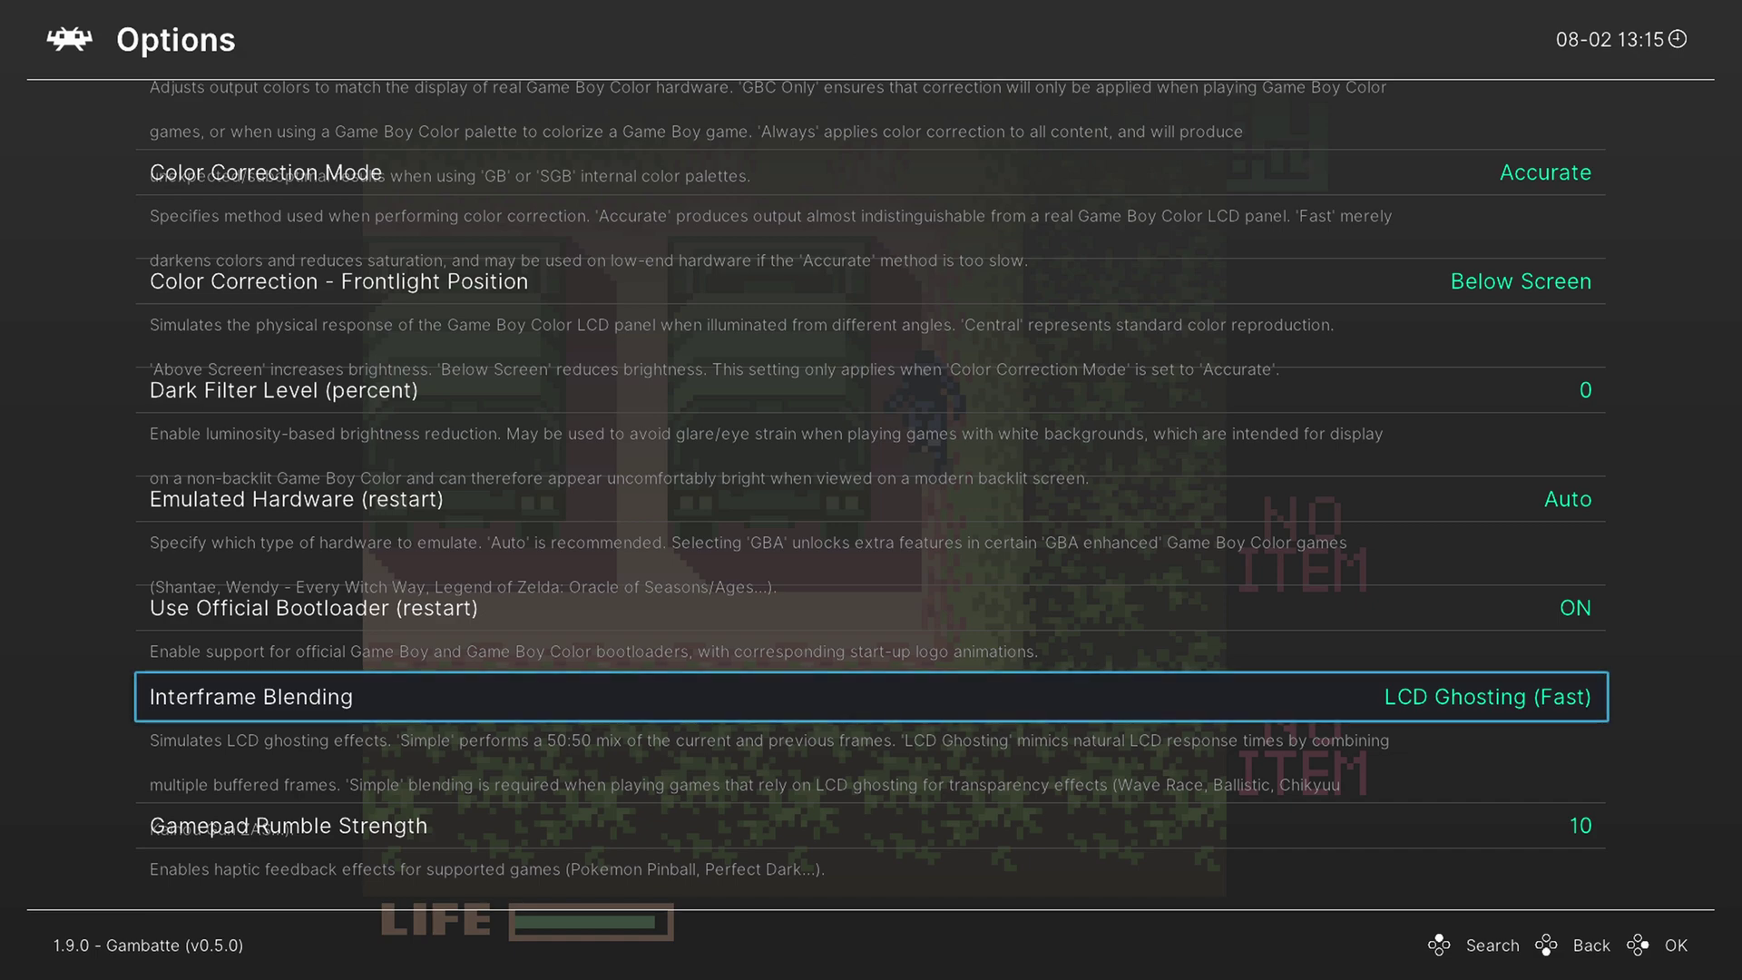
Run the character around the trucks in the game to examine the ghosting effect, and return to the core options.
key("F1")
key("Up")
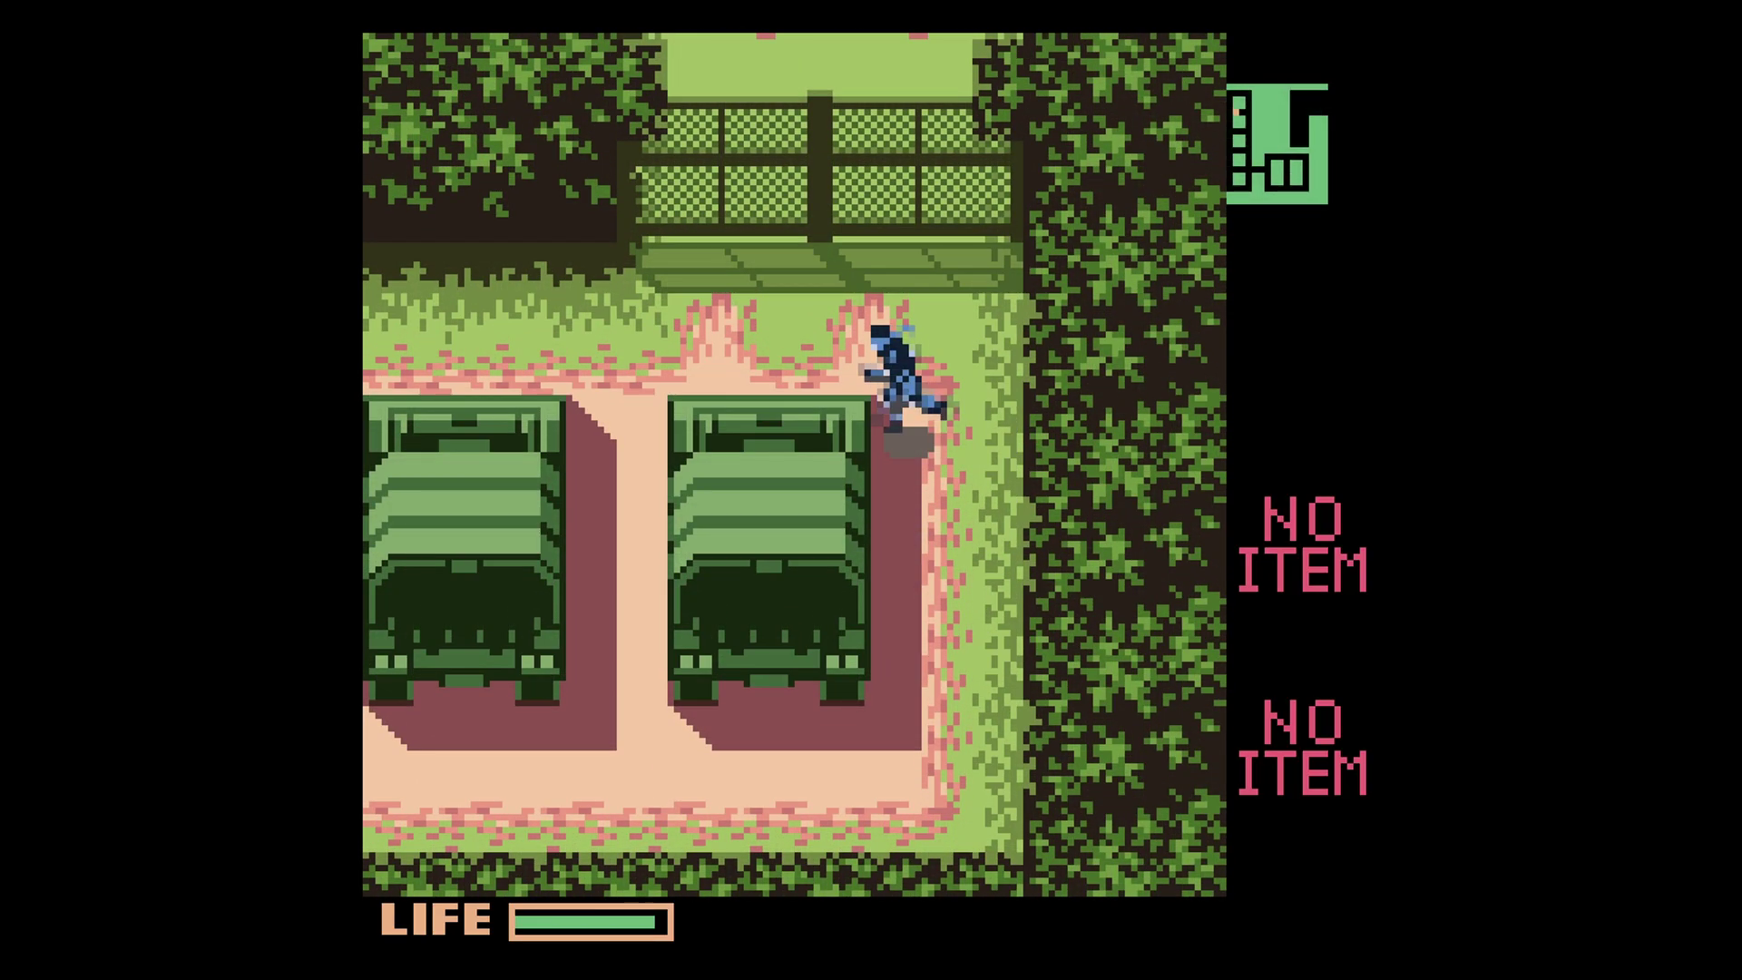
key("Left")
key("Down")
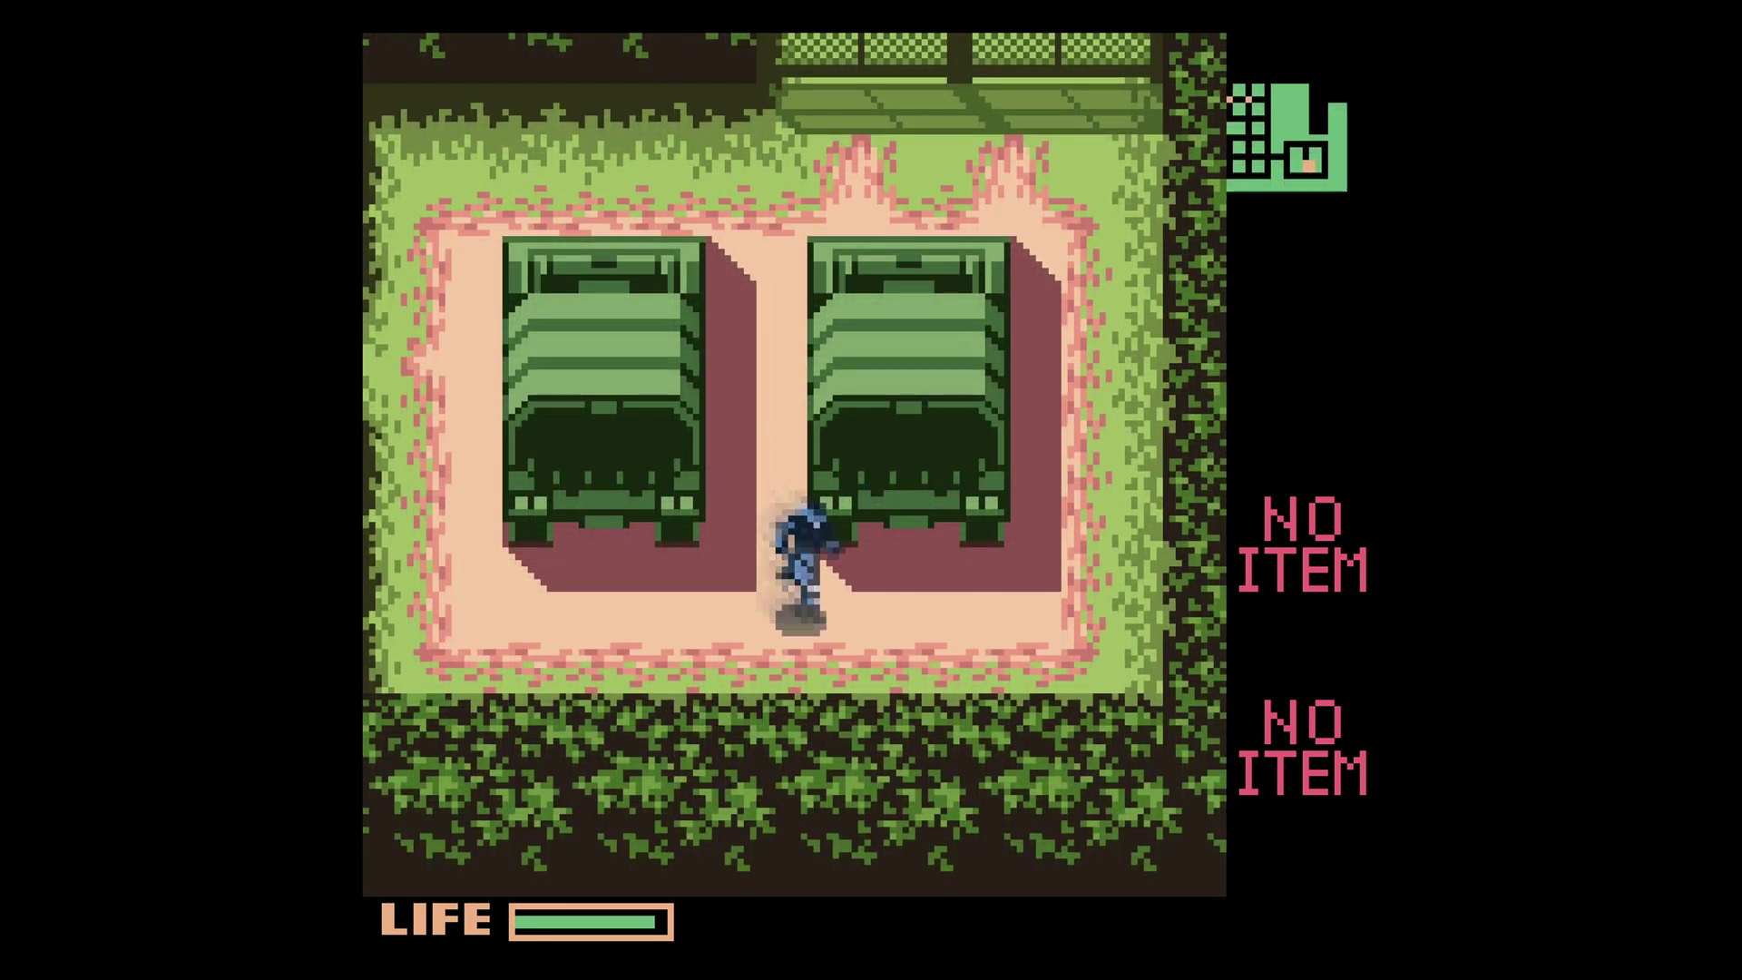
key("Right")
key("Up")
key("Left")
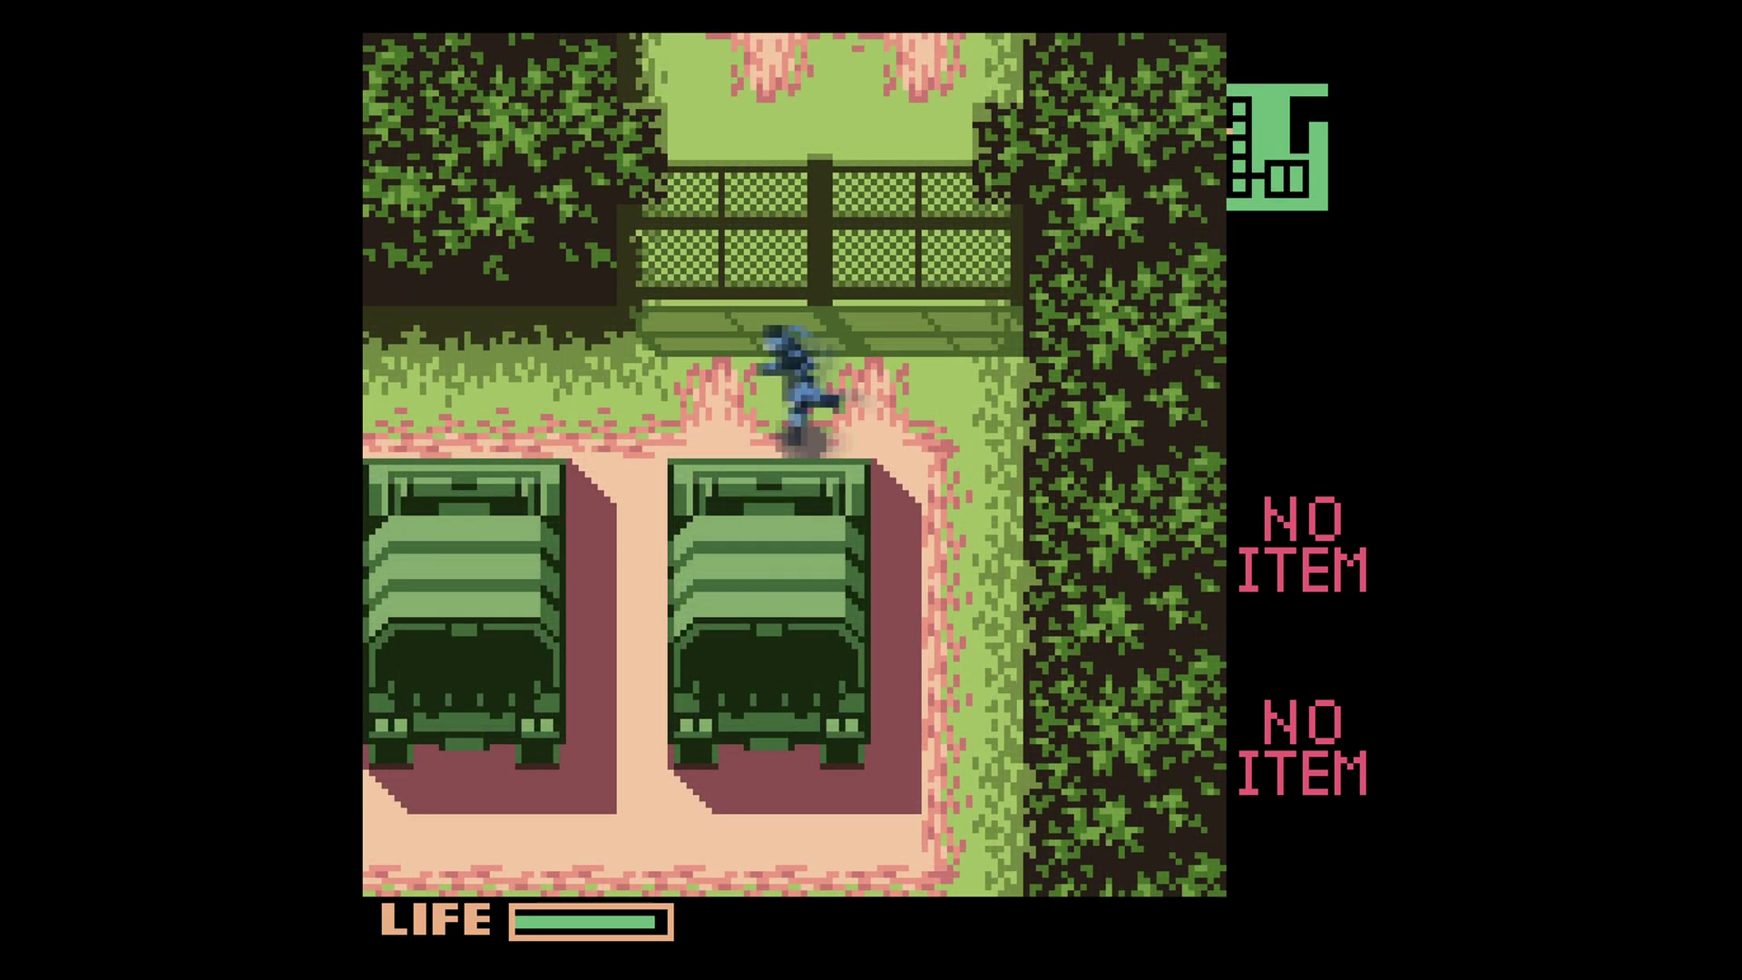
key("Right")
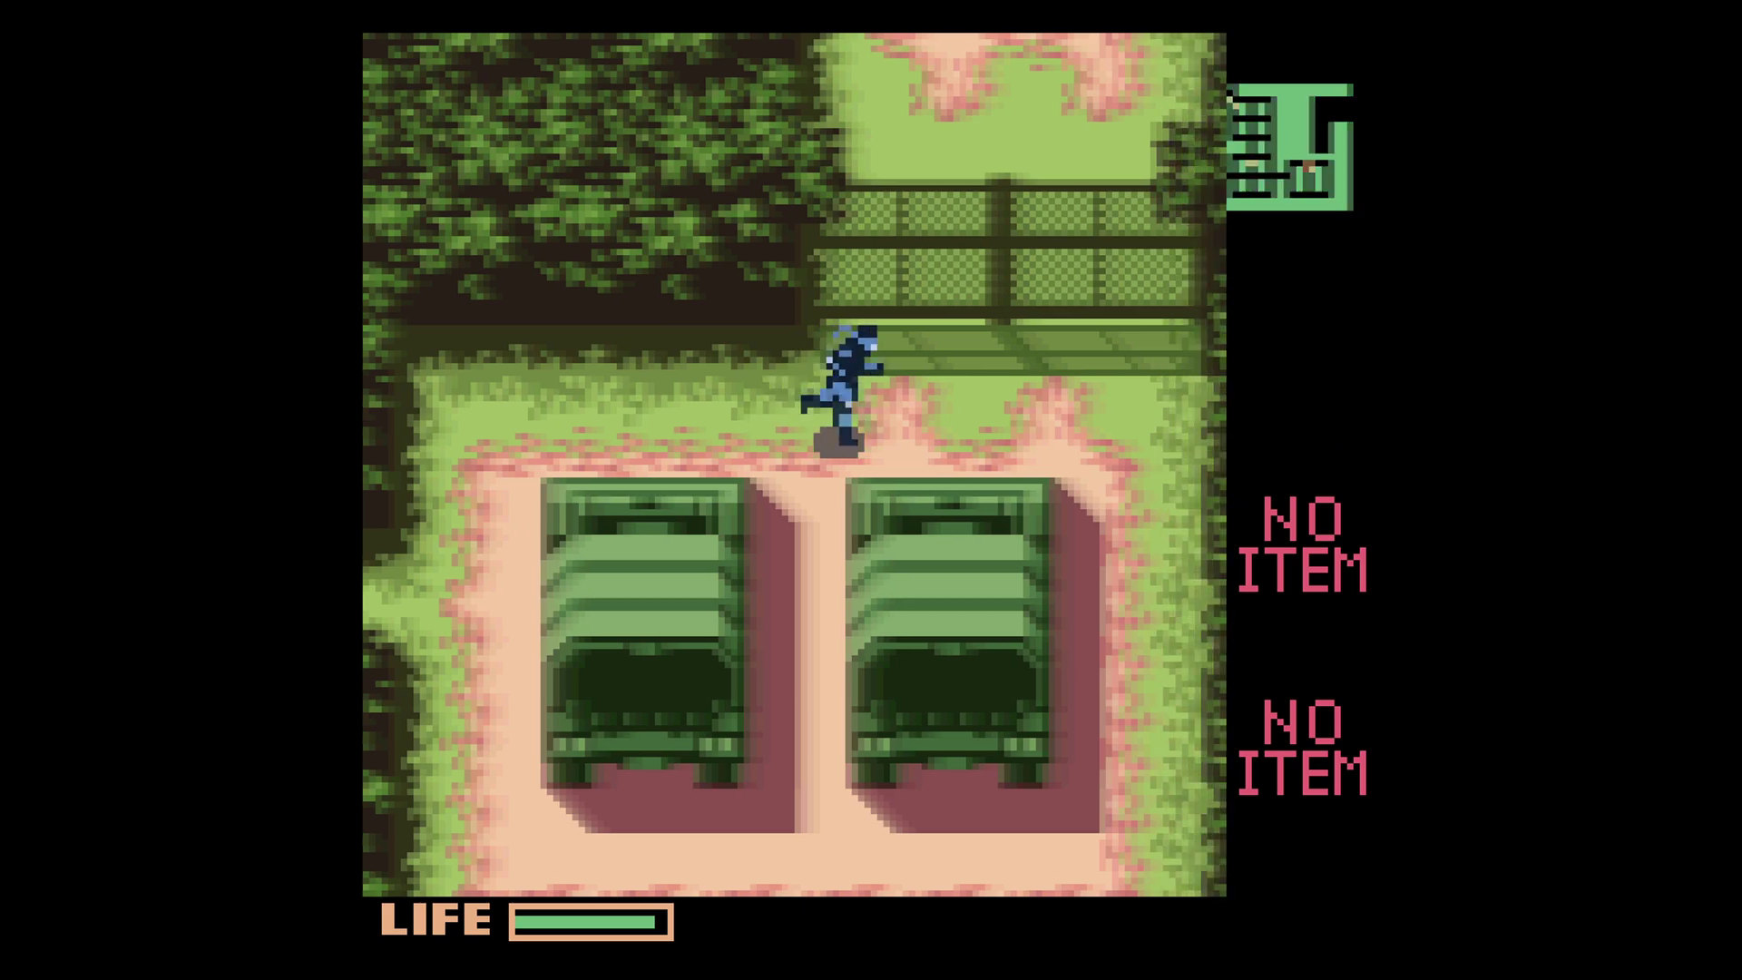
key("Left")
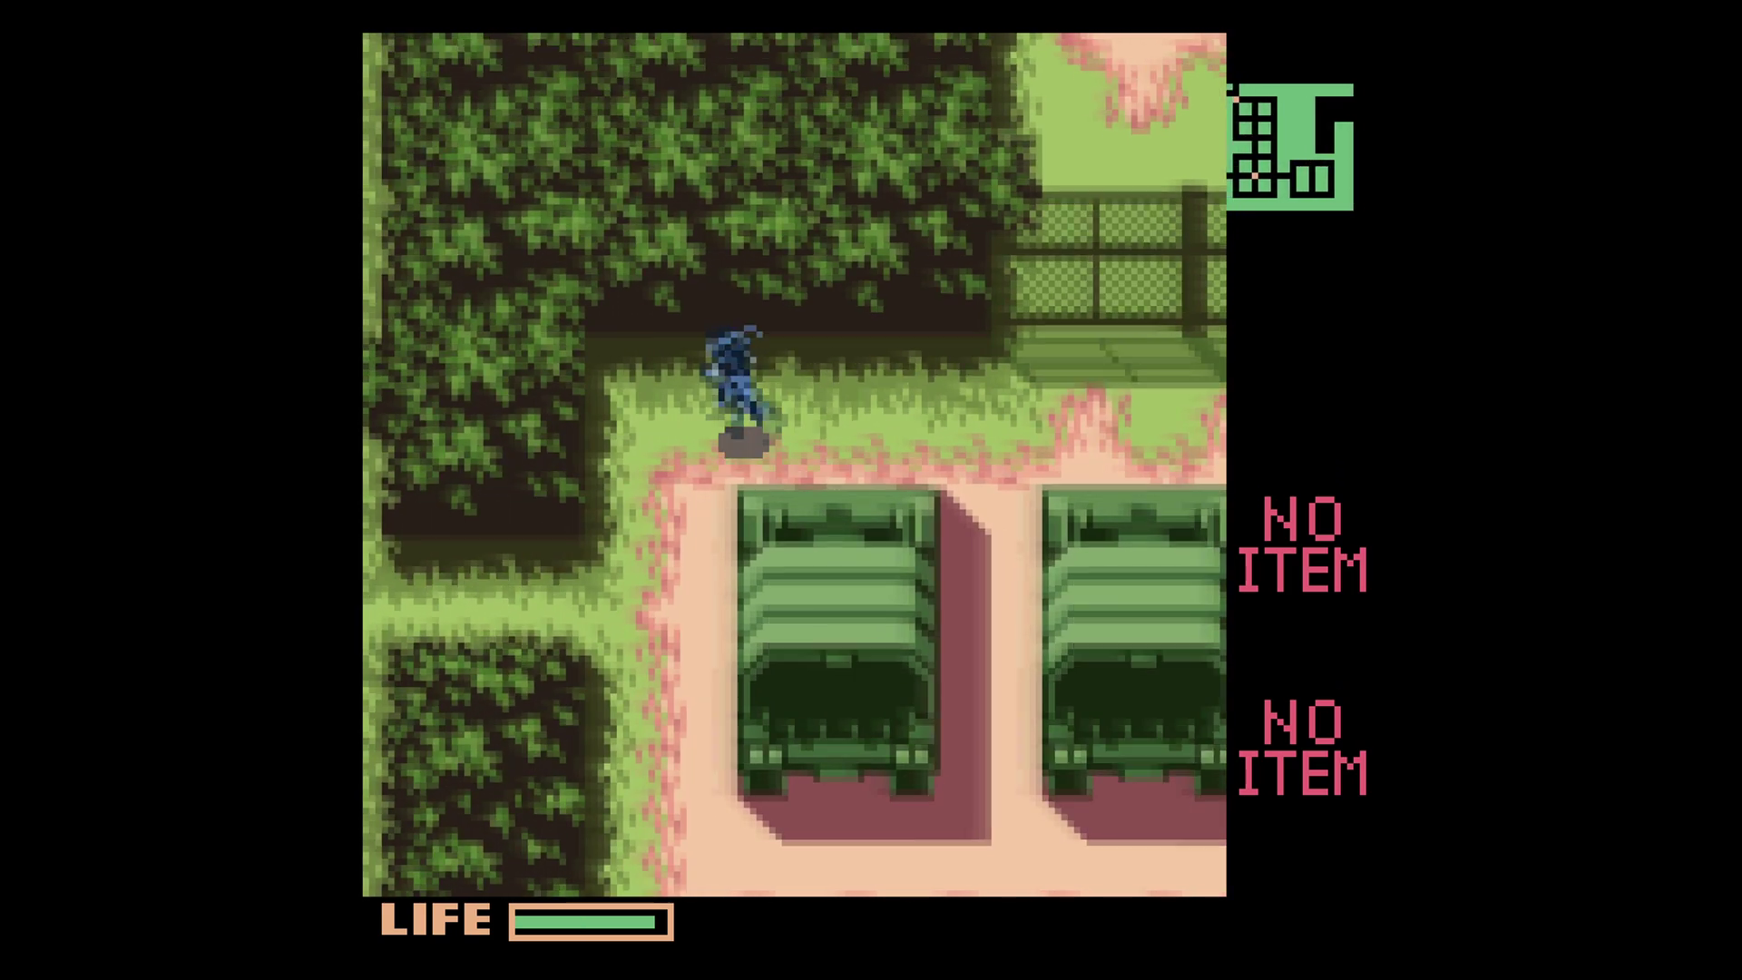
key("Right")
key("Down")
key("Right")
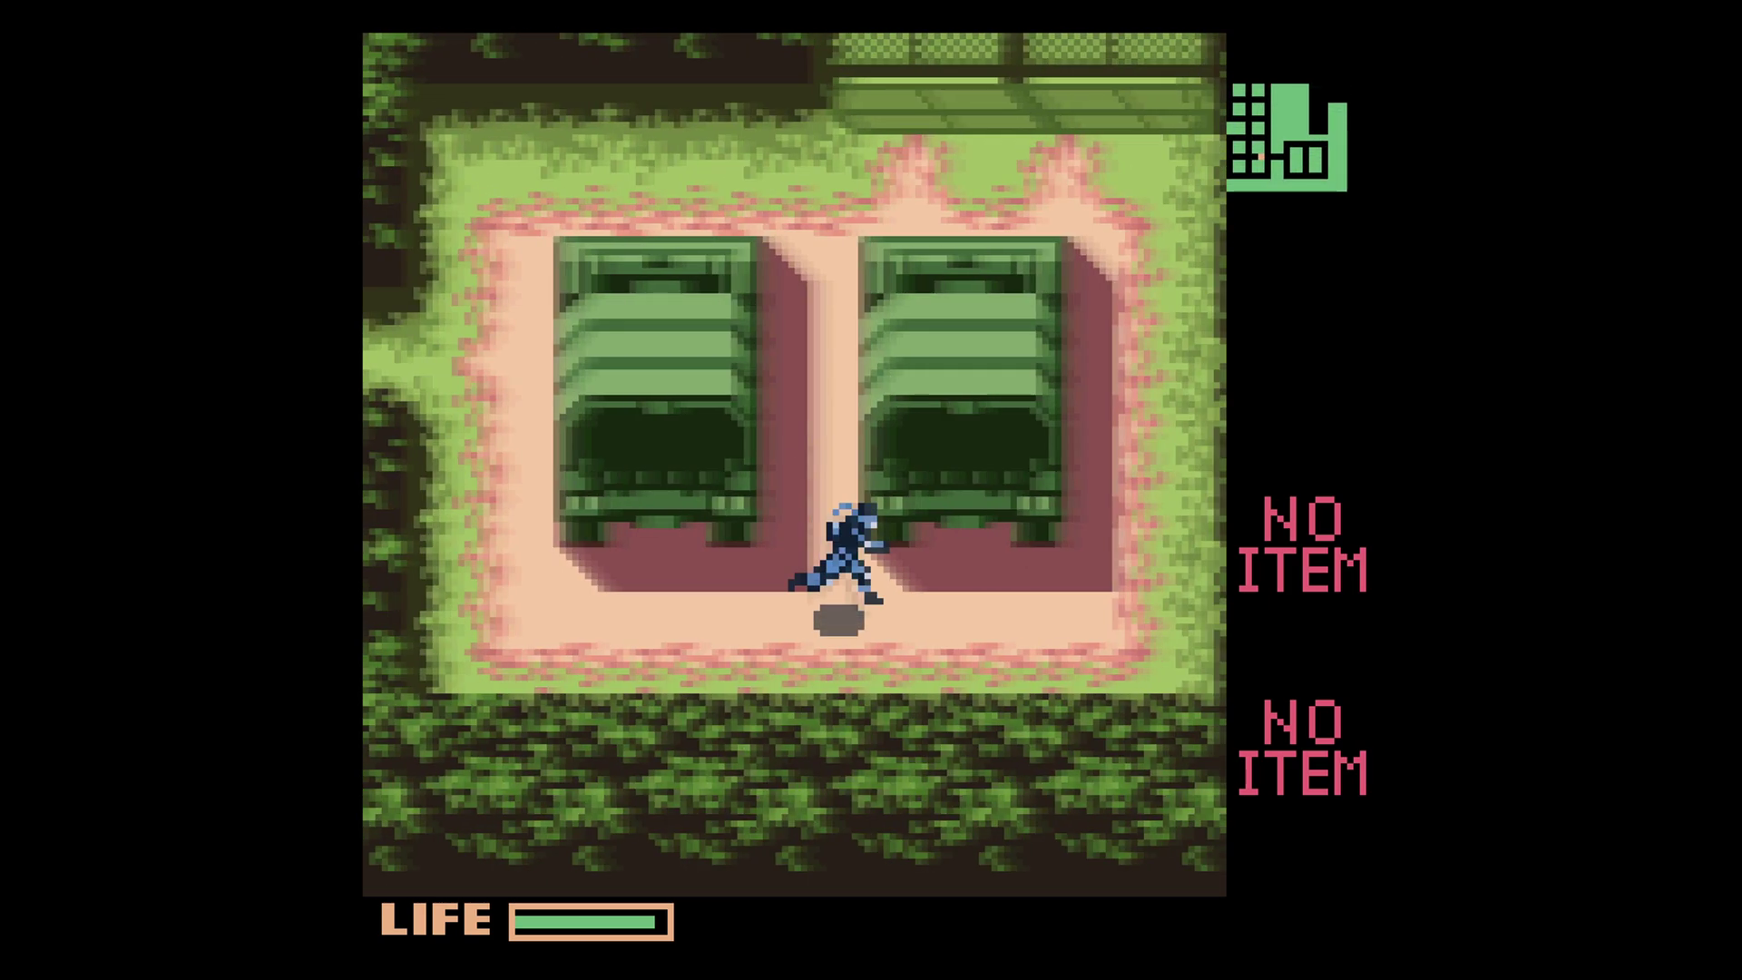
key("Up")
key("Left")
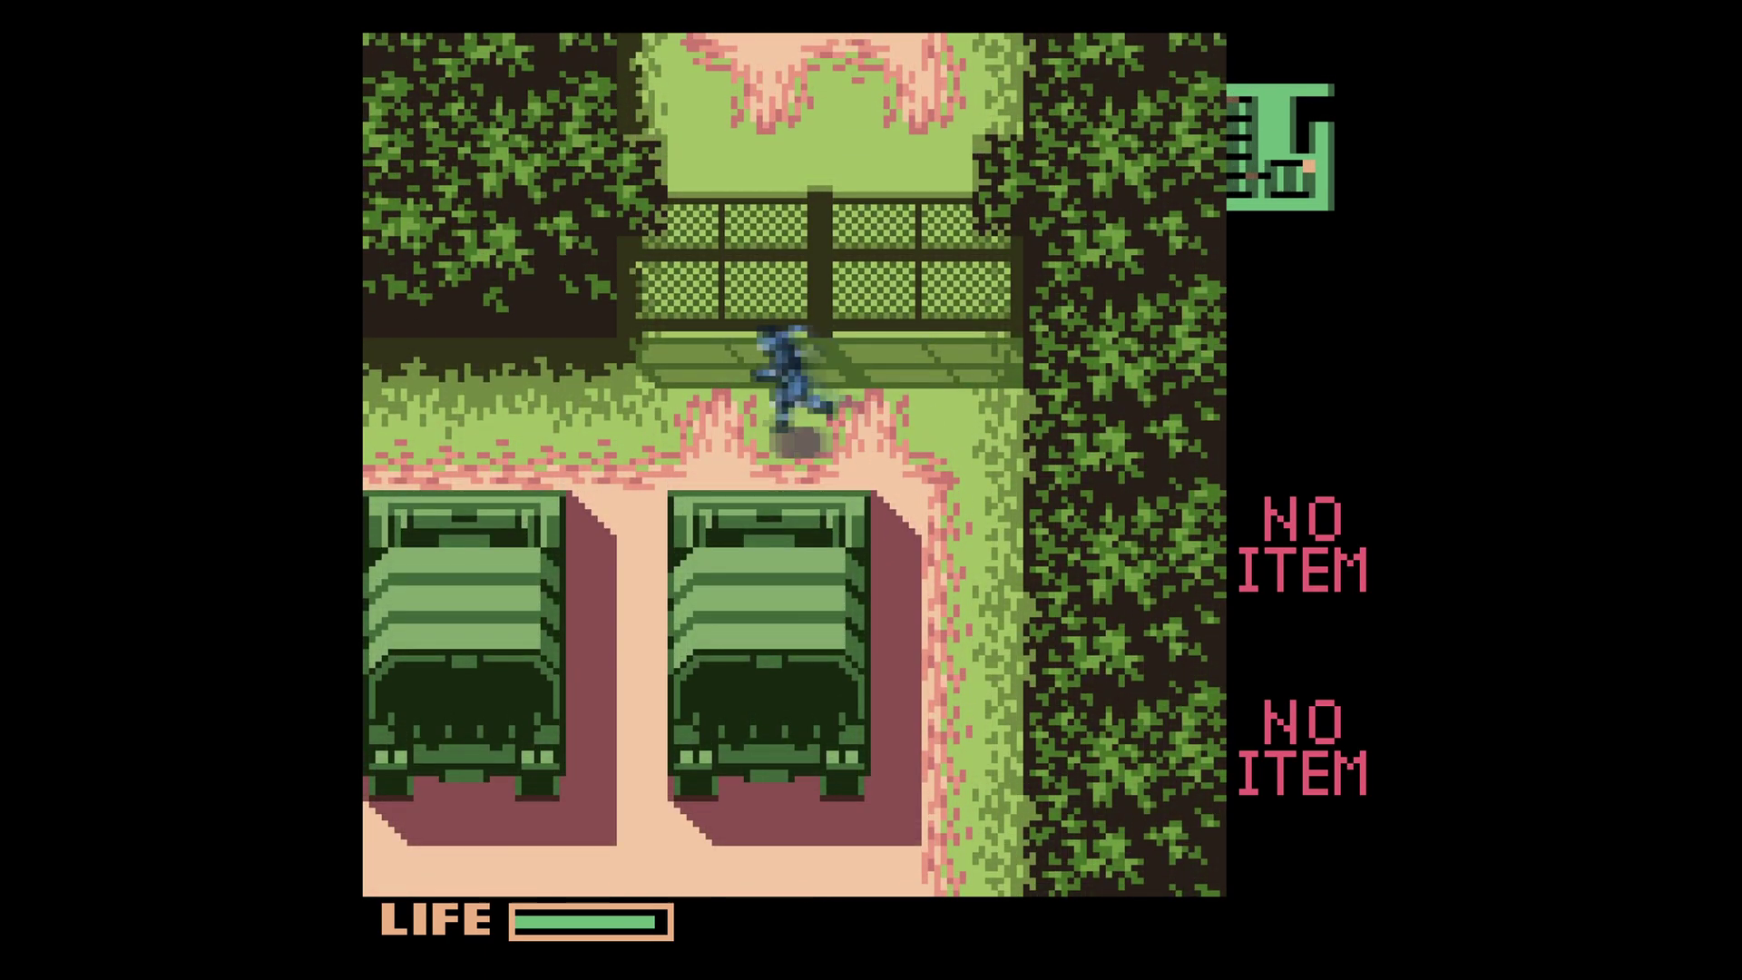
key("Down")
key("F1")
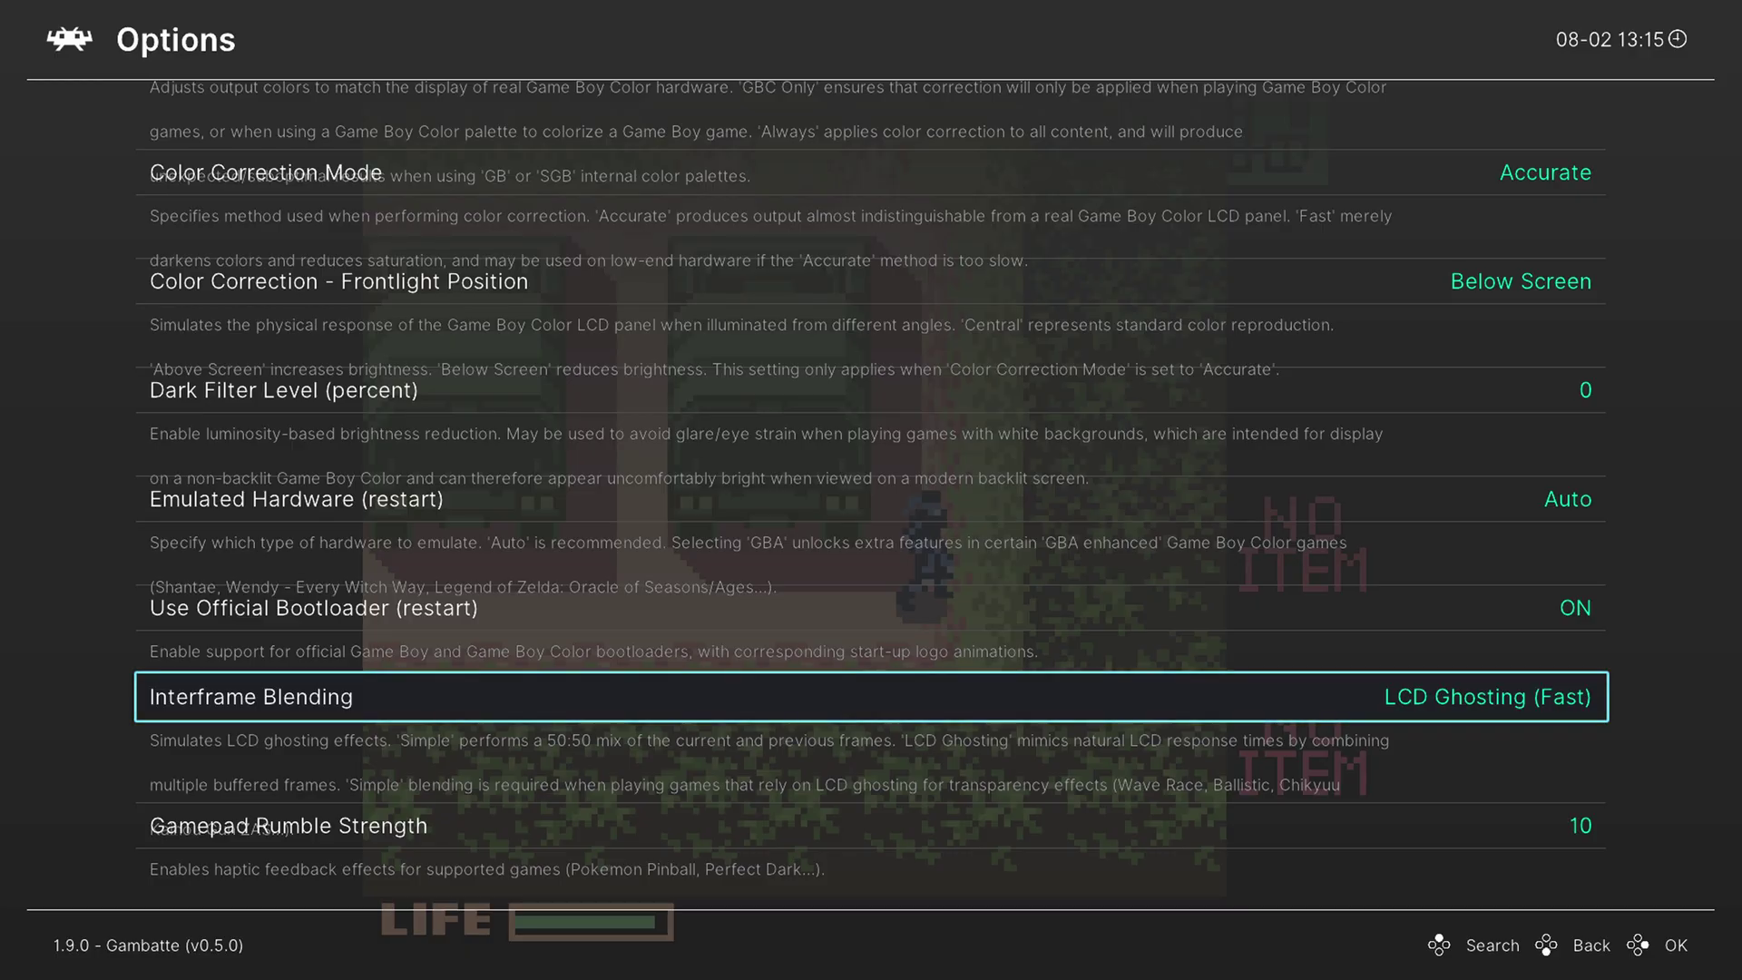
Review the Gamepad Rumble Strength levels, keep 10 selected and leave the core options.
key("Down")
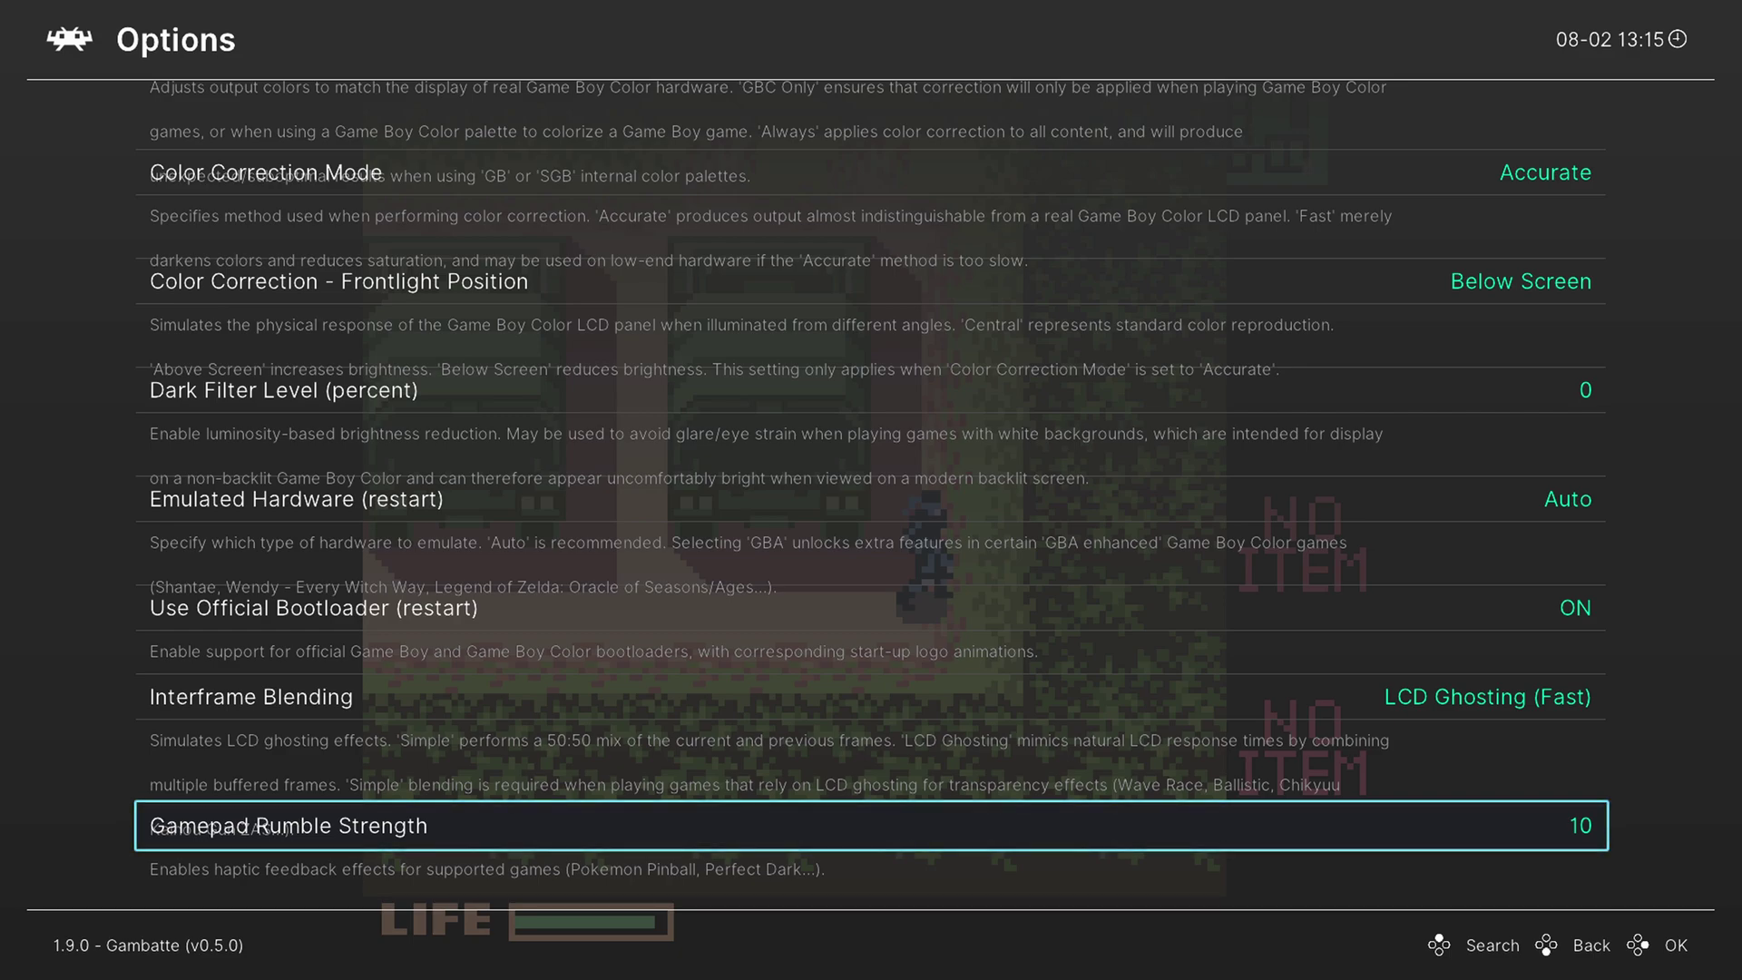
key("Return")
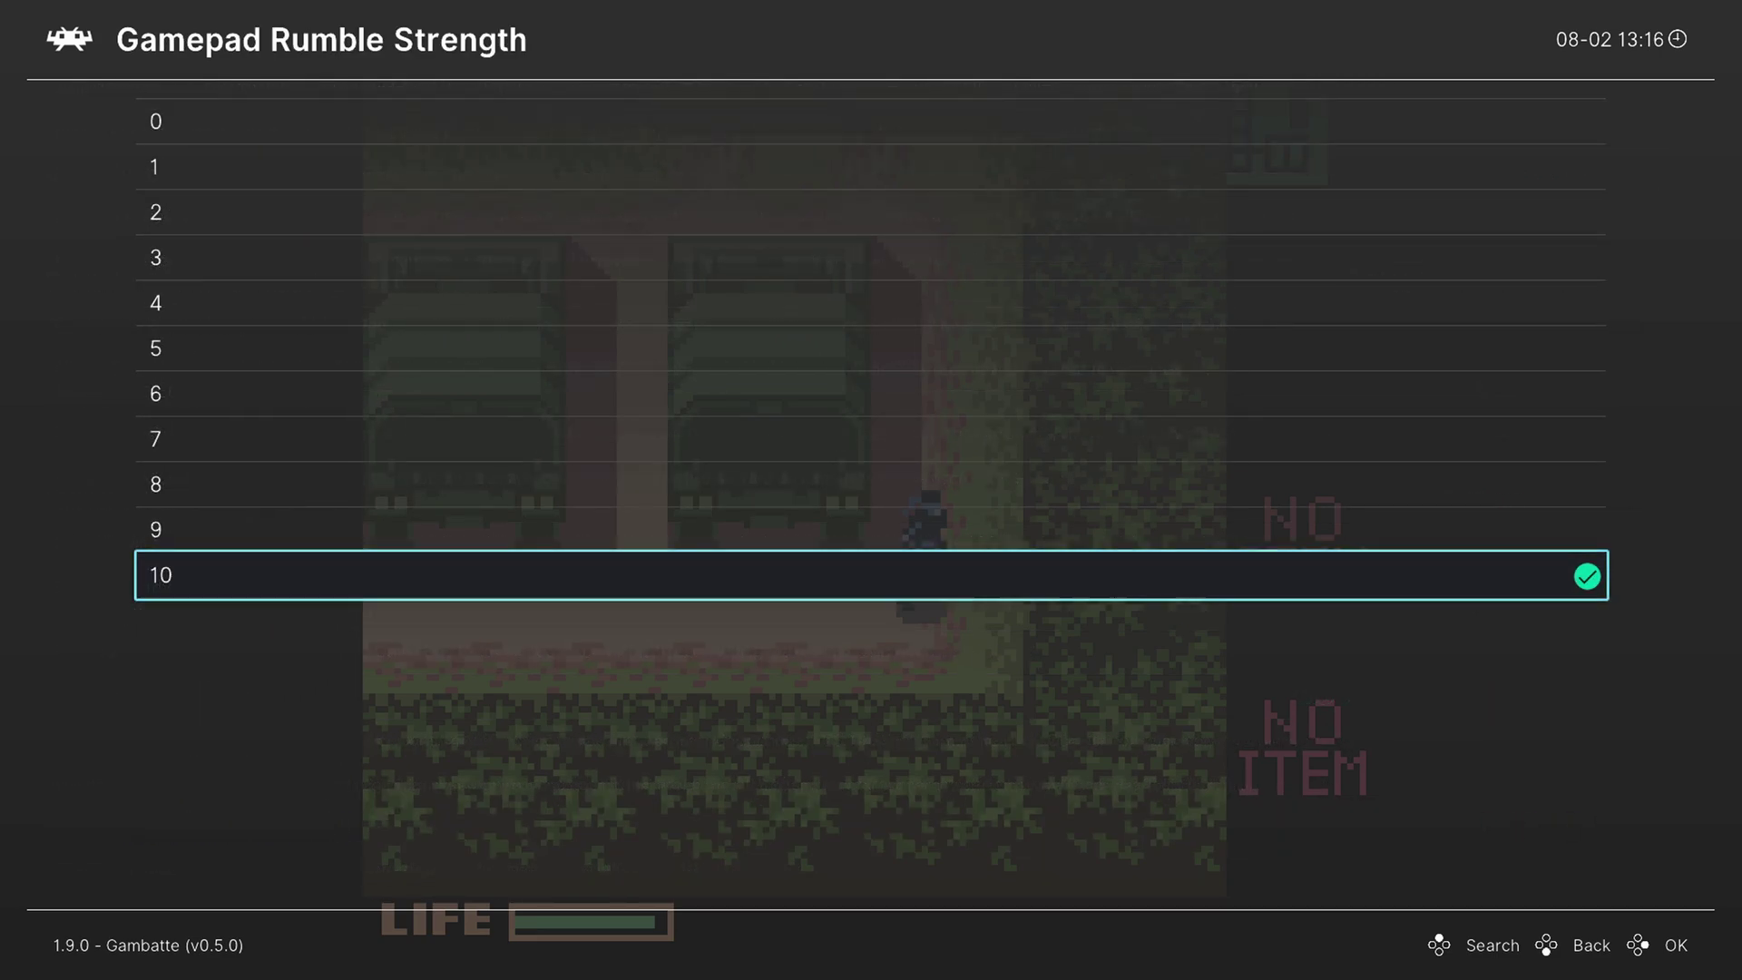
key("Down")
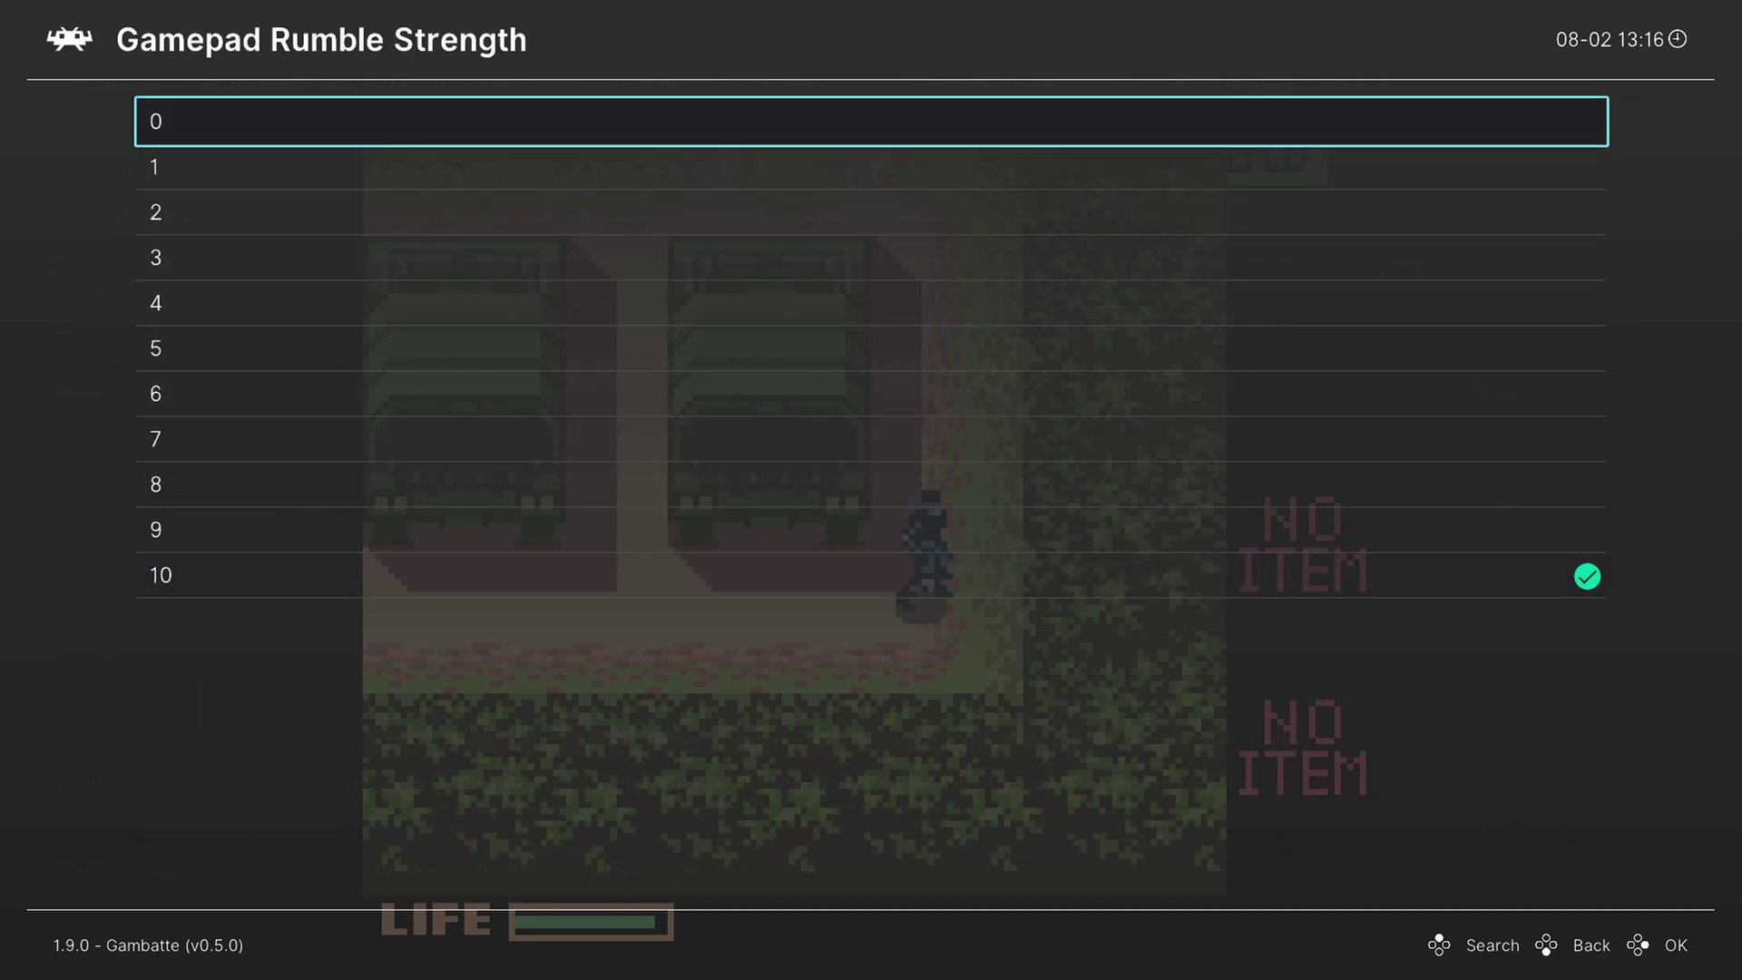
key("Up")
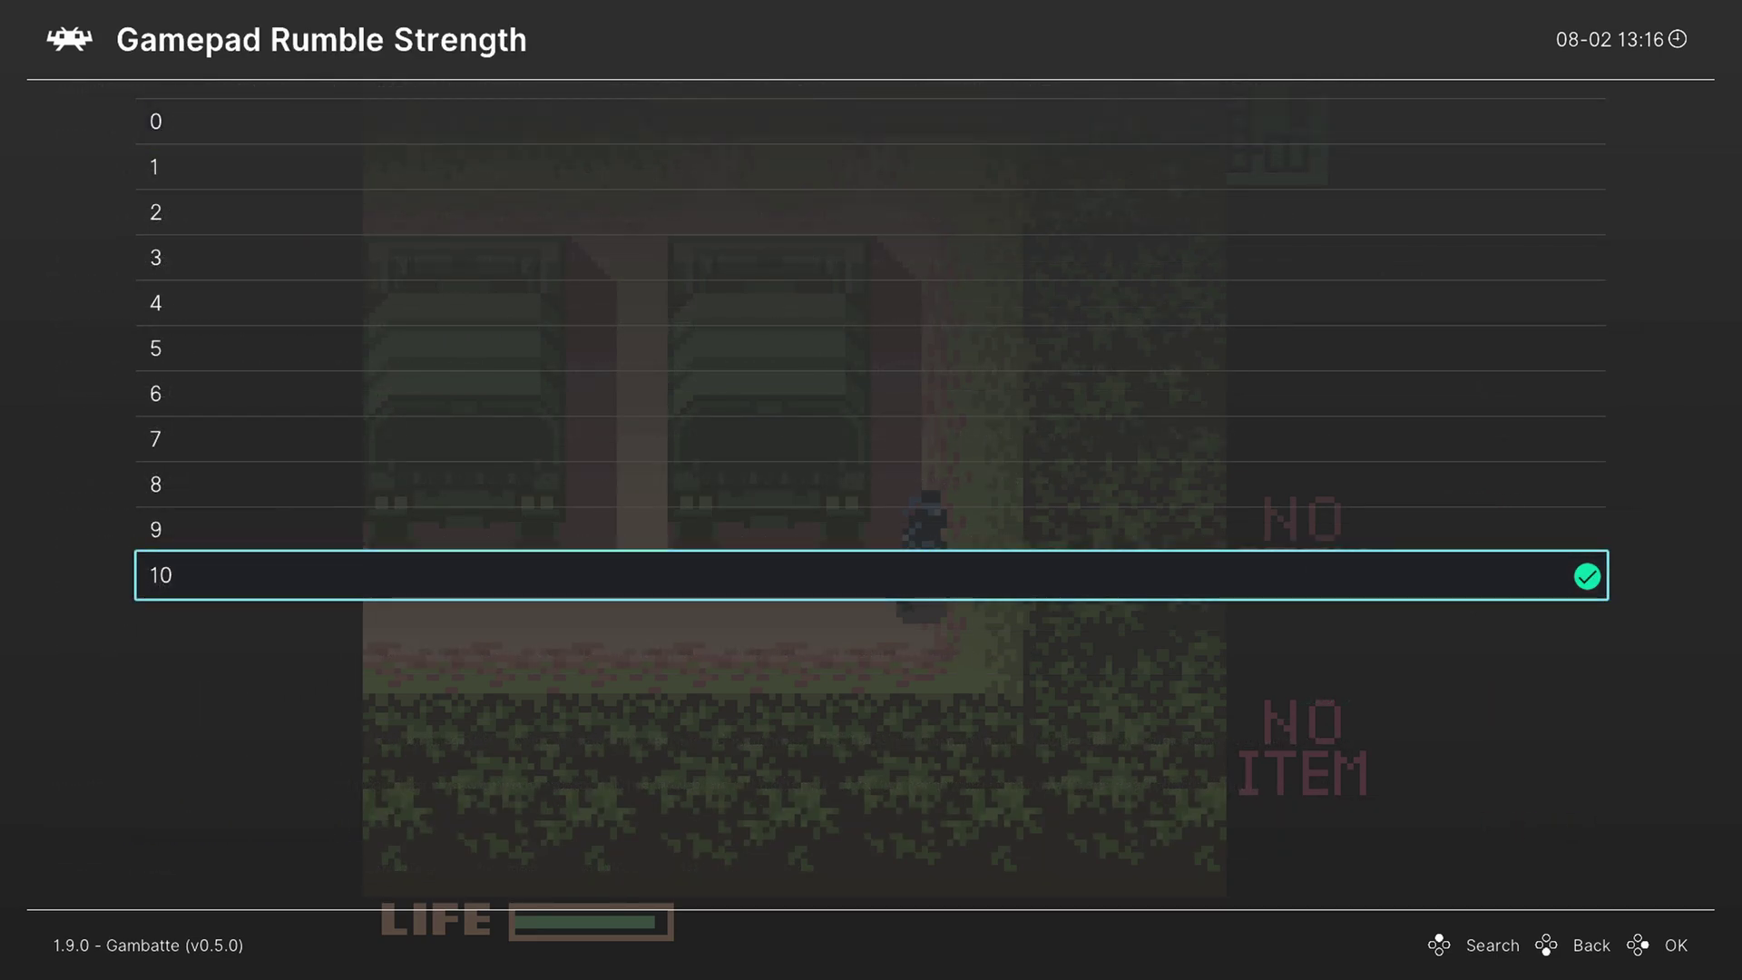
key("Return")
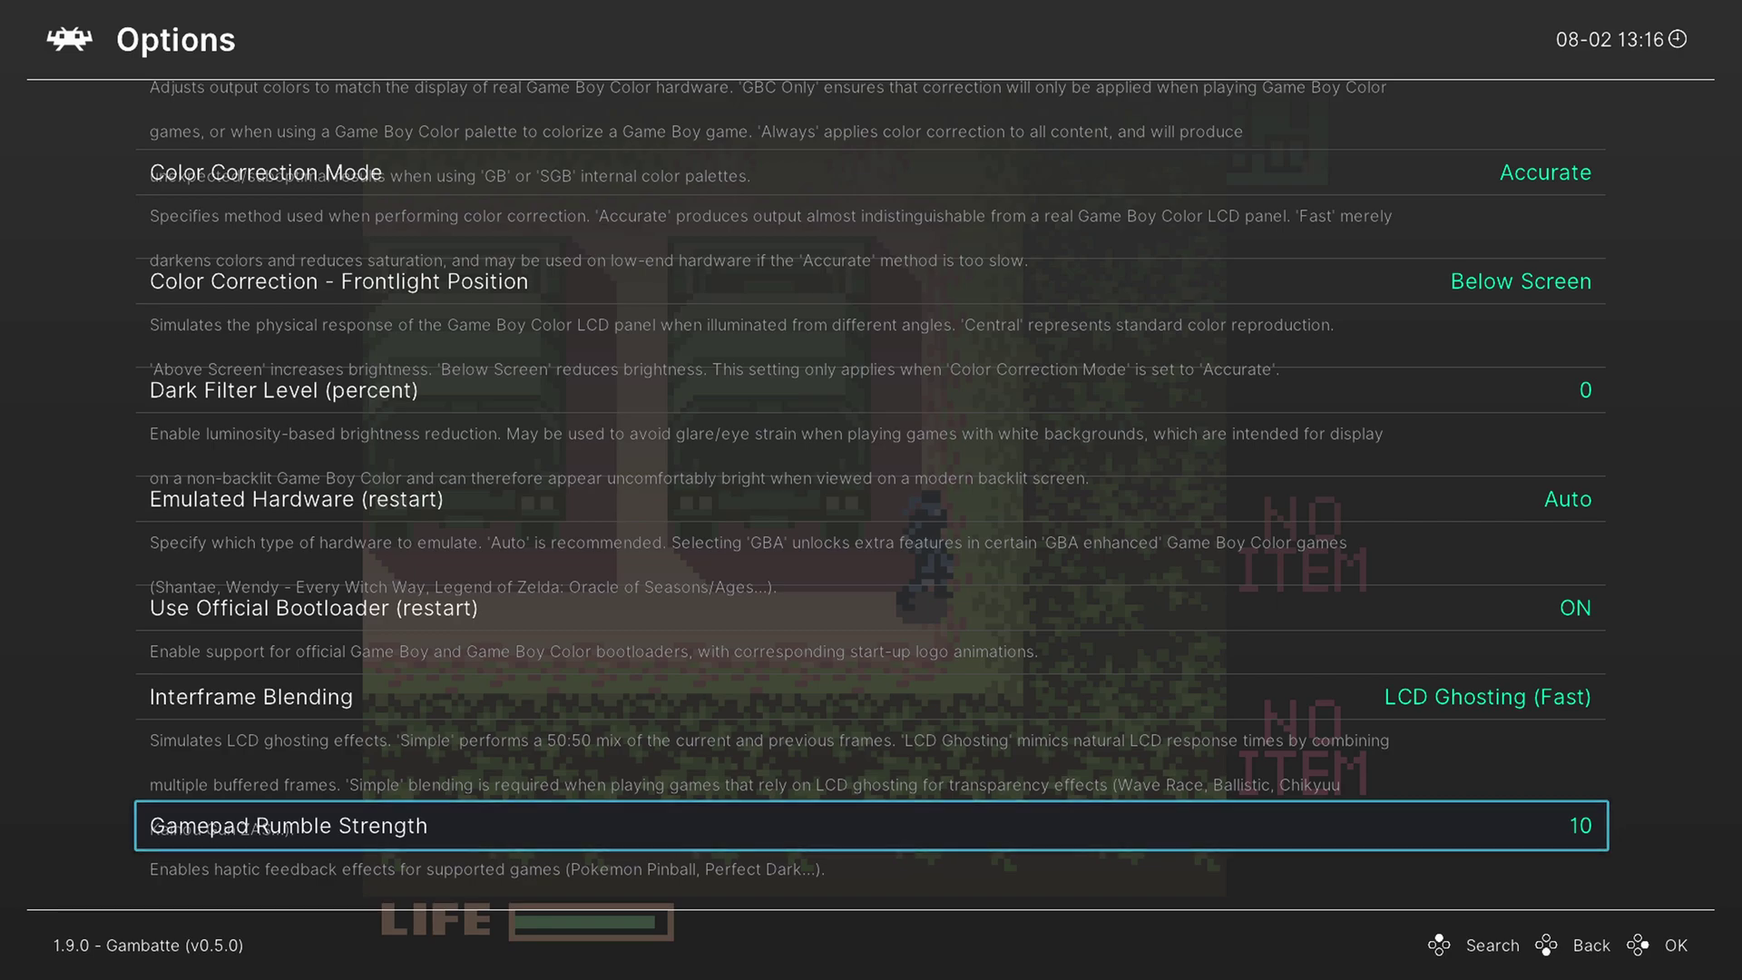
key("Down")
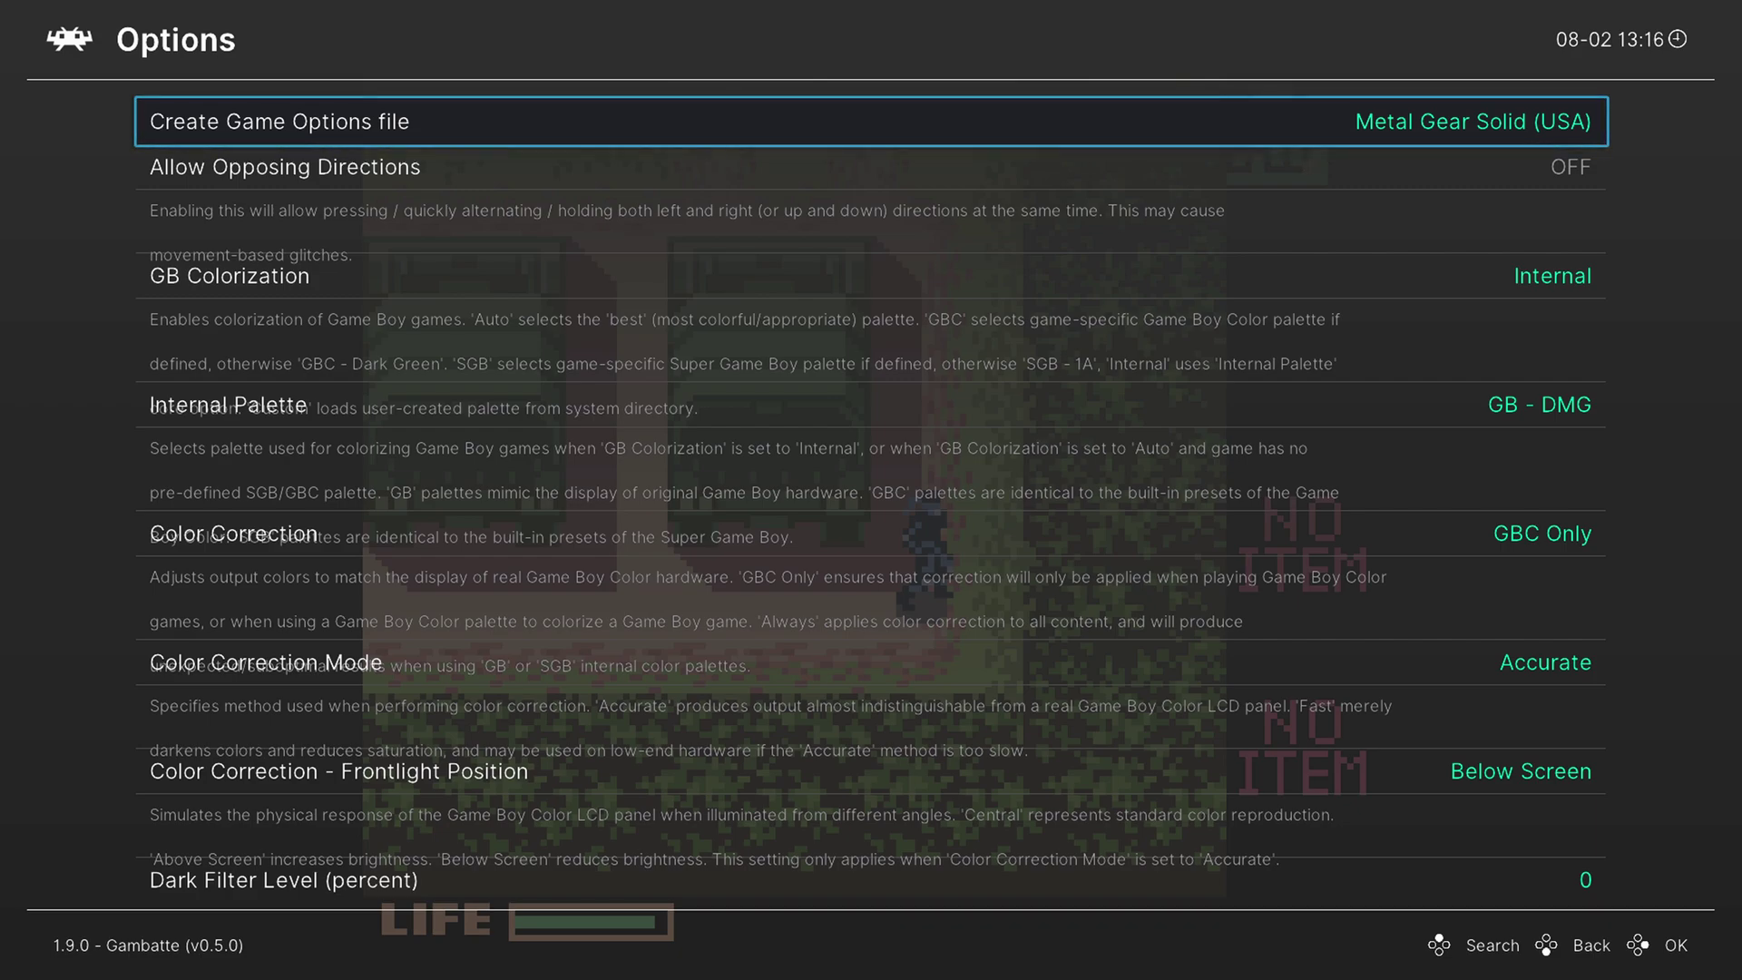
key("BackSpace")
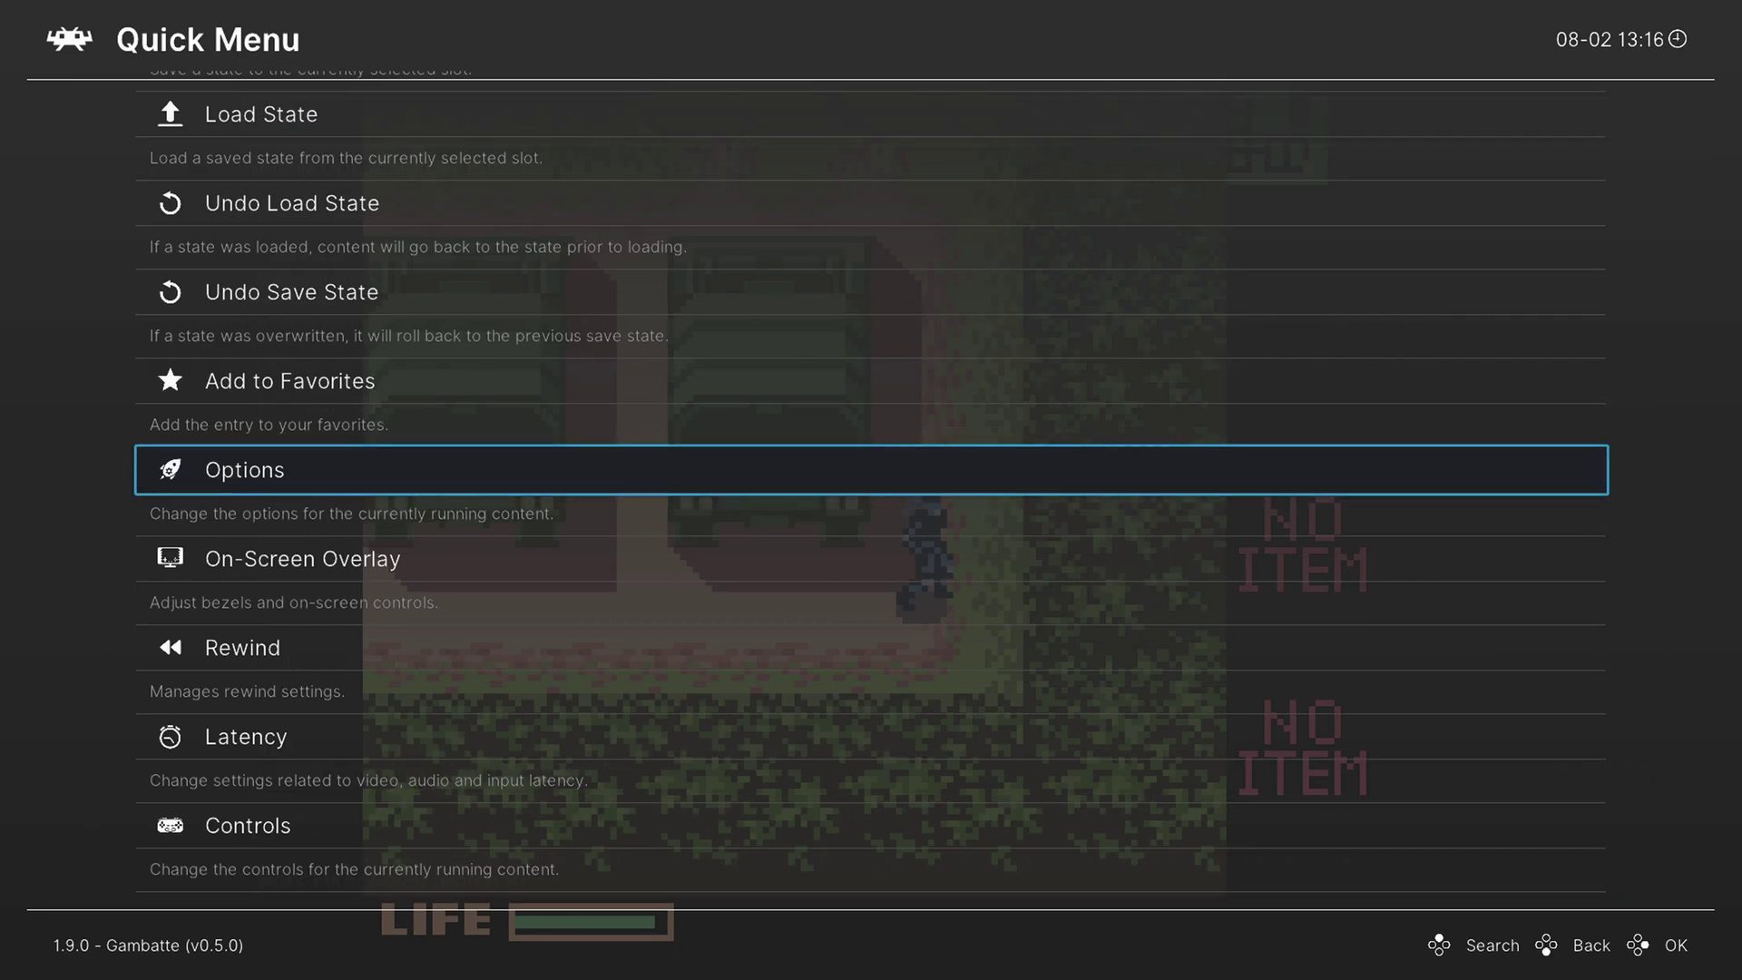
Save the current configuration as core overrides and return to the Quick Menu.
key("Down")
key("Down")
key("Down")
key("Down")
key("Down")
key("Down")
key("Down")
key("Return")
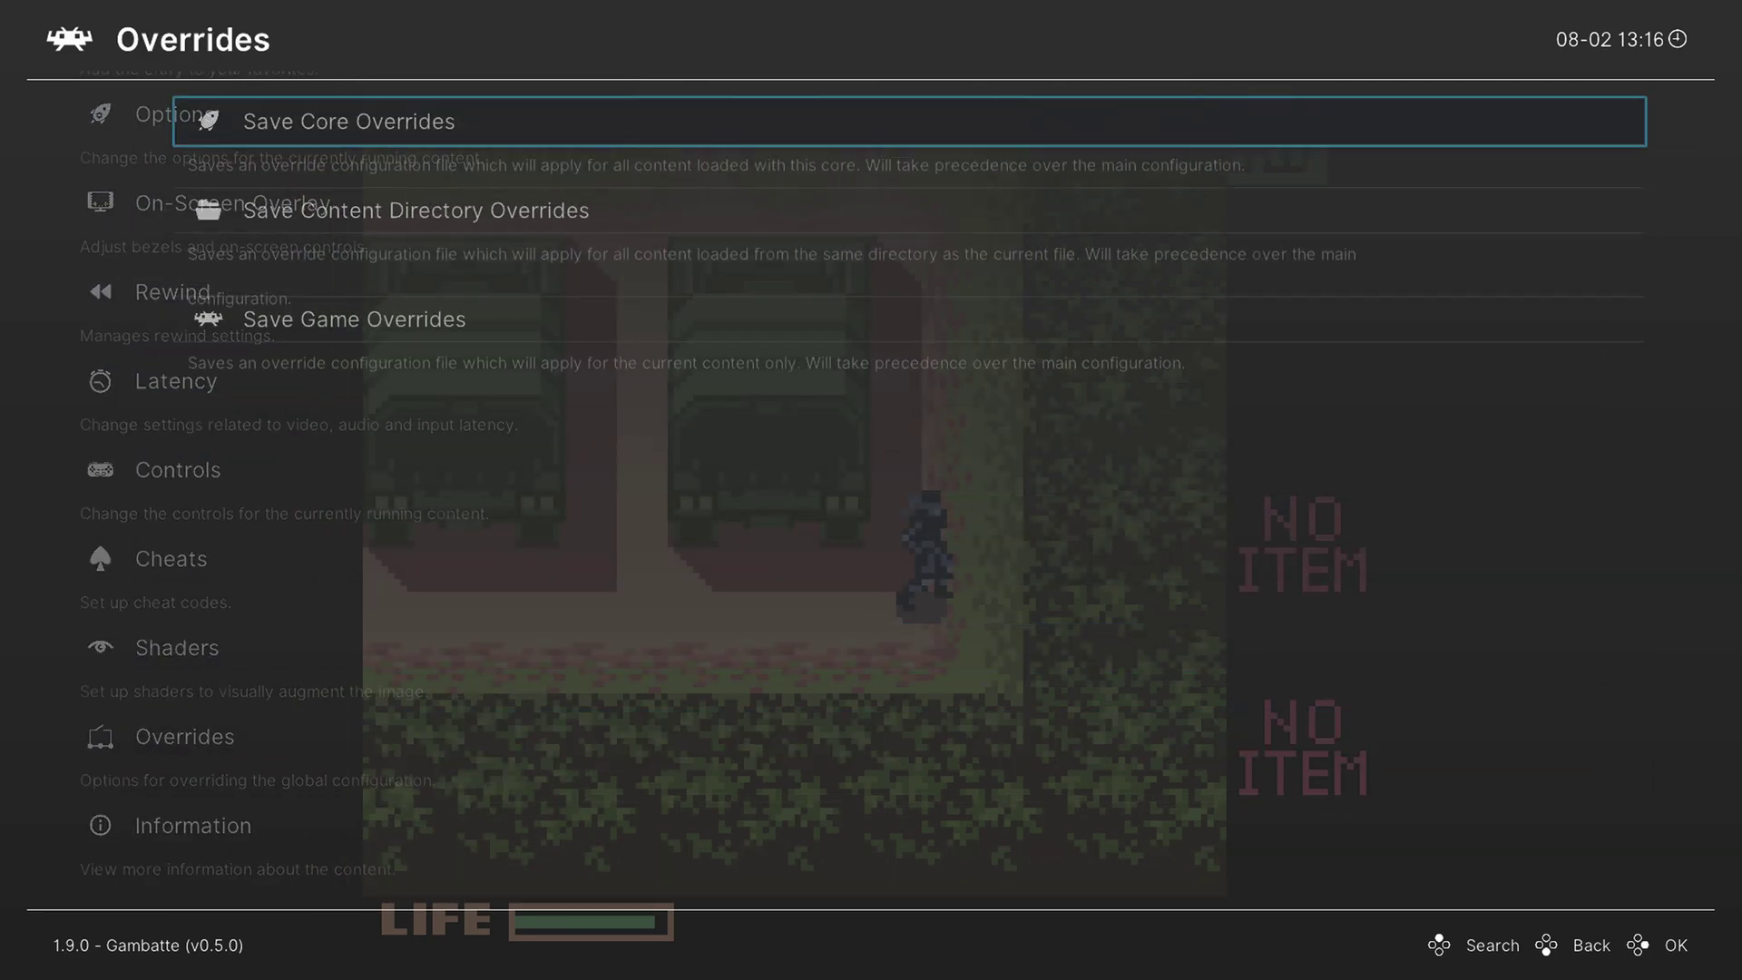
key("Return")
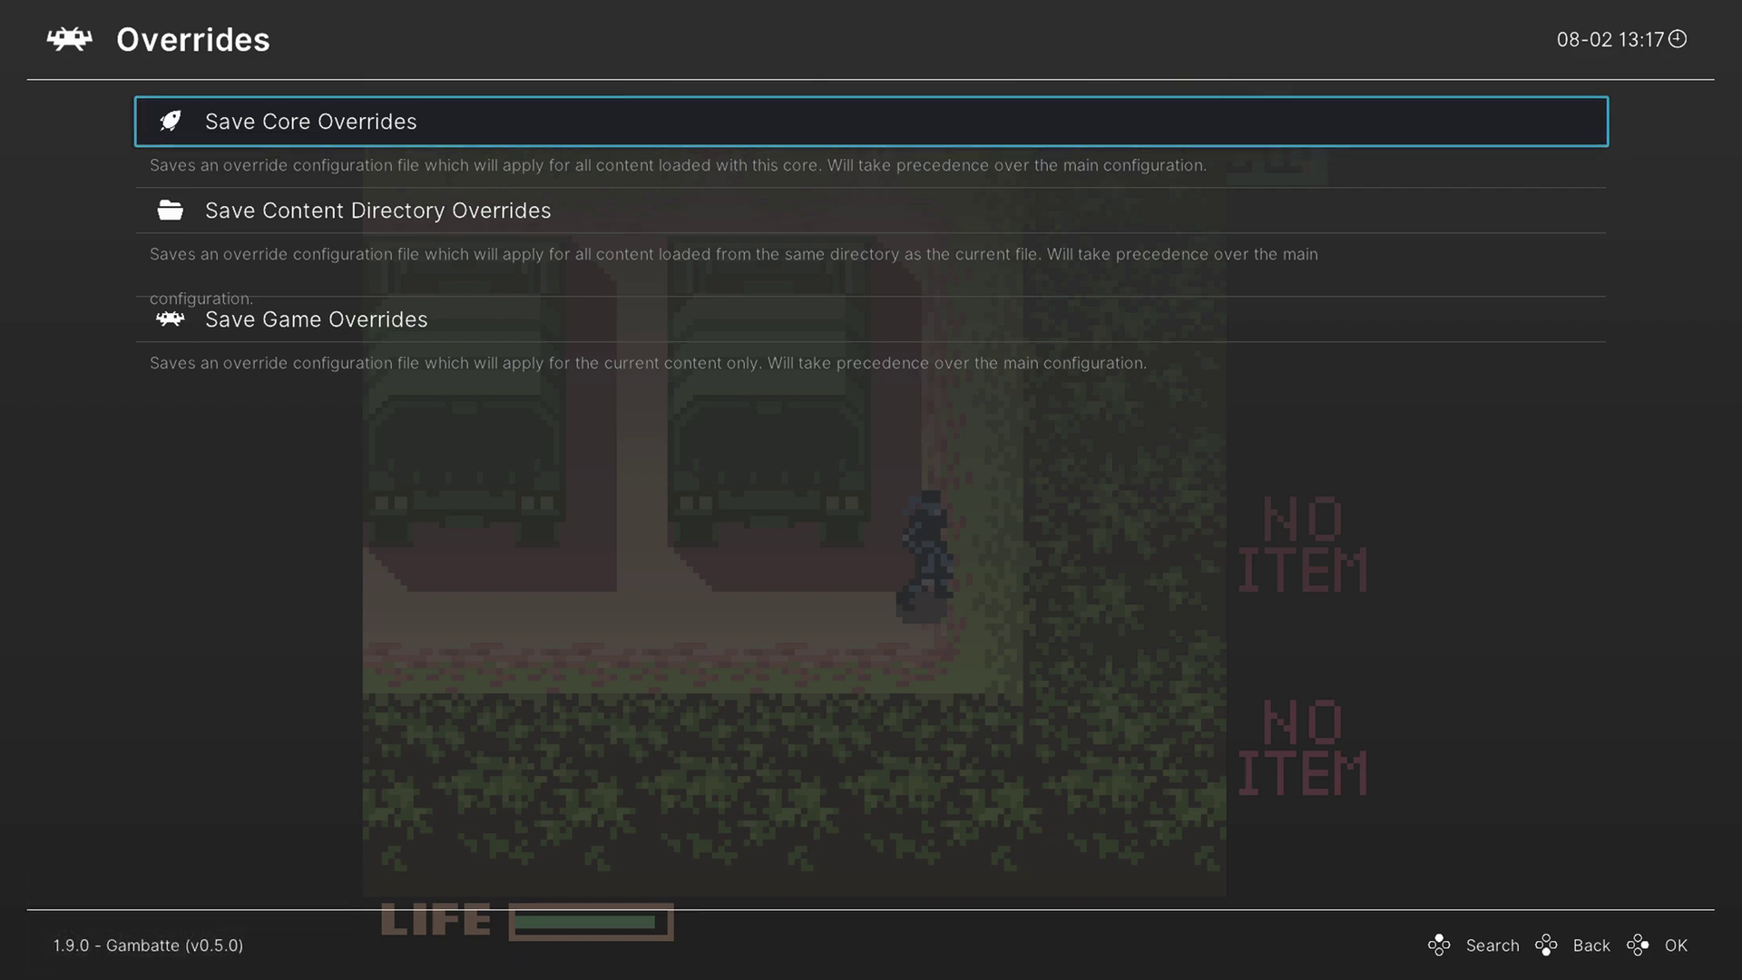
key("BackSpace")
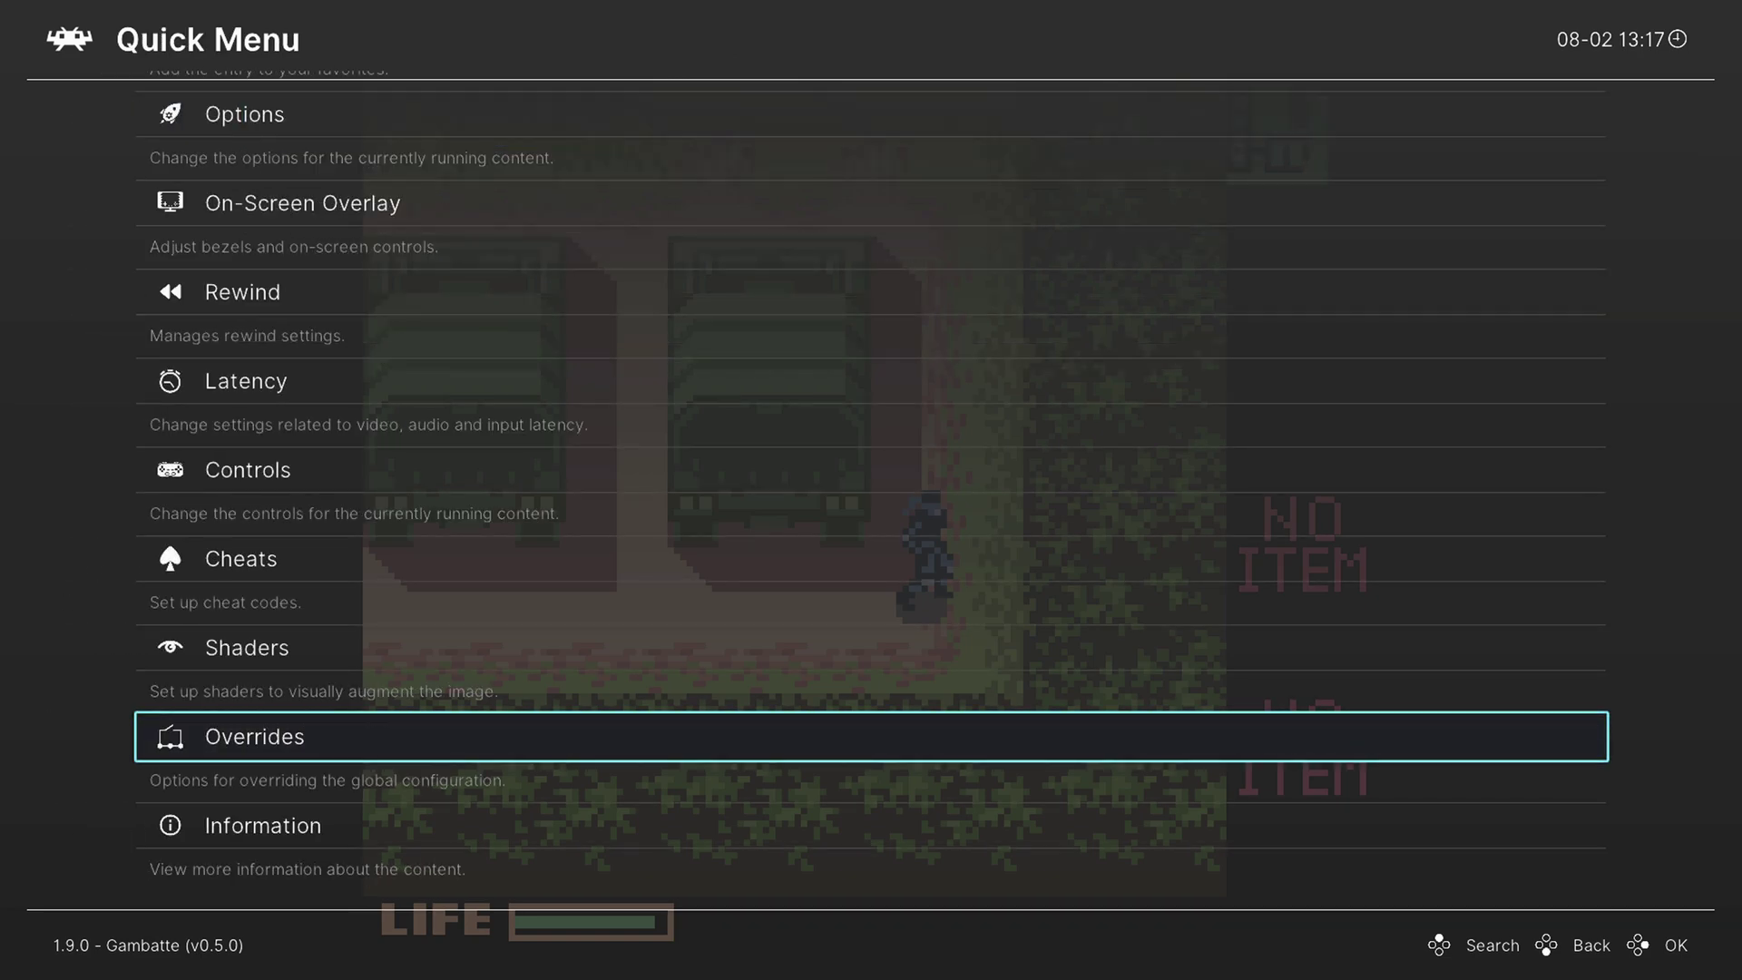
key("Up")
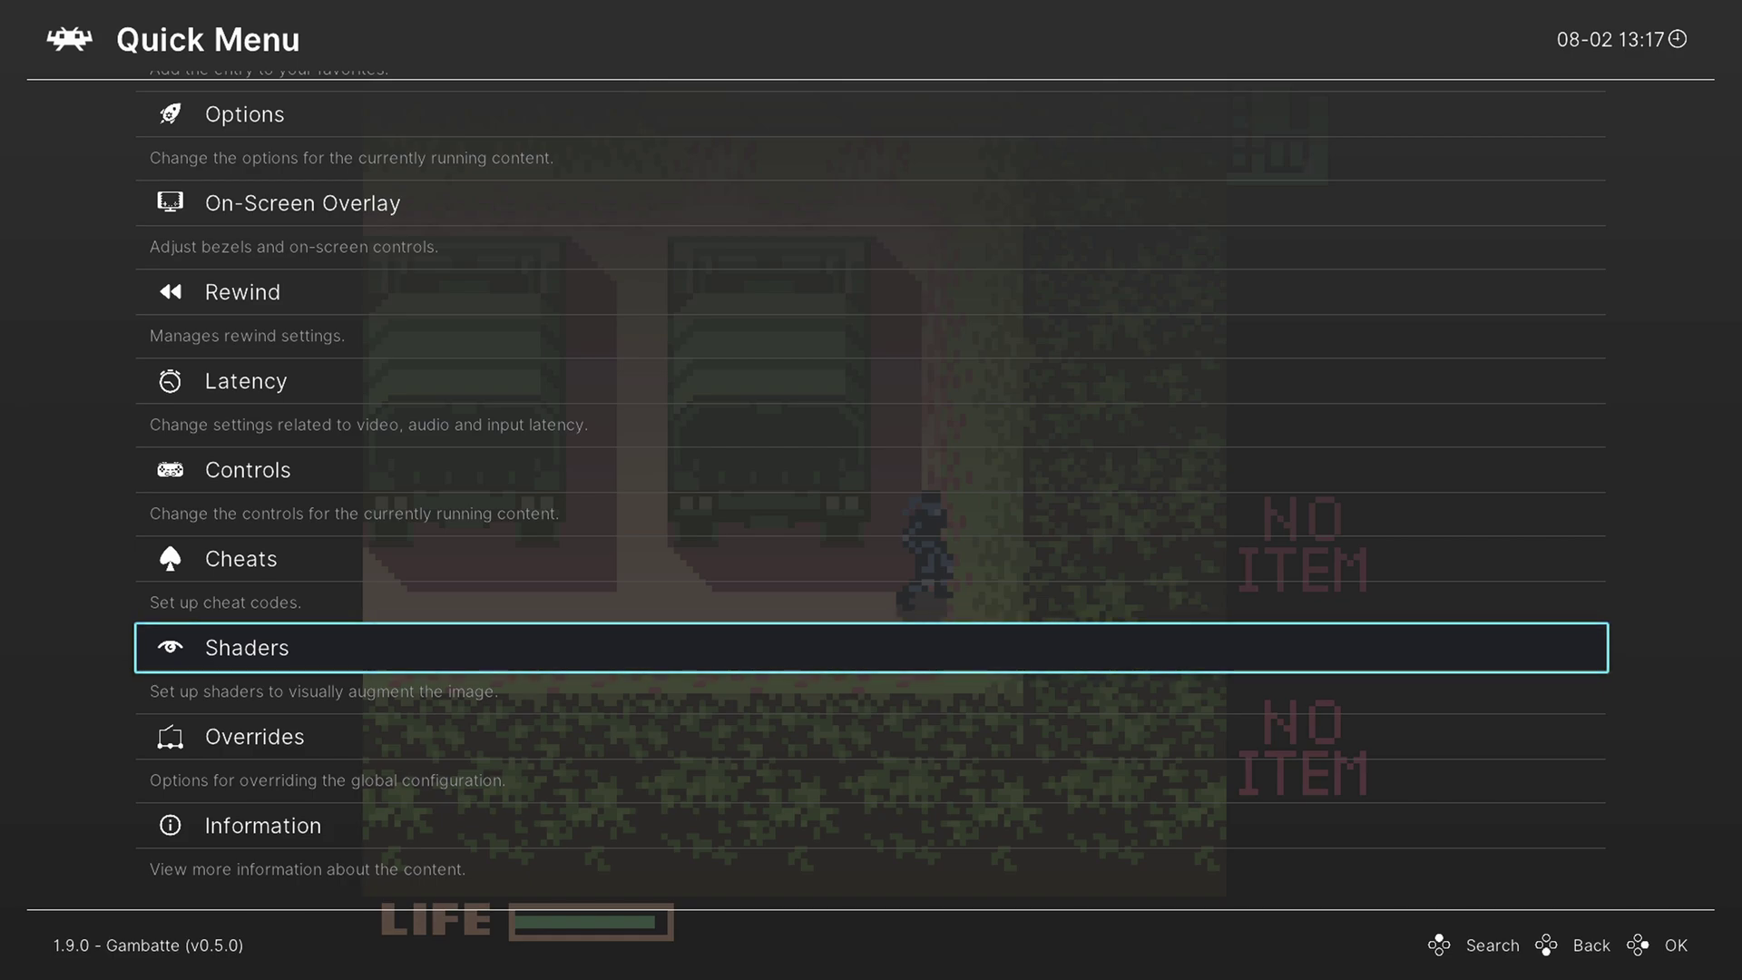
key("F1")
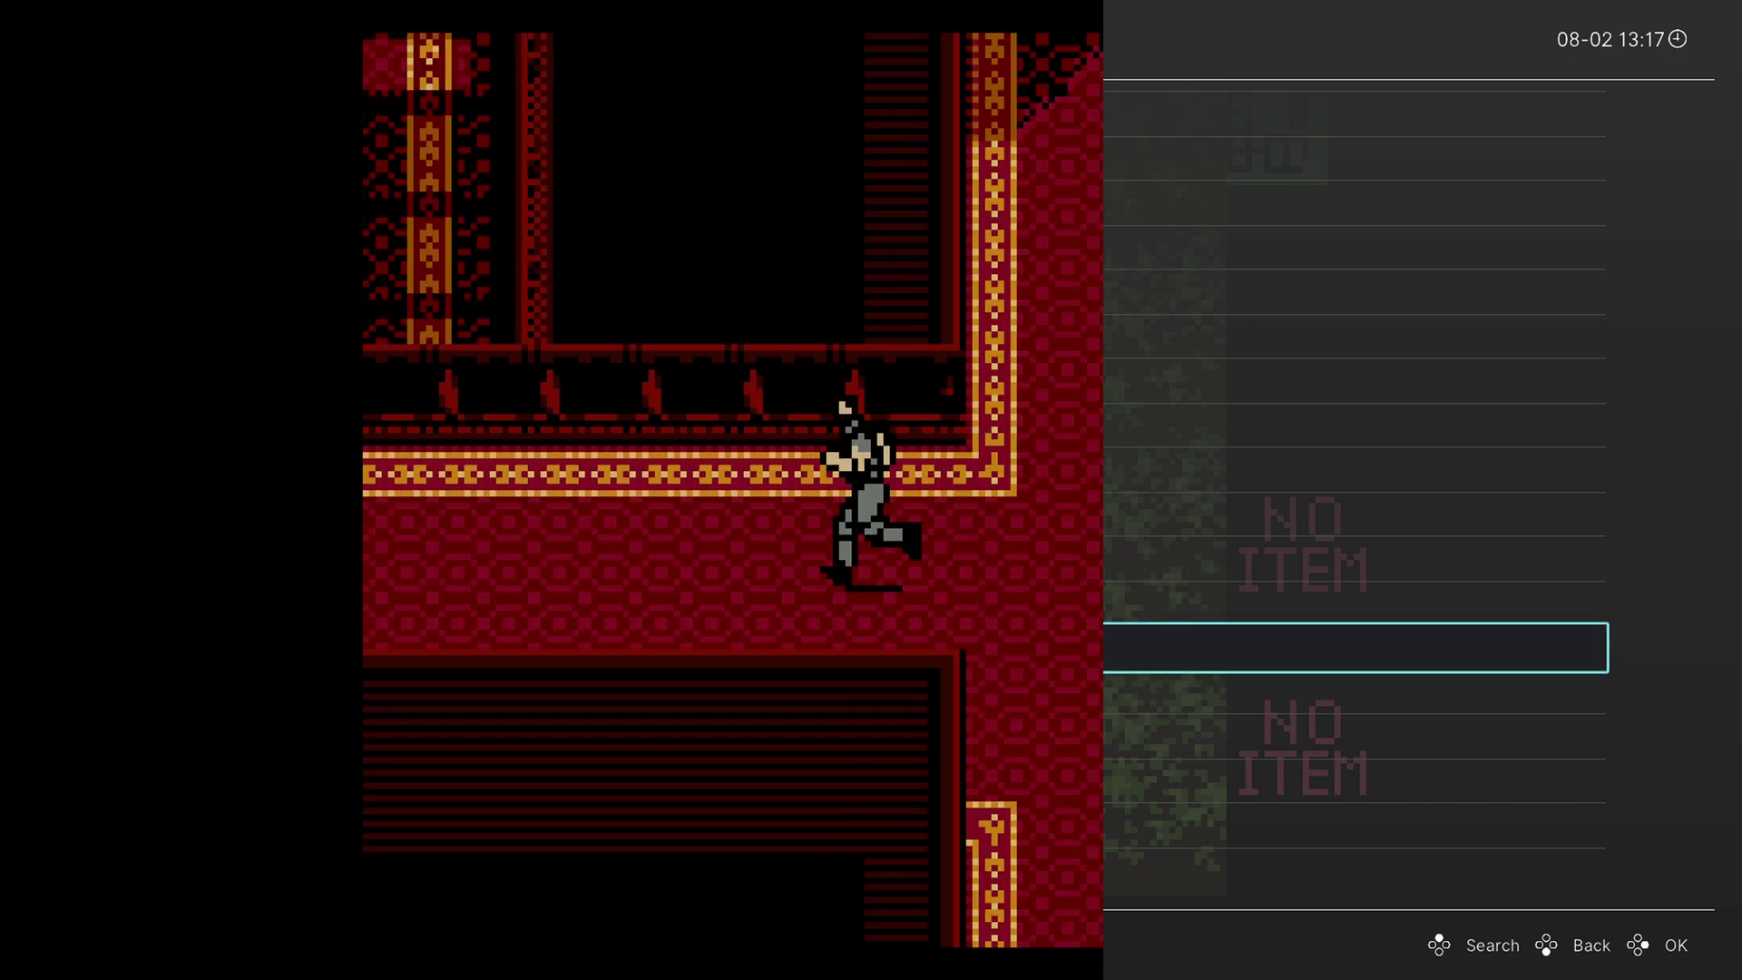
key("Left")
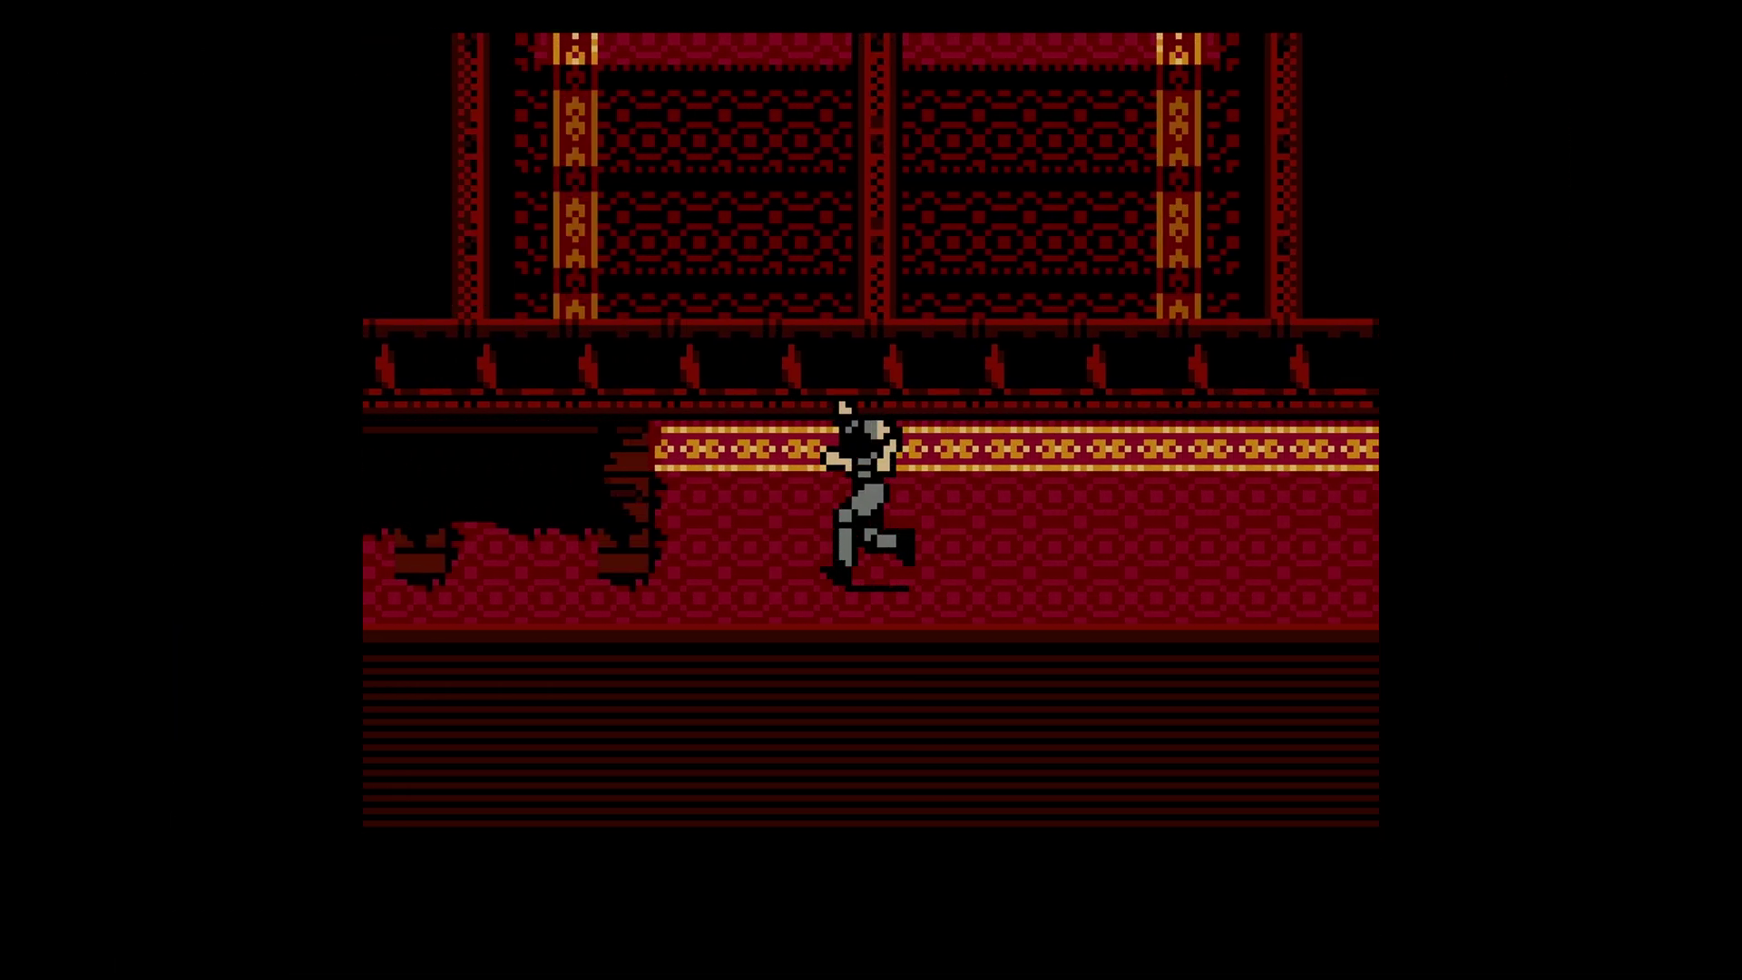
key("x")
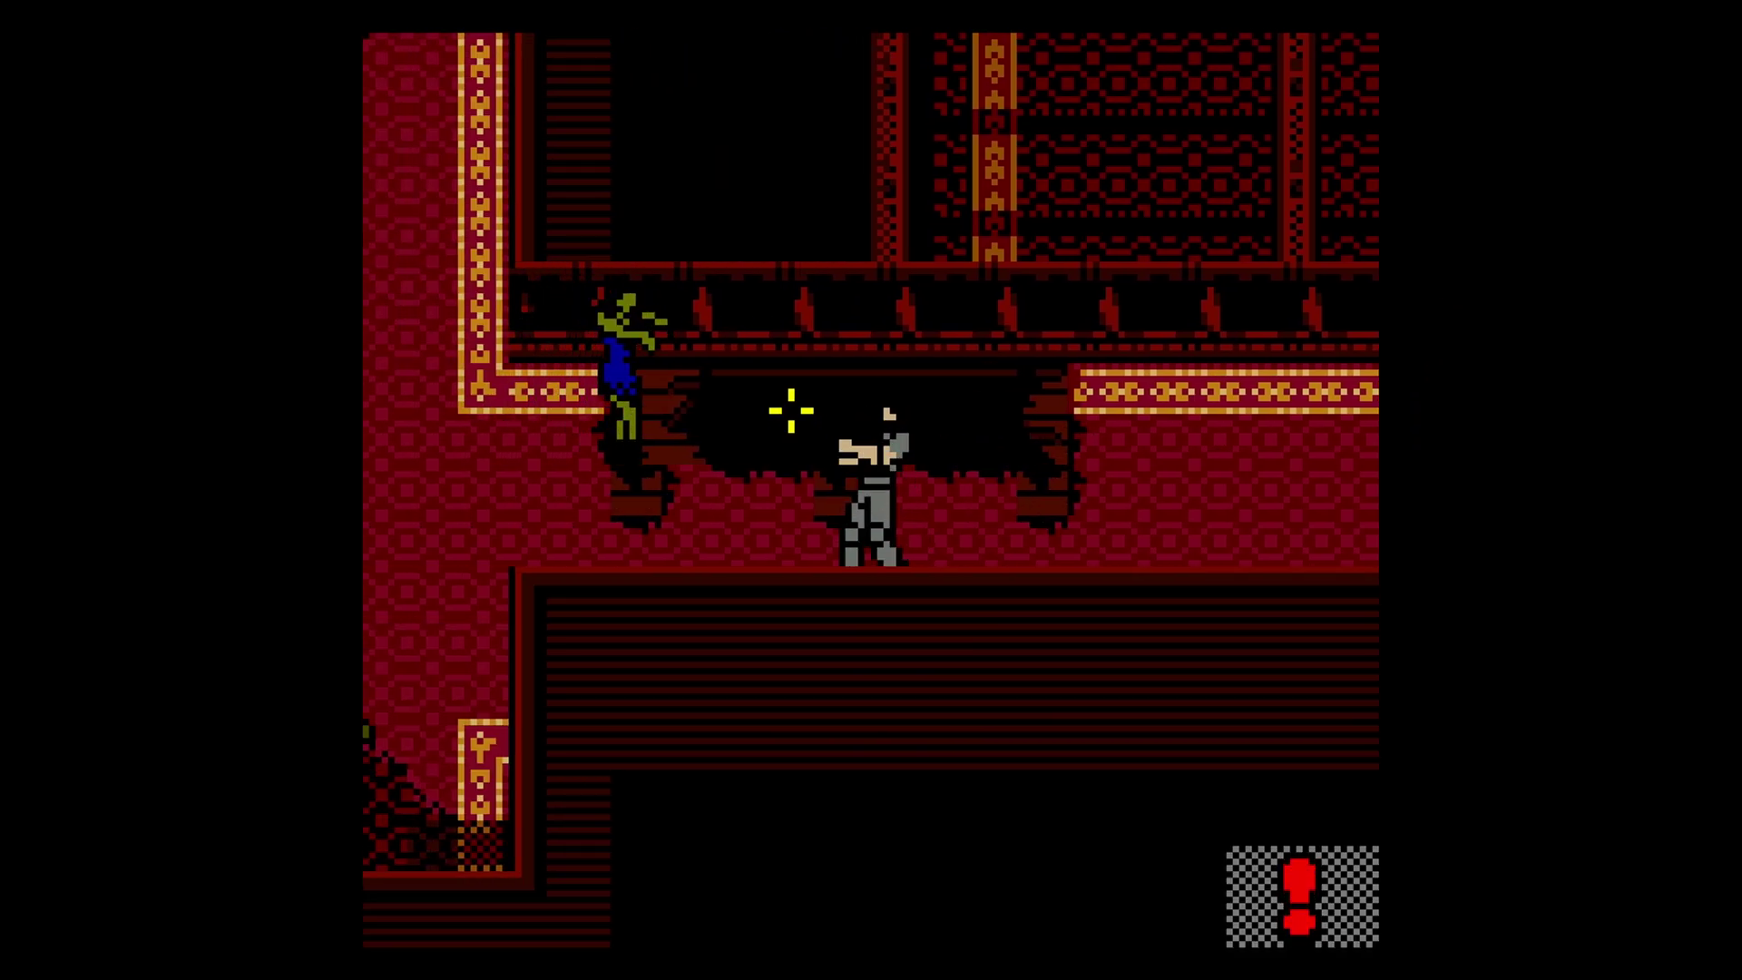
key("x")
key("x")
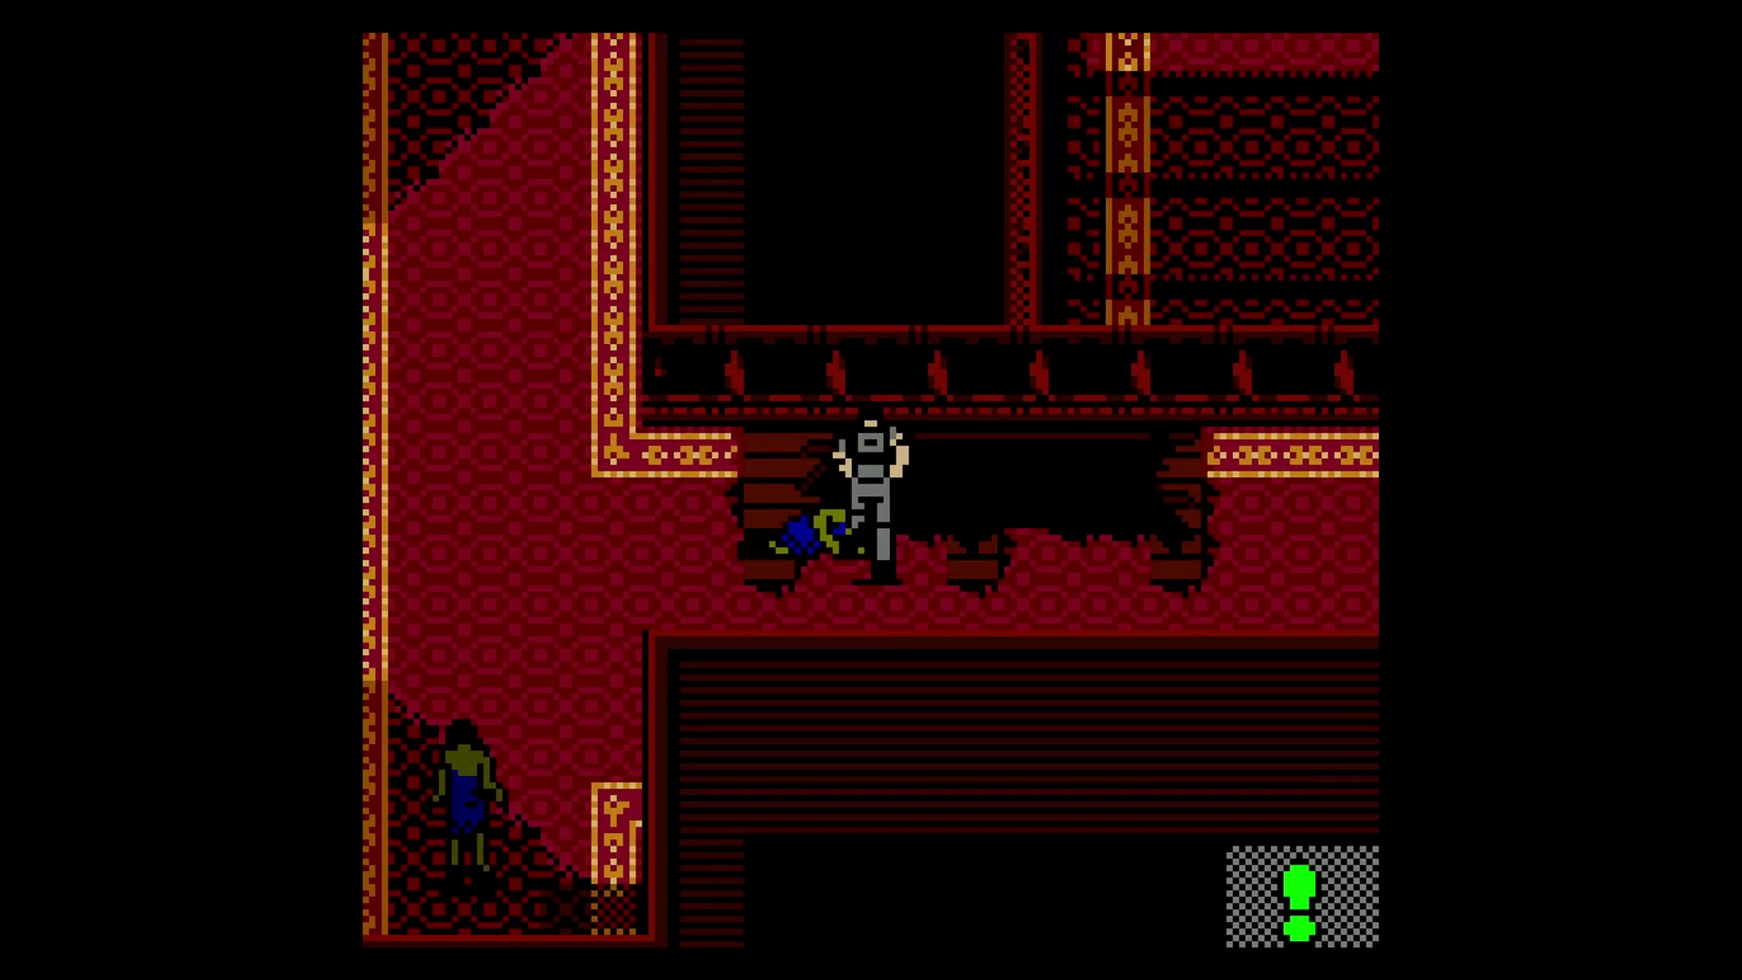
key("x")
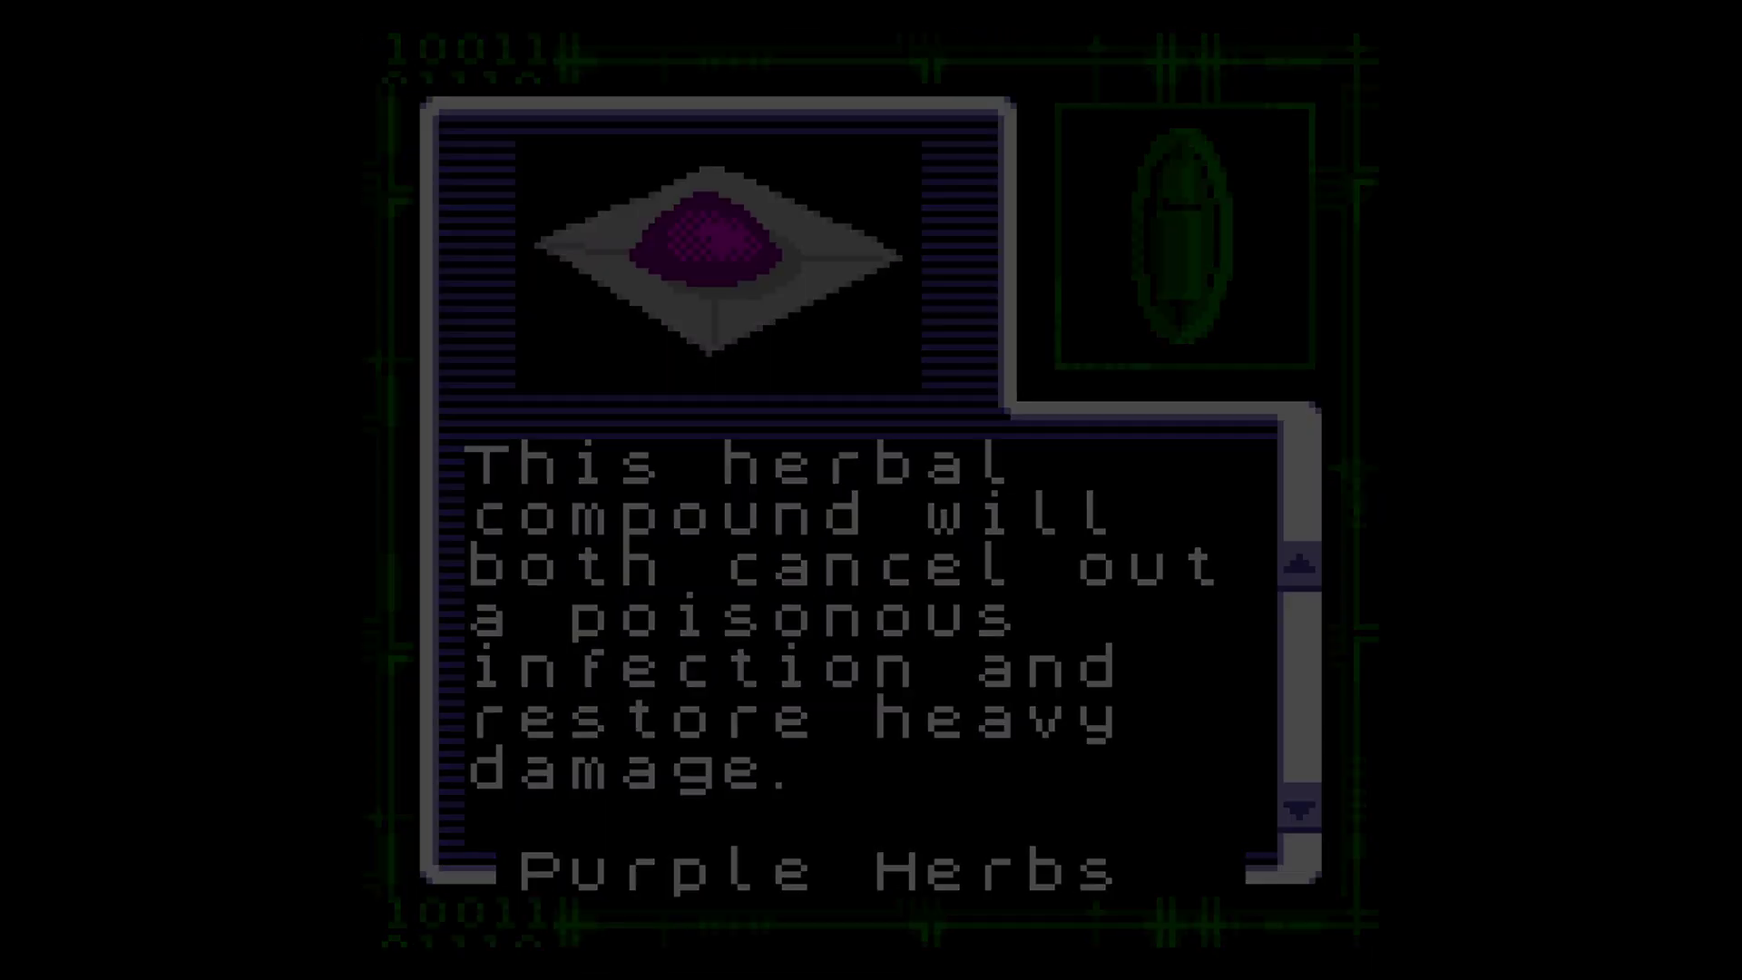
key("Left")
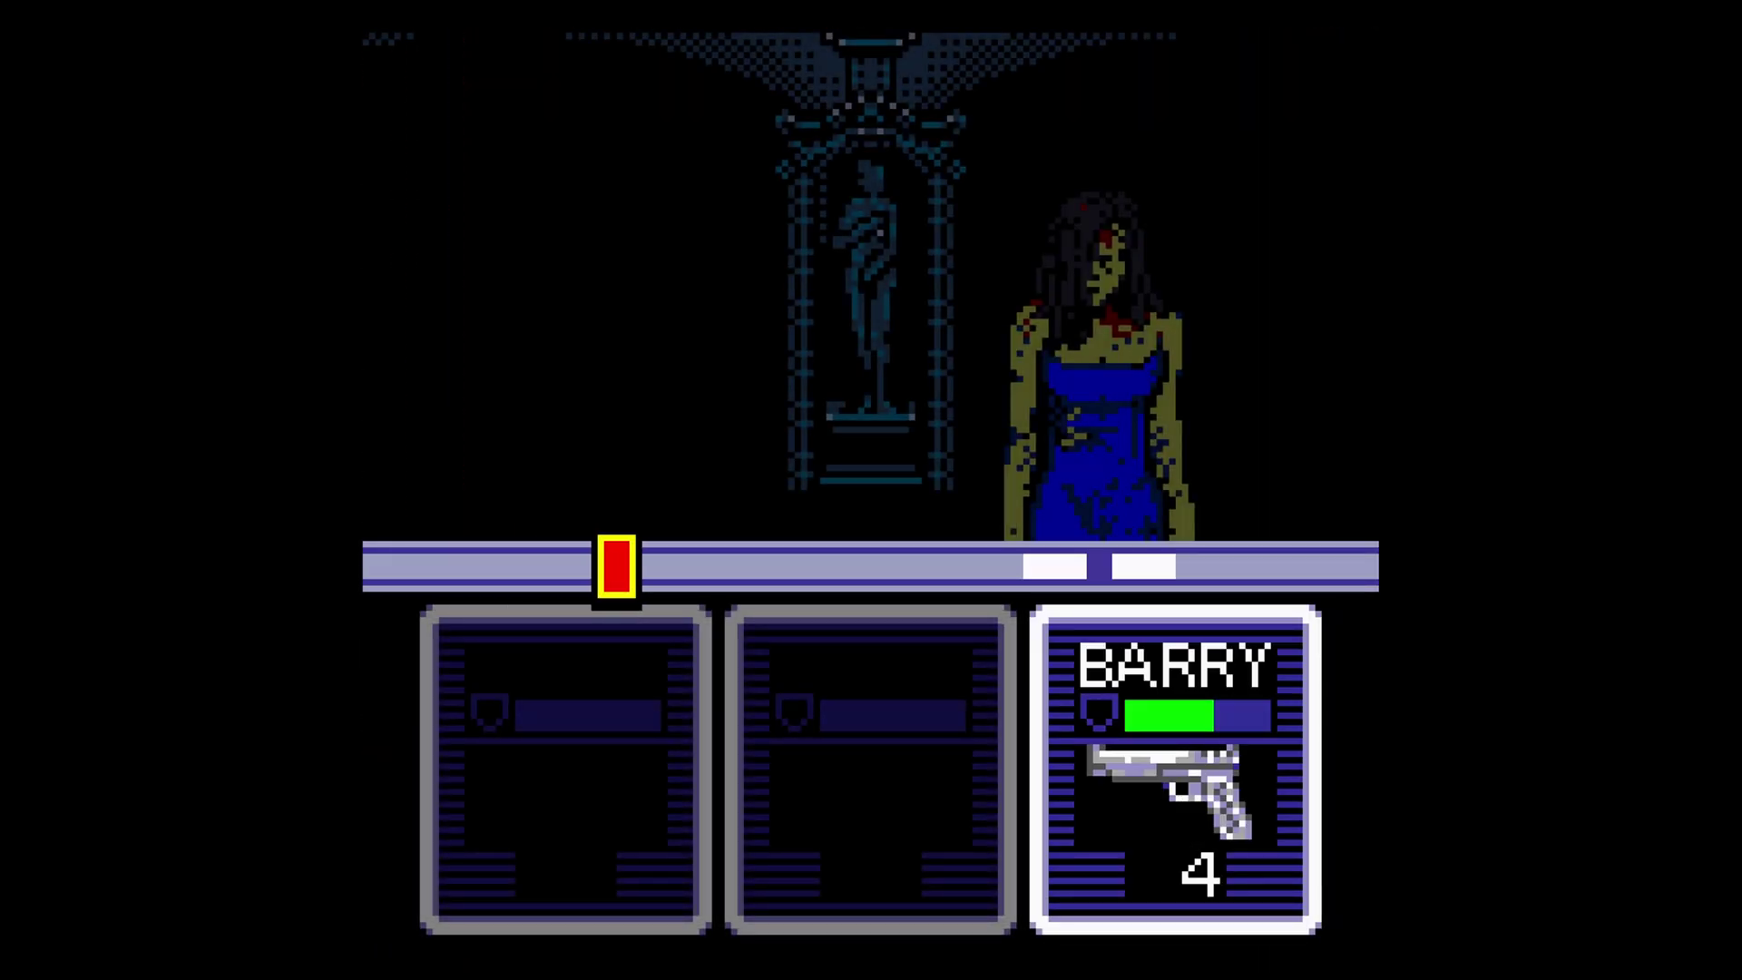
key("x")
key("x")
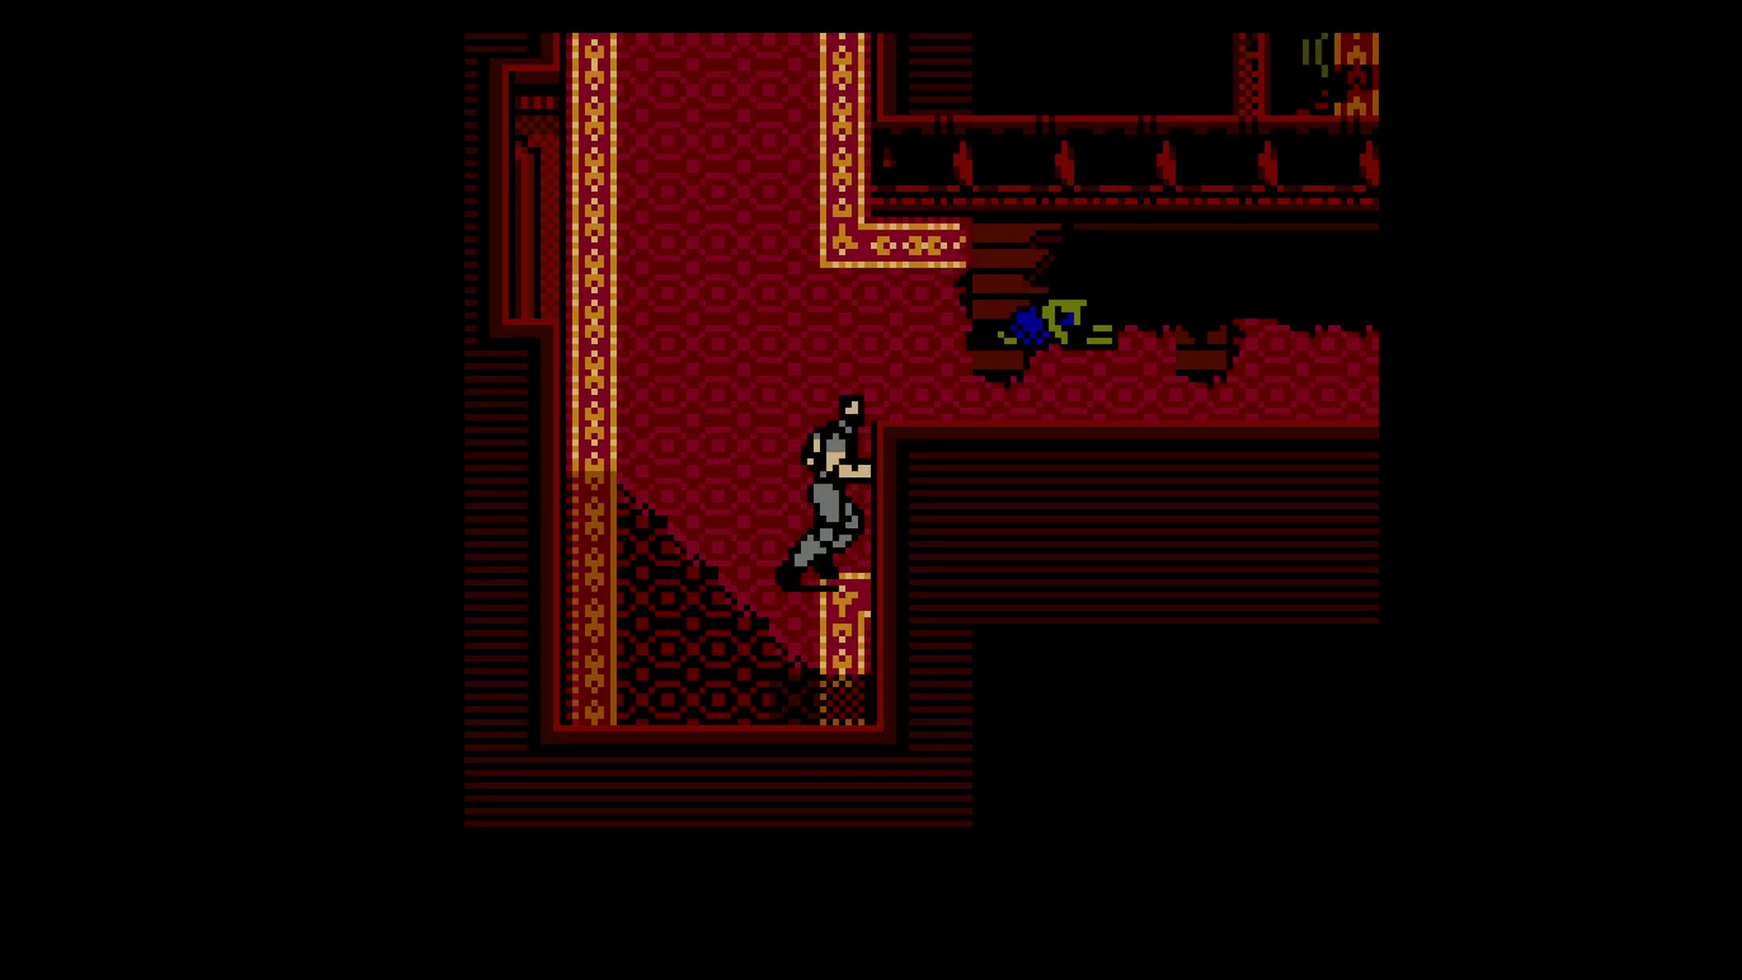
key("Up")
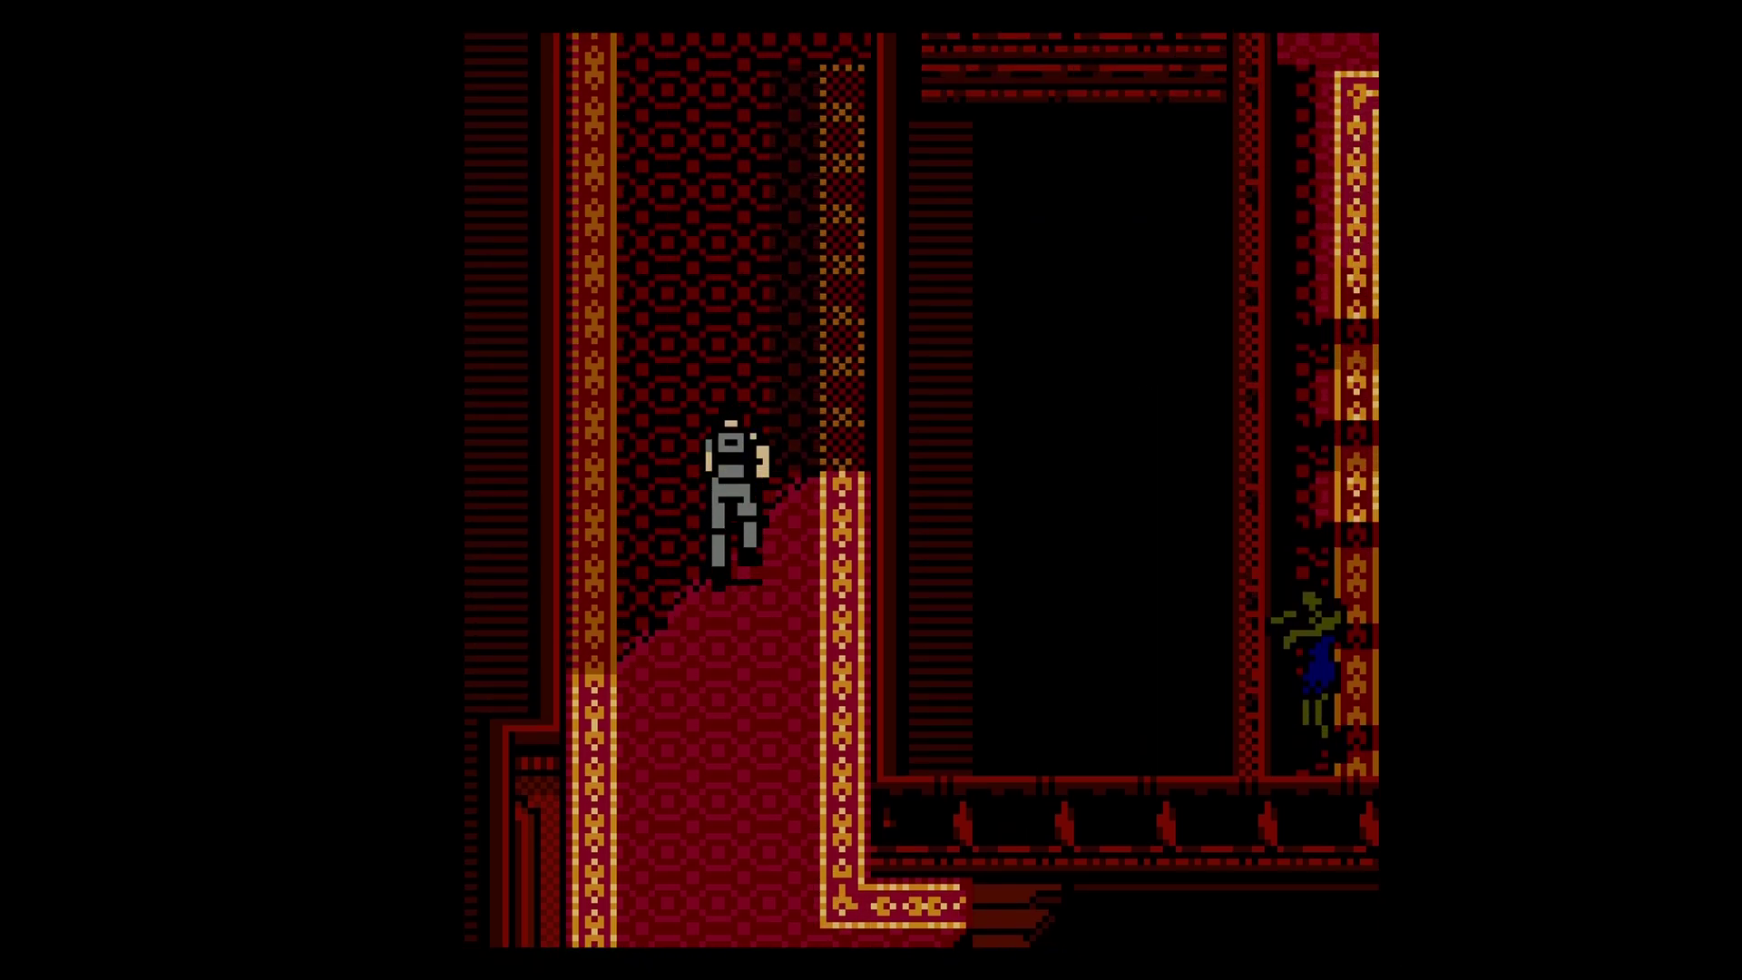
key("Up")
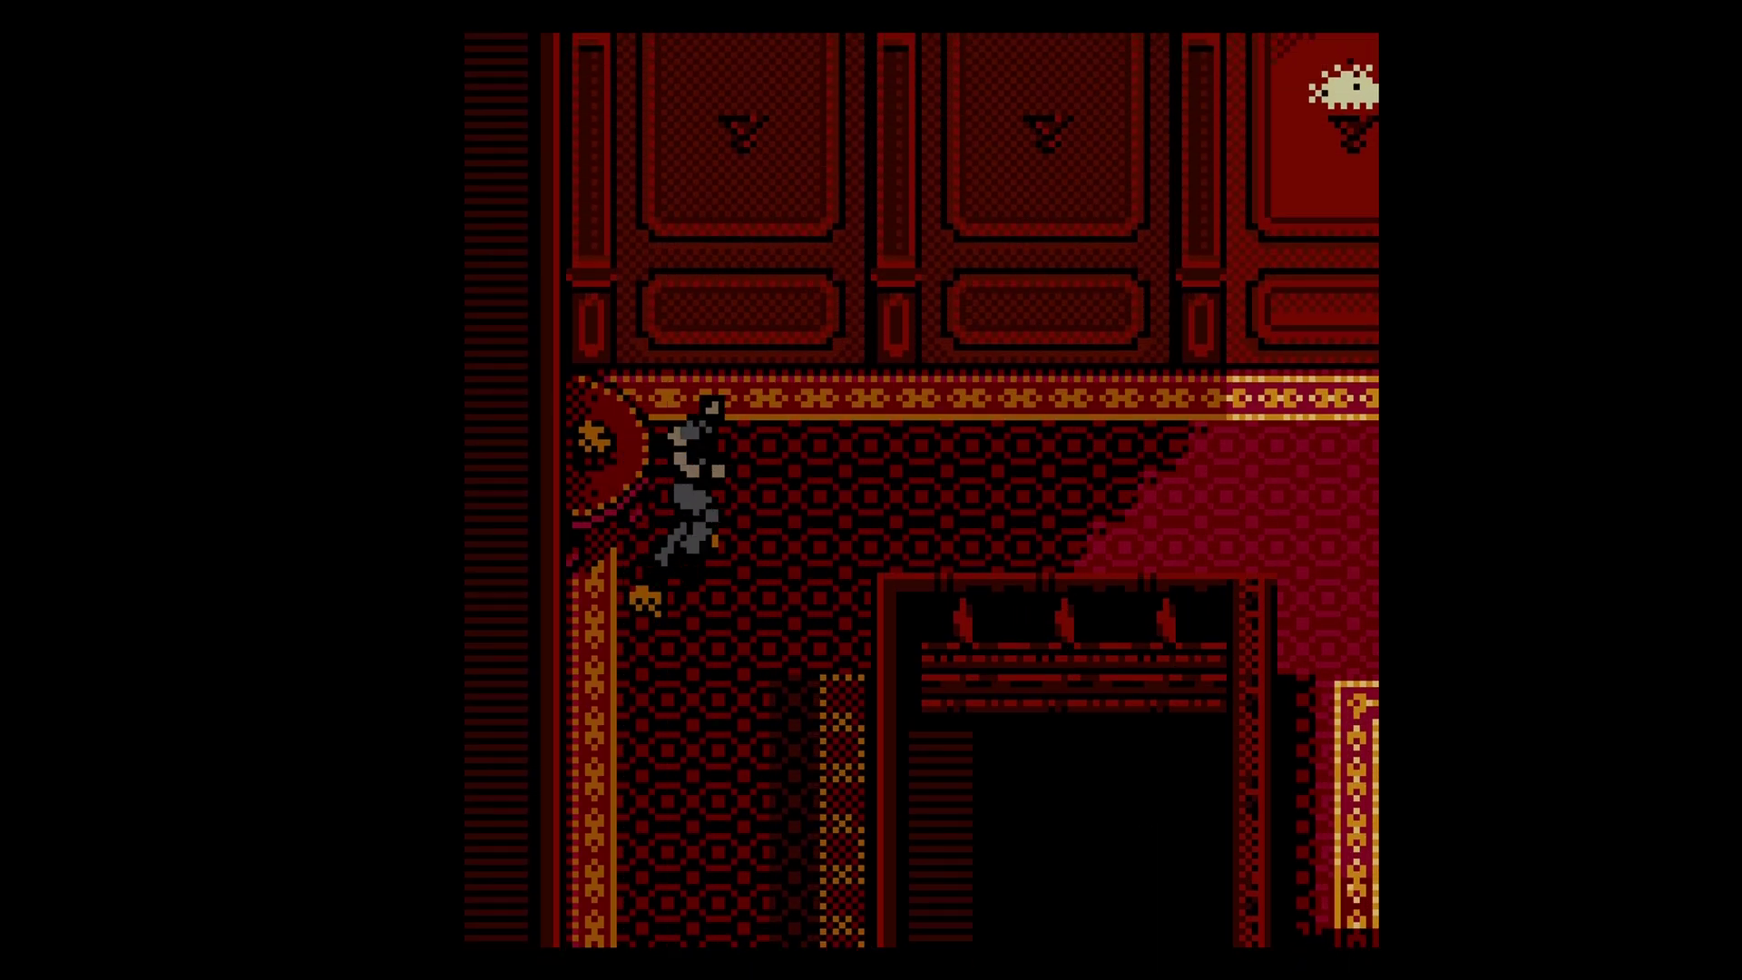
key("Right")
key("Down")
key("Down")
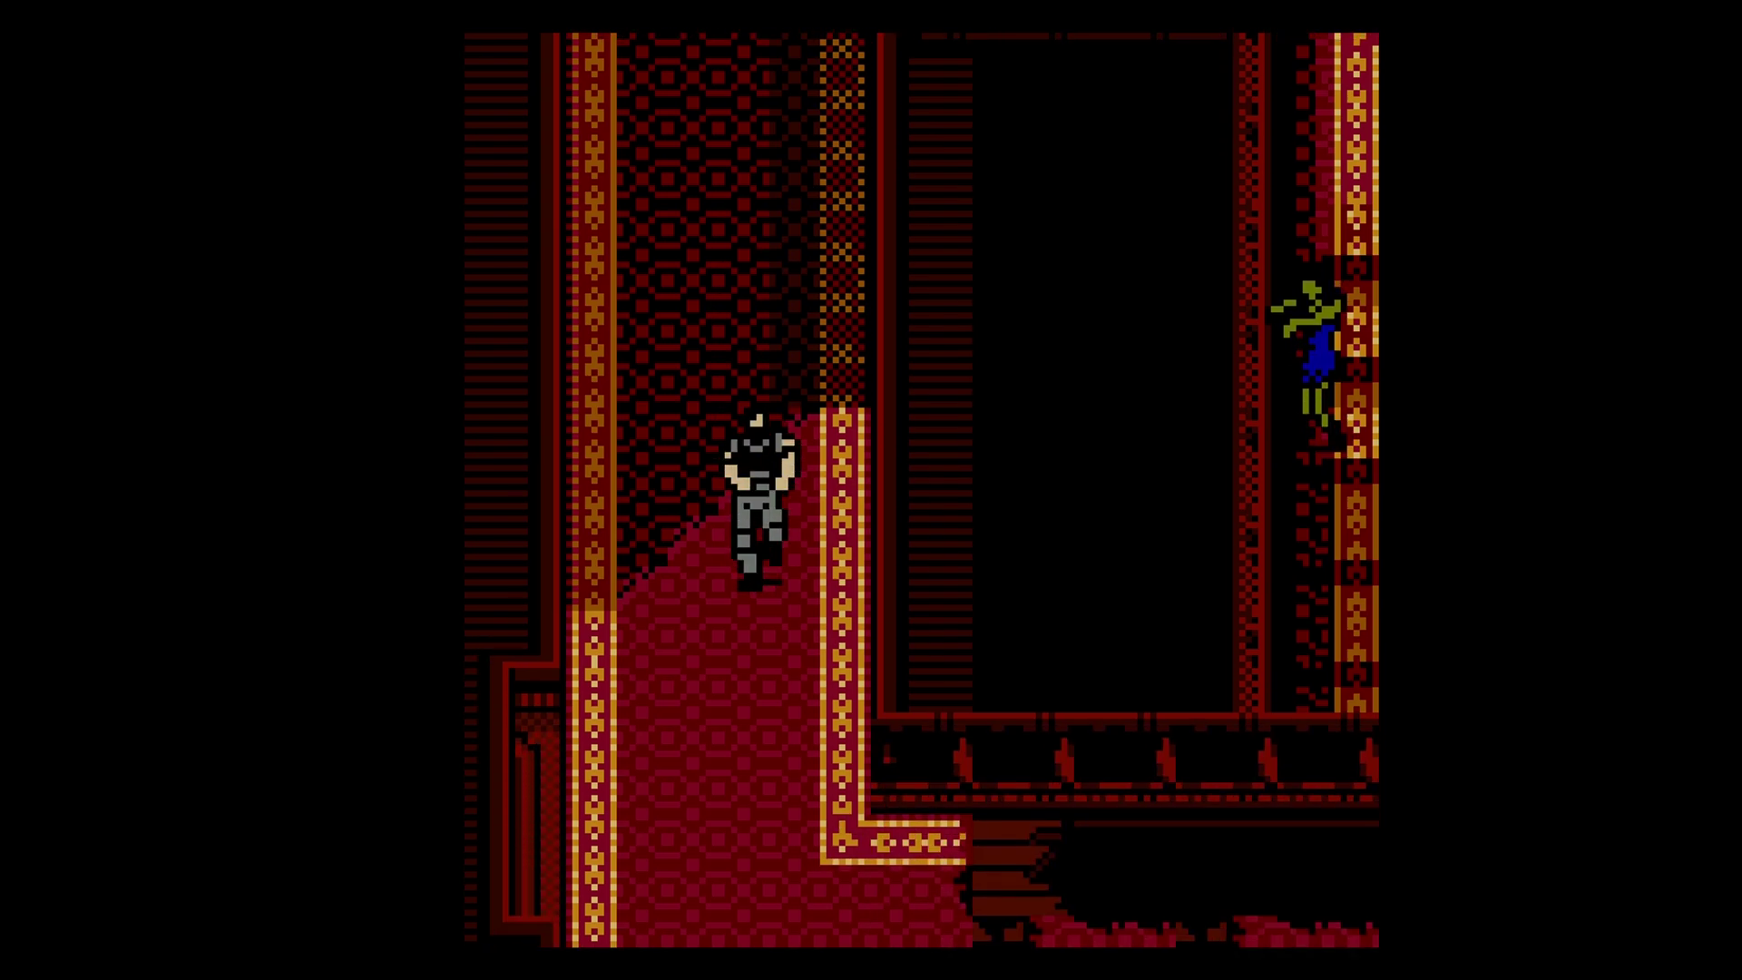
key("Left")
key("Right")
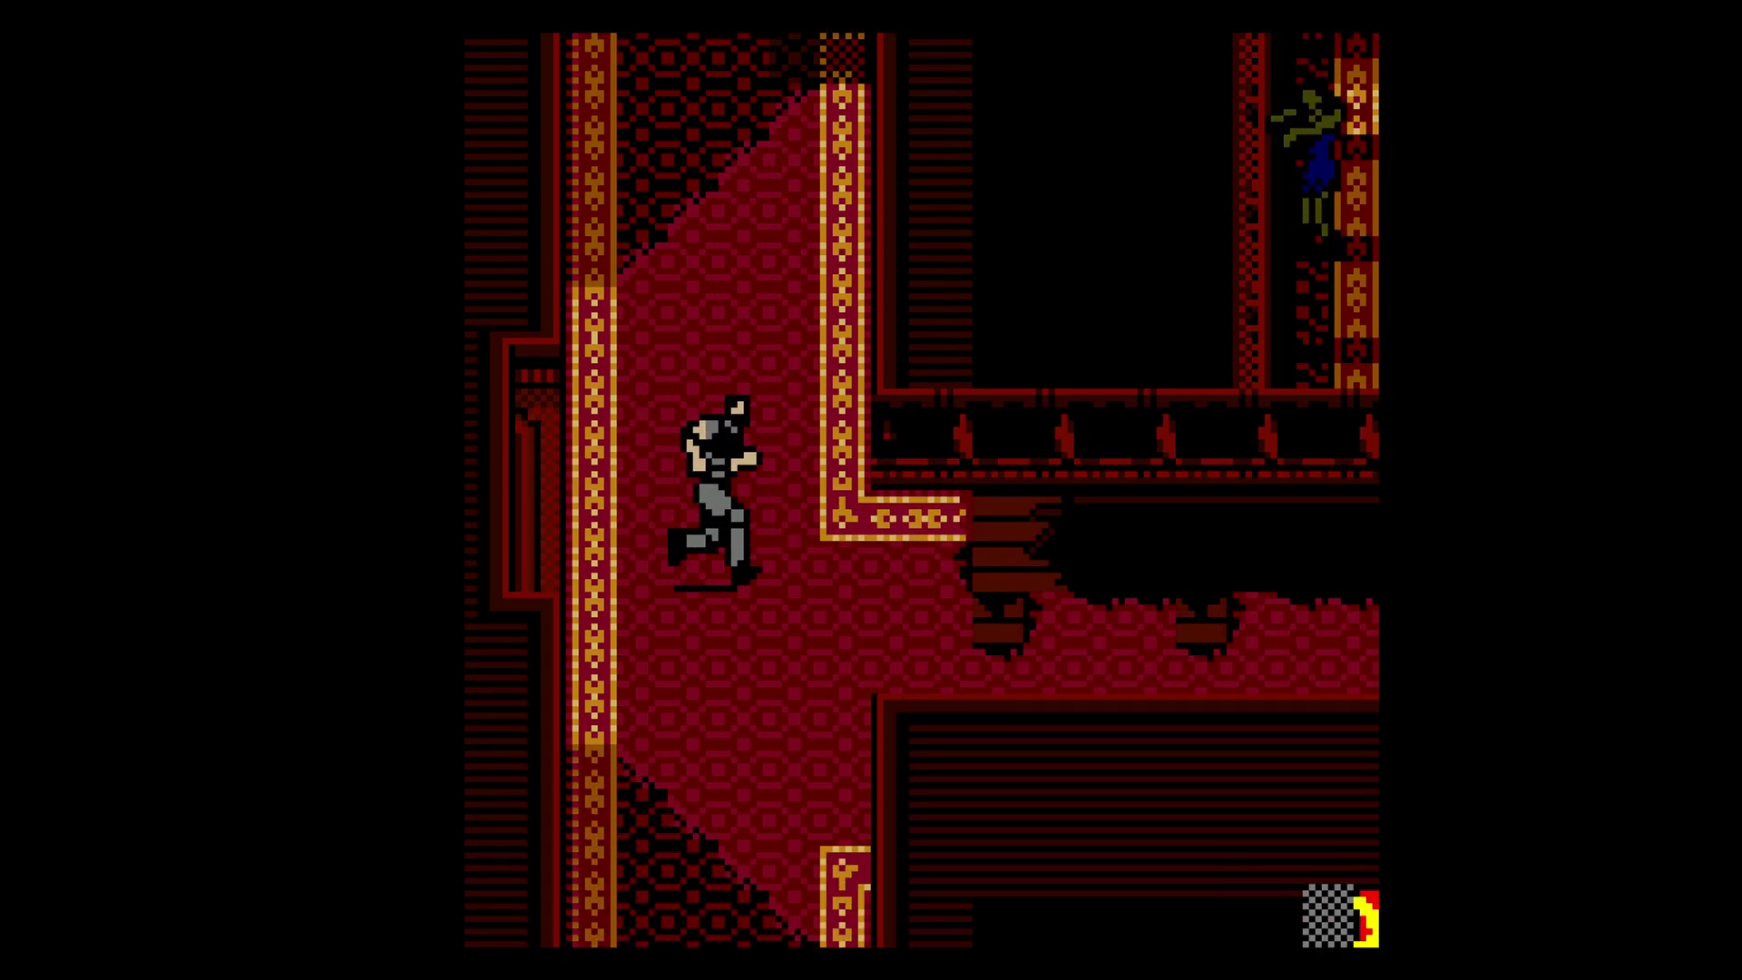
key("Down")
key("Right")
key("Right")
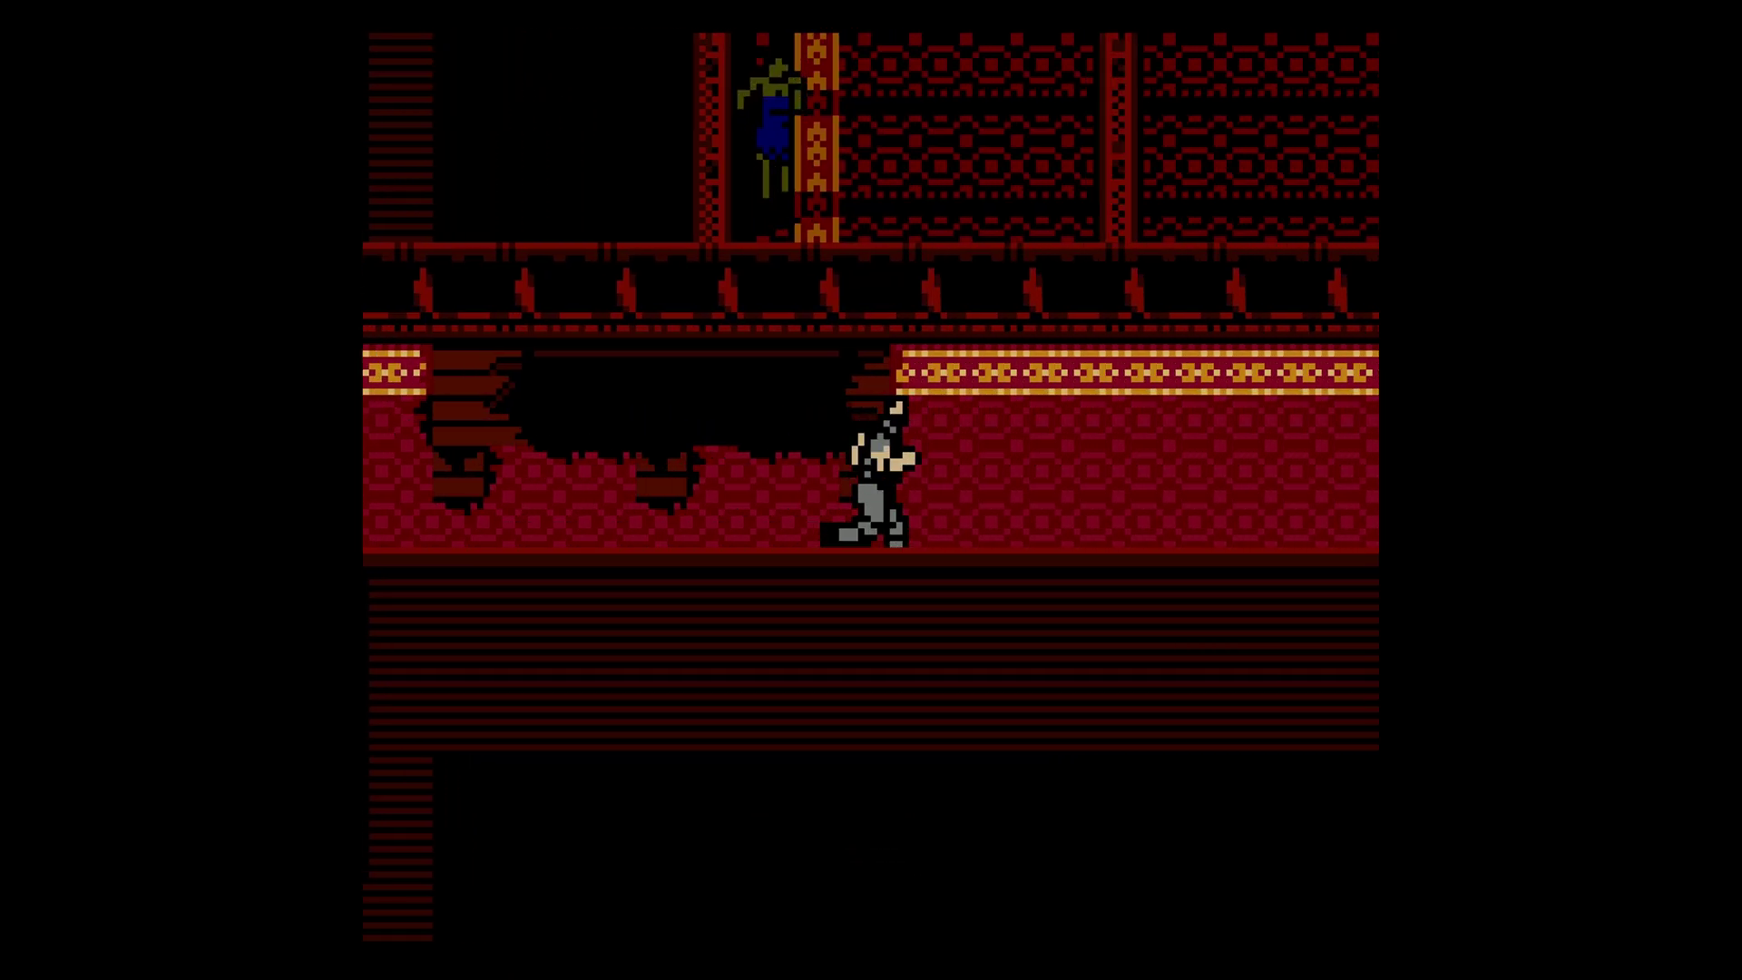